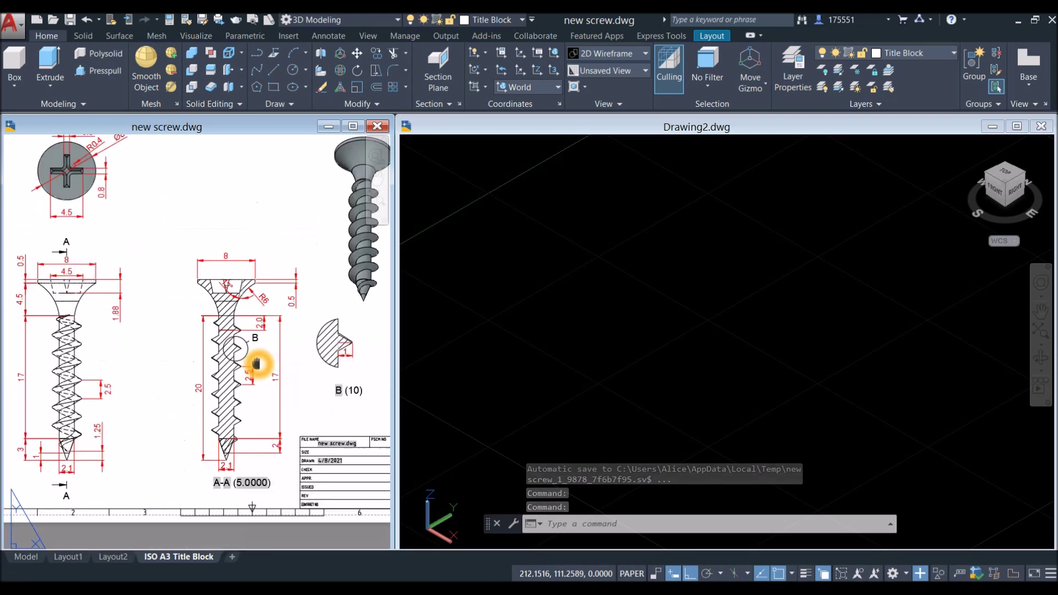
Switch Drawing2 to the Front view, using the enlarged screw section in new screw.dwg as reference.
scroll(248, 349, "up", 3)
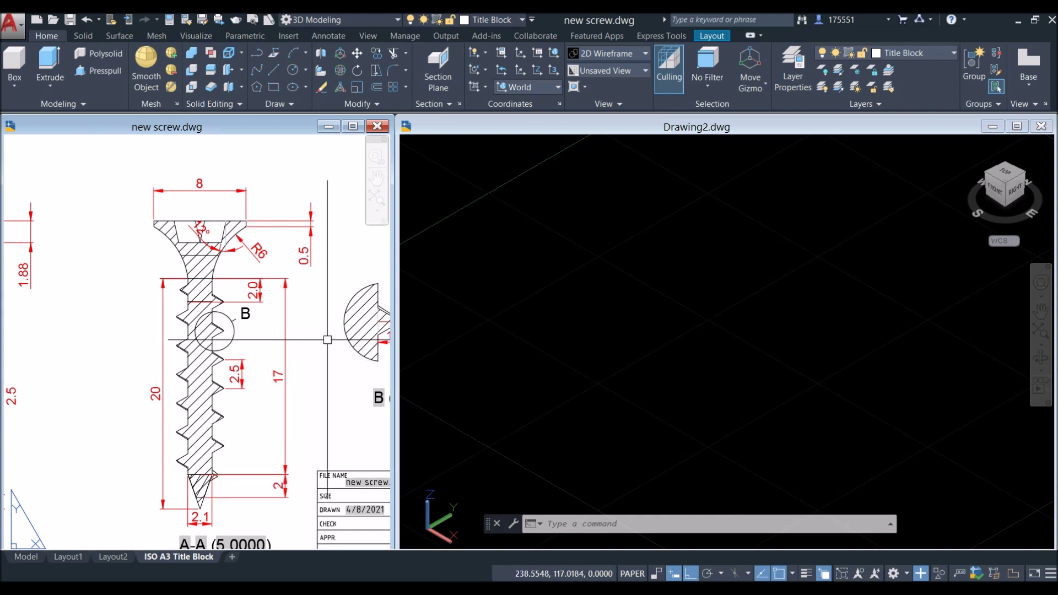
left_click(505, 381)
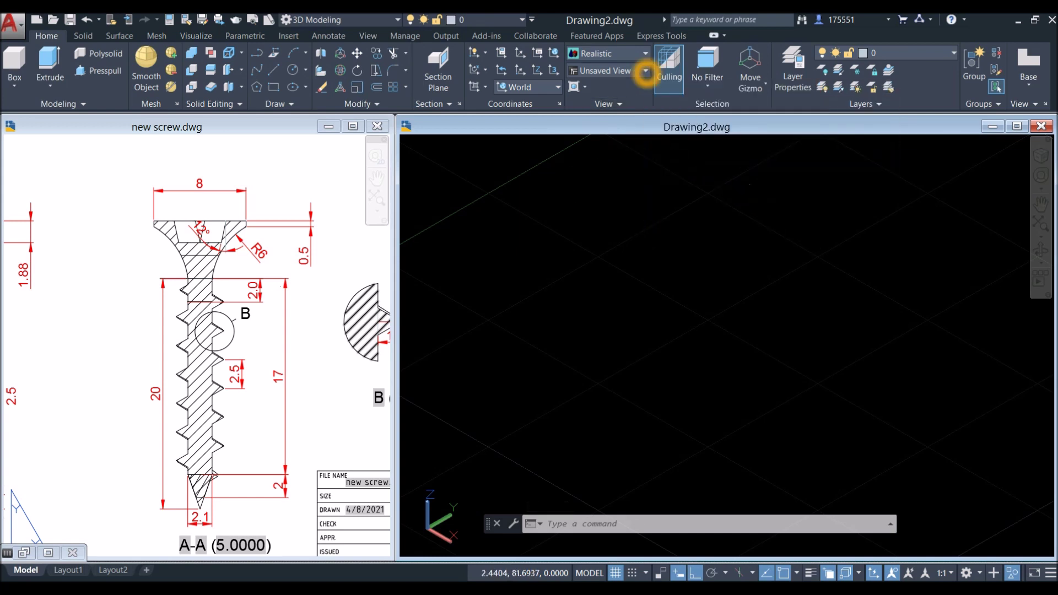
left_click(645, 71)
left_click(597, 141)
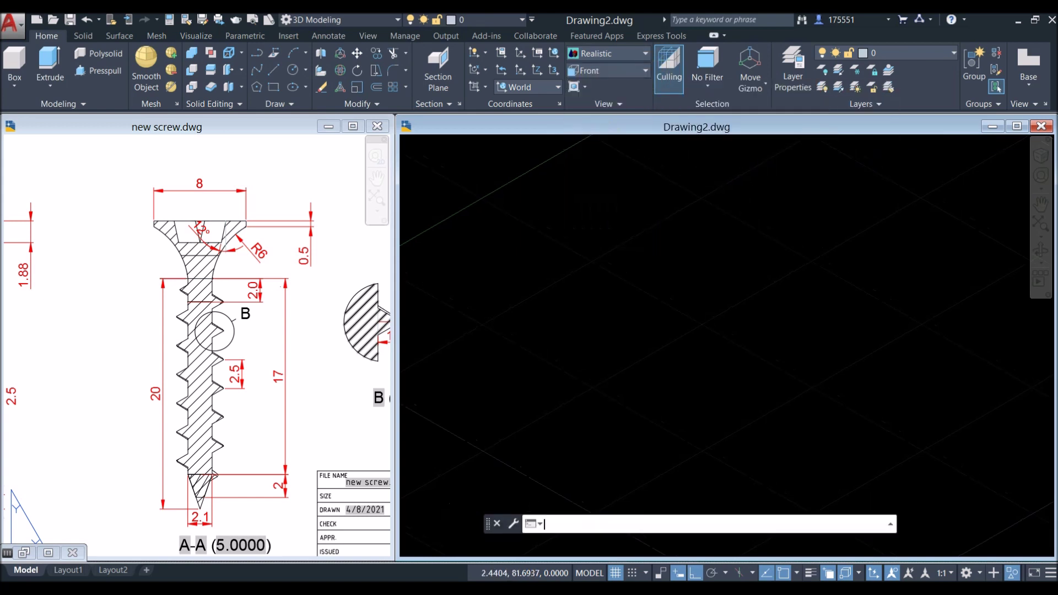
left_click(484, 299)
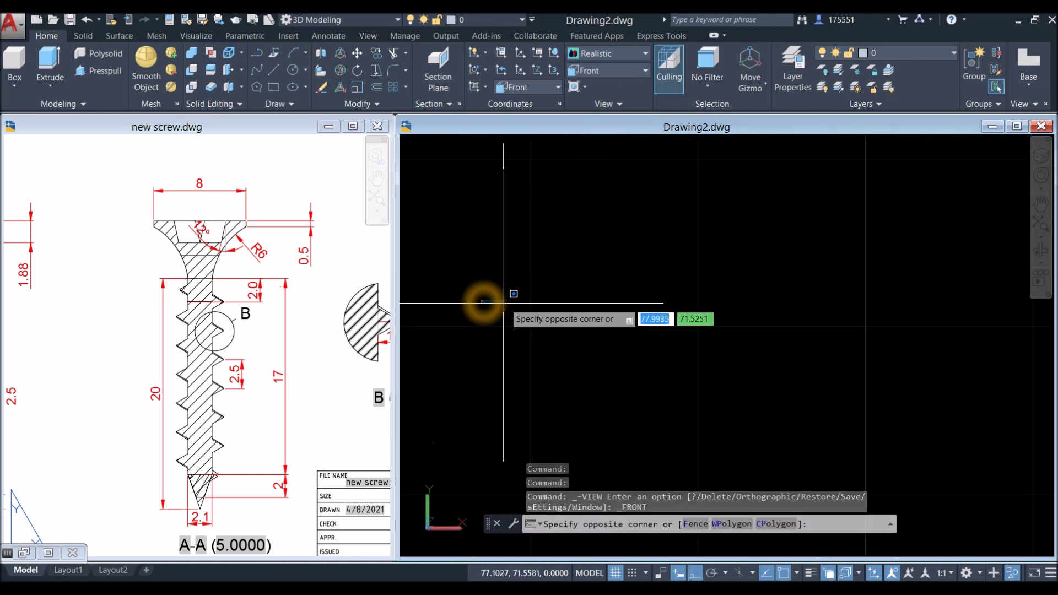
left_click(503, 300)
Draw a vertical line 20 units long upward in Drawing2 as the screw shank's centre axis.
left_click(302, 255)
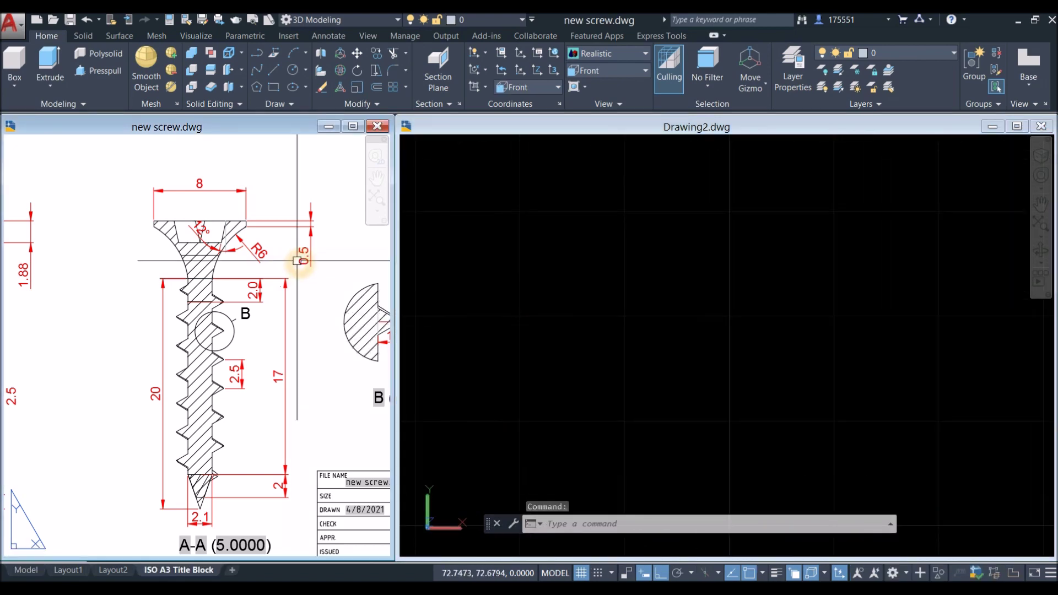
scroll(295, 255, "down", 4)
scroll(272, 324, "up", 3)
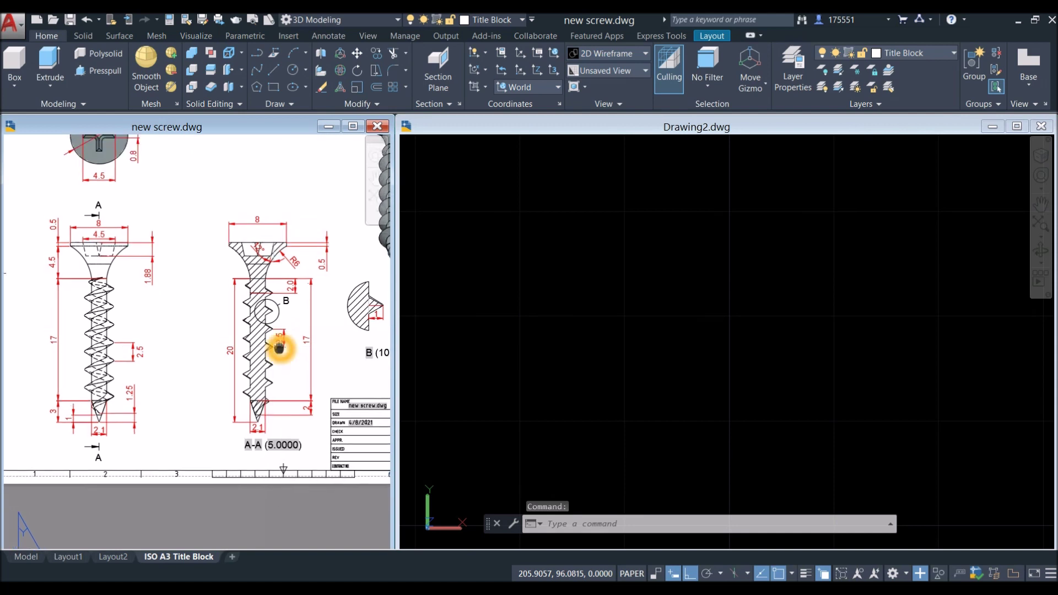
left_click(527, 329)
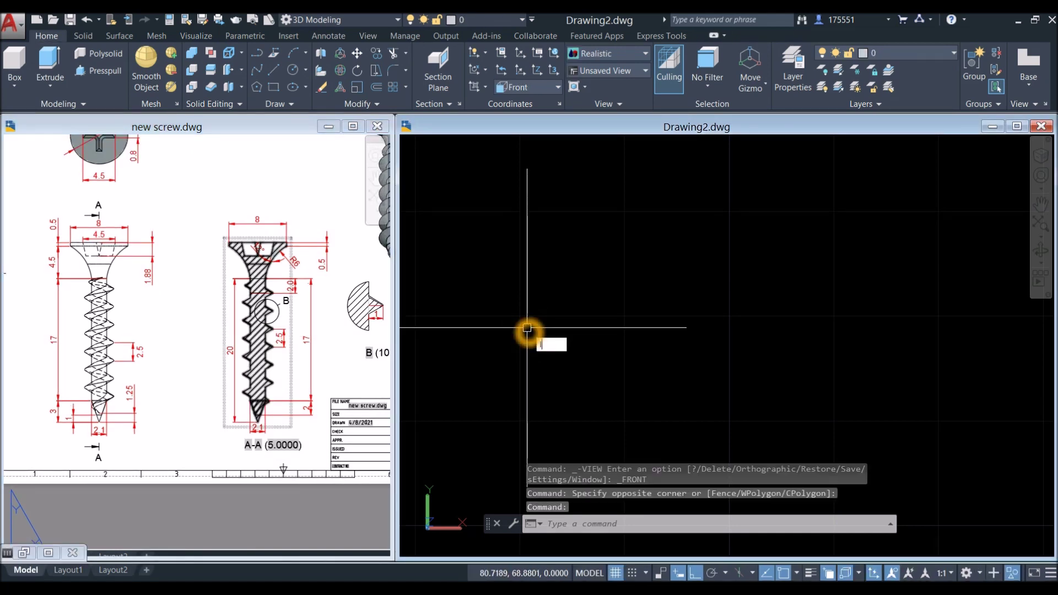
type("l")
key("Return")
left_click(532, 393)
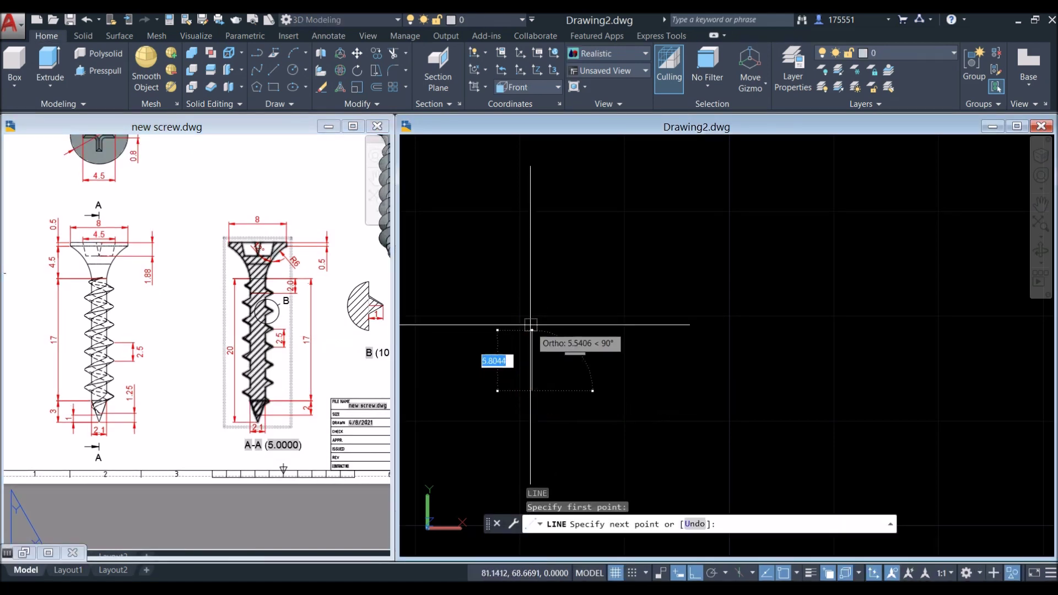
left_click(538, 229)
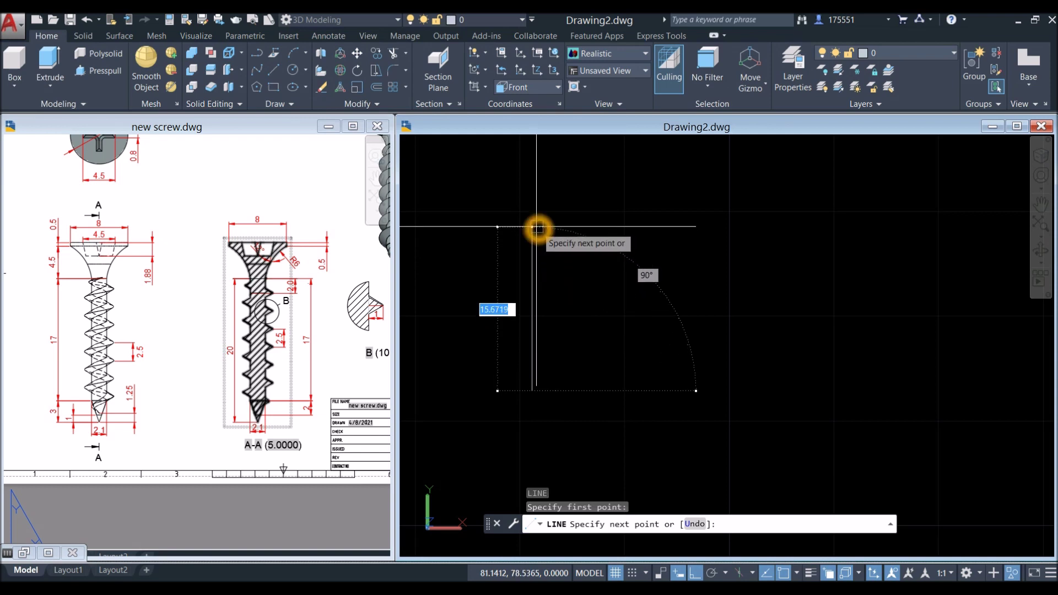
key("Return")
Continue the outline from the axis's upper end with a 1.05 segment to the right and a 17 segment straight down.
middle_click_drag(567, 236, 567, 284)
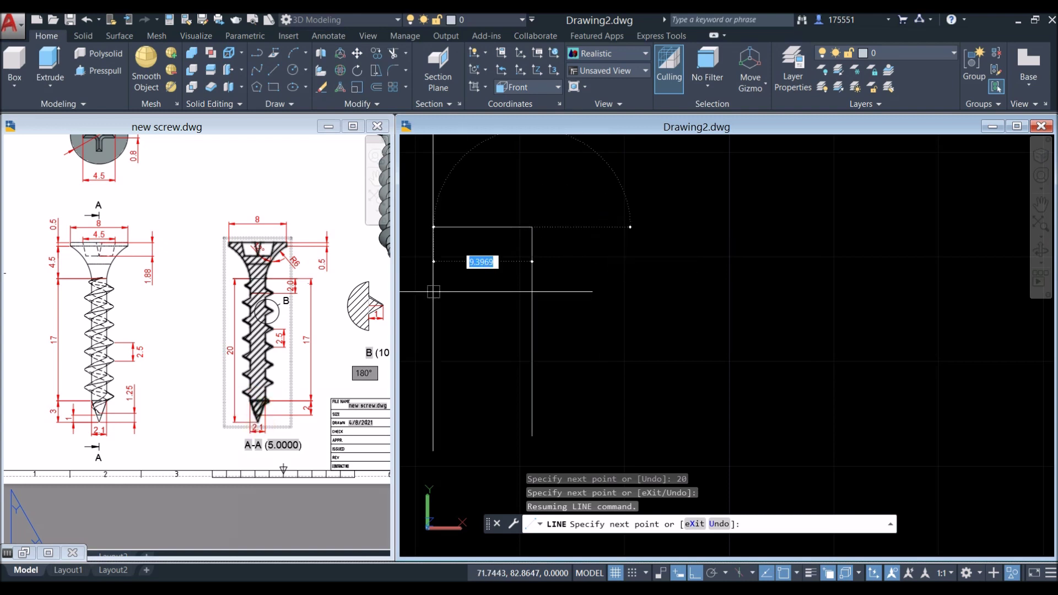
type("1.05")
key("Return")
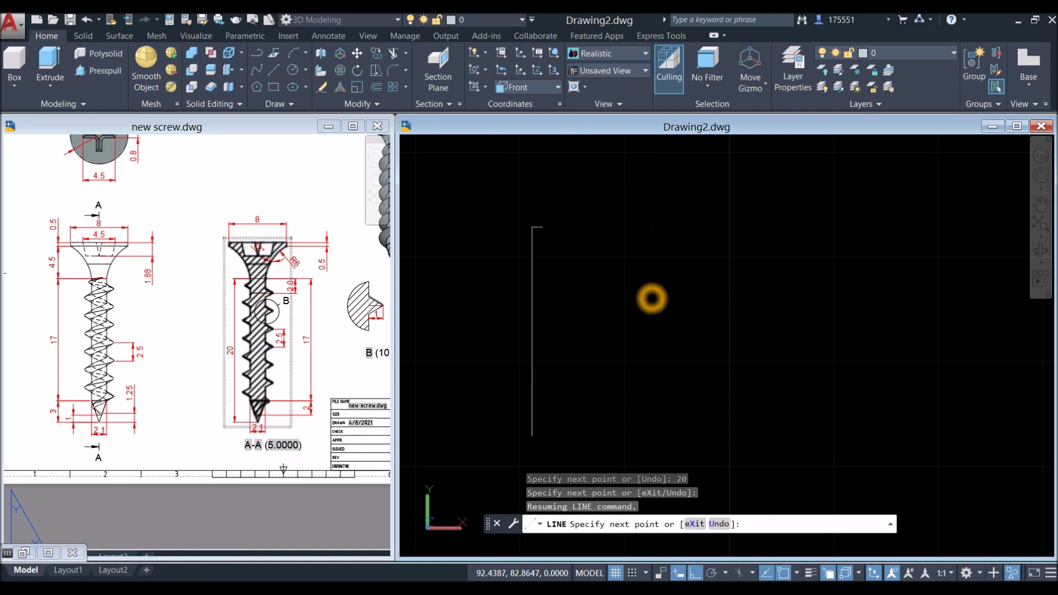
middle_click_drag(567, 371, 568, 357)
type("17")
key("Return")
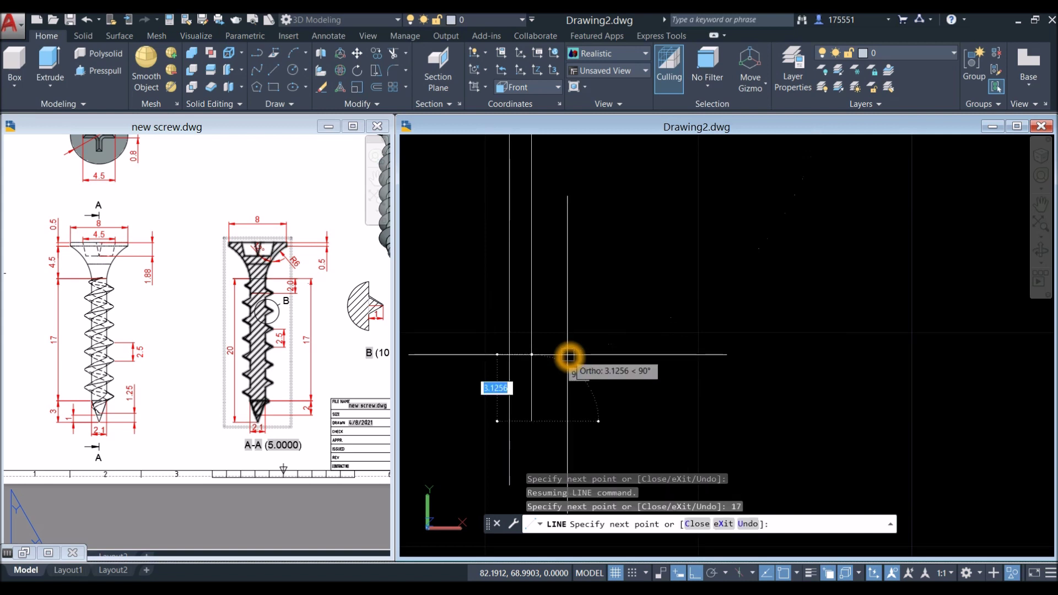
Close the half-shank outline with a sloping tip line to the lower end of the axis and finish the line.
scroll(541, 385, "down", 5)
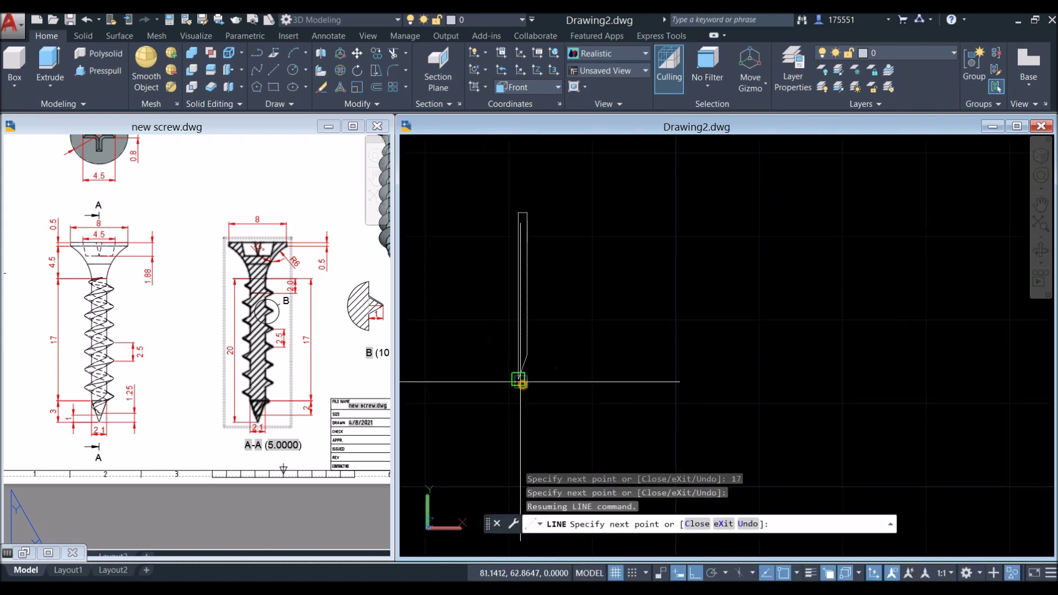
left_click(528, 355)
right_click(537, 356)
left_click(568, 366)
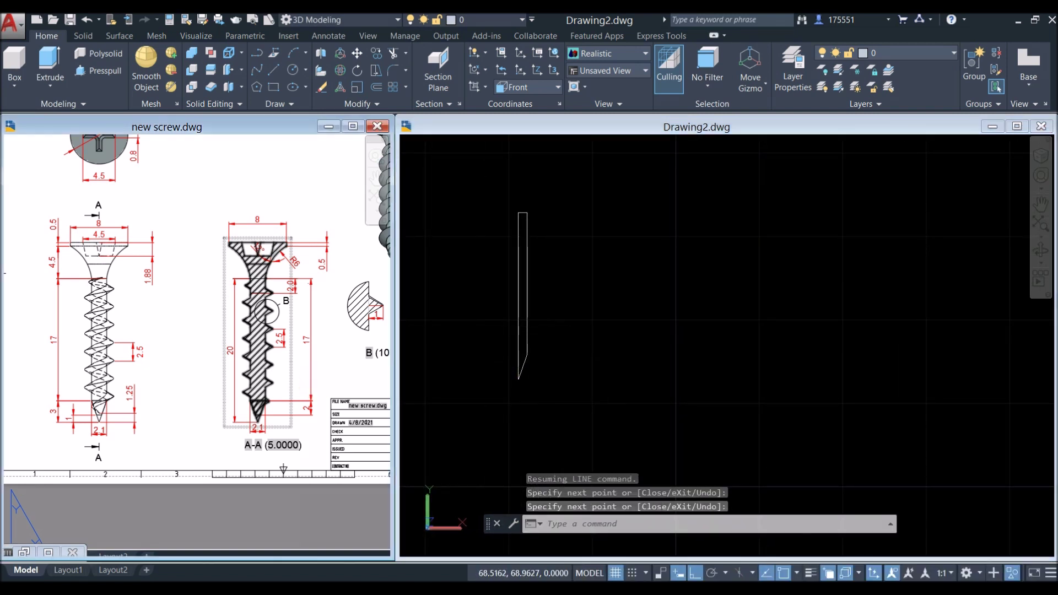
left_click(287, 355)
scroll(288, 361, "up", 3)
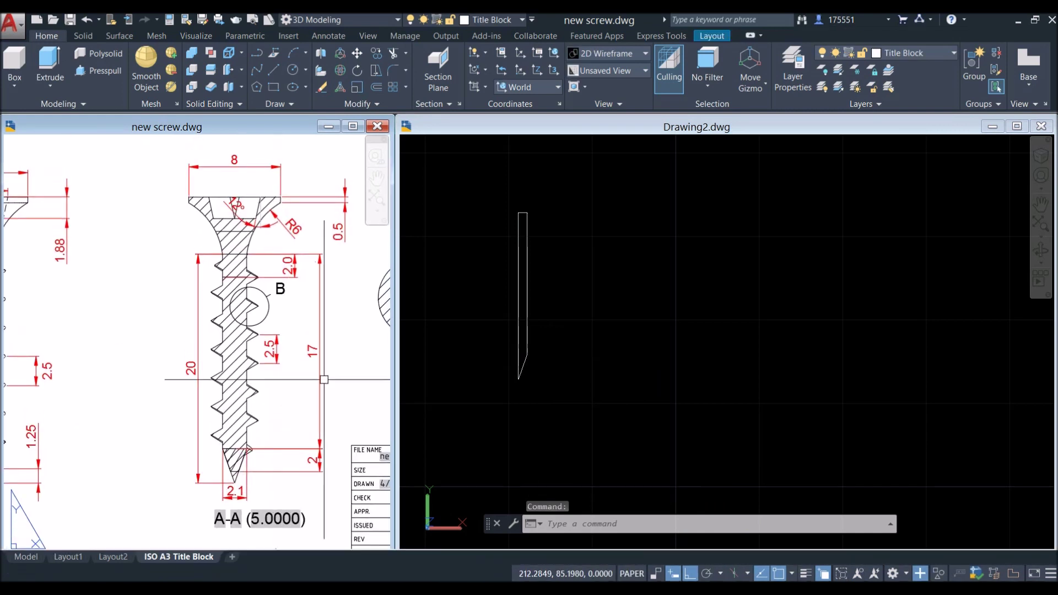
left_click(562, 329)
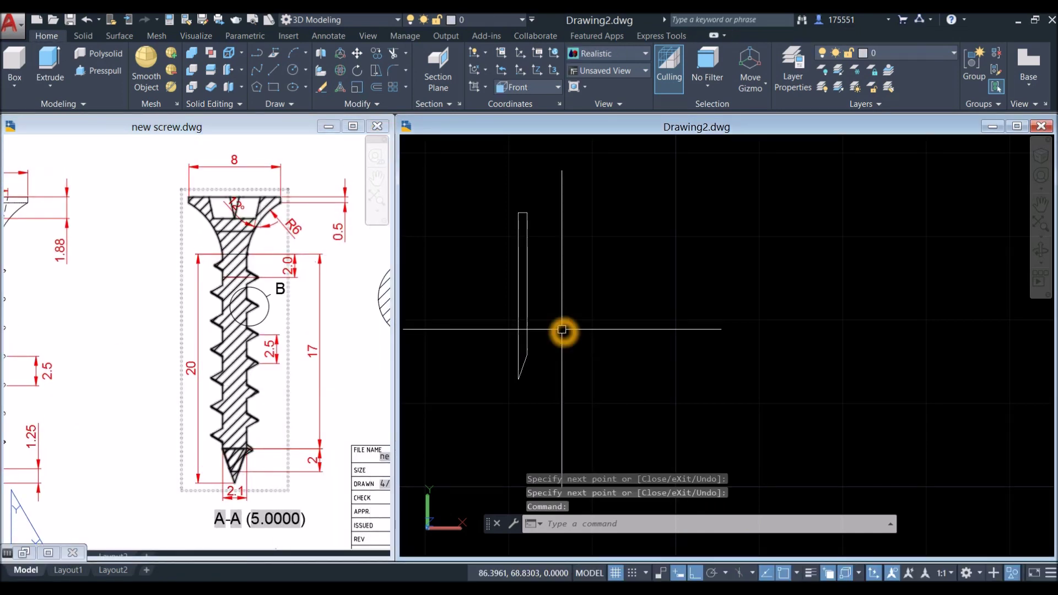
key("Return")
key("Escape")
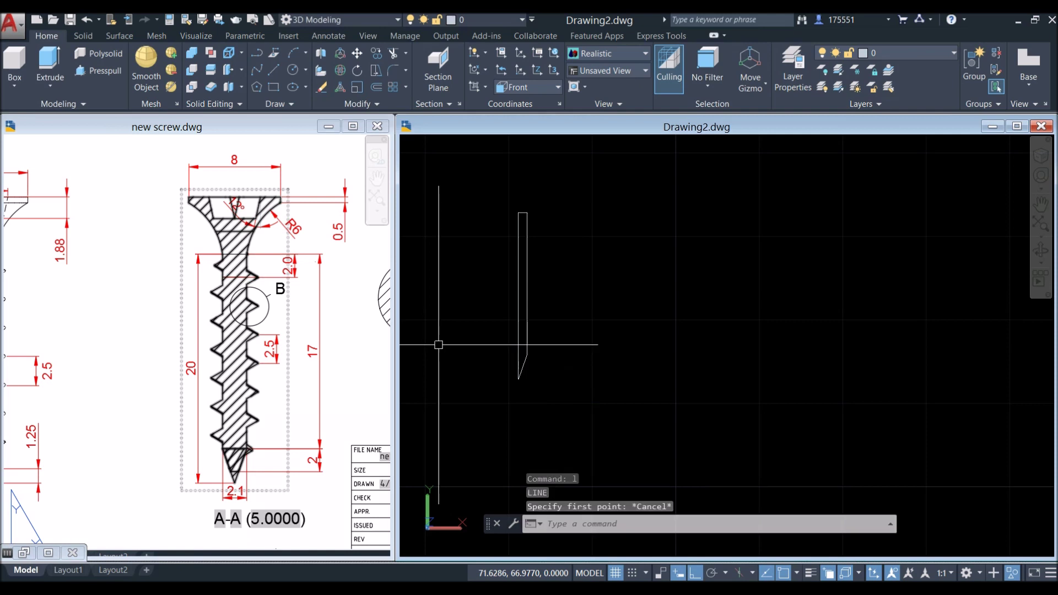
Draw a horizontal line across the half shank from the corner where the tip begins to the axis.
left_click(540, 356)
type("l")
key("Return")
scroll(541, 348, "up", 2)
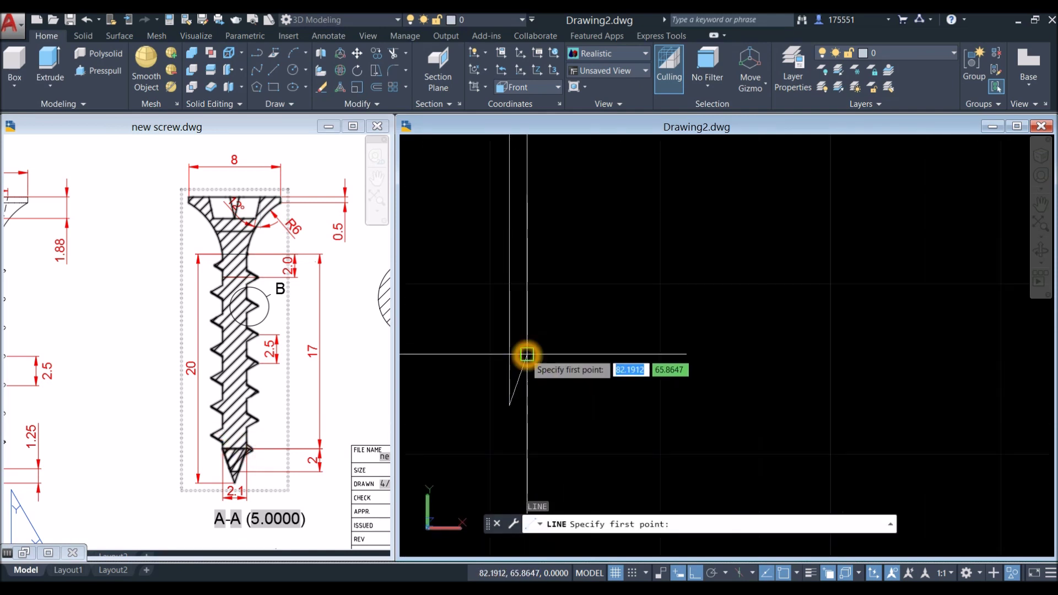
left_click(527, 355)
left_click(508, 356)
right_click(533, 325)
left_click(551, 336)
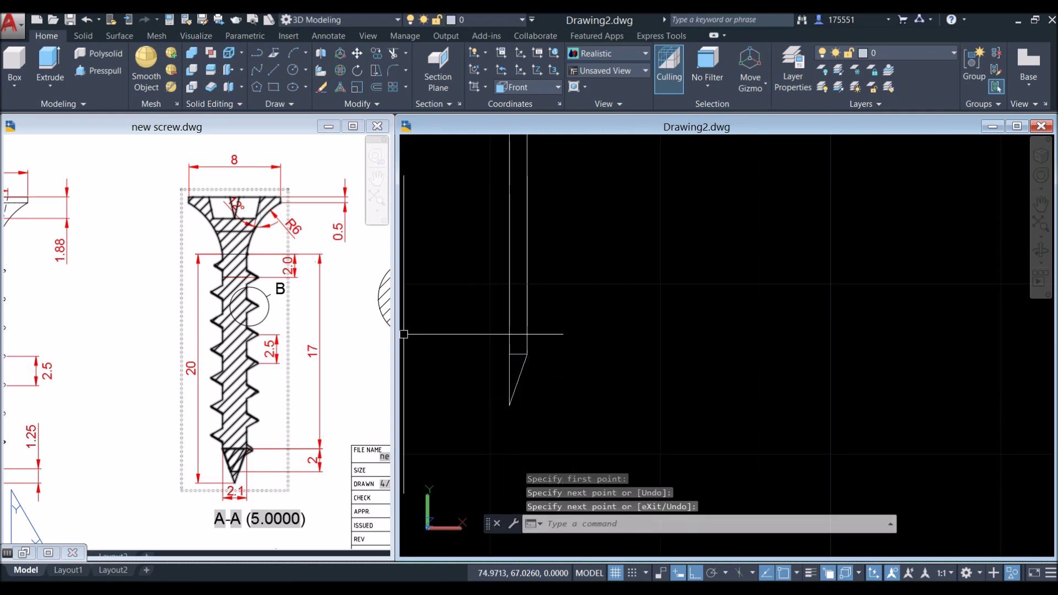
Offset the horizontal line at the start of the tip downward by 2 into the pointed end.
left_click(236, 480)
scroll(236, 476, "up", 5)
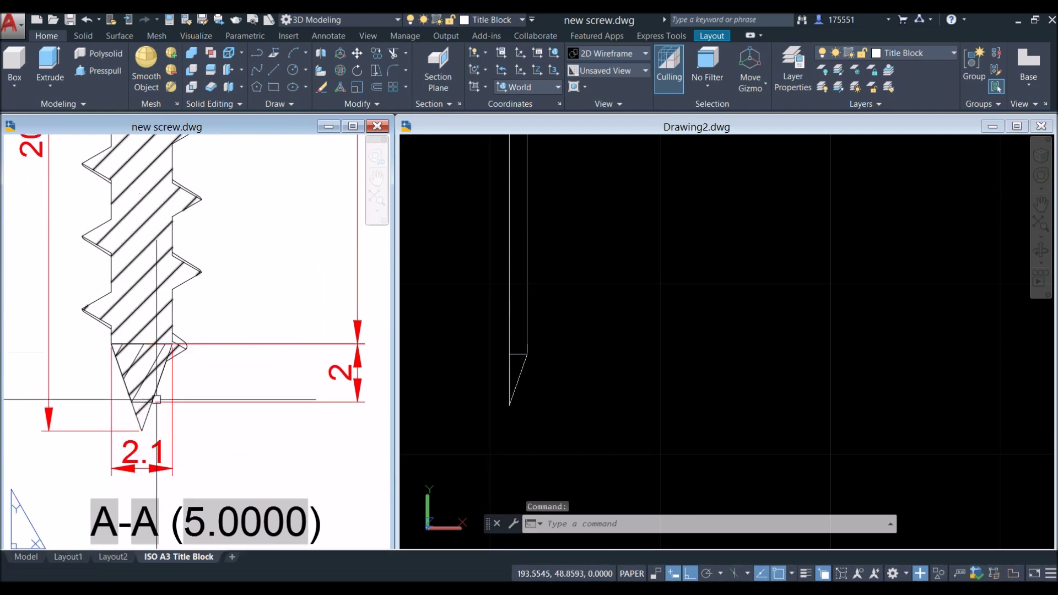
left_click(576, 404)
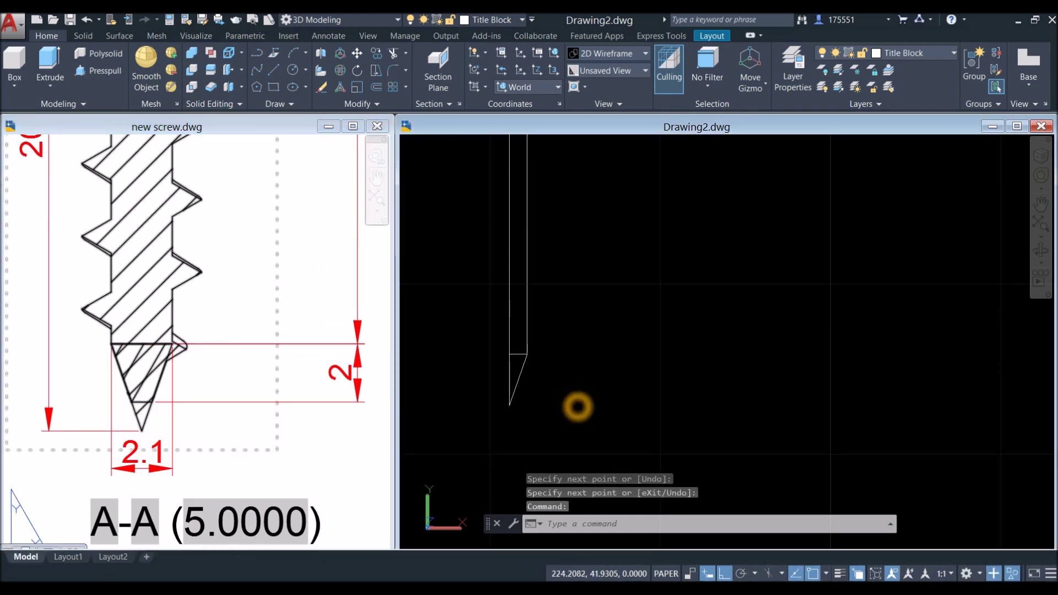
key("Return")
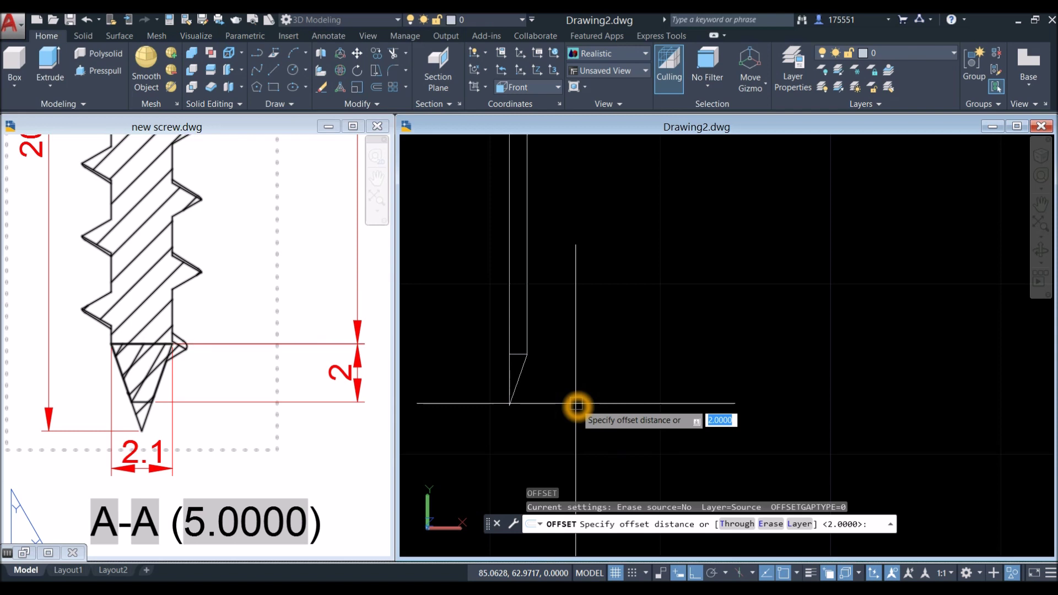
key("Return")
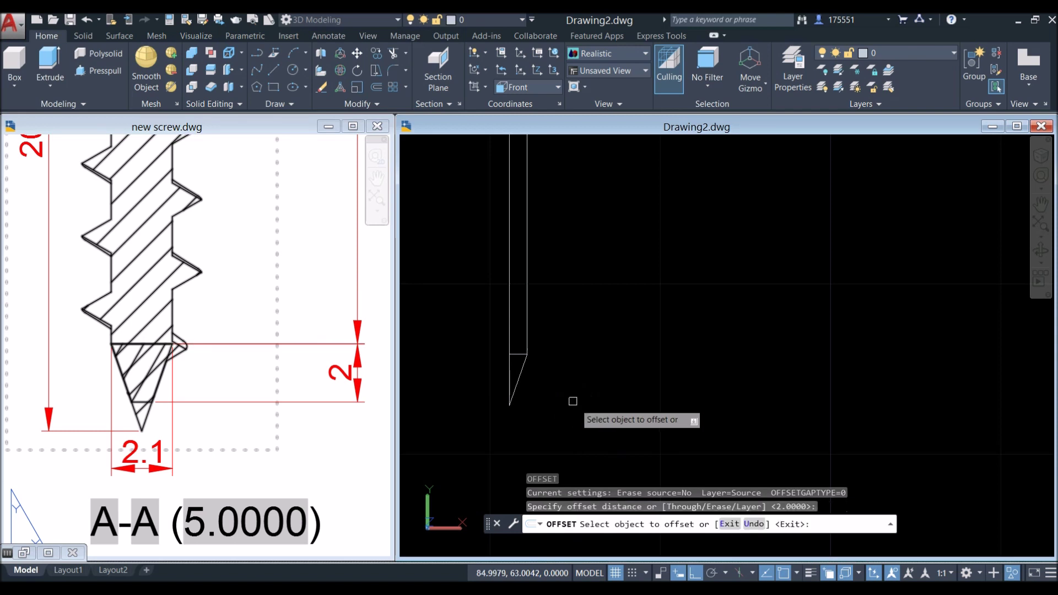
left_click(510, 356)
left_click(534, 373)
right_click(544, 384)
left_click(562, 388)
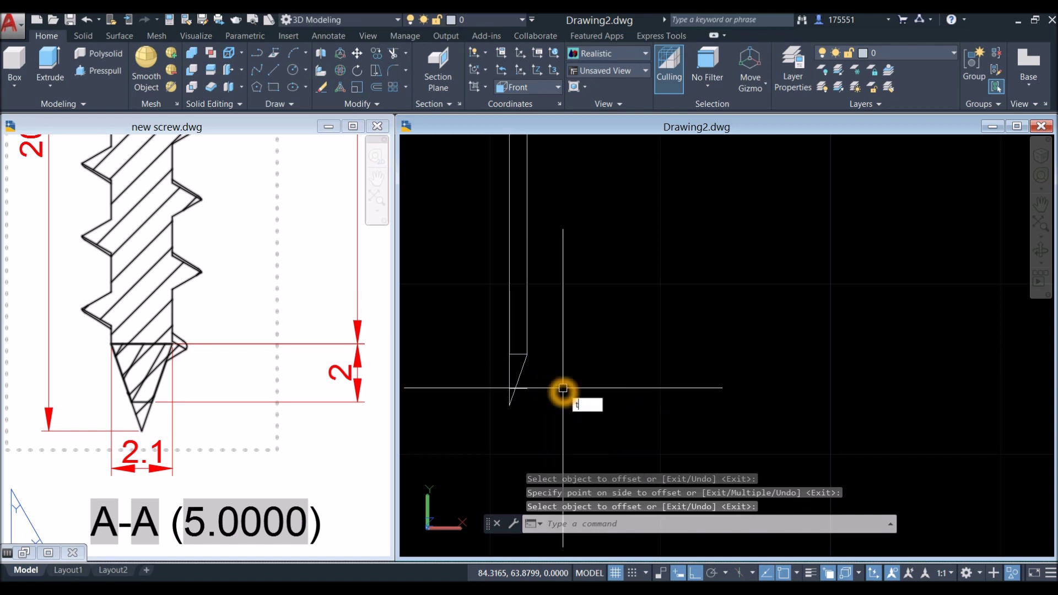
Trim the part of the offset line that extends beyond the sloping tip edge.
type("tr")
key("Return")
scroll(522, 380, "up", 3)
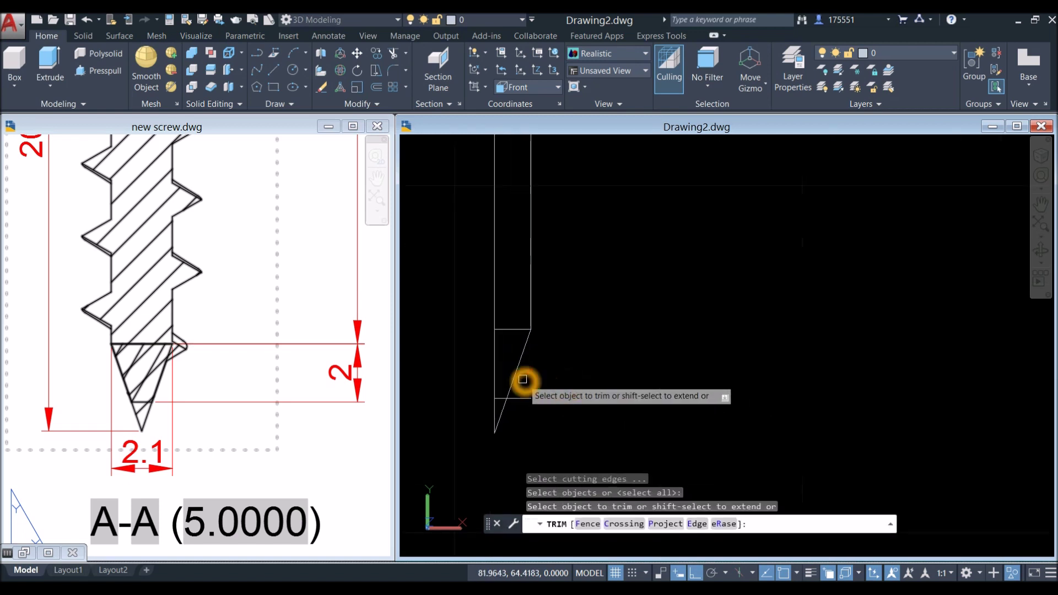
left_click(524, 398)
scroll(521, 388, "down", 3)
right_click(535, 307)
left_click(552, 314)
Offset the top edge of the half-shank outline downward by 2.
scroll(553, 314, "down", 2)
middle_click_drag(553, 314, 562, 363)
left_click(265, 248)
scroll(264, 374, "down", 6)
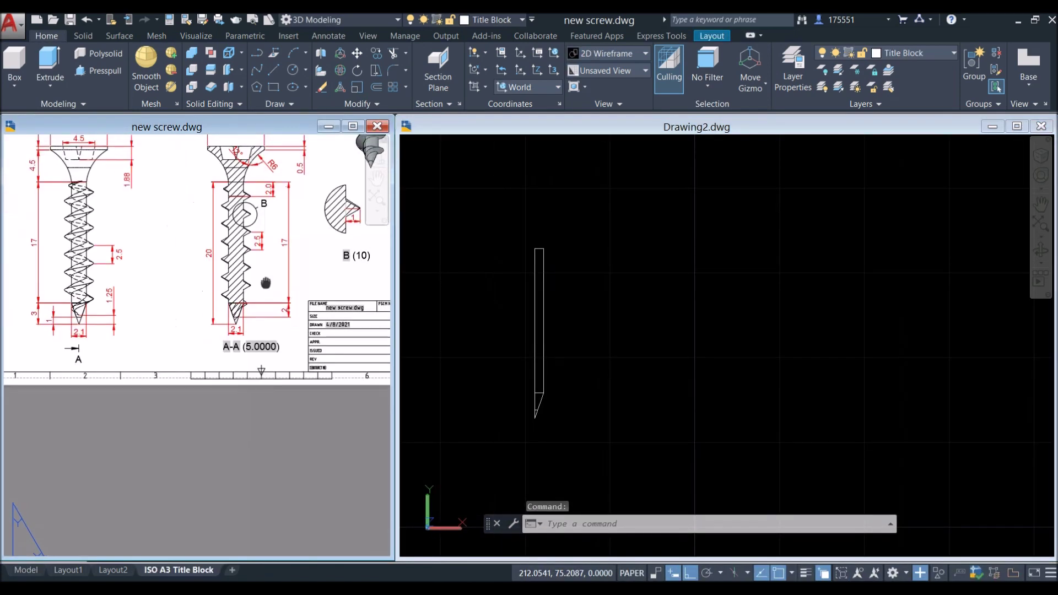
left_click(543, 264)
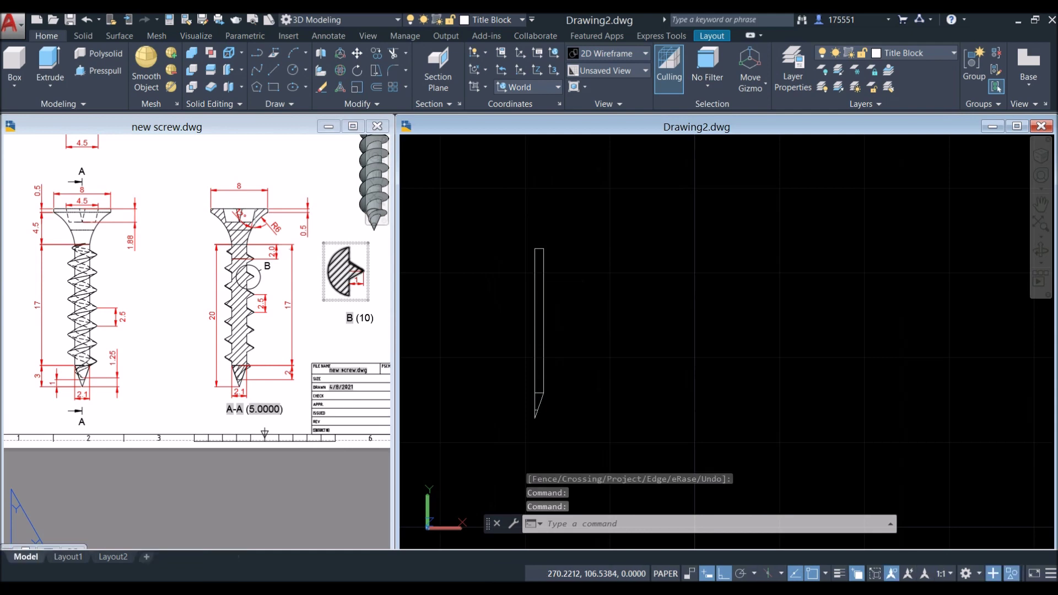
scroll(540, 260, "up", 3)
left_click(600, 241)
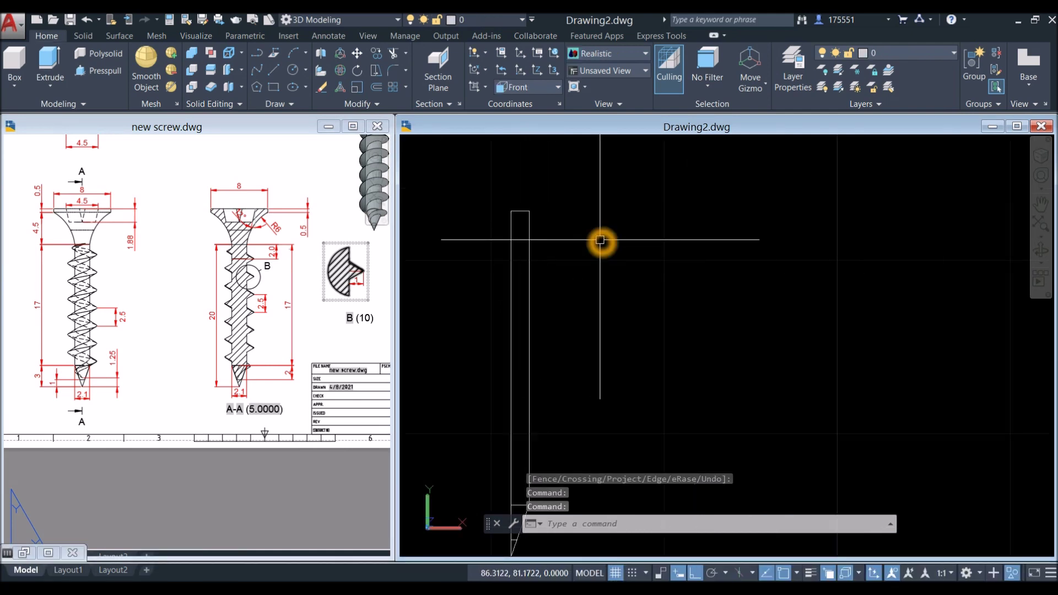
type("o")
key("Return")
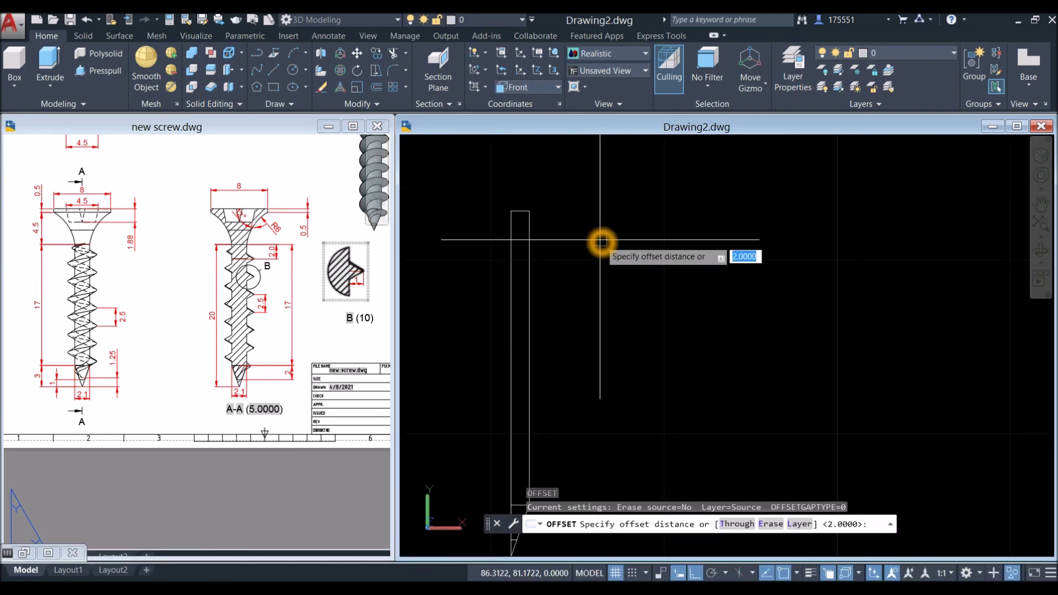
key("Return")
scroll(546, 230, "up", 4)
left_click(552, 228)
left_click(555, 259)
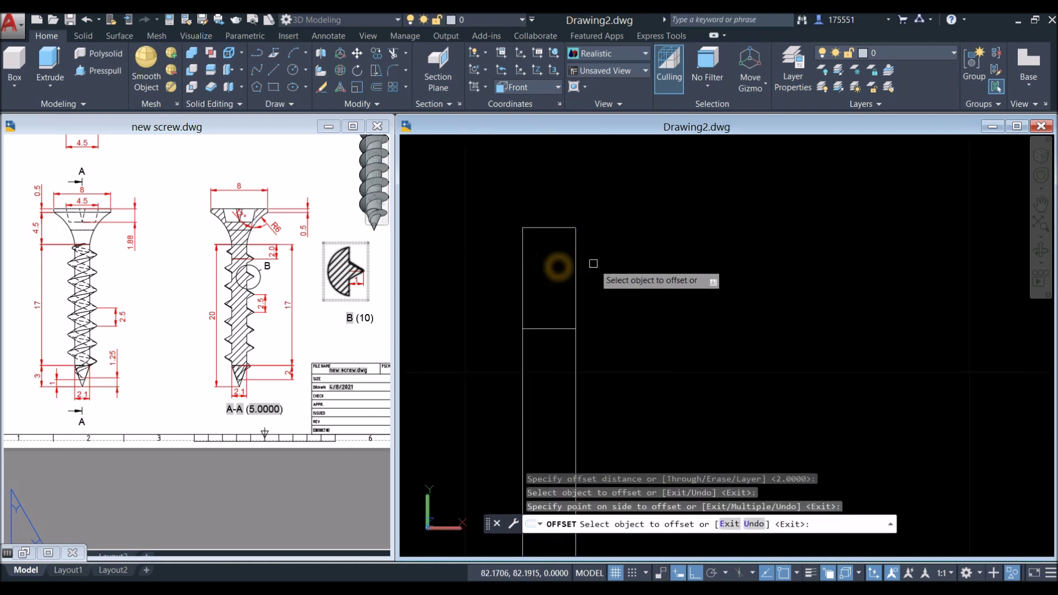
right_click(607, 268)
left_click(620, 273)
Join the outer side, top edge, centre axis and sloping tip line of the half shank into one polyline.
scroll(611, 270, "down", 3)
mouse_move(605, 268)
middle_mouse_down()
mouse_move(605, 206)
mouse_move(614, 266)
middle_mouse_up()
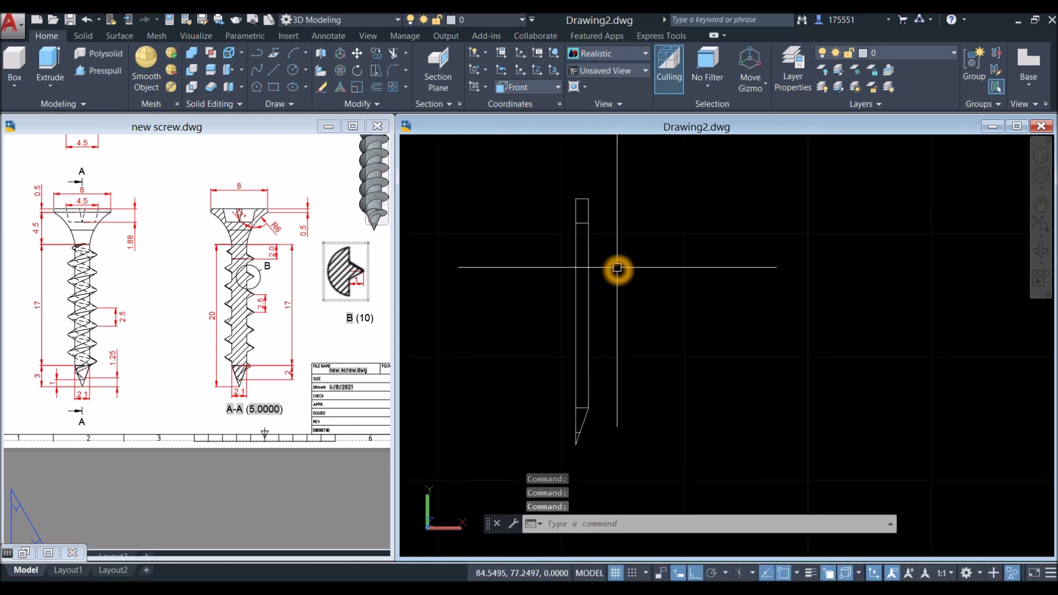
type("J")
key("Return")
scroll(618, 272, "up", 2)
left_click(578, 199)
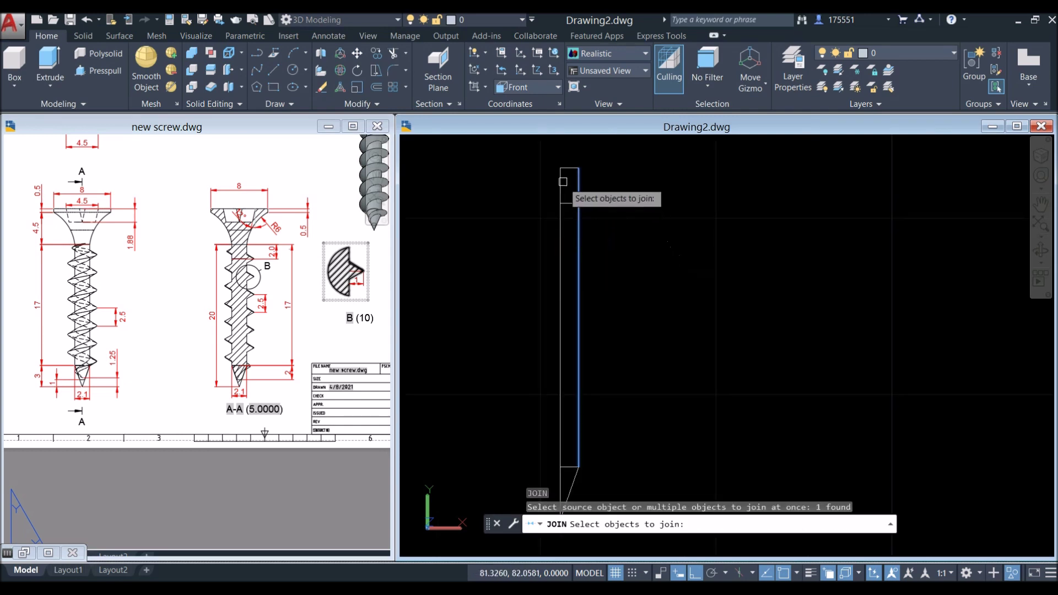
left_click(568, 166)
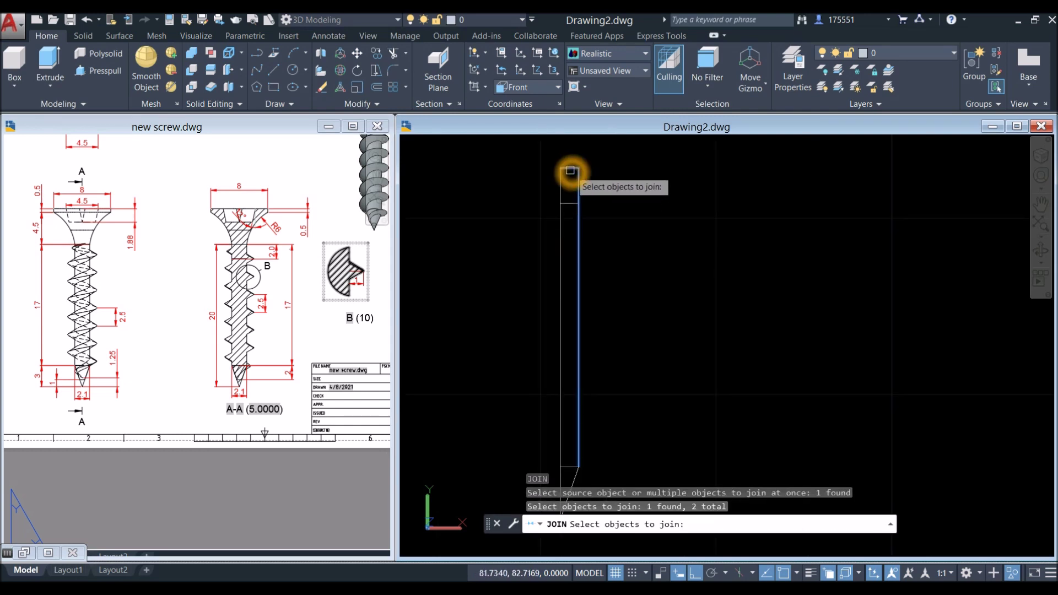
left_click(561, 213)
middle_click_drag(581, 271, 544, 191)
scroll(573, 368, "up", 1)
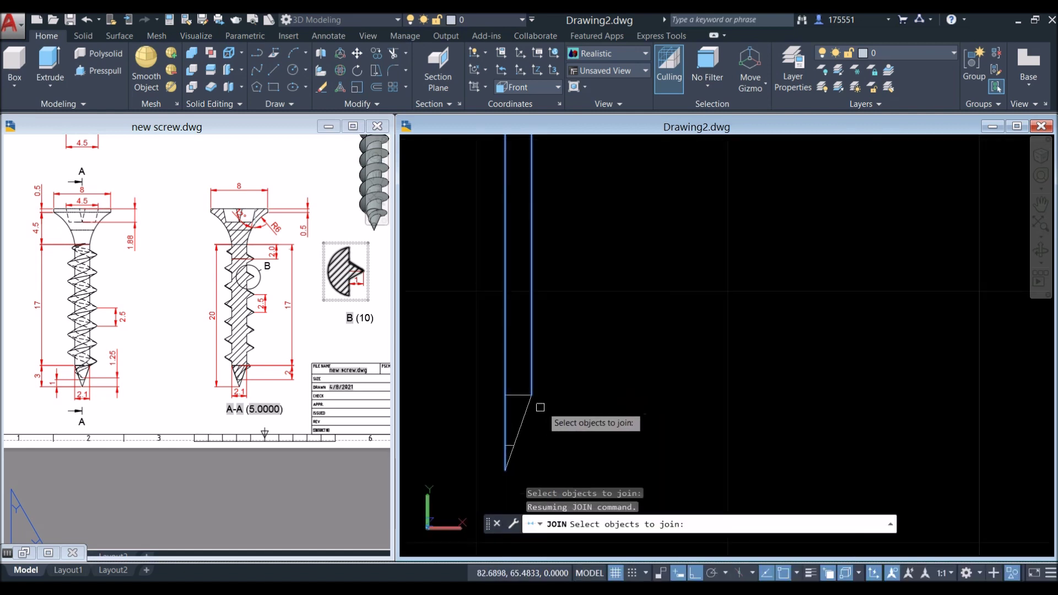
left_click(531, 413)
right_click(562, 373)
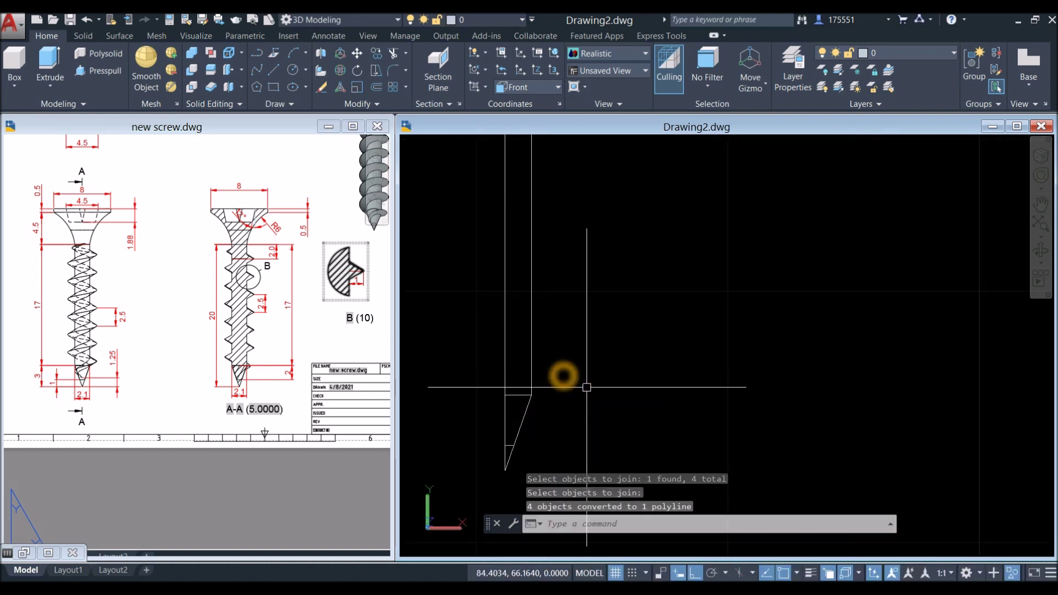
Check the joined half-shank outline and examine the screw head's dimensions in the reference section view.
left_click(533, 345)
middle_click_drag(580, 326, 600, 396)
key("Escape")
middle_click_drag(591, 265, 602, 319)
scroll(601, 319, "down", 2)
scroll(268, 194, "up", 3)
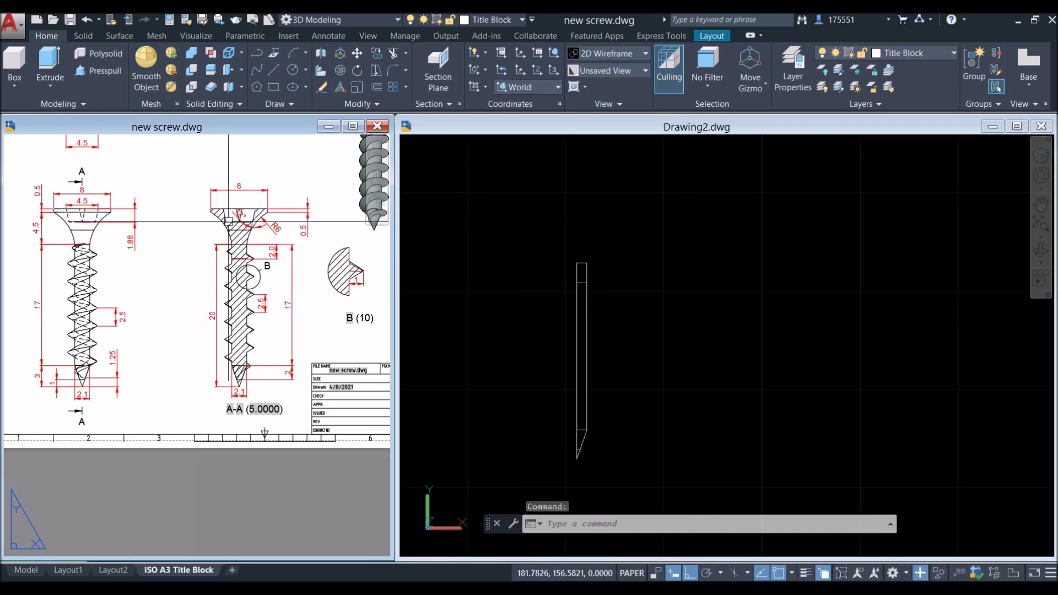
left_click(514, 195)
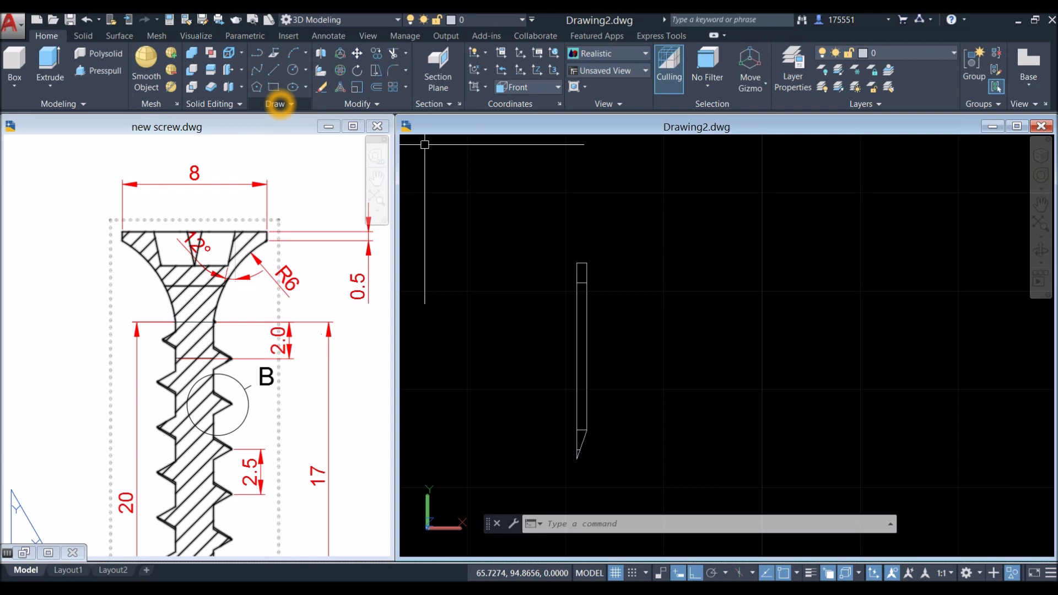
Draw a polyline from the upper end of the shank's centre axis: 5 upward, 4 outward and 0.5 downward.
left_click(610, 243)
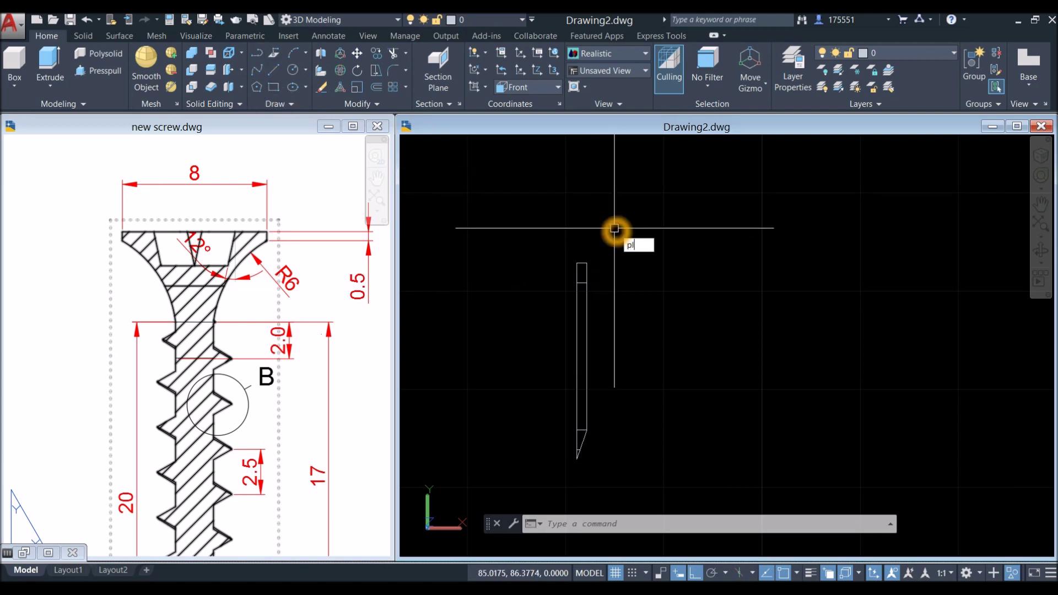
key("Return")
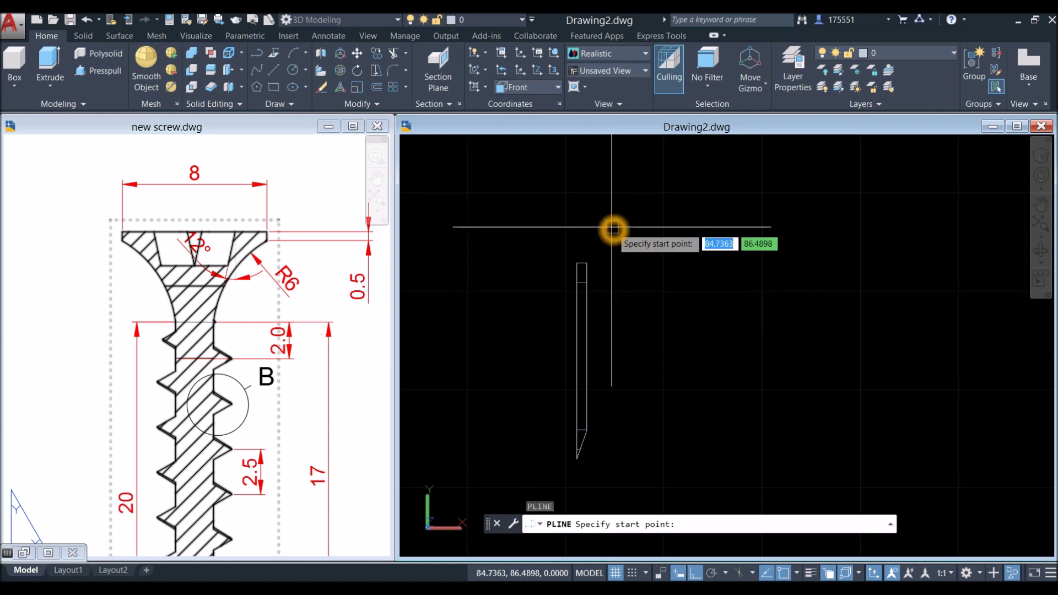
scroll(610, 231, "up", 3)
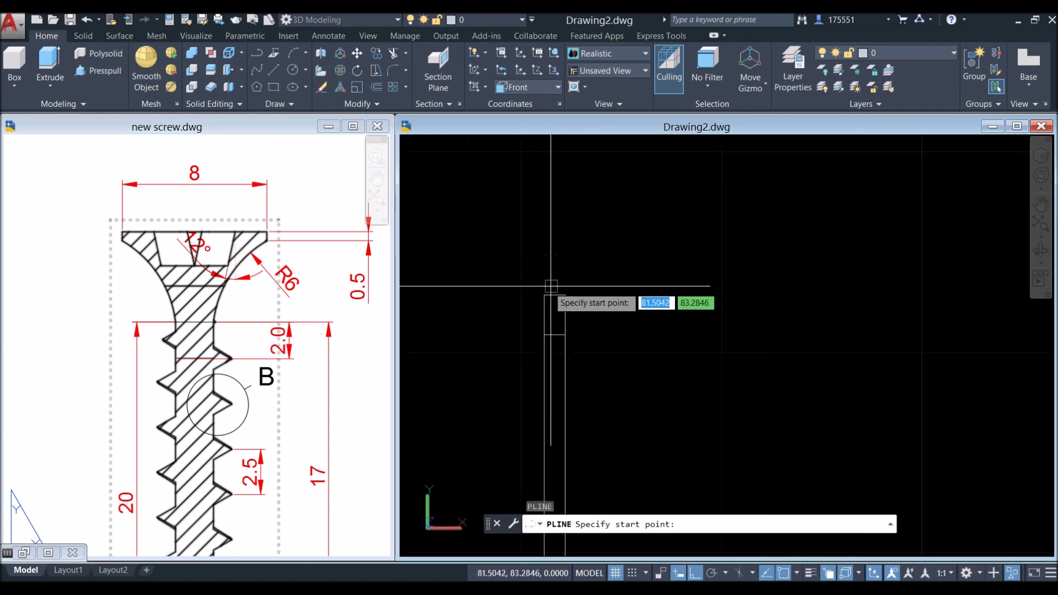
left_click(544, 297)
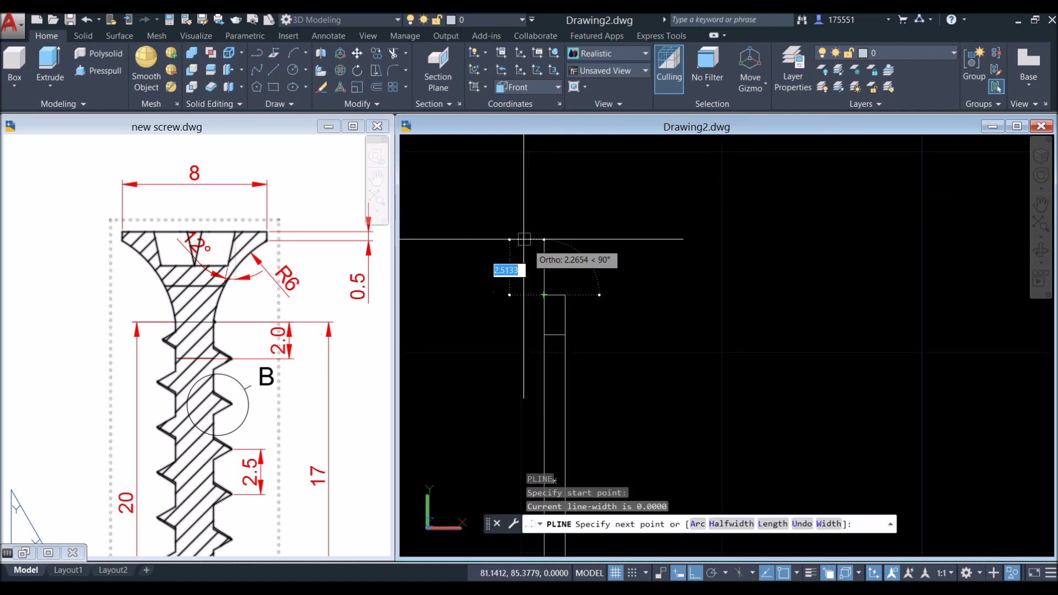
left_click(543, 206)
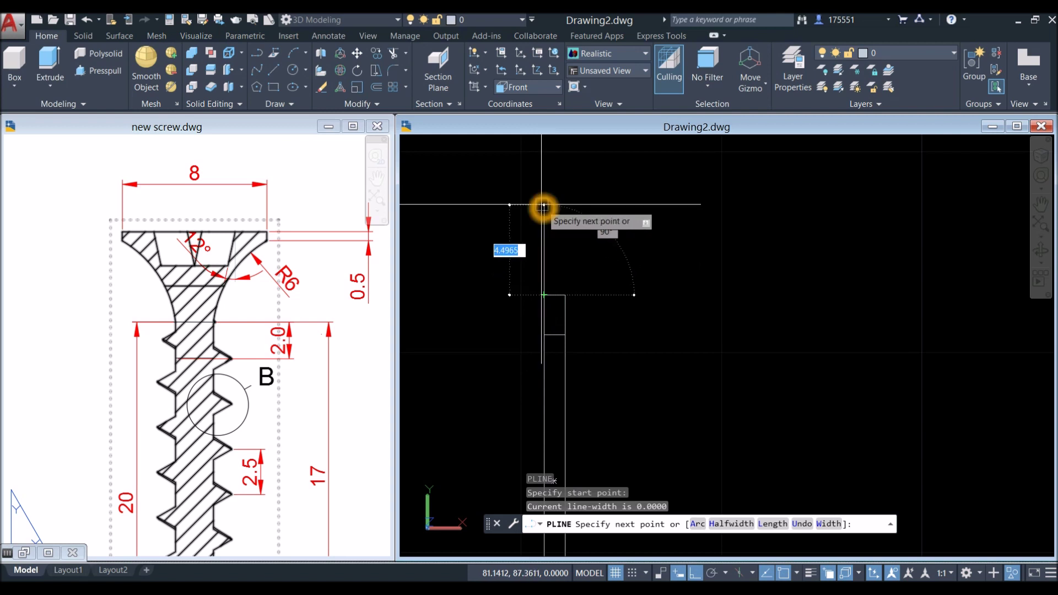
type("5")
key("Return")
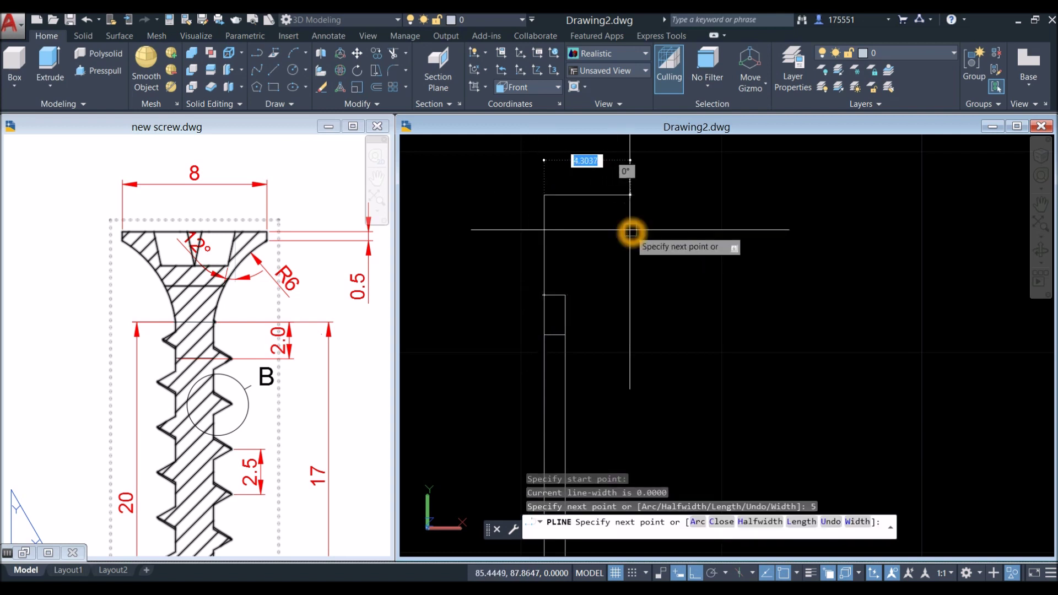
key("Return")
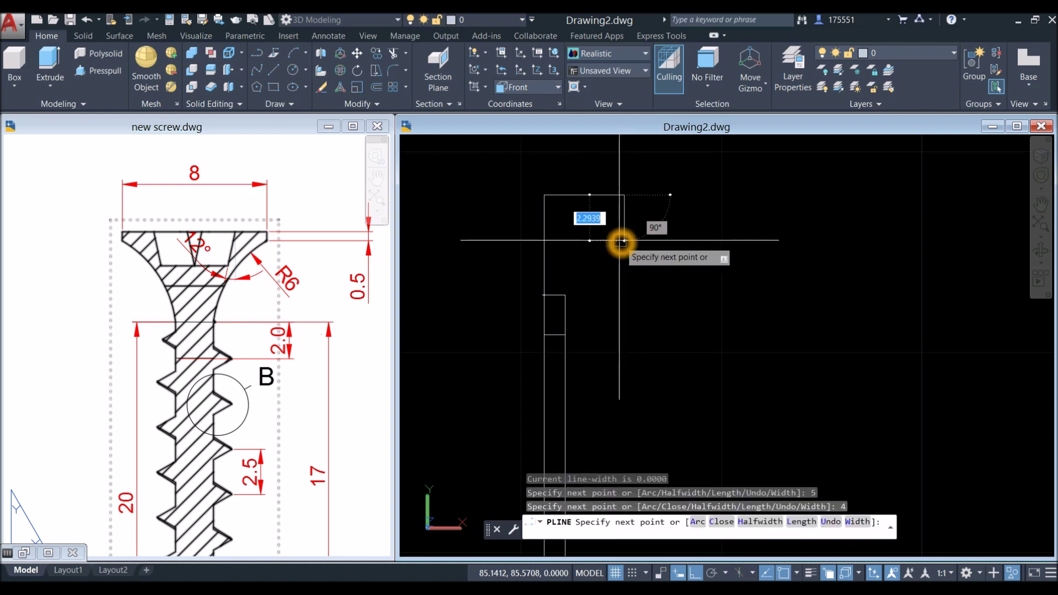
type(".5")
key("Return")
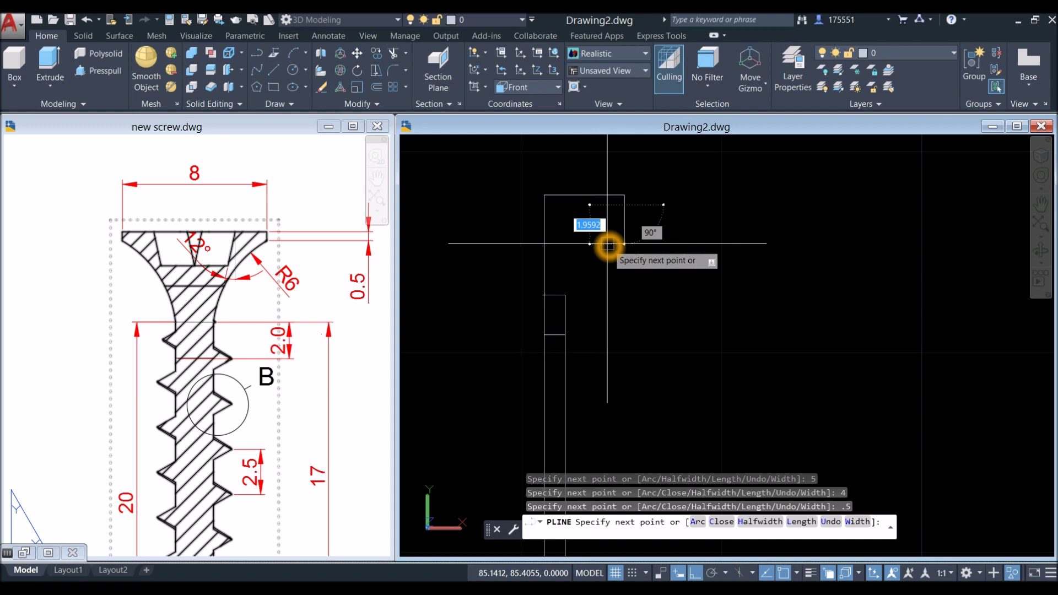
right_click(609, 245)
mouse_move(652, 280)
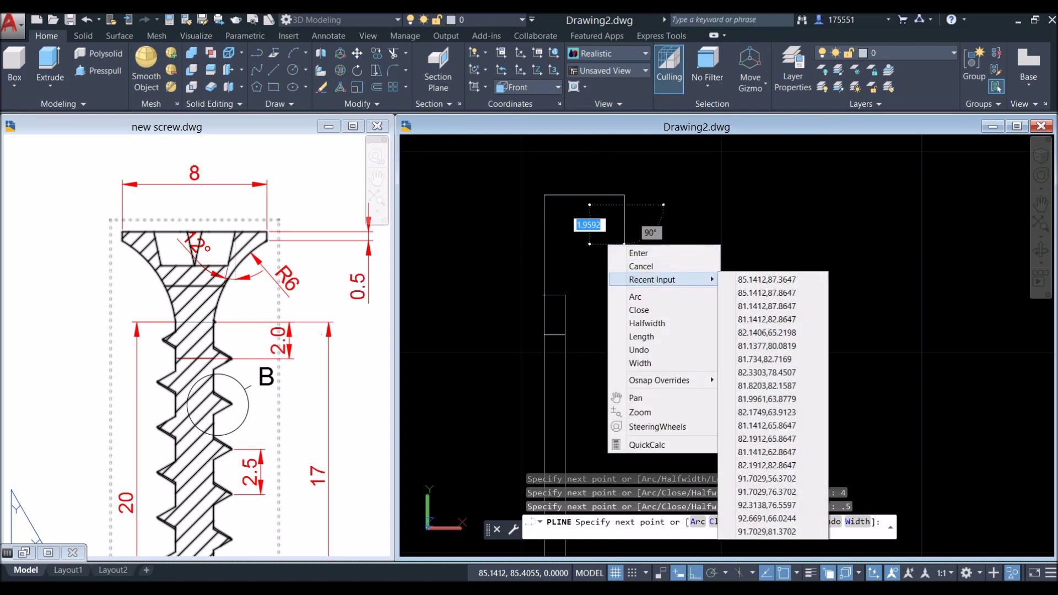
key("Escape")
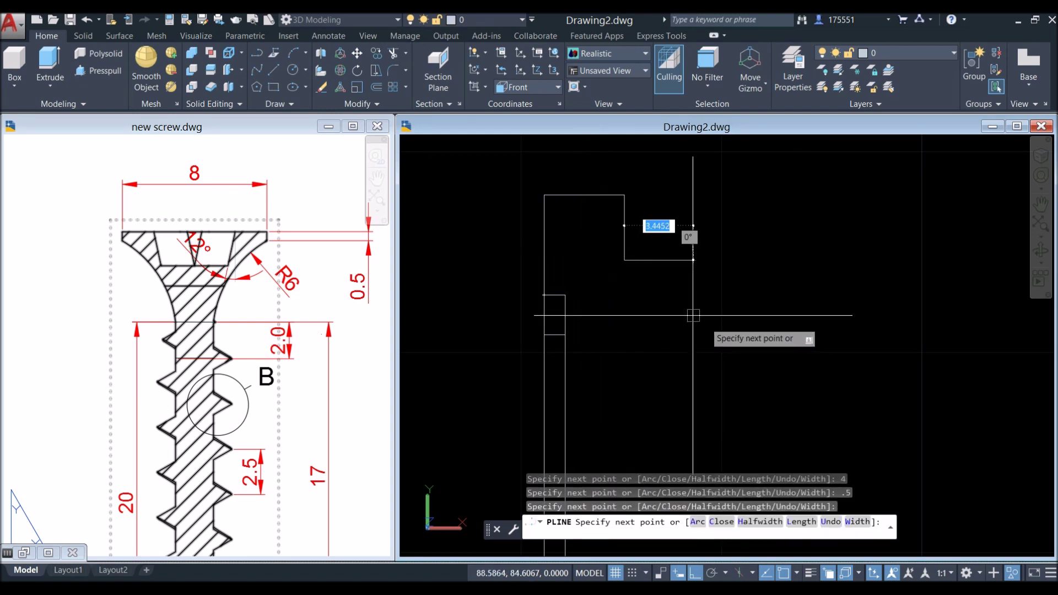
right_click(696, 275)
left_click(733, 380)
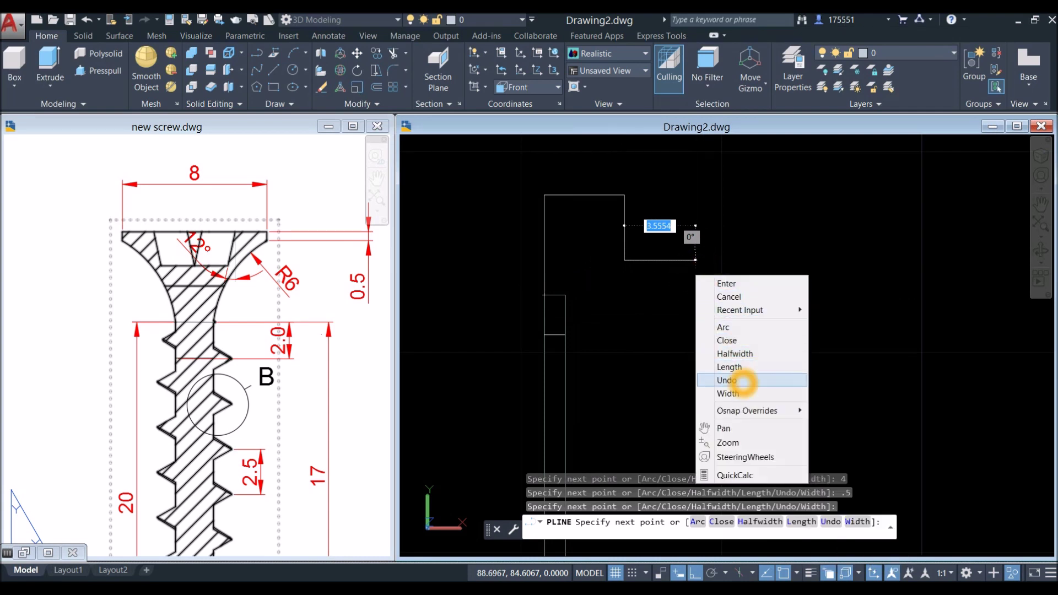
Continue the head polyline with an arc of radius 6 ending at the shank outline's upper outer corner.
left_click(698, 521)
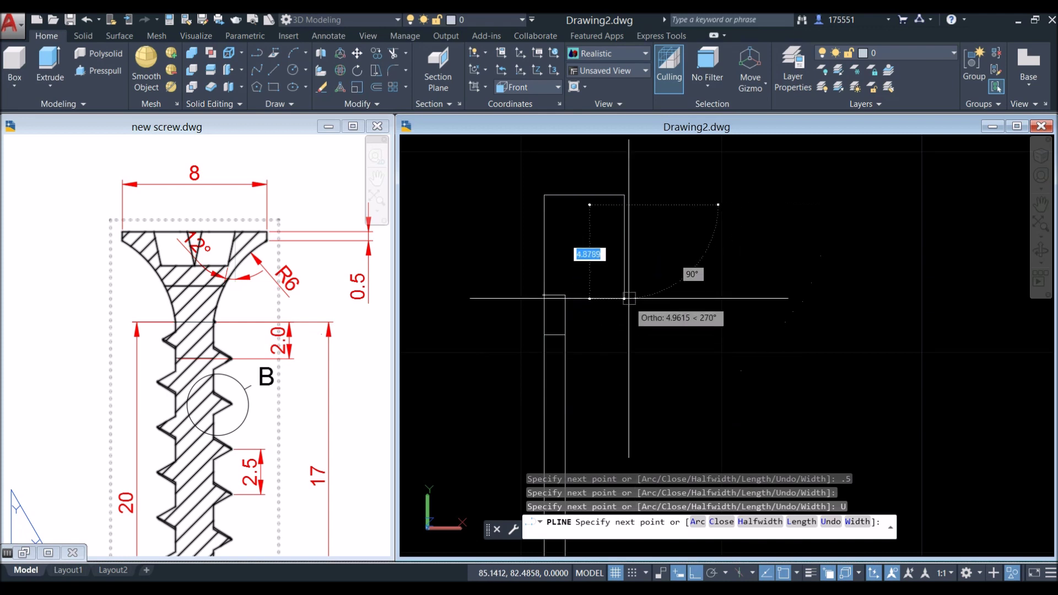
left_click(697, 522)
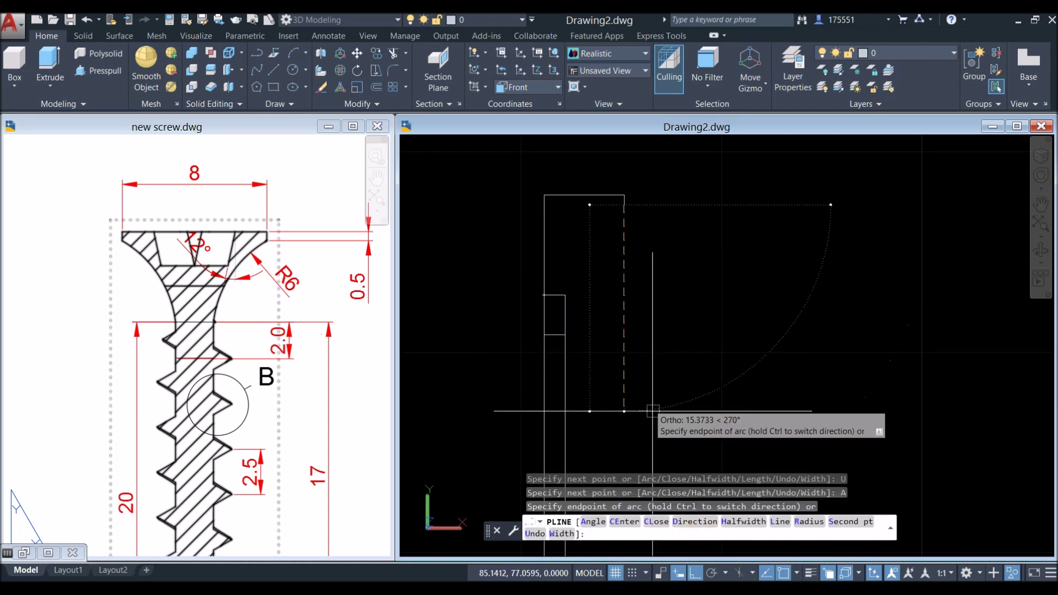
left_click(603, 250)
right_click(603, 250)
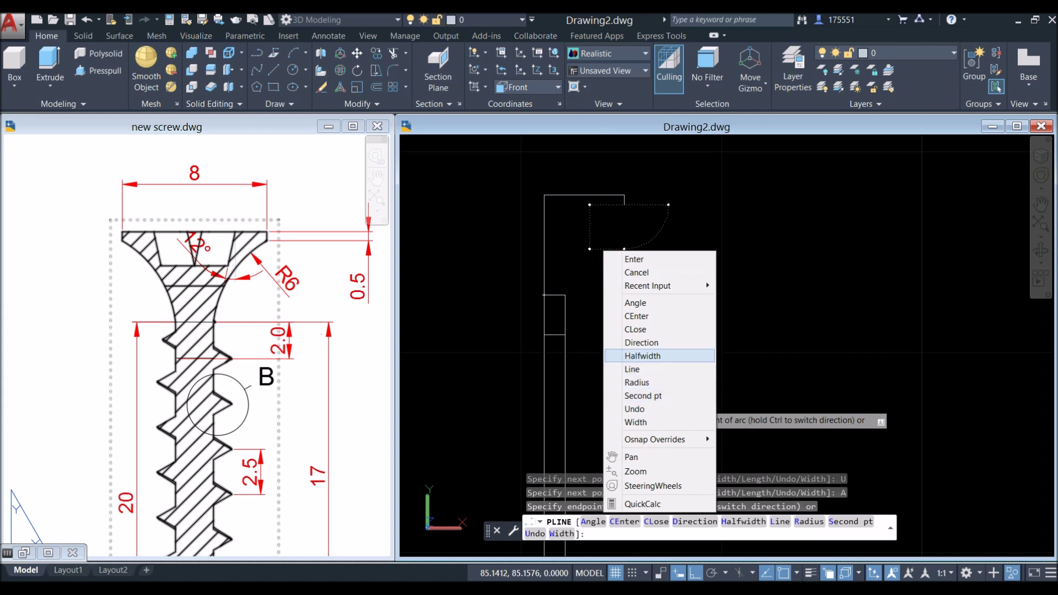
left_click(638, 382)
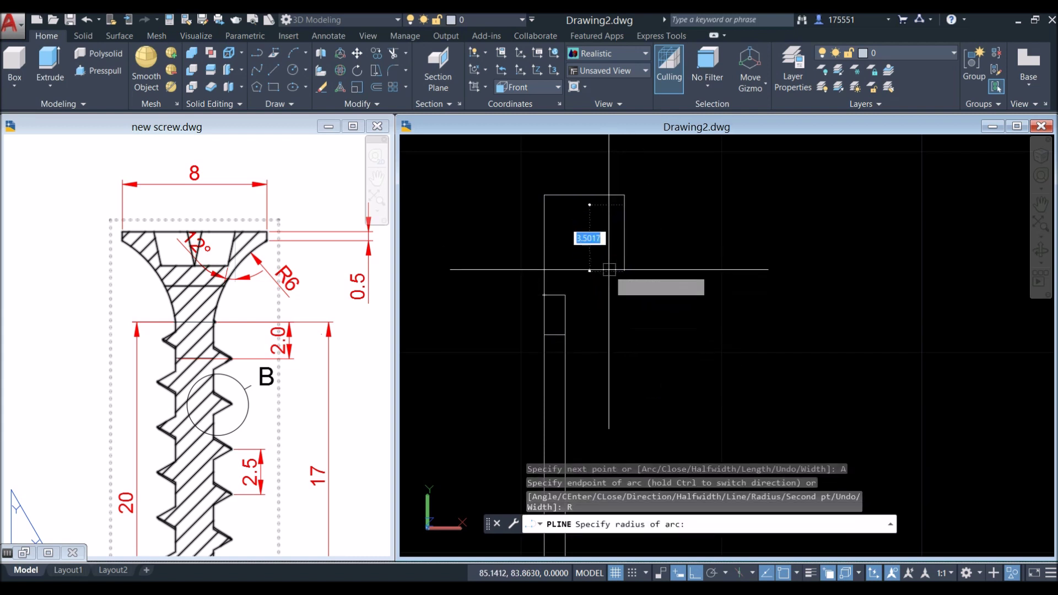
type("6")
key("Return")
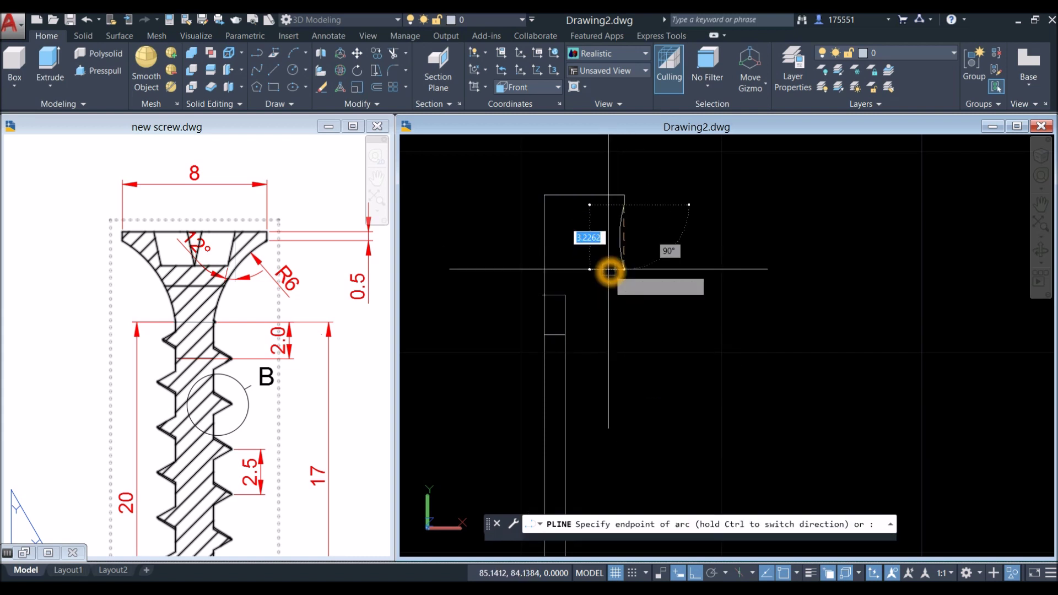
left_click(567, 296)
Close the head outline with a straight segment back to the centre axis, and check the head and shank outlines.
right_click(609, 271)
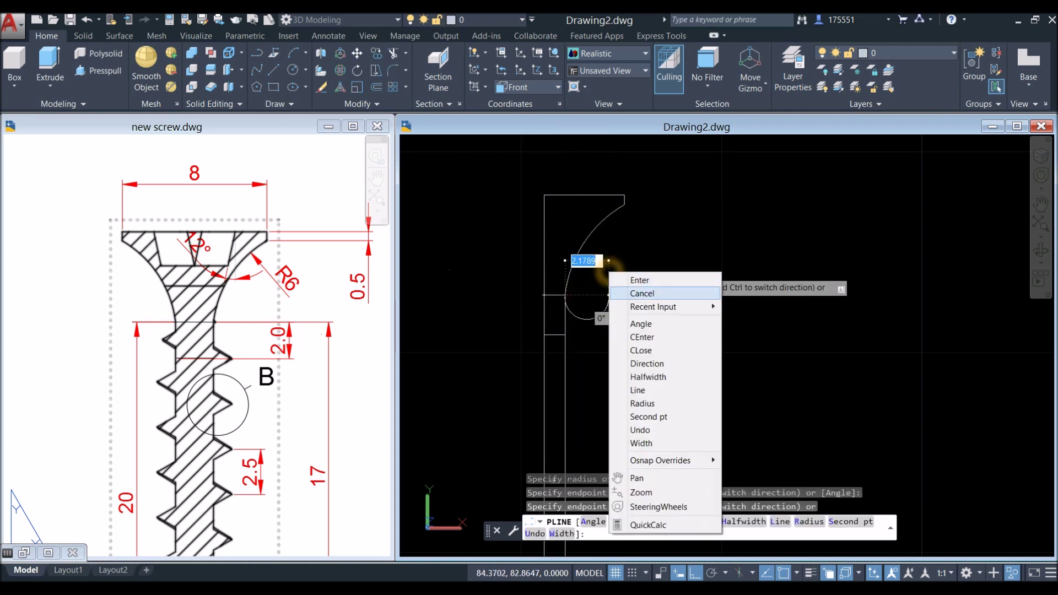
left_click(639, 390)
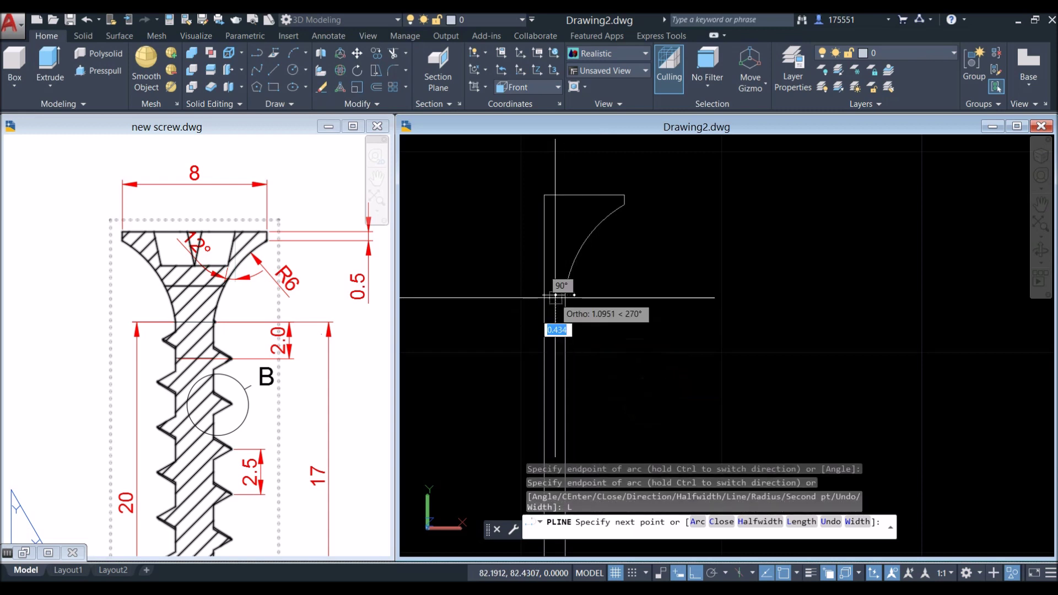
right_click(610, 288)
left_click(641, 296)
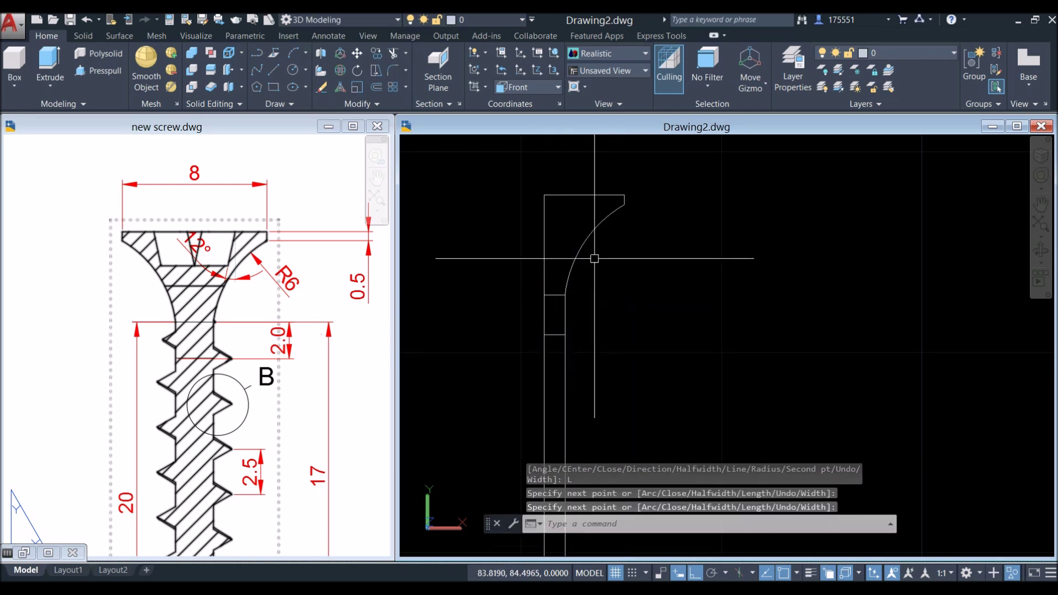
left_click(583, 243)
key("Escape")
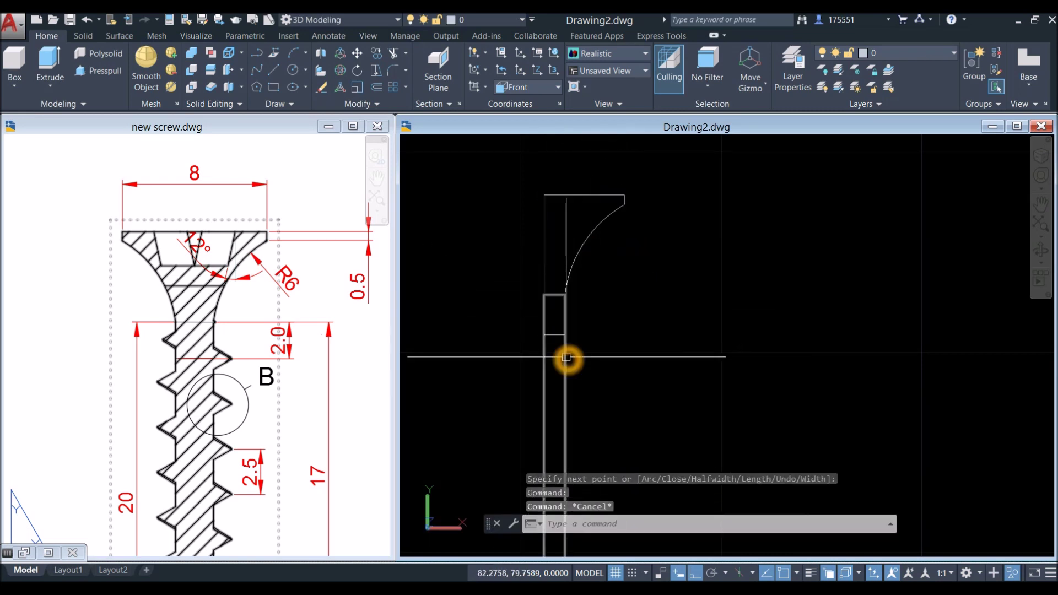
left_click(566, 359)
scroll(616, 303, "down", 2)
key("Escape")
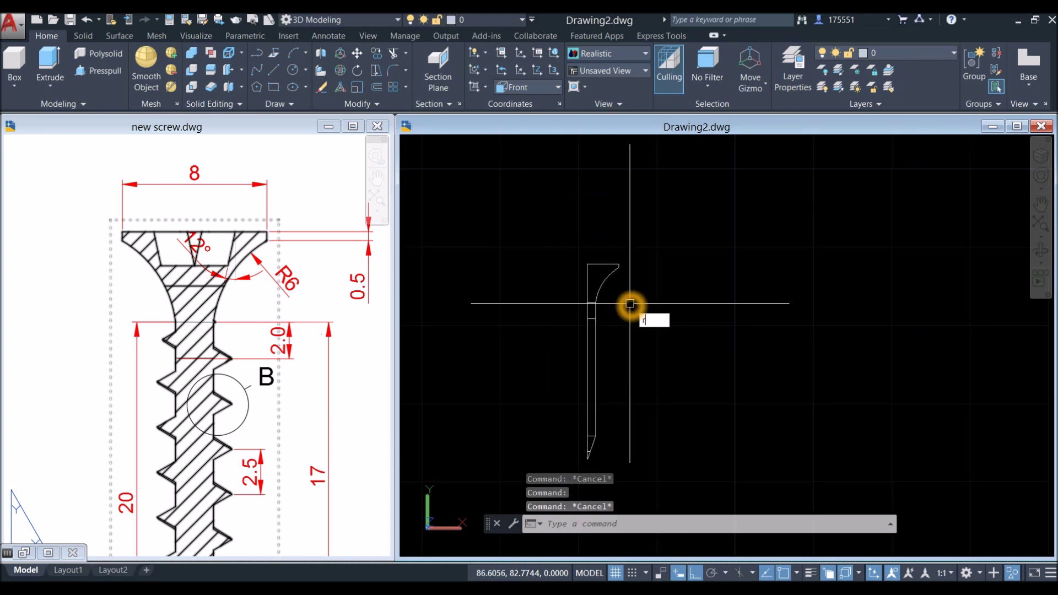
Revolve the head and shank outlines a full 360 degrees about the centre axis, from the head's upper edge to the pointed tip.
key("Return")
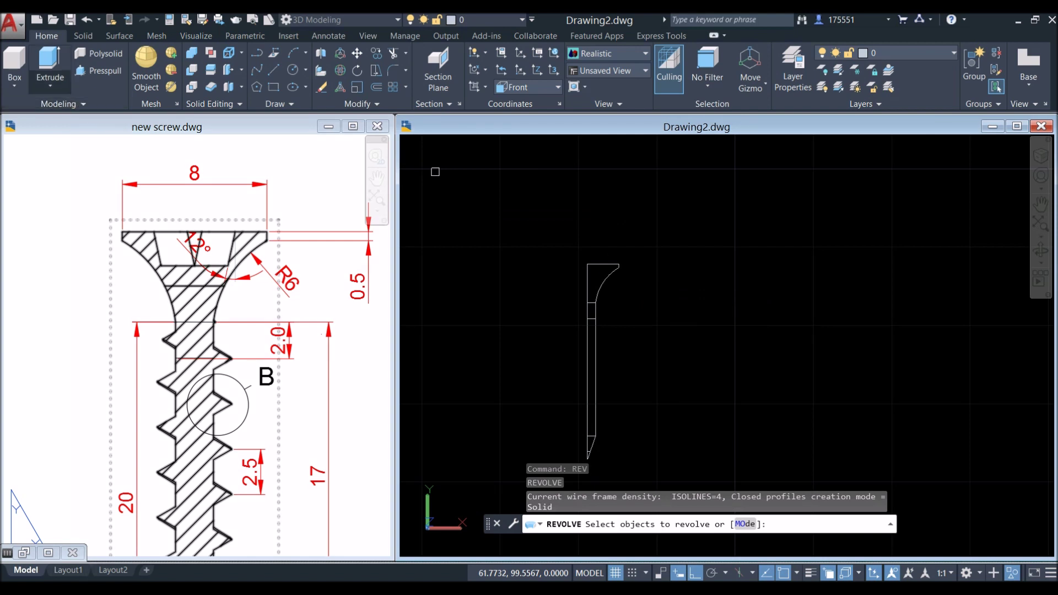
left_click(58, 87)
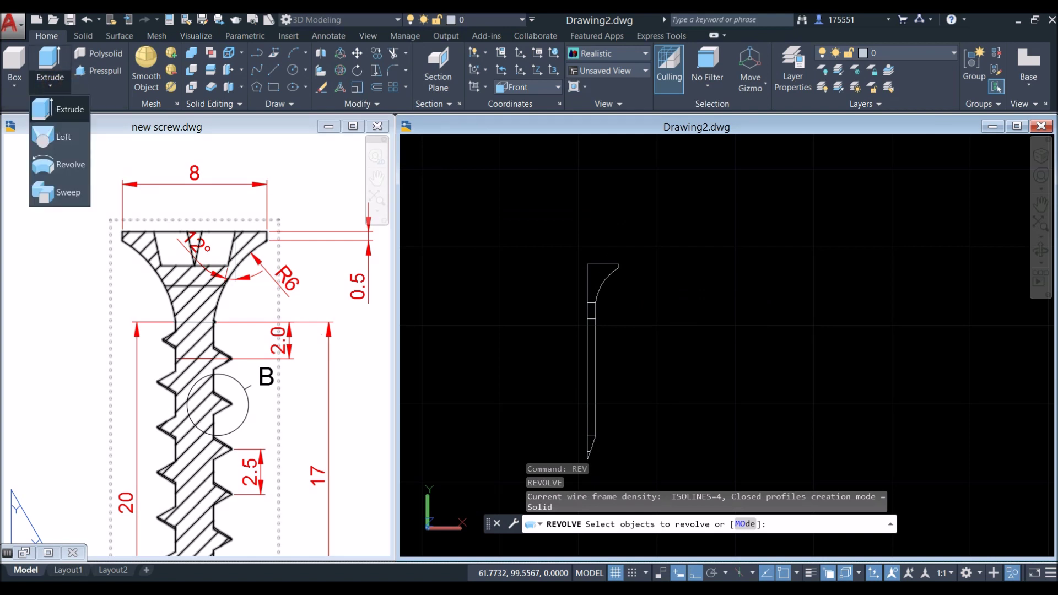
scroll(642, 302, "down", 2)
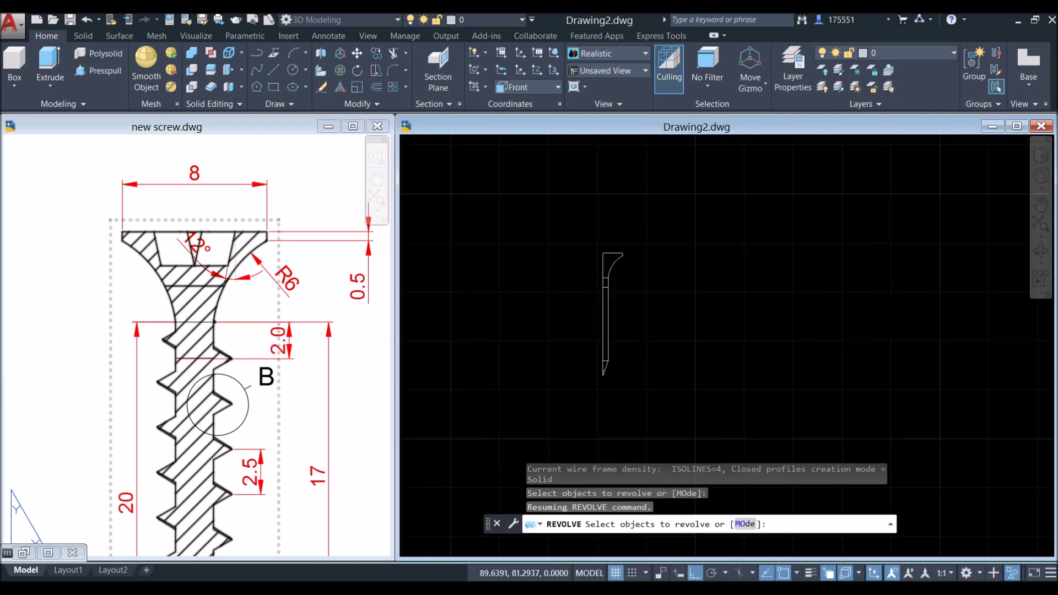
scroll(642, 289, "up", 2)
left_click(587, 241)
left_click(598, 303)
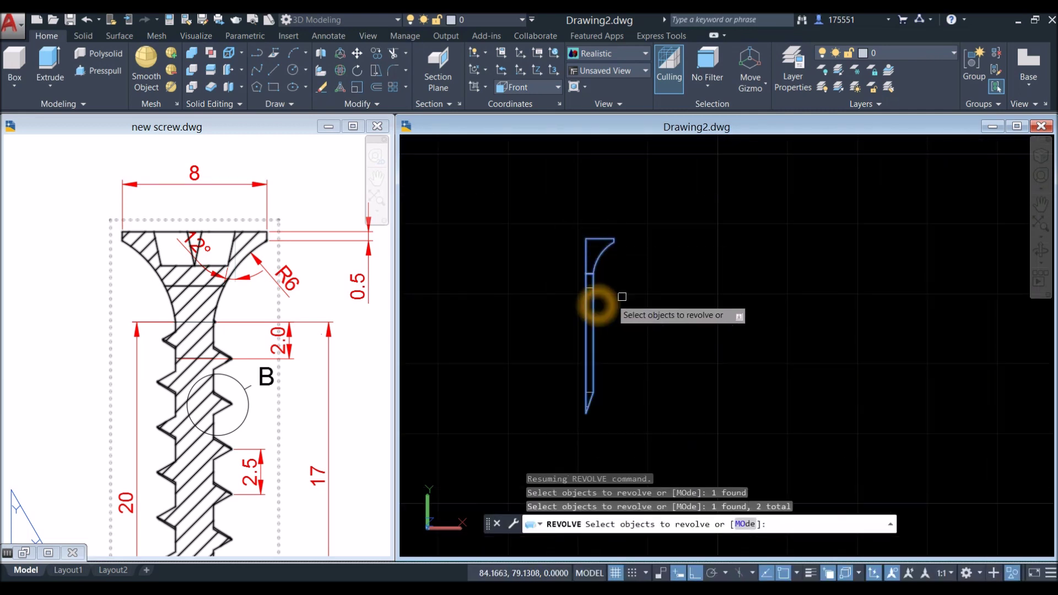
right_click(645, 277)
left_click(682, 286)
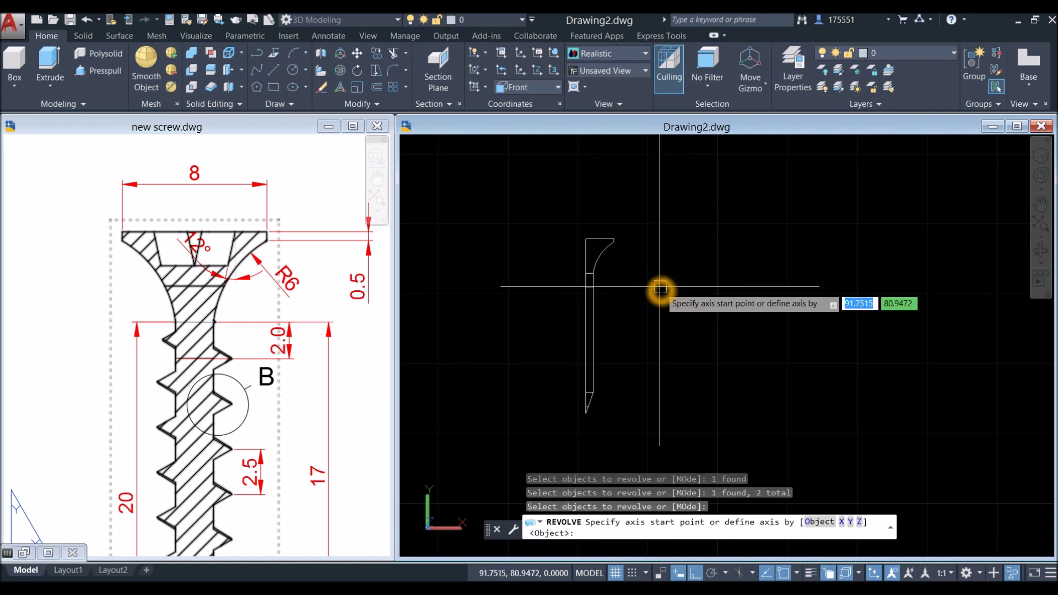
scroll(661, 289, "up", 2)
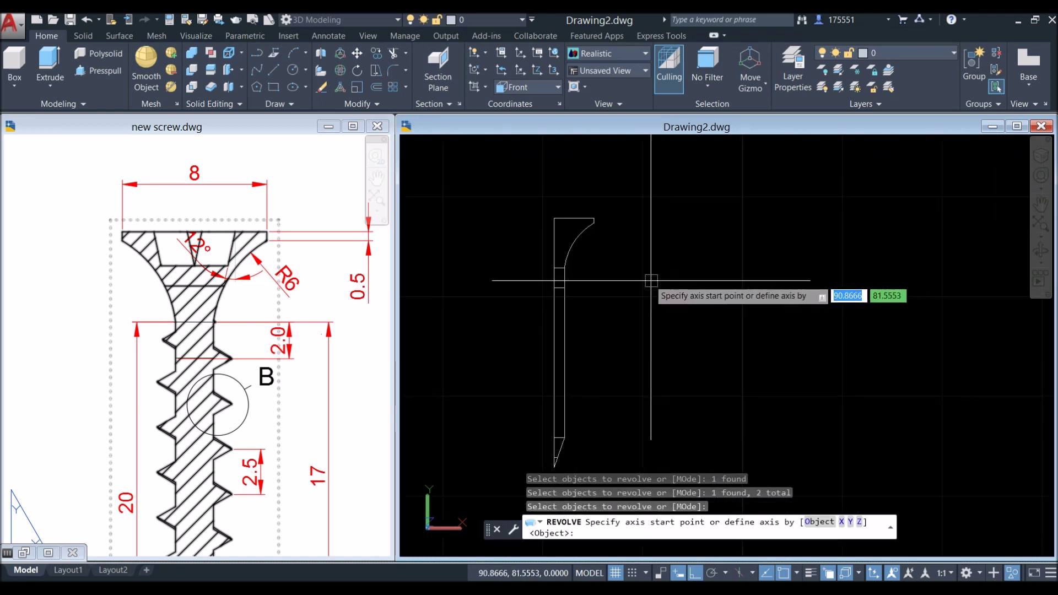
left_click(556, 220)
scroll(601, 336, "down", 1)
scroll(510, 369, "up", 3)
left_click(524, 418)
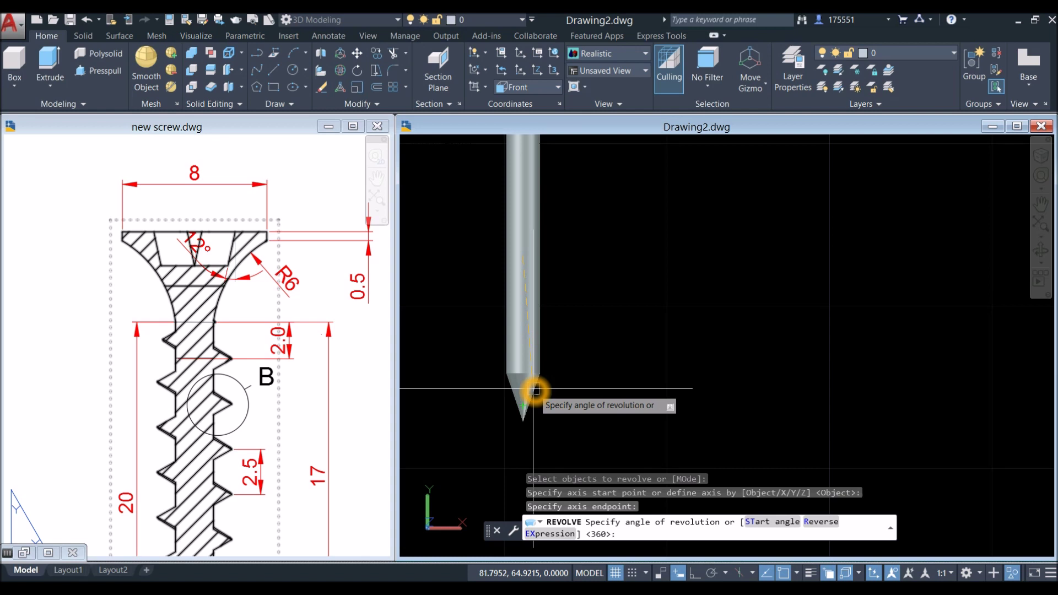
key("Return")
scroll(545, 364, "down", 2)
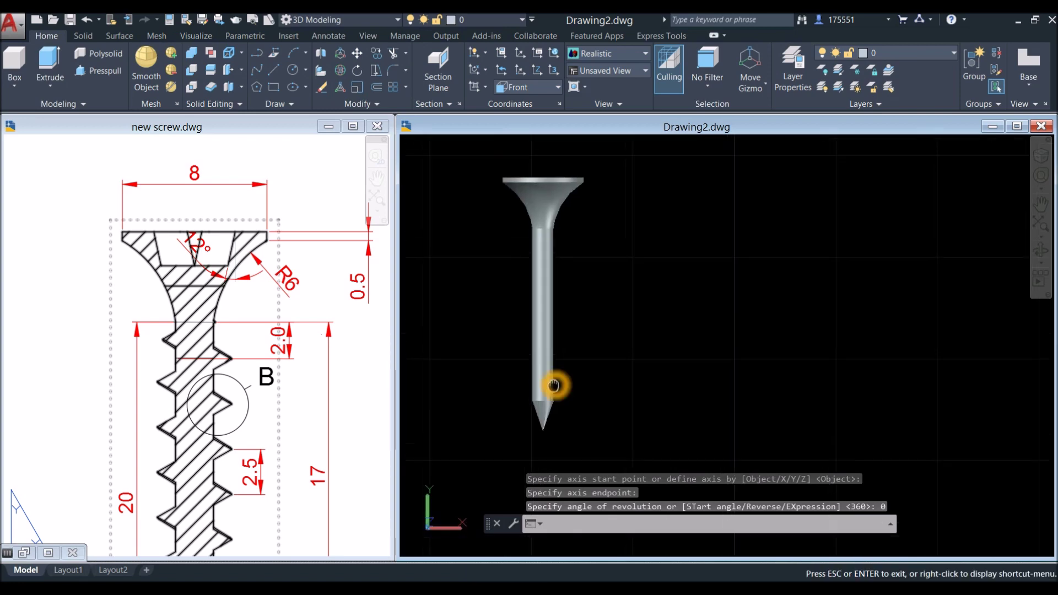
Examine the cross recess dimensions on the screw head's top view in the reference drawing.
left_click(331, 276)
scroll(274, 254, "down", 5)
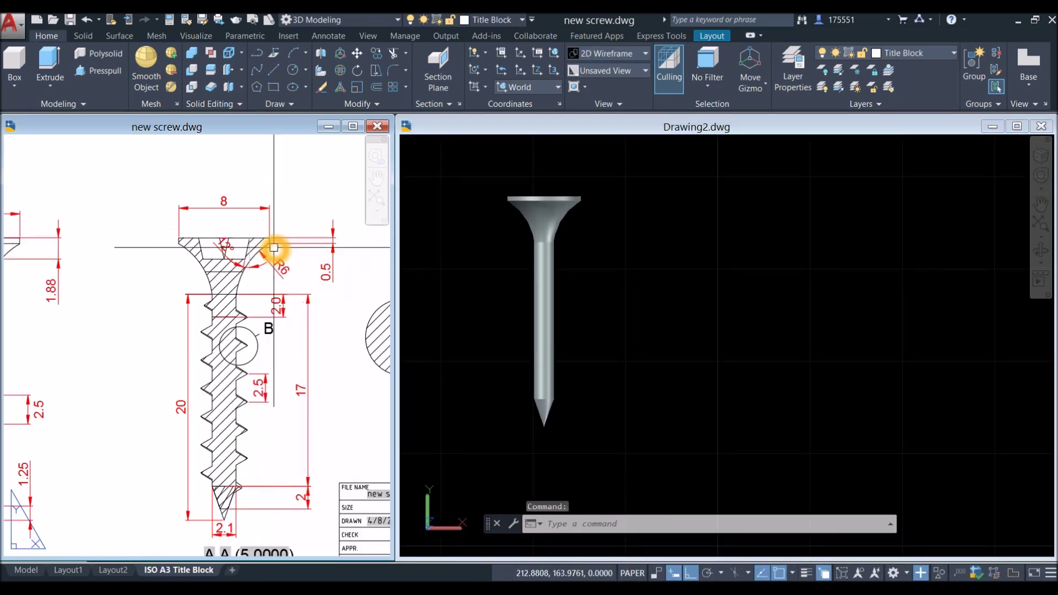
scroll(259, 276, "down", 2)
scroll(157, 215, "up", 4)
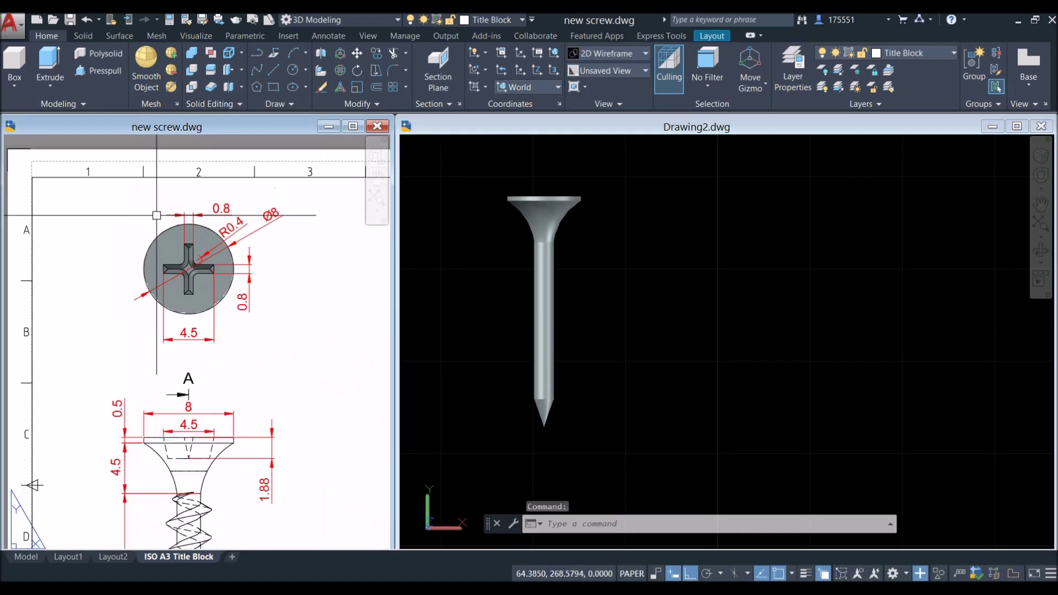
left_click(214, 245)
Switch the screw model in Drawing2 to the Top view and display it in the 2D Wireframe visual style.
left_click(438, 151)
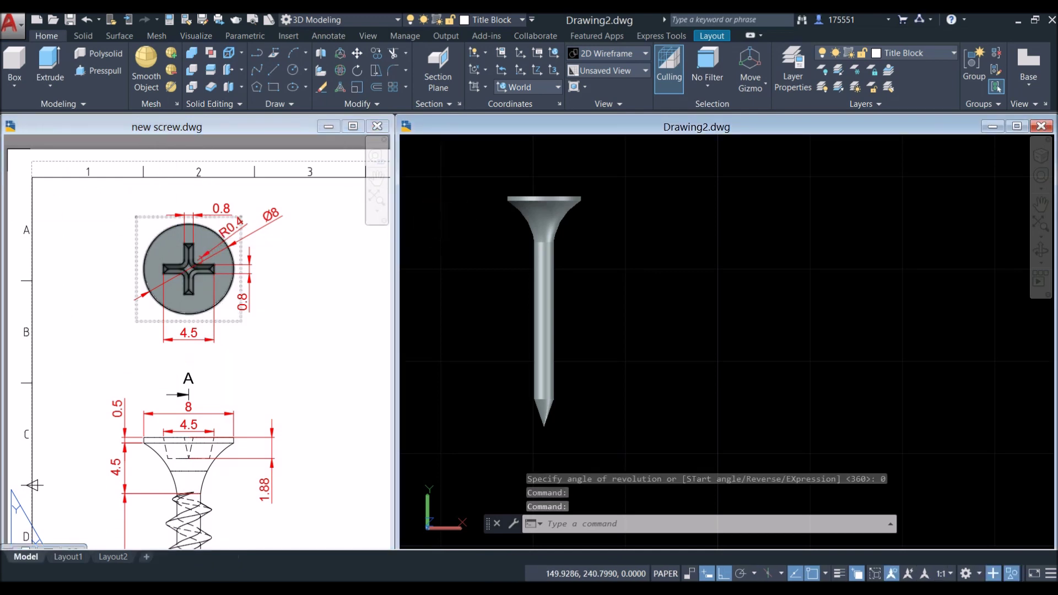
left_click(427, 143)
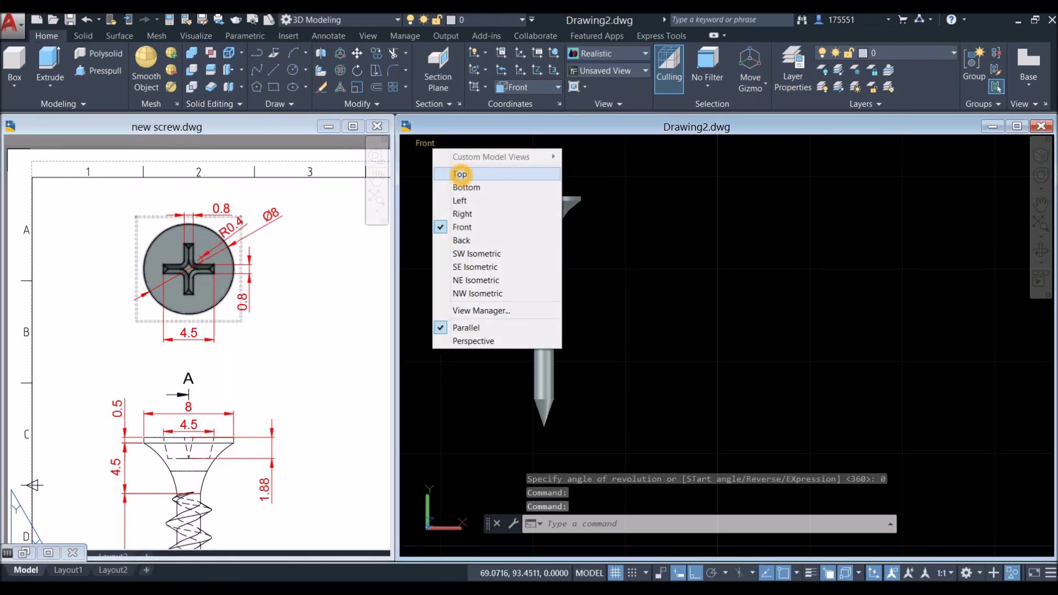
left_click(460, 174)
left_click(456, 143)
left_click(492, 173)
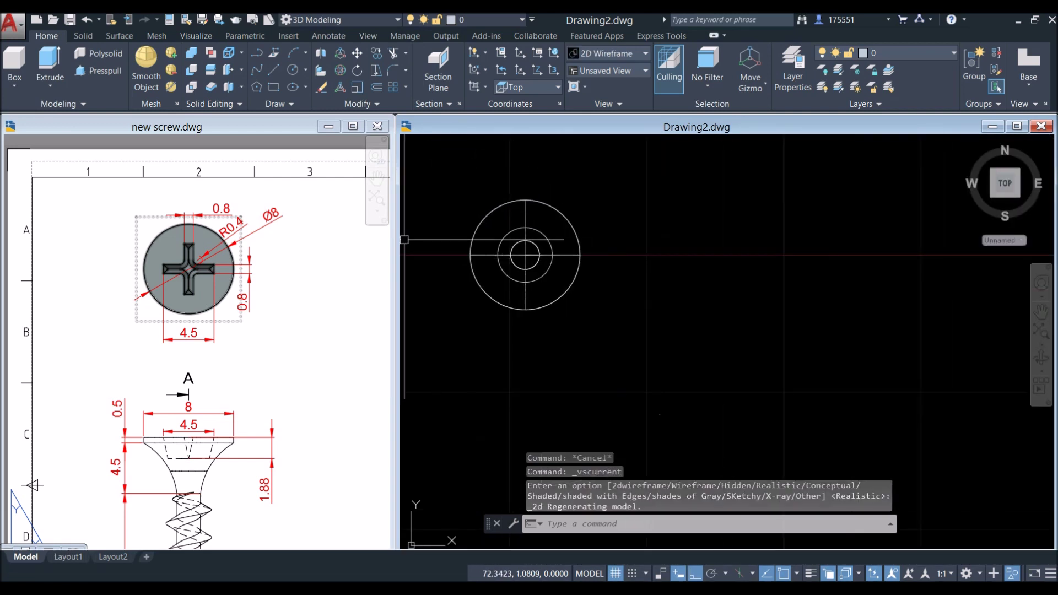
Check the cross recess dimensions in the reference drawing and draw a 4.5 long horizontal line beside the screw's circular top view.
left_click(314, 255)
scroll(157, 234, "up", 2)
left_click(174, 302)
left_click(245, 298)
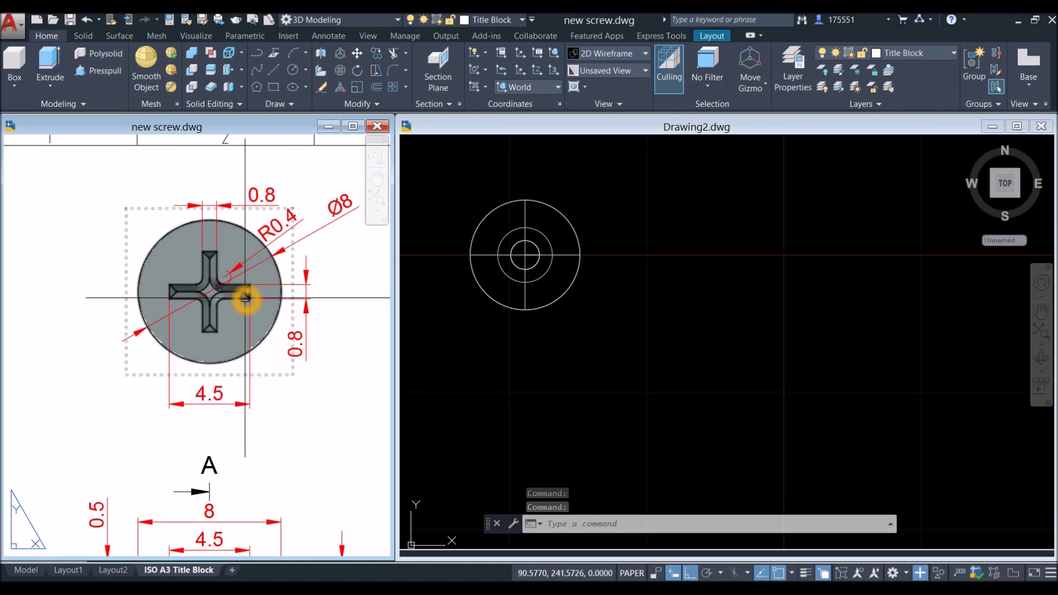
left_click(250, 354)
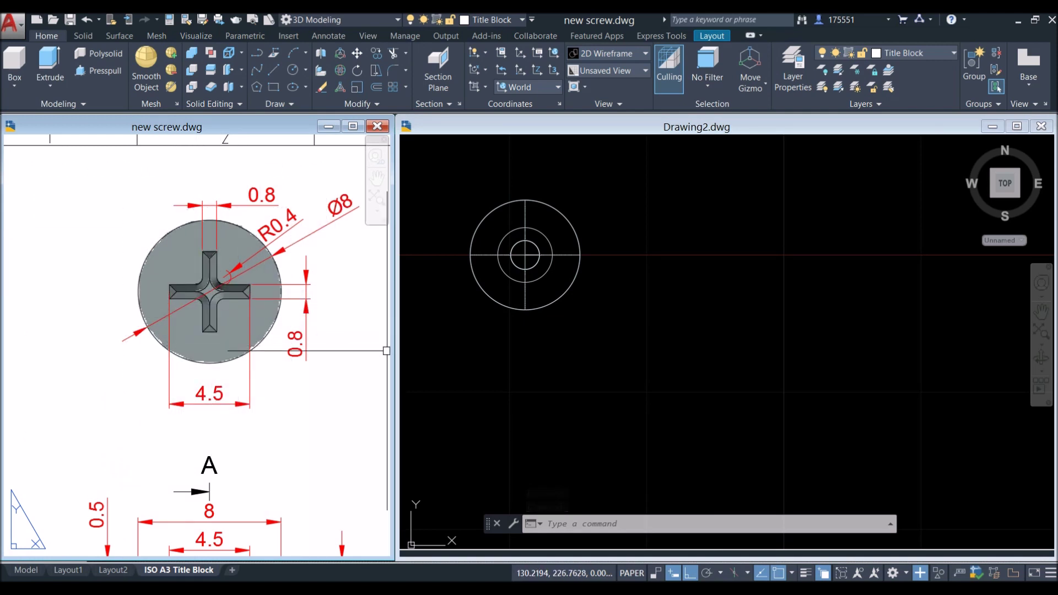
left_click(616, 264)
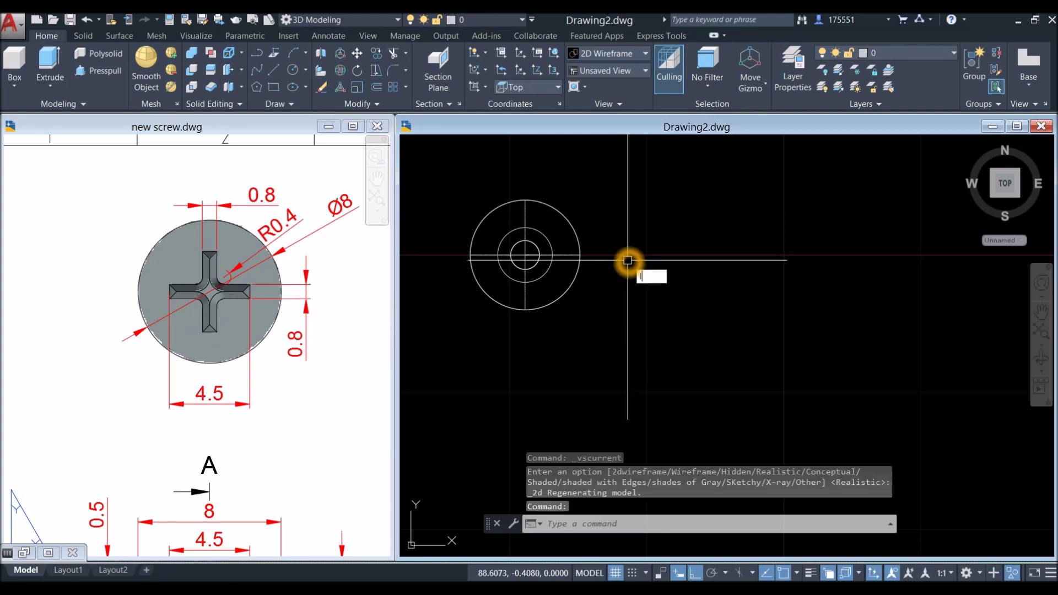
type("l")
key("Return")
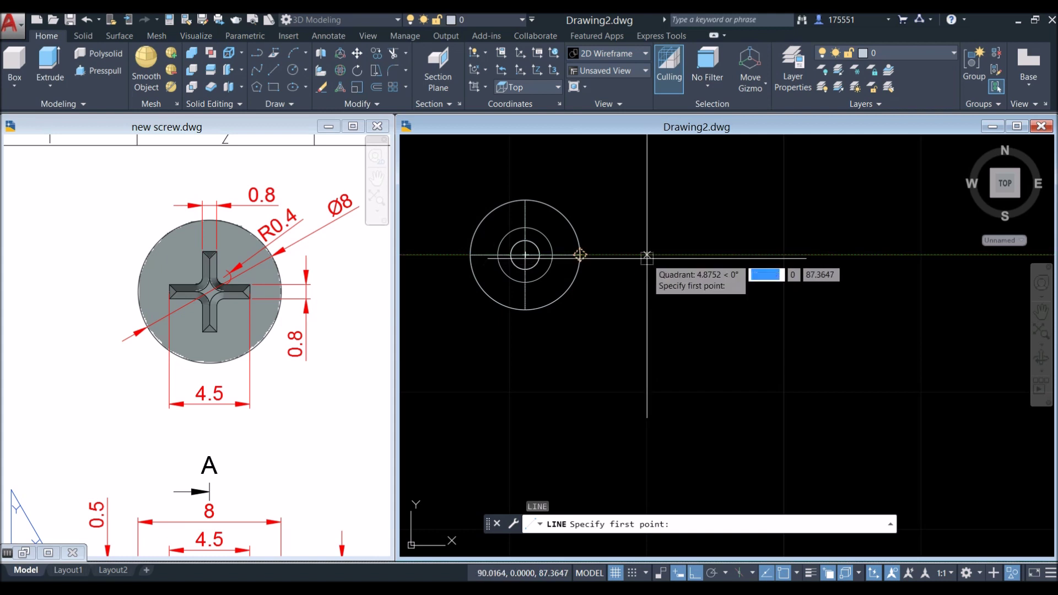
left_click(647, 255)
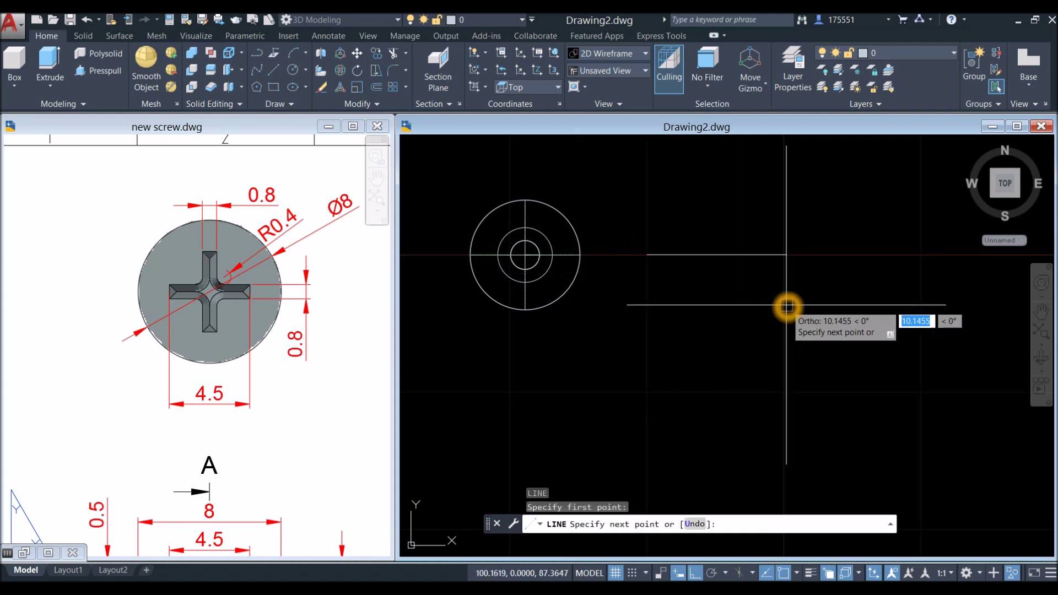
key("Return")
right_click(734, 206)
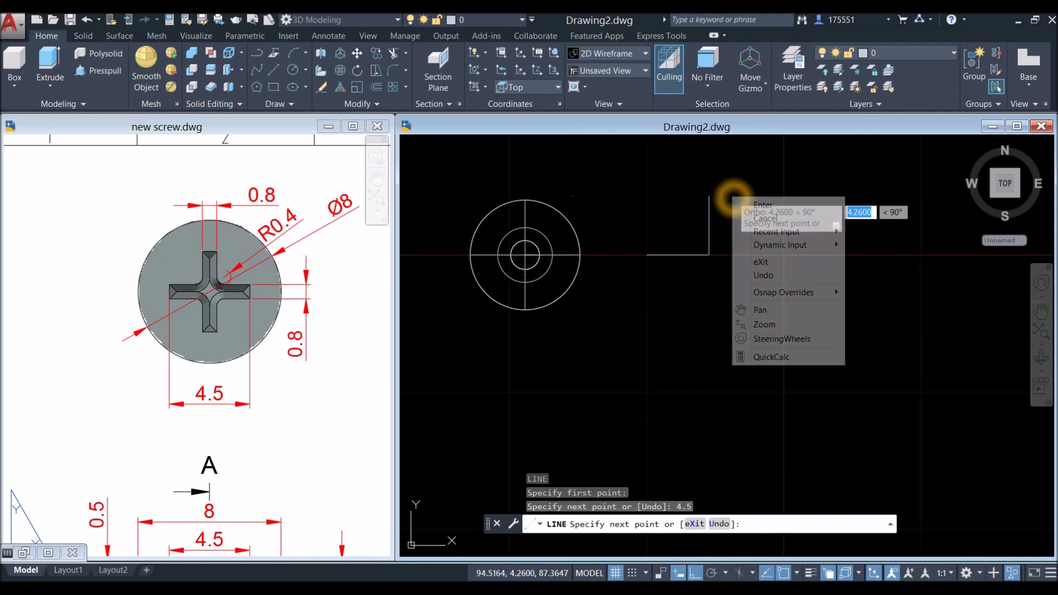
left_click(745, 209)
Draw a separate vertical line 4.5 long beside the horizontal line.
right_click(739, 200)
left_click(745, 207)
left_click(745, 203)
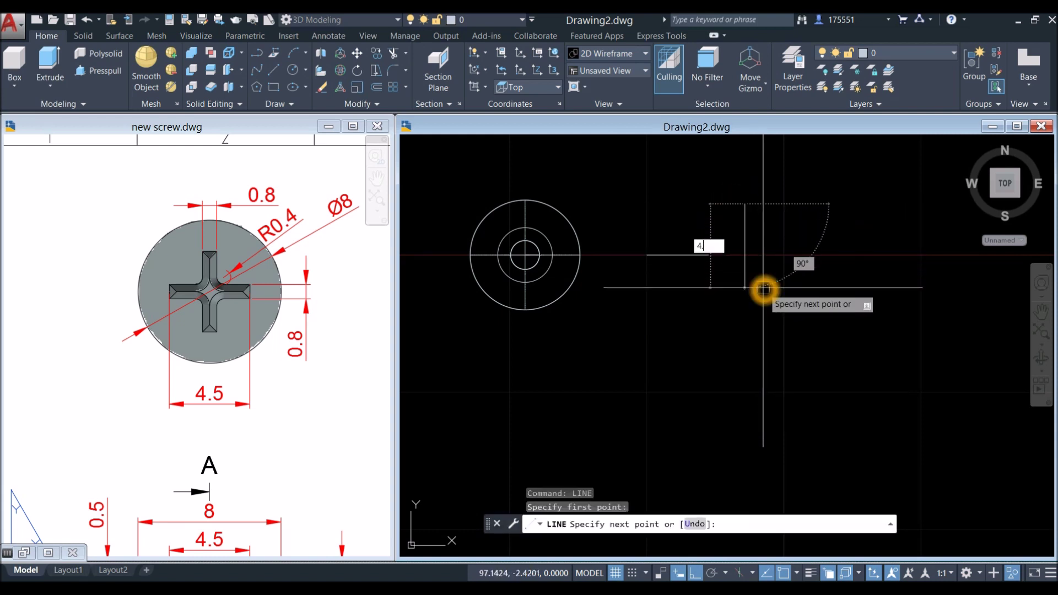
type("4.5")
key("Return")
right_click(739, 226)
left_click(746, 232)
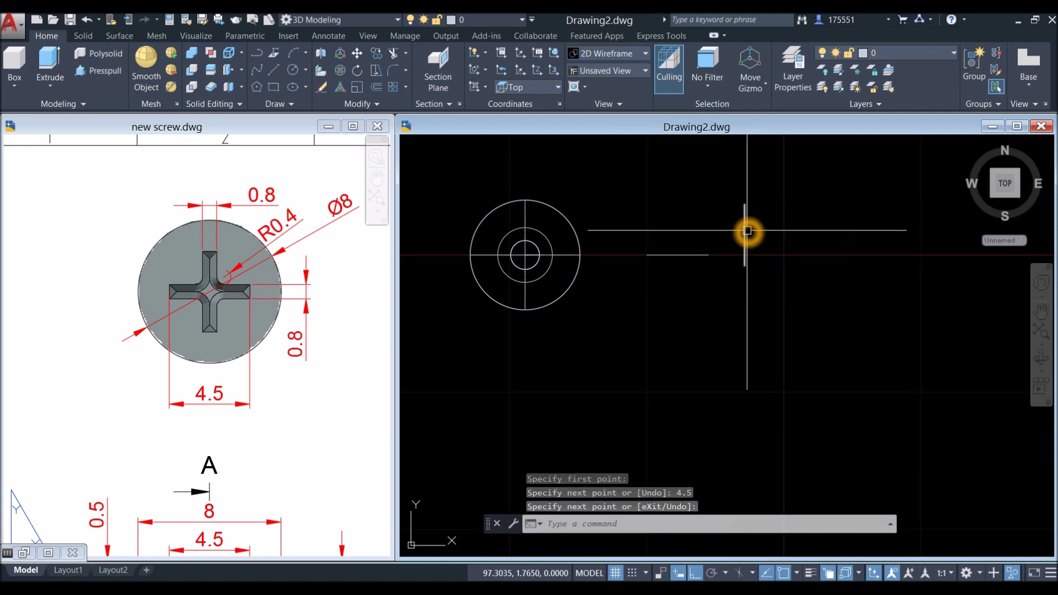
Move the vertical line by its midpoint onto the horizontal line's midpoint to form a centred cross.
left_click(745, 242)
right_click(782, 210)
left_click(816, 291)
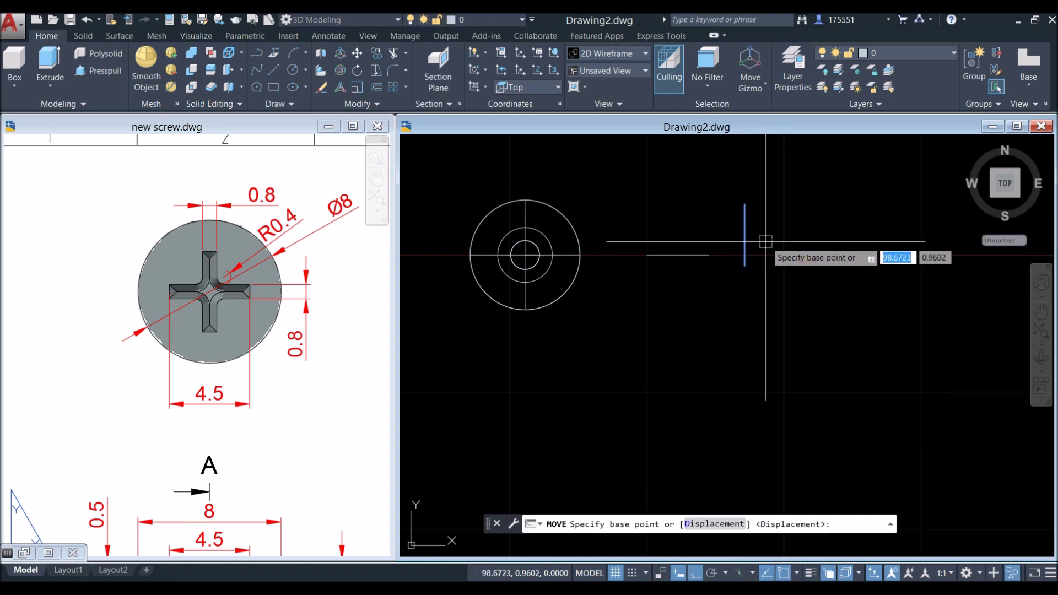
left_click(745, 234)
left_click(677, 254)
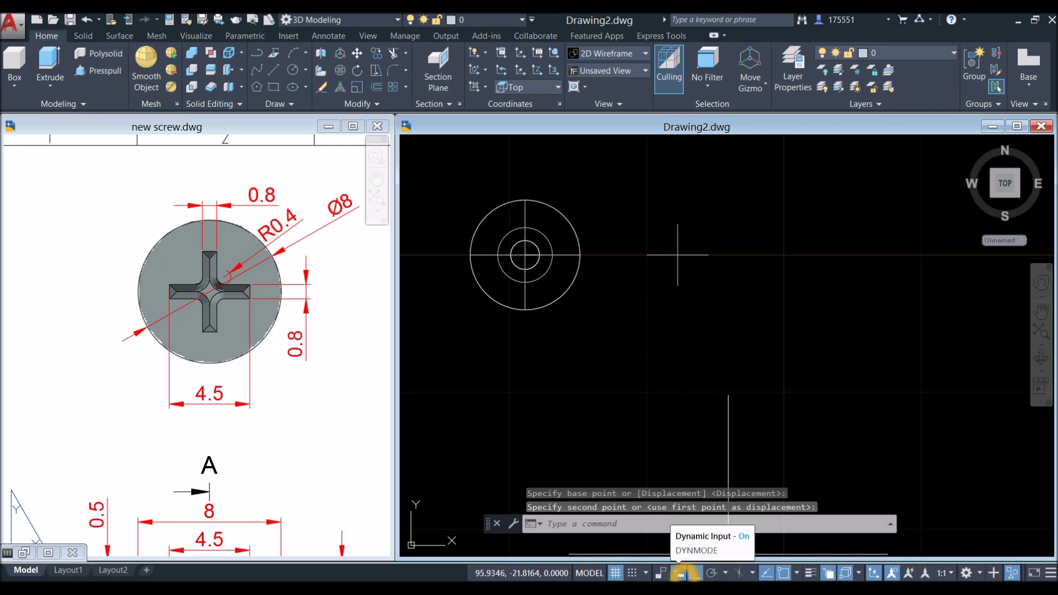
Check the settings of dynamic input, ortho mode, object snap tracking, 2D and 3D object snap, and dynamic UCS.
left_click(695, 574)
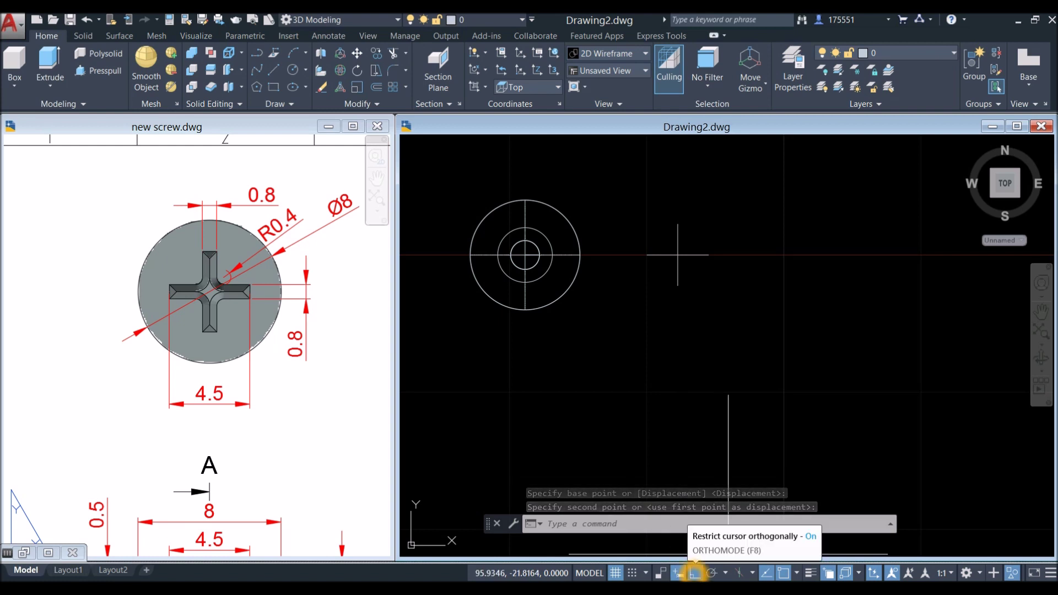
left_click(766, 573)
left_click(784, 573)
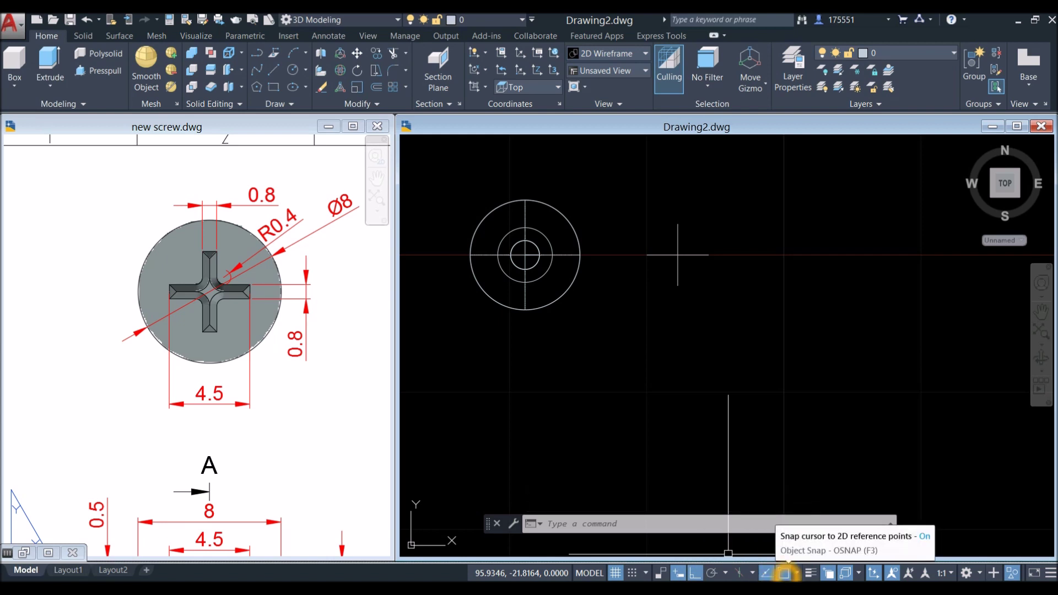
left_click(846, 573)
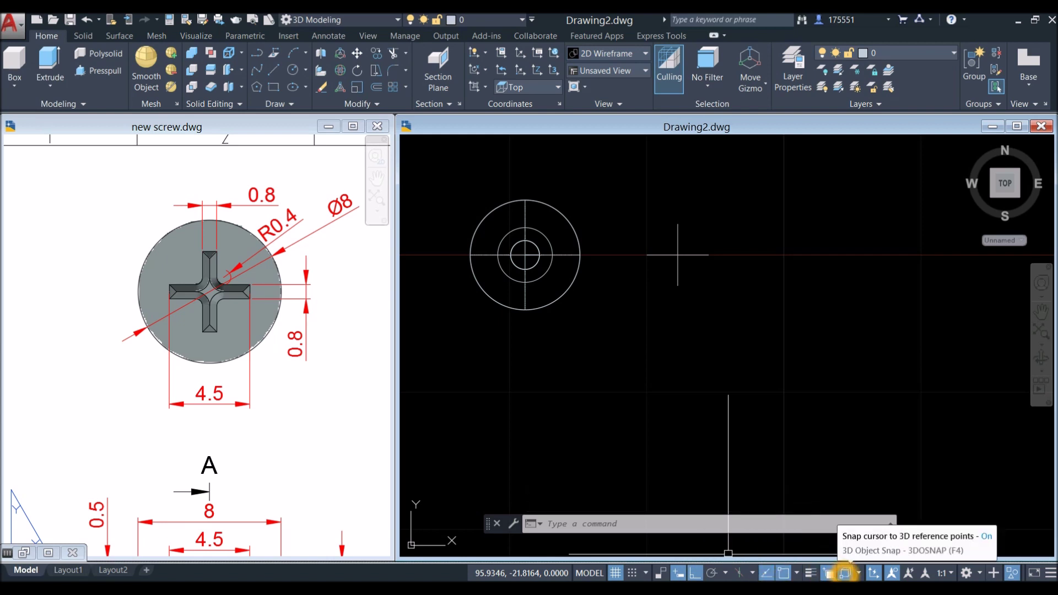
left_click(873, 573)
left_click(636, 383)
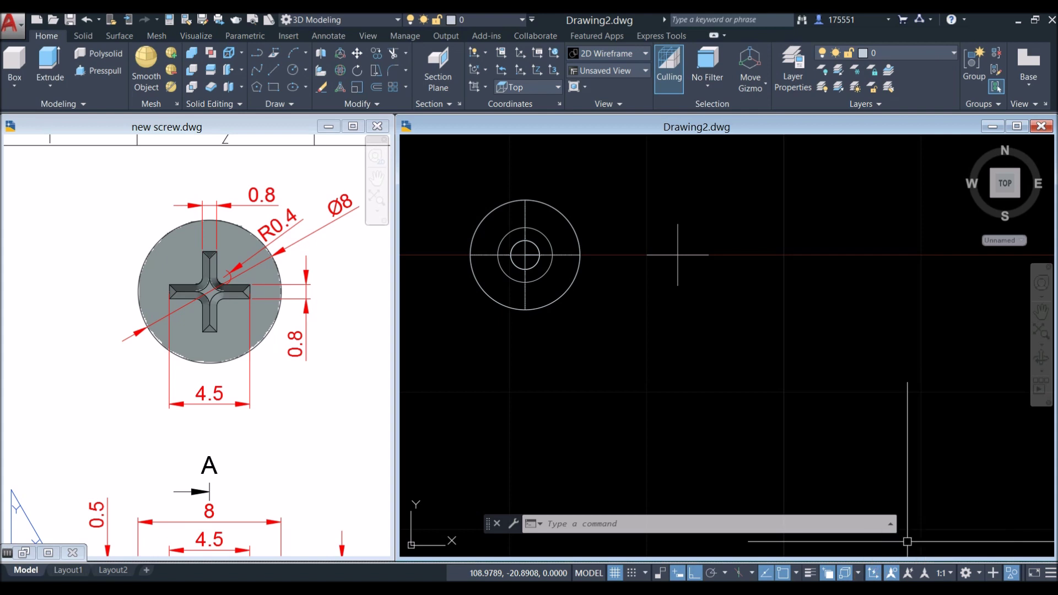
left_click(586, 370)
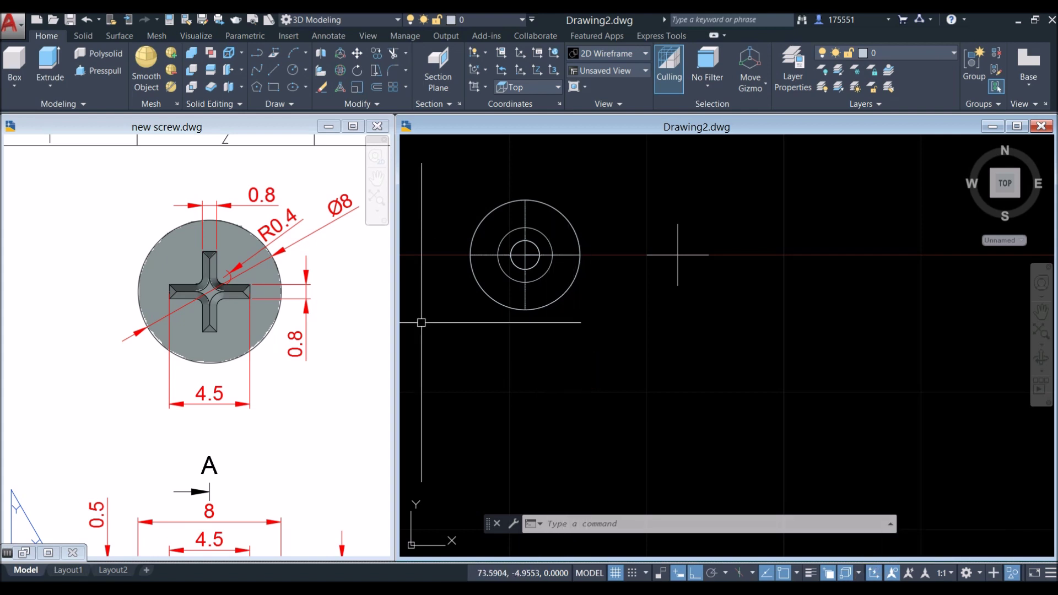
left_click(726, 370)
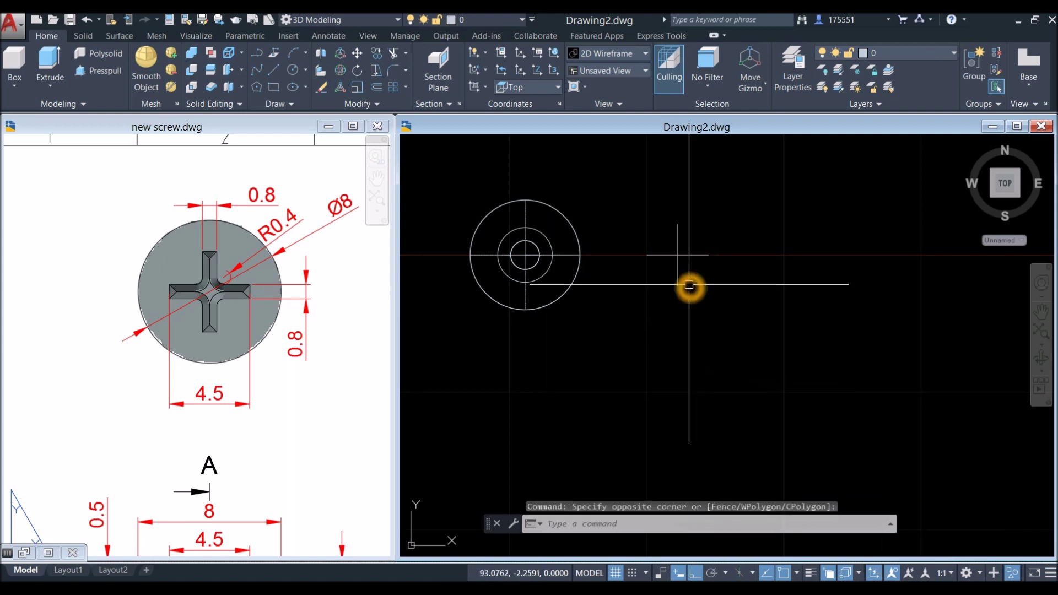
Offset the cross's horizontal line by 0.4 to both sides.
scroll(685, 283, "up", 2)
middle_click_drag(687, 298, 694, 333)
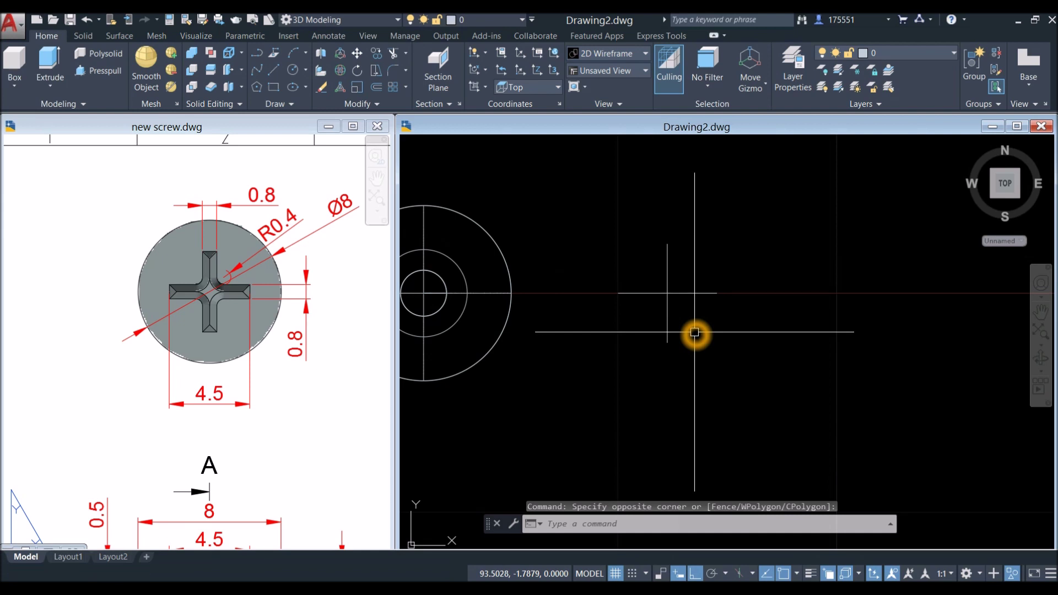
type("o")
key("Return")
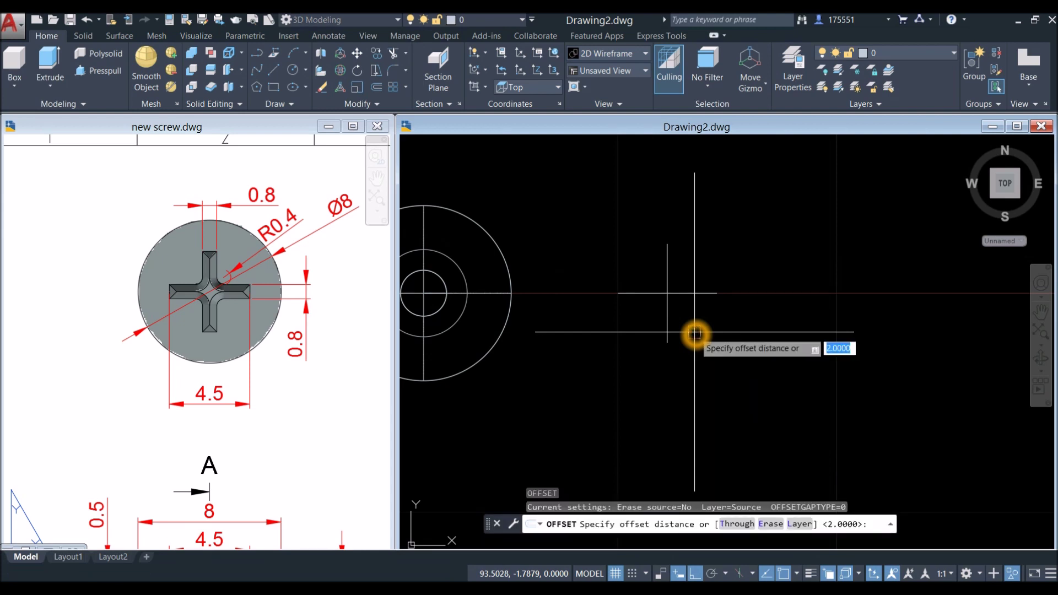
key("Return")
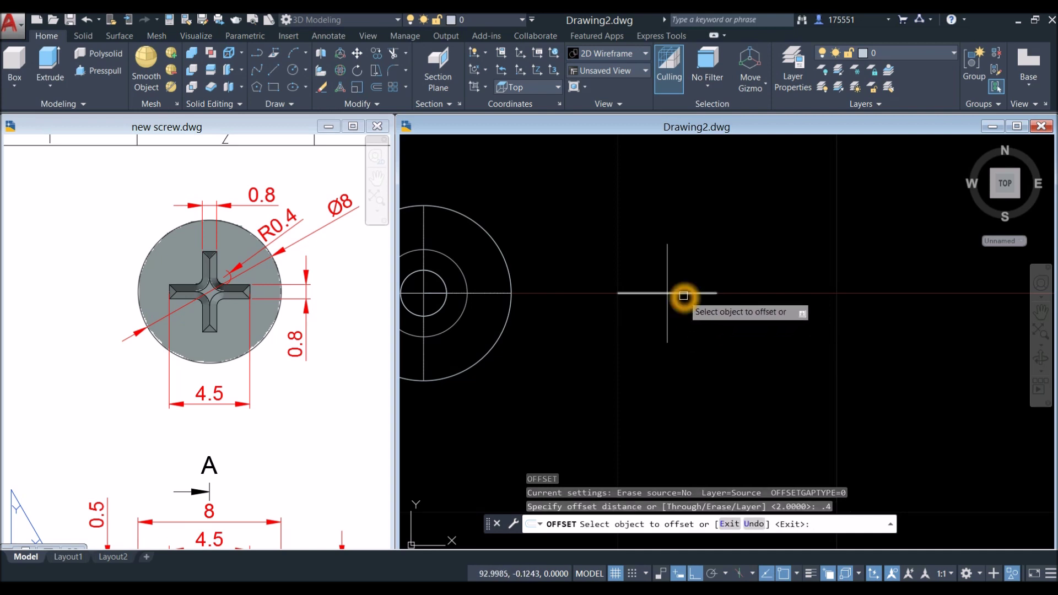
left_click(684, 296)
left_click(693, 281)
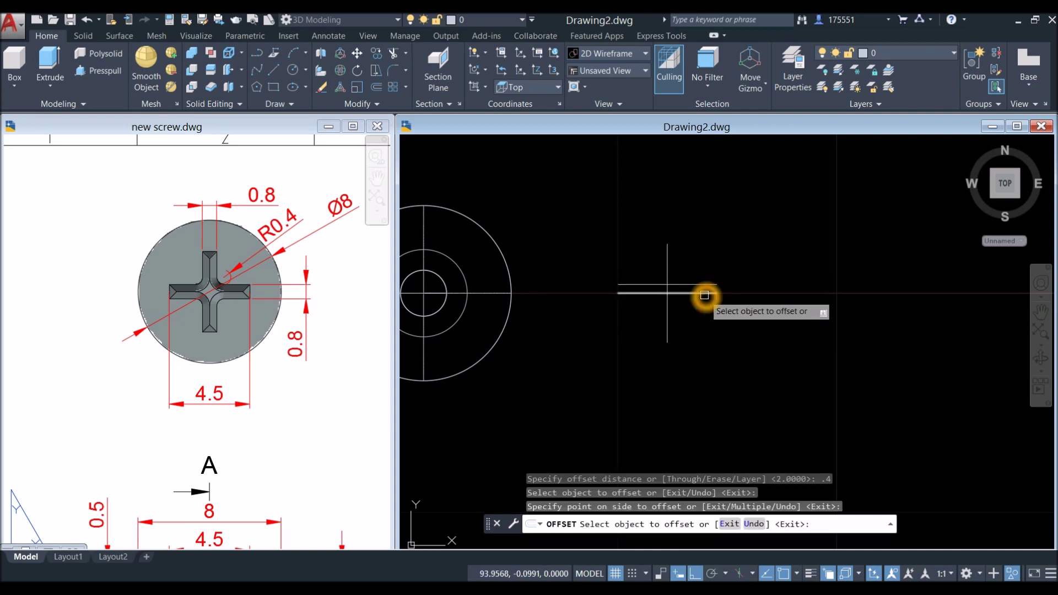
left_click(705, 295)
left_click(701, 308)
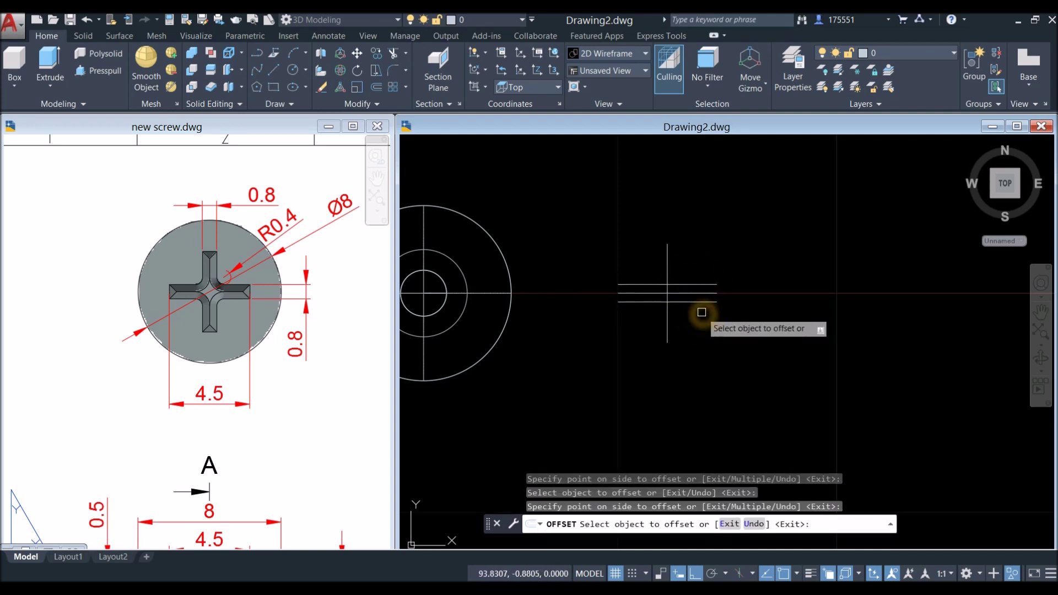
Offset the cross's vertical line by 0.4 to both sides.
left_click(669, 316)
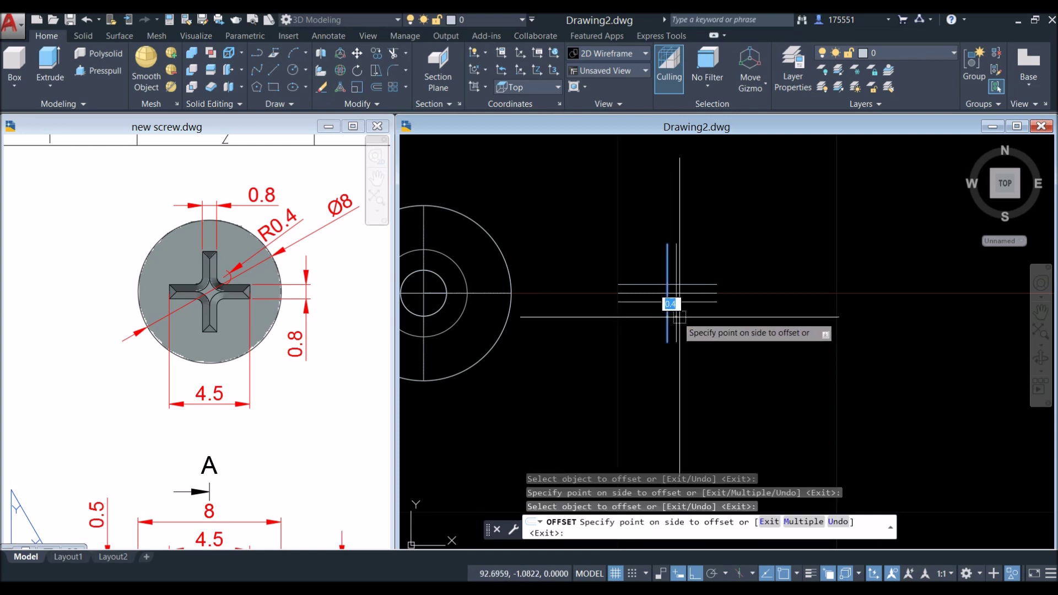
left_click(671, 311)
left_click(667, 309)
left_click(647, 307)
right_click(706, 323)
left_click(724, 332)
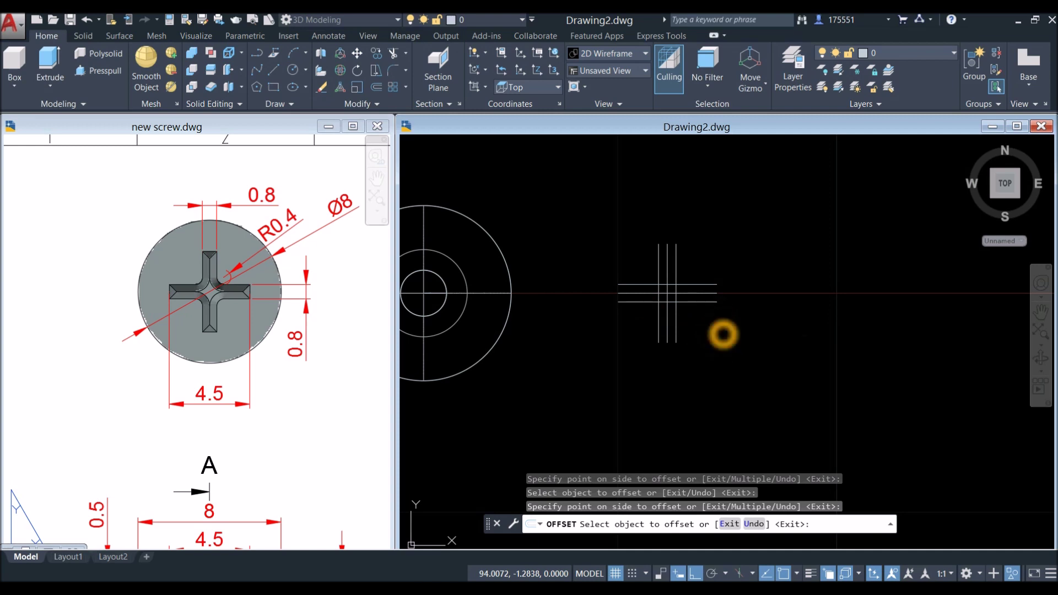
Close the upper end of the vertical arm with a line joining the two outer vertical lines.
scroll(727, 330, "up", 2)
left_click(739, 333)
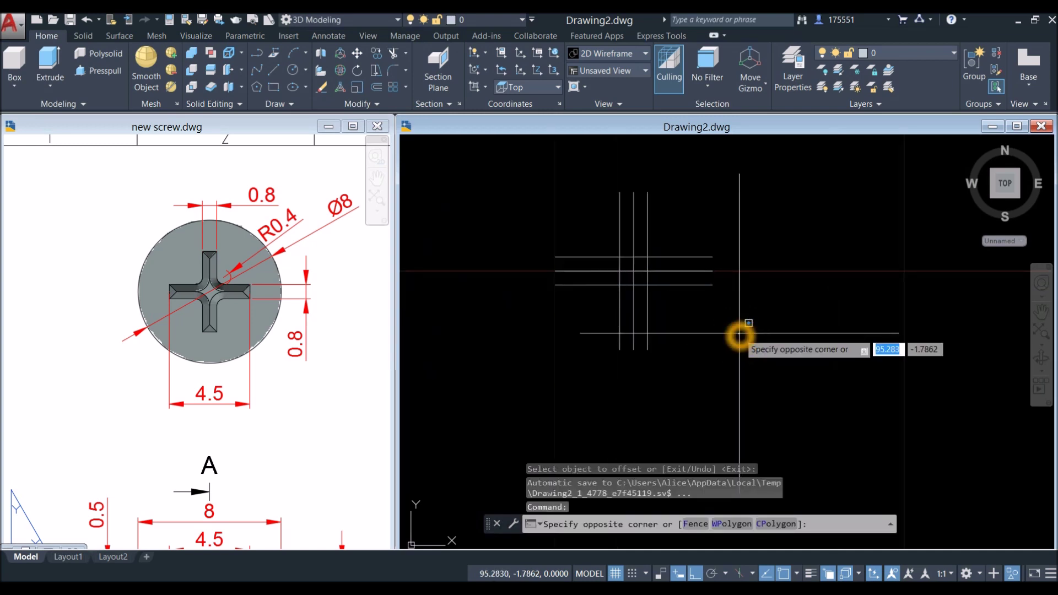
left_click(739, 332)
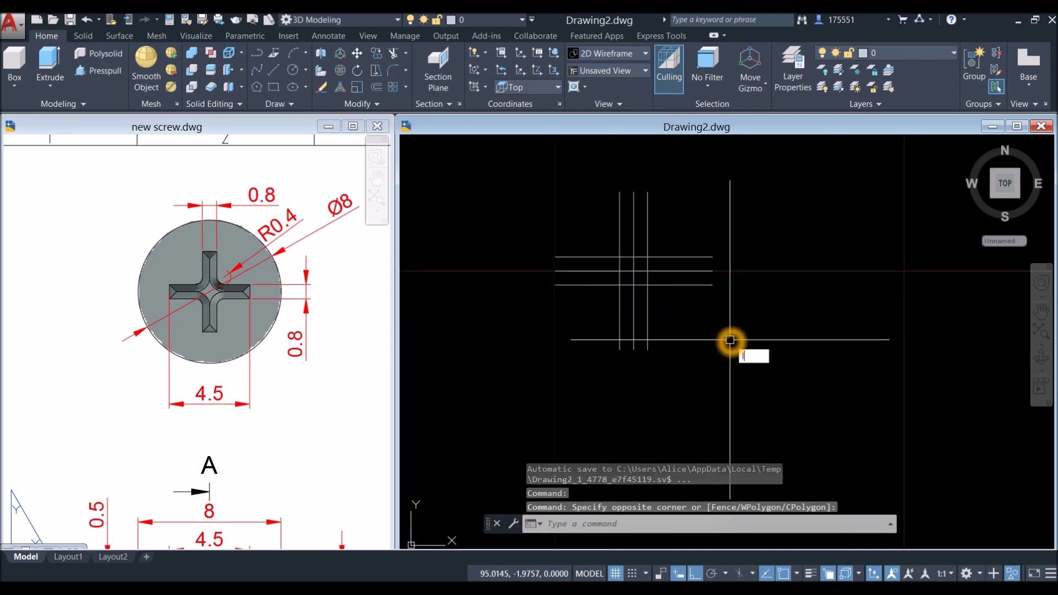
type("l")
key("Return")
middle_click_drag(732, 342, 747, 371)
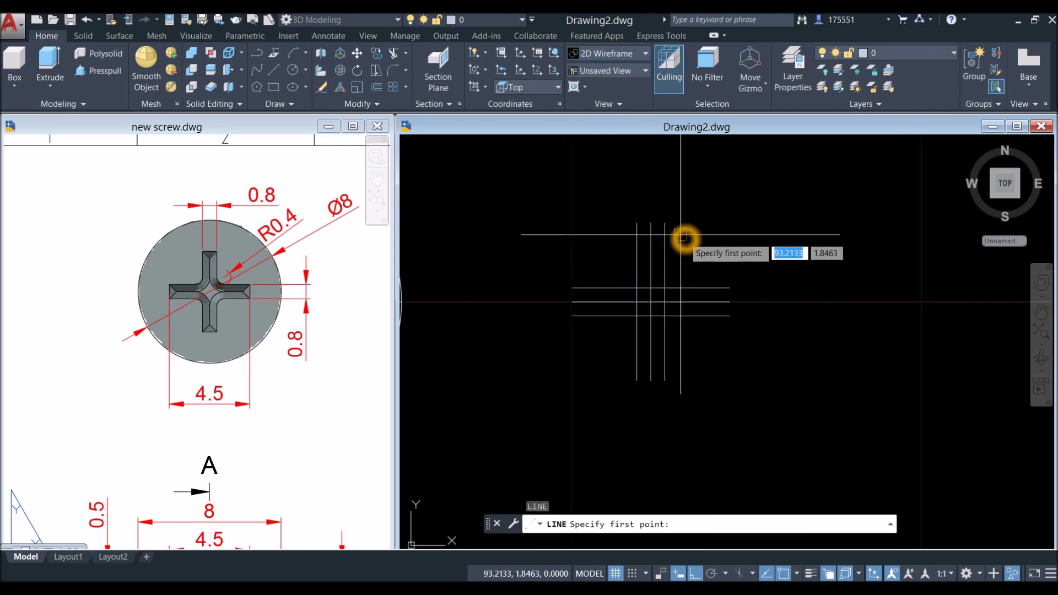
left_click(638, 224)
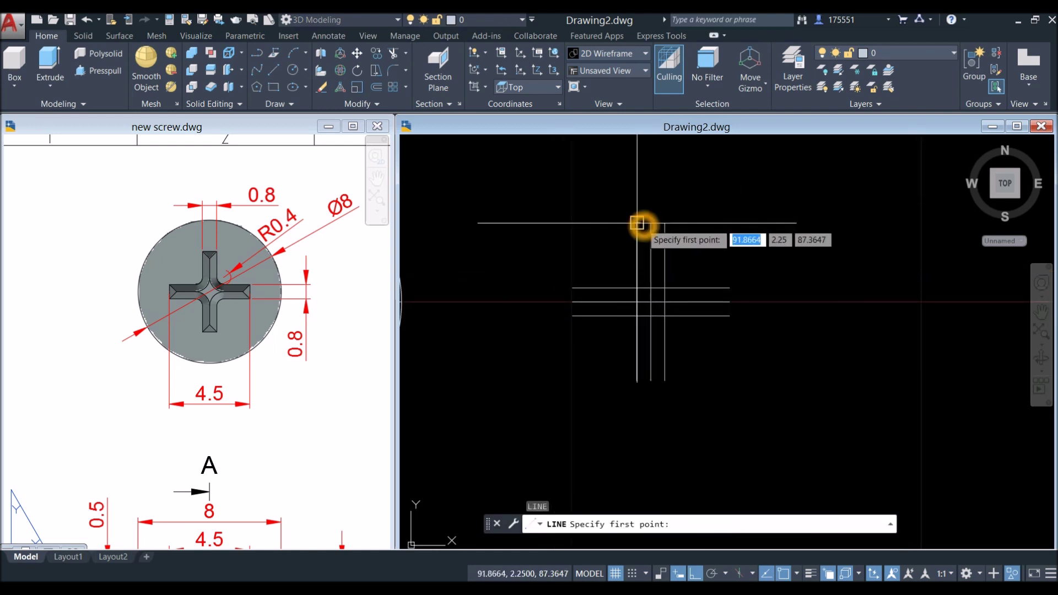
left_click(665, 227)
right_click(702, 229)
left_click(726, 237)
Close the right end of the horizontal arm with a line joining the two outer horizontal lines.
right_click(726, 235)
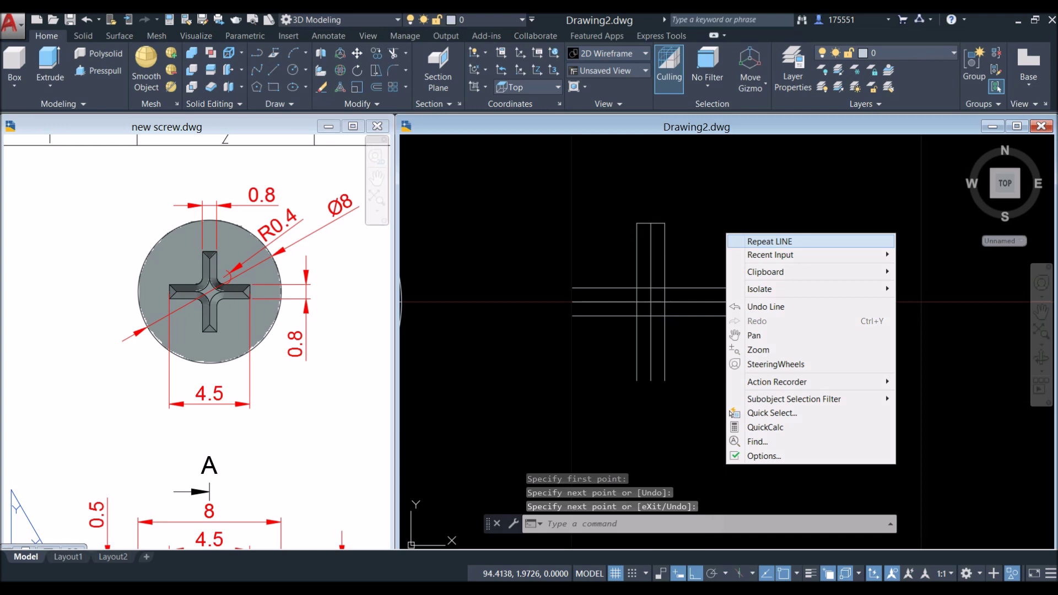
left_click(736, 240)
left_click(728, 288)
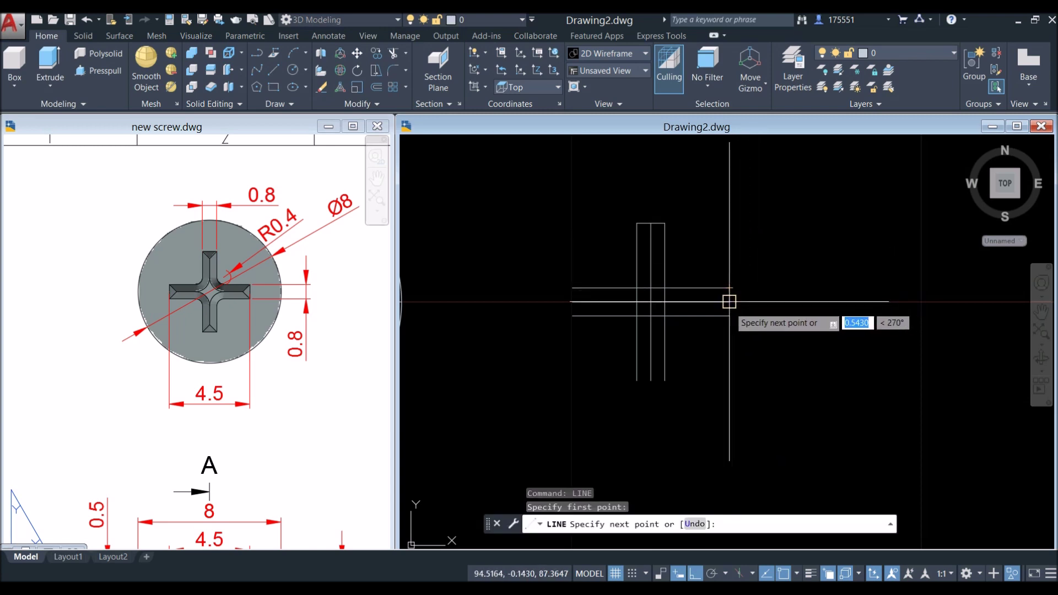
left_click(729, 316)
right_click(726, 266)
left_click(744, 269)
Close the lower end of the vertical arm with a line between the outer vertical lines' endpoints.
right_click(719, 252)
left_click(731, 258)
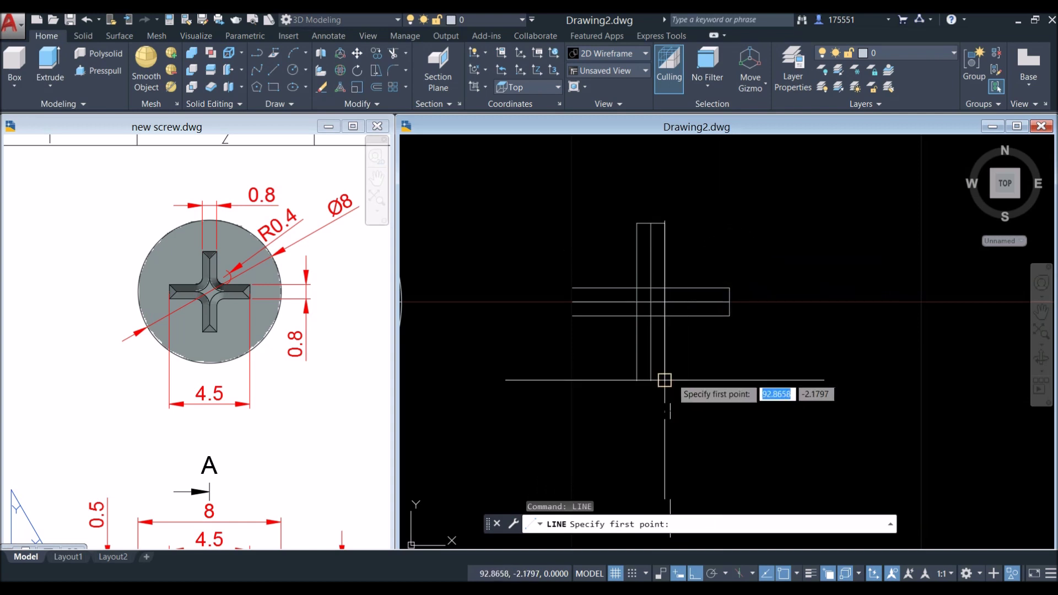
left_click(668, 379)
left_click(637, 380)
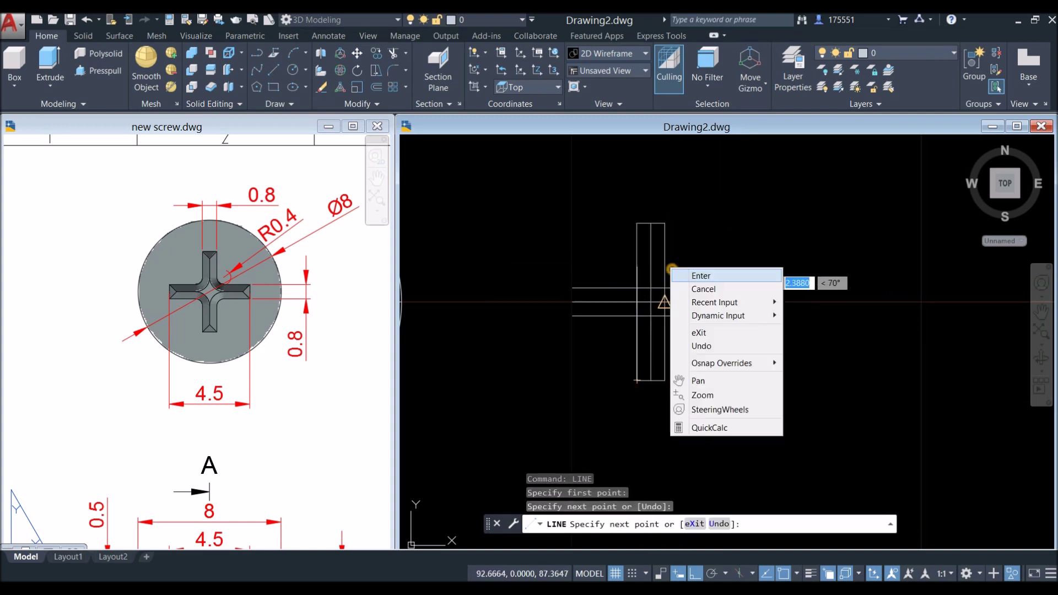
right_click(680, 274)
left_click(695, 275)
Close the left end of the horizontal arm with a line joining the two outer horizontal lines.
right_click(687, 228)
left_click(716, 236)
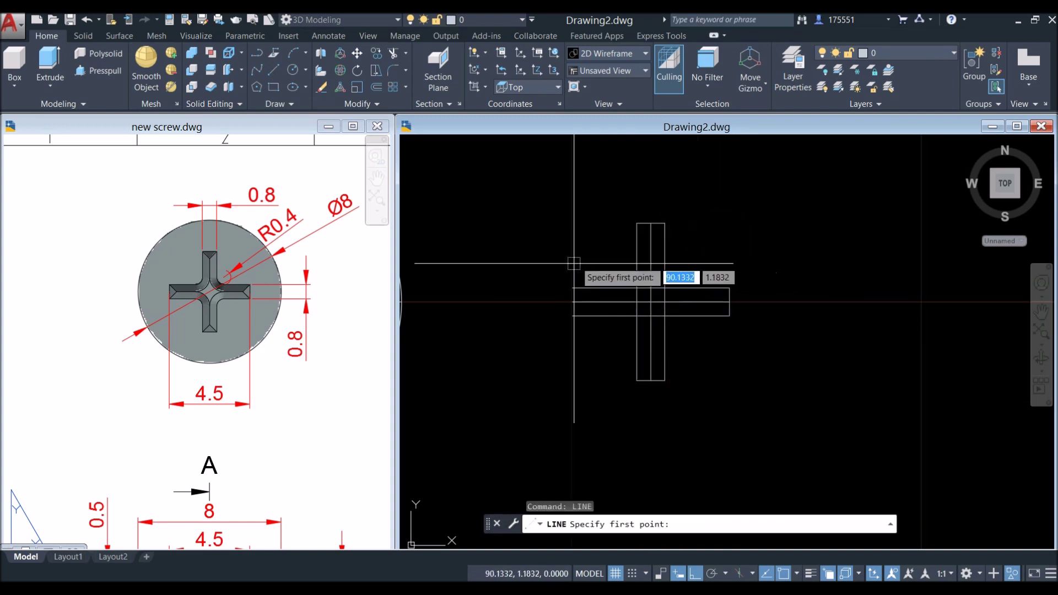
left_click(573, 287)
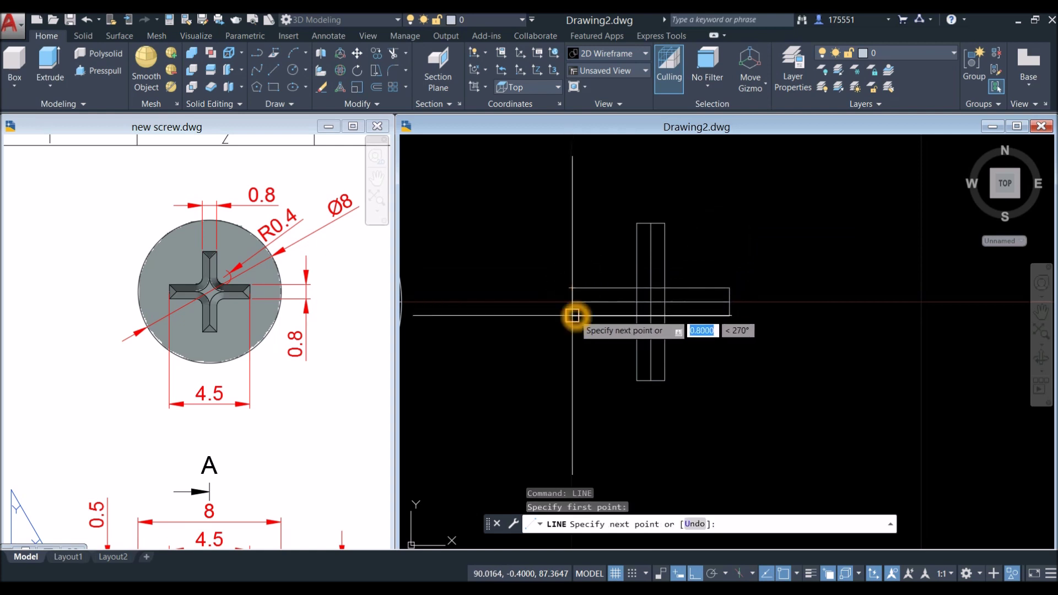
left_click(573, 316)
right_click(563, 247)
left_click(584, 259)
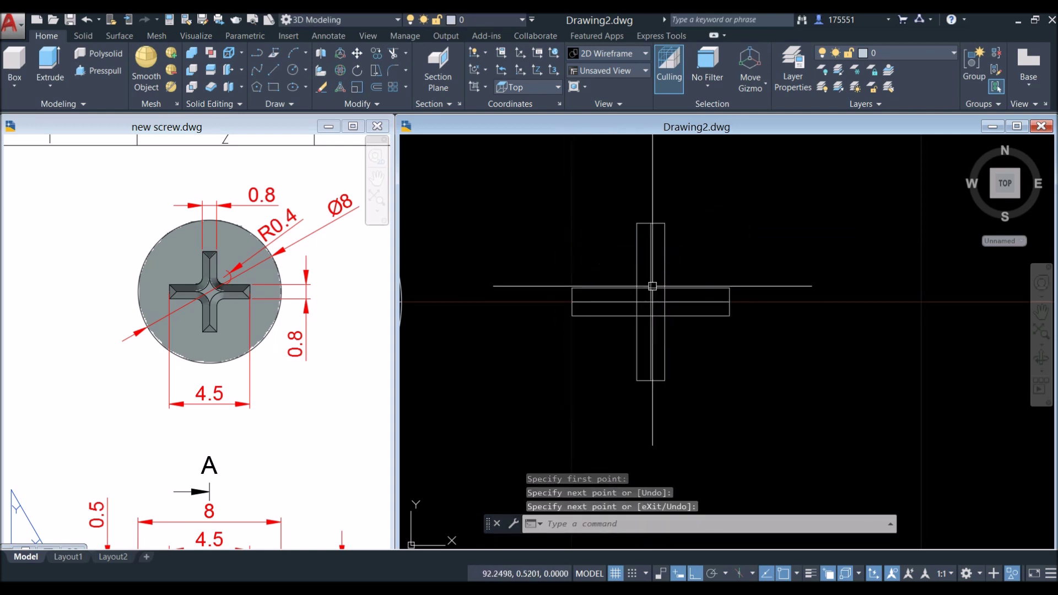
Trim away the outer line segments crossing inside the middle of the cross to leave an open centre.
scroll(652, 286, "up", 2)
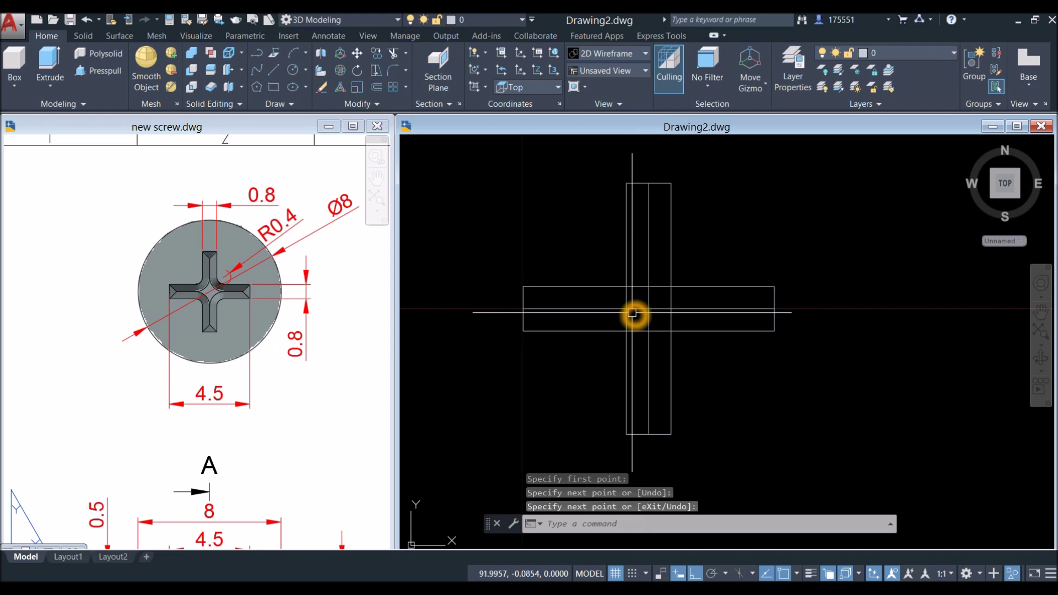
left_click(709, 317)
type("TR")
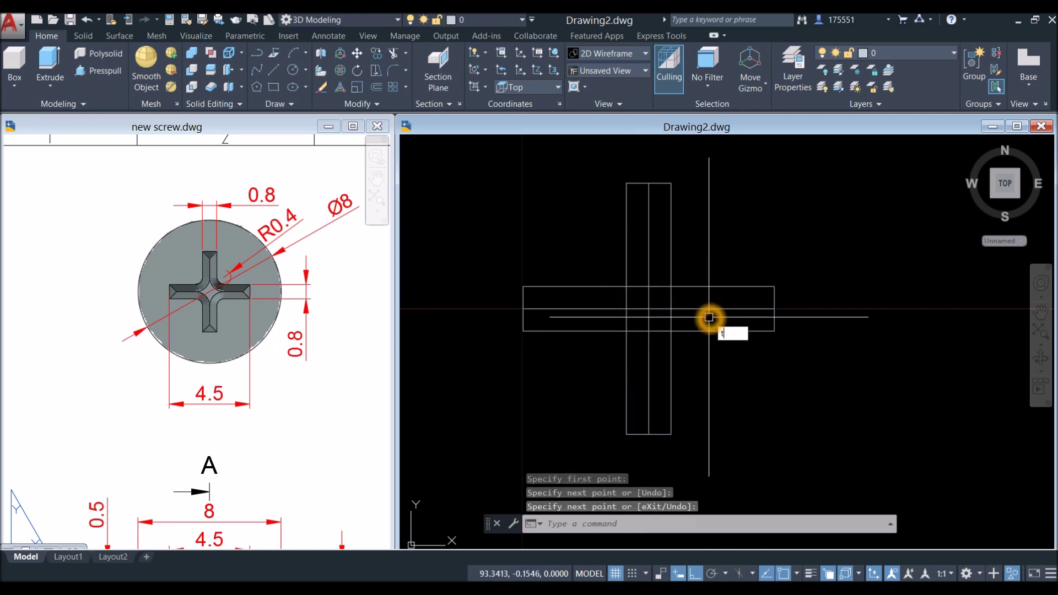
key("Return")
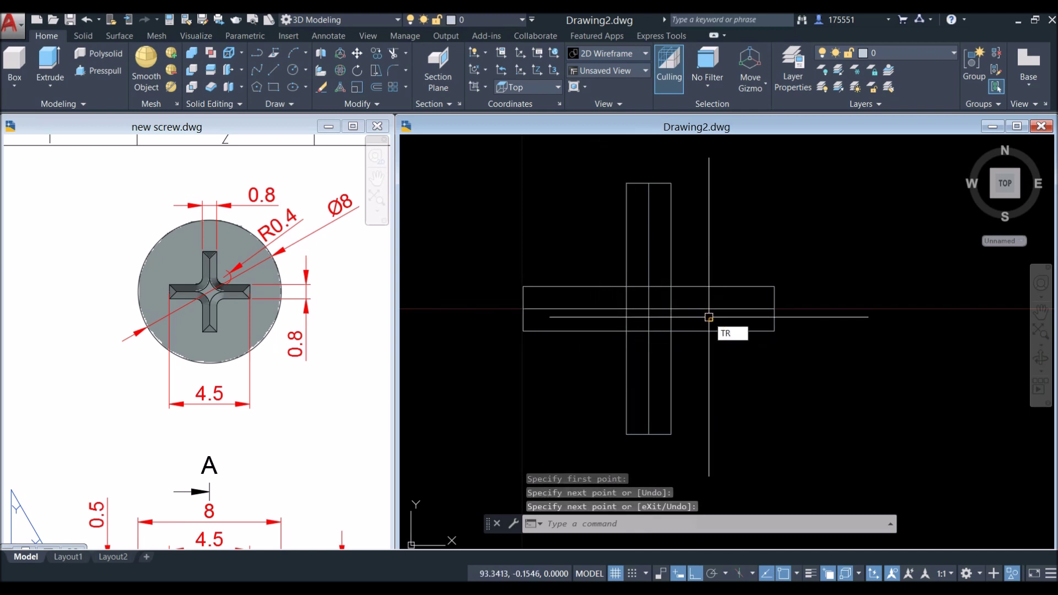
left_click(682, 318)
left_click(609, 299)
left_click(639, 262)
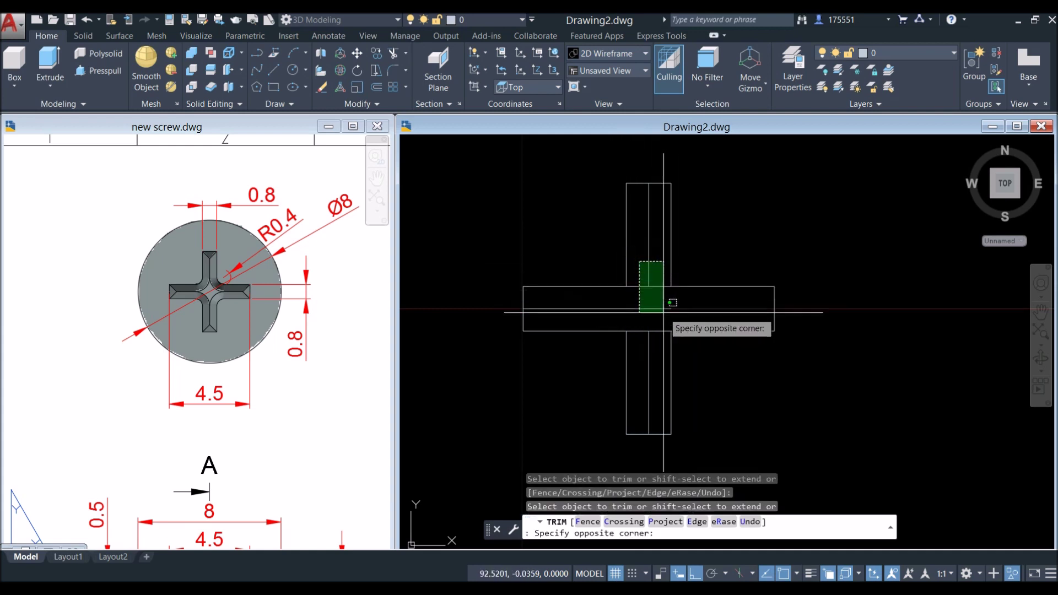
left_click(654, 359)
right_click(686, 300)
left_click(693, 318)
Erase the remaining centre line pieces inside the cross's horizontal and vertical arms.
left_click(693, 318)
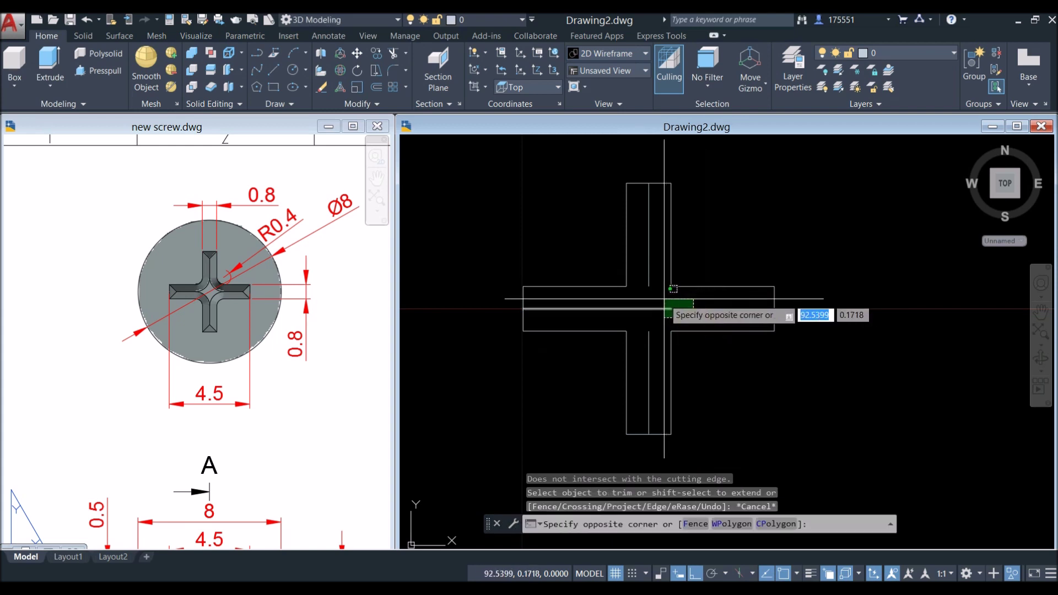
left_click(661, 303)
left_click(652, 333)
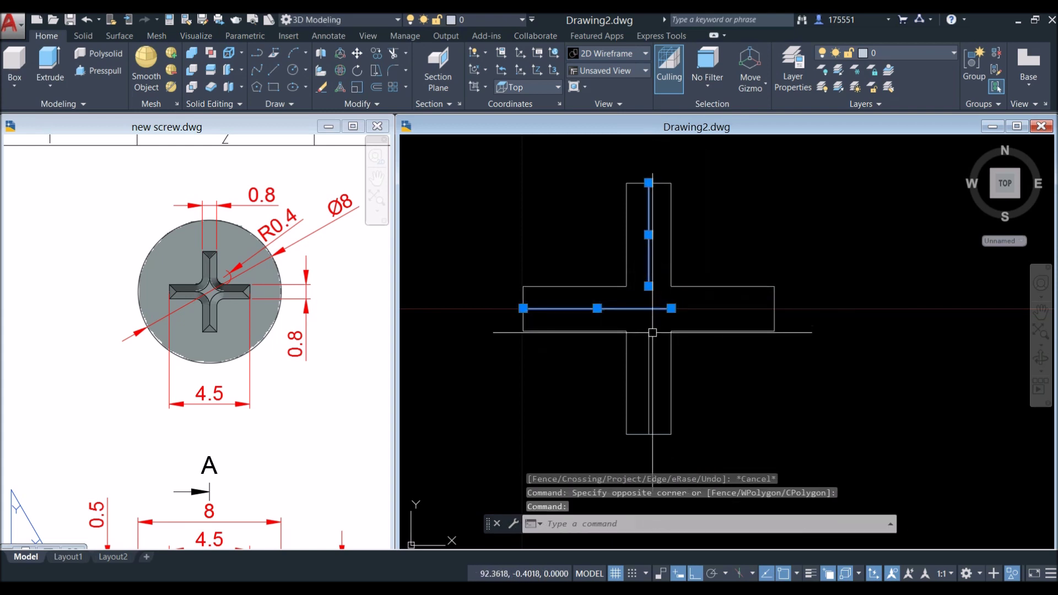
right_click(703, 226)
left_click(758, 302)
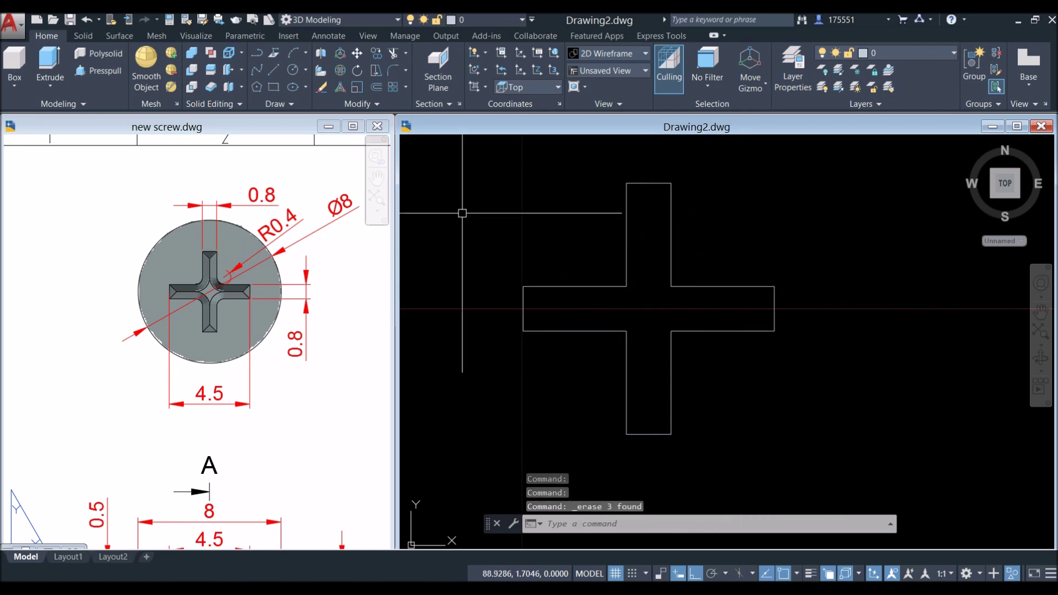
Fillet the upper right and lower right inner corners of the cross with a 0.4 radius, using the Multiple option.
left_click(326, 292)
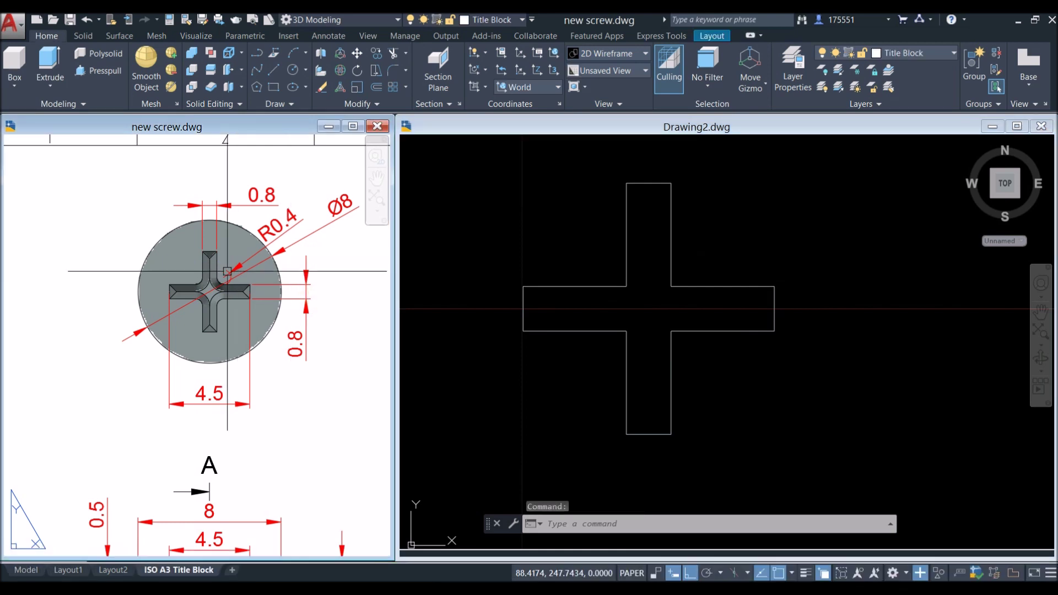
scroll(213, 274, "up", 4)
scroll(214, 274, "down", 3)
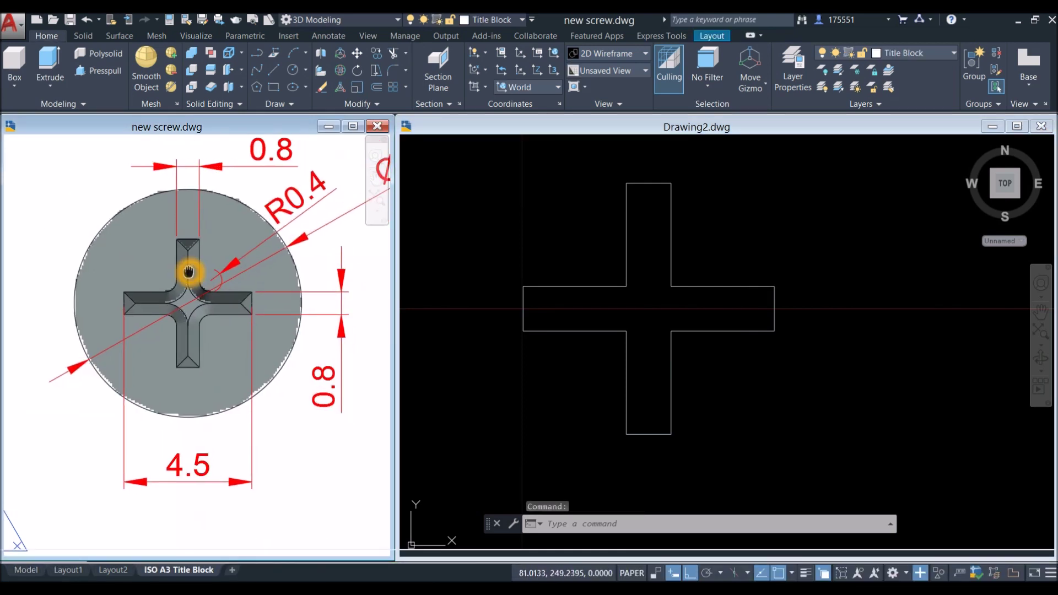
left_click(478, 255)
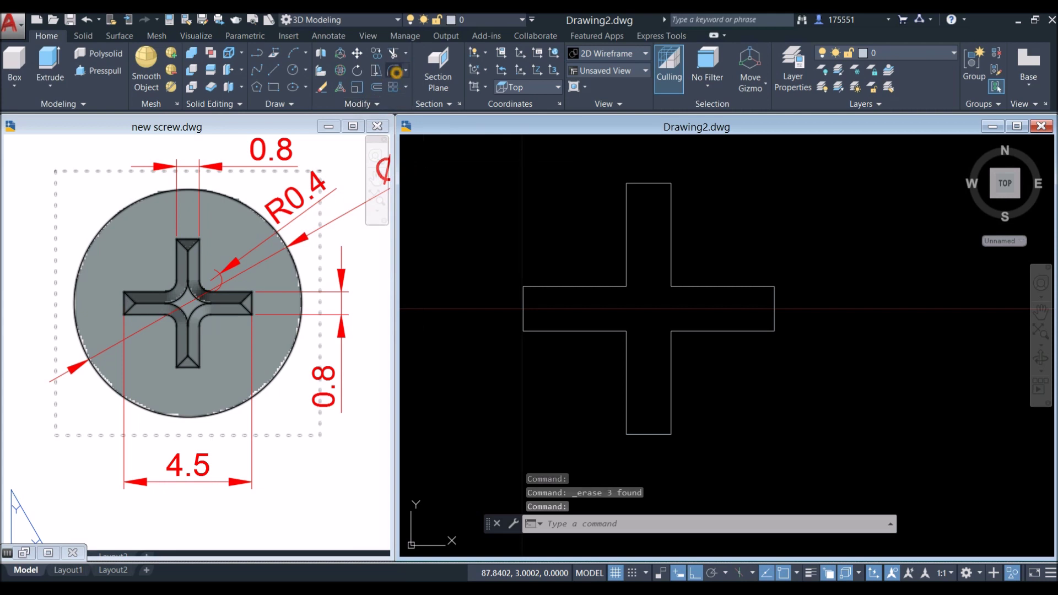
type("f")
key("Return")
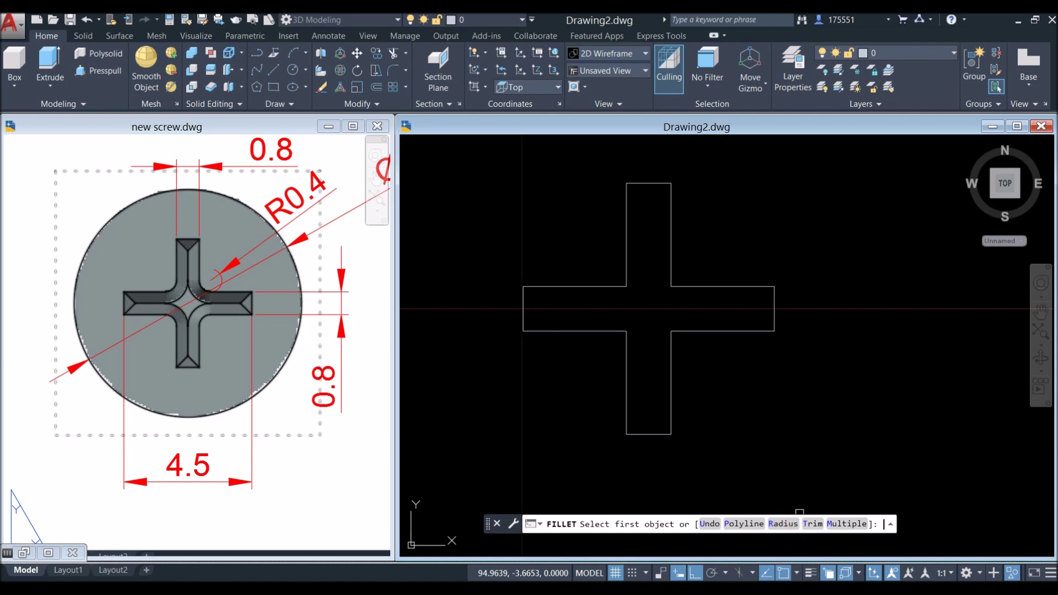
type("r")
key("Return")
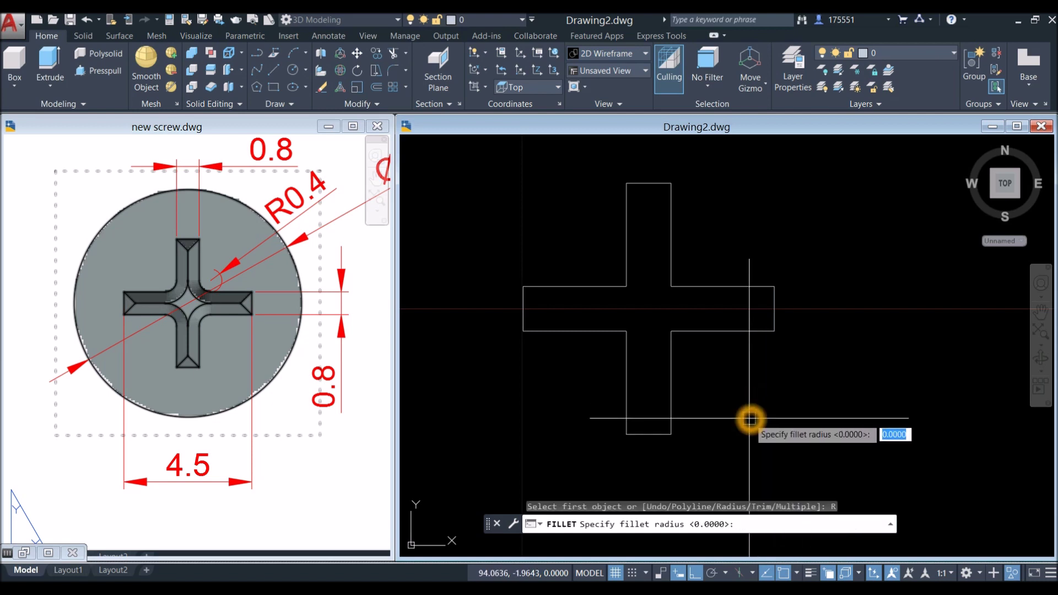
type(".4")
key("Return")
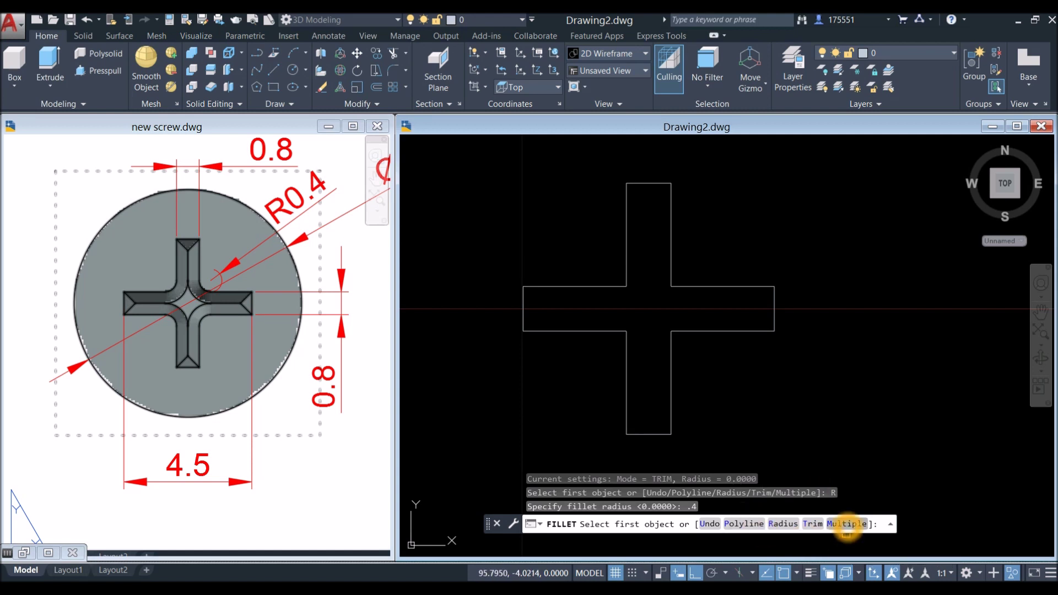
left_click(847, 525)
left_click(670, 278)
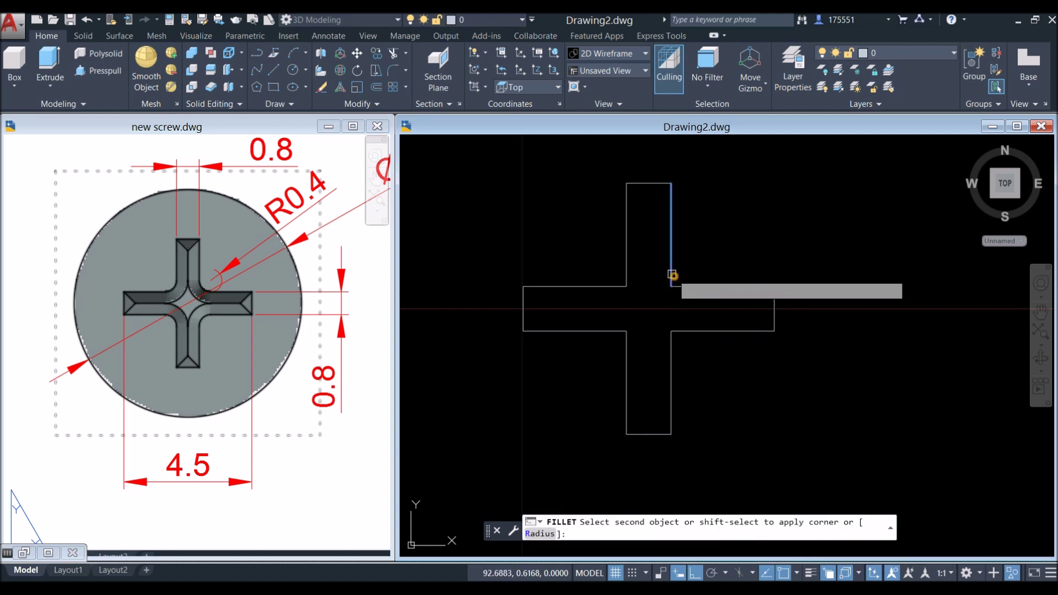
left_click(686, 287)
left_click(695, 331)
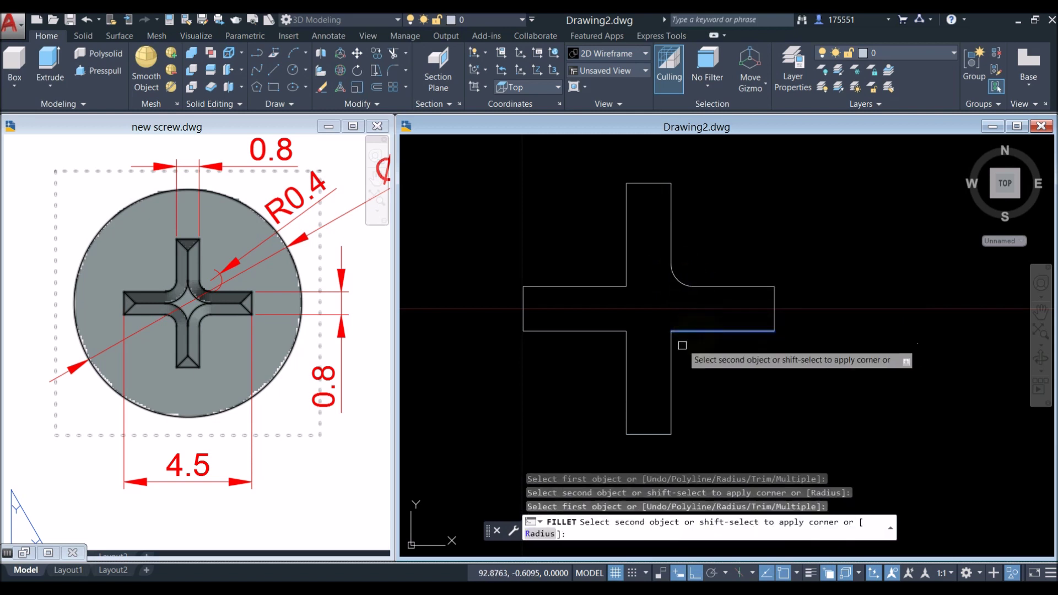
left_click(672, 364)
Fillet the lower left and upper left inner corners of the cross with the same radius and end the Fillet command.
left_click(607, 333)
left_click(608, 333)
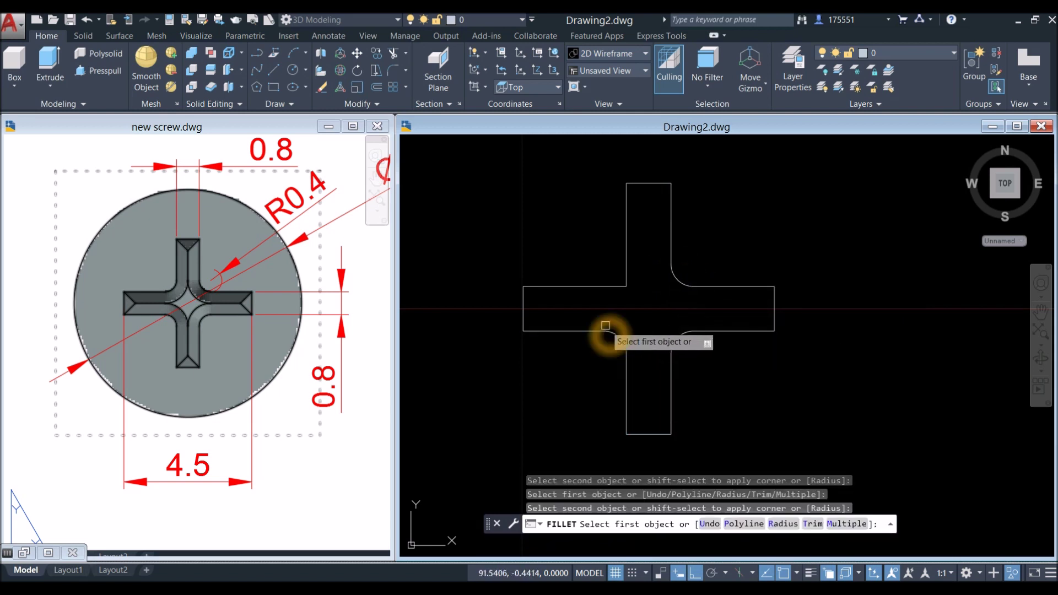
left_click(595, 287)
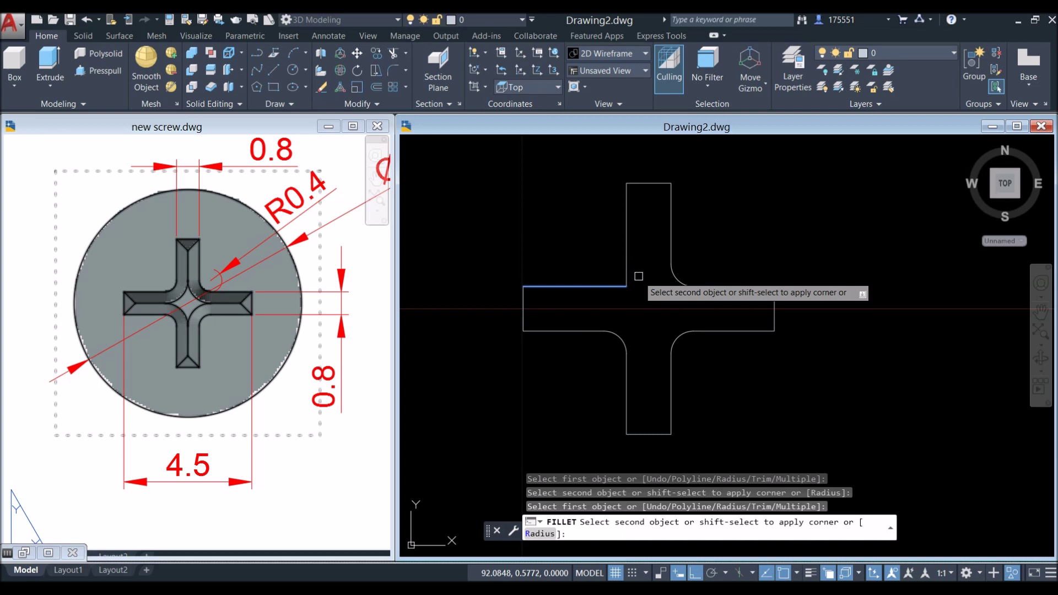
right_click(639, 277)
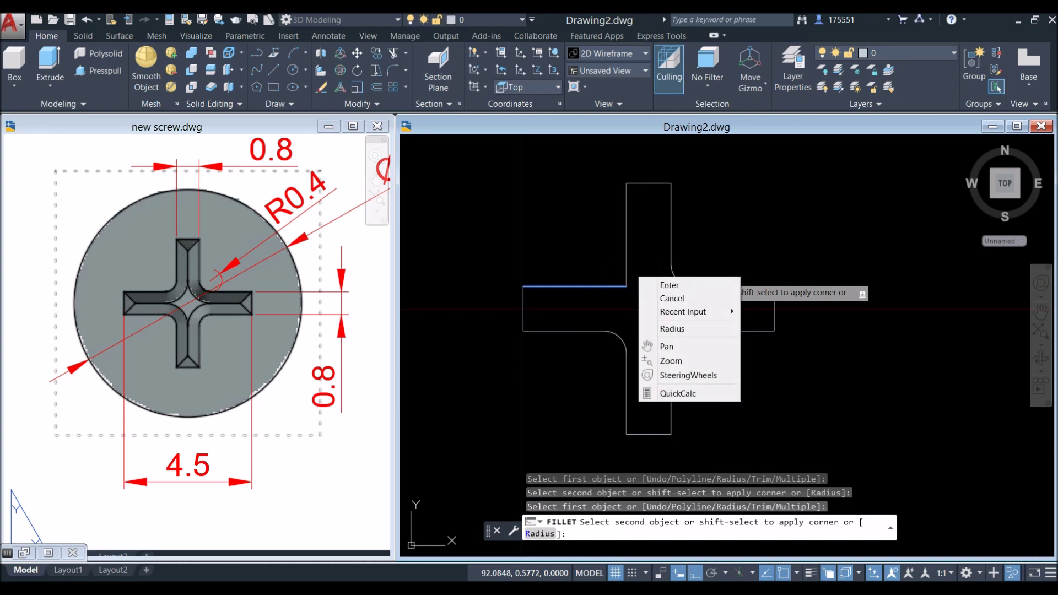
left_click(638, 283)
left_click(628, 271)
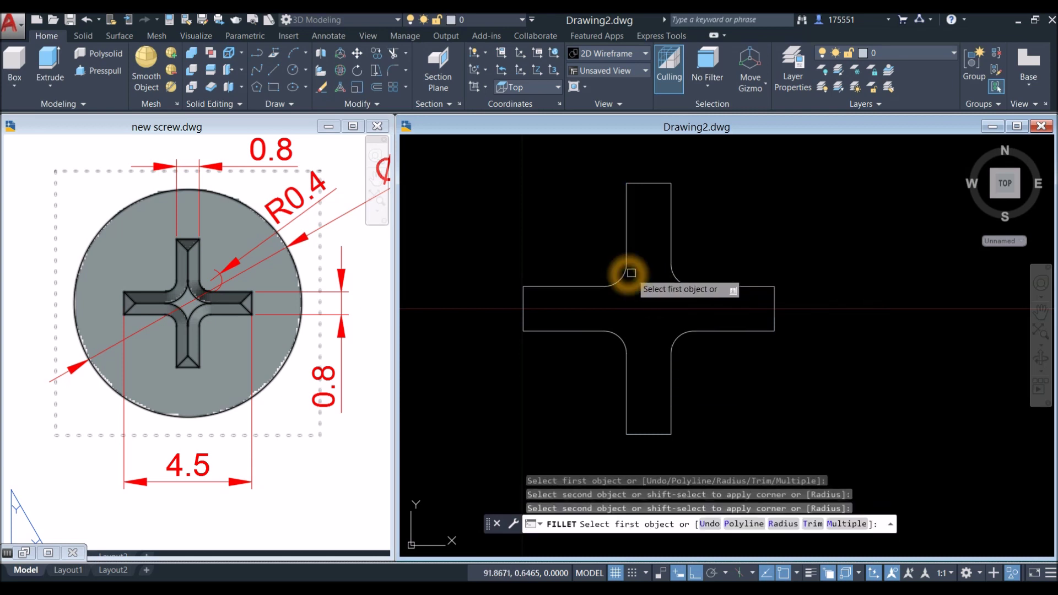
right_click(708, 237)
left_click(717, 244)
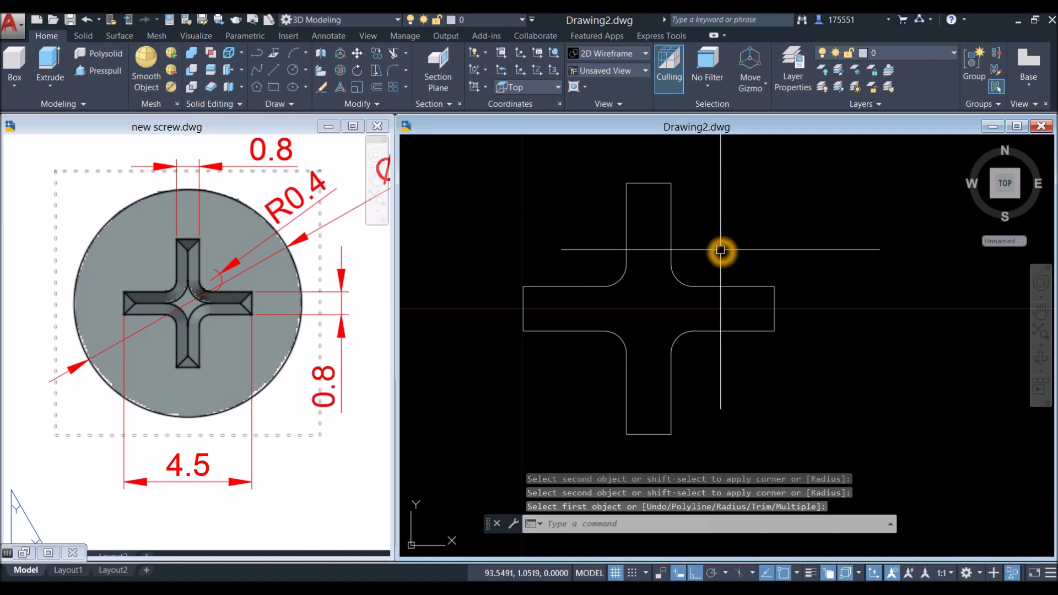
Join all lines and arcs of the cross outline into a single polyline.
type("J")
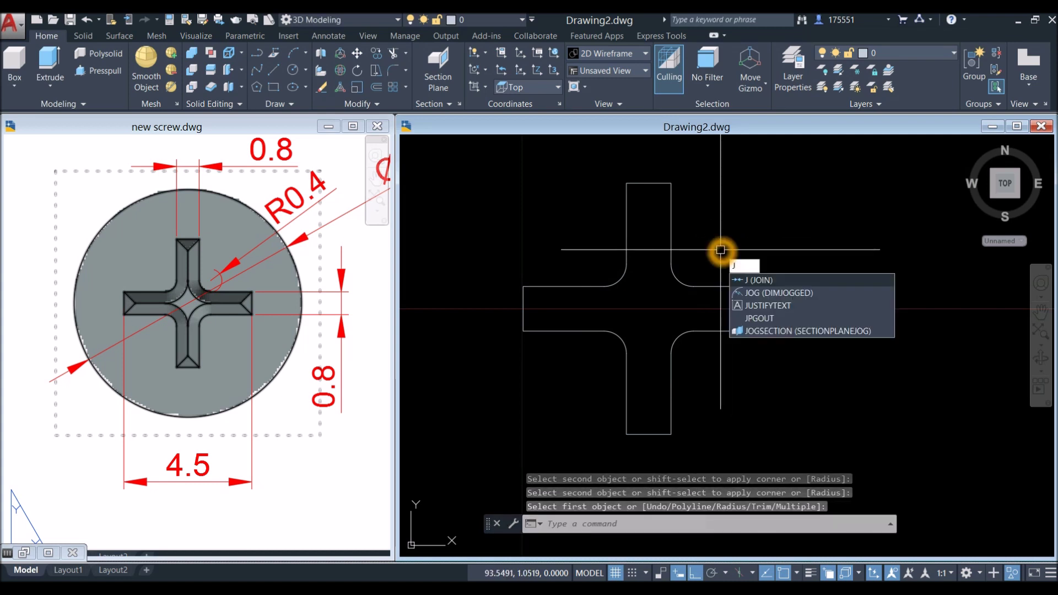
key("Return")
scroll(716, 243, "down", 2)
left_click(558, 153)
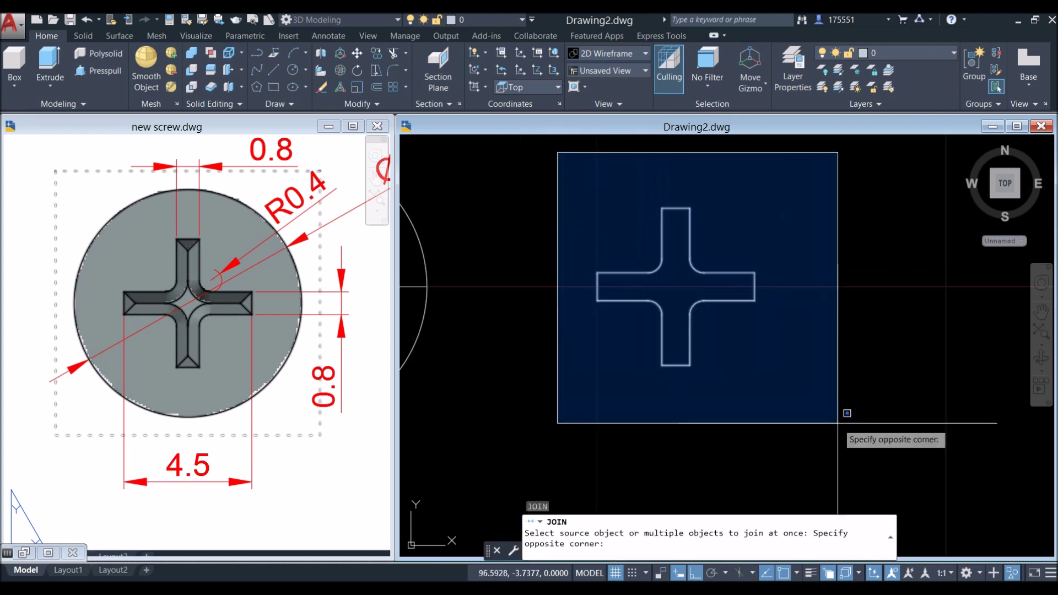
left_click(838, 423)
right_click(767, 271)
left_click(739, 270)
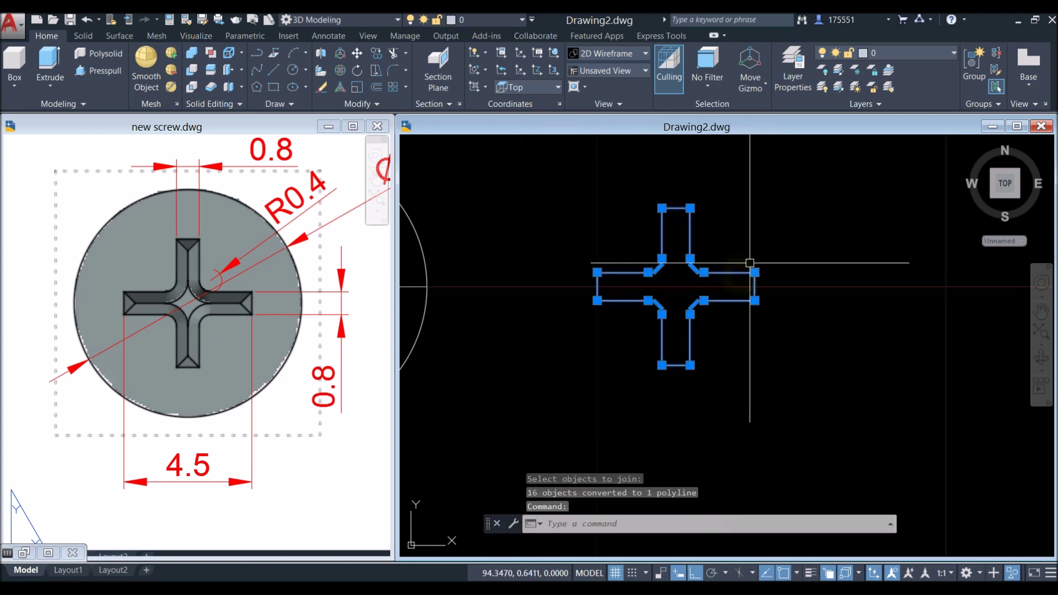
key("Escape")
Move the cross polyline from its centre onto the centre of the screw head's top circle.
scroll(756, 253, "down", 3)
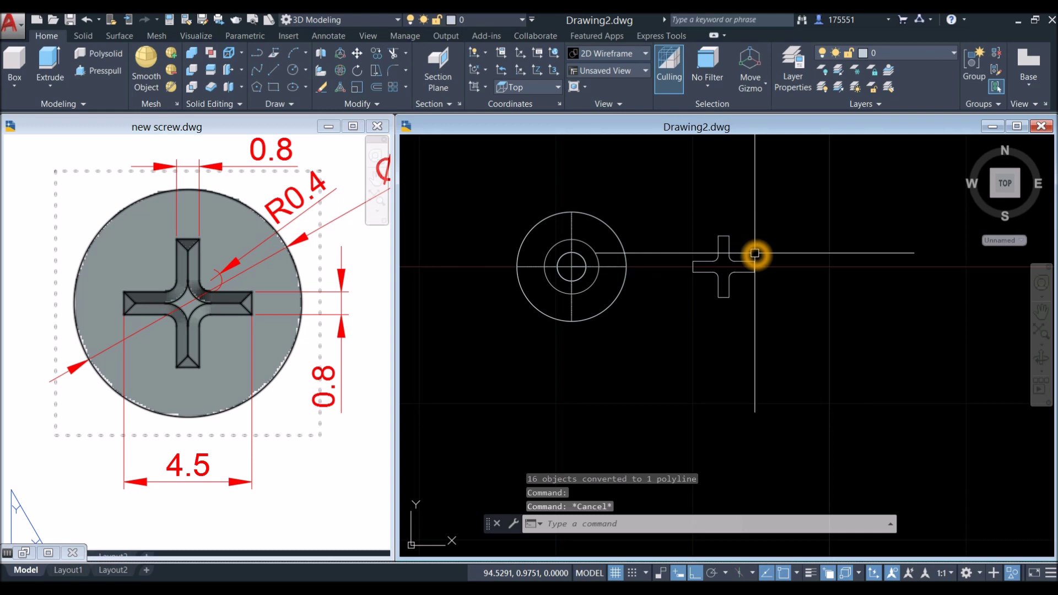
scroll(747, 255, "up", 1)
left_click(737, 264)
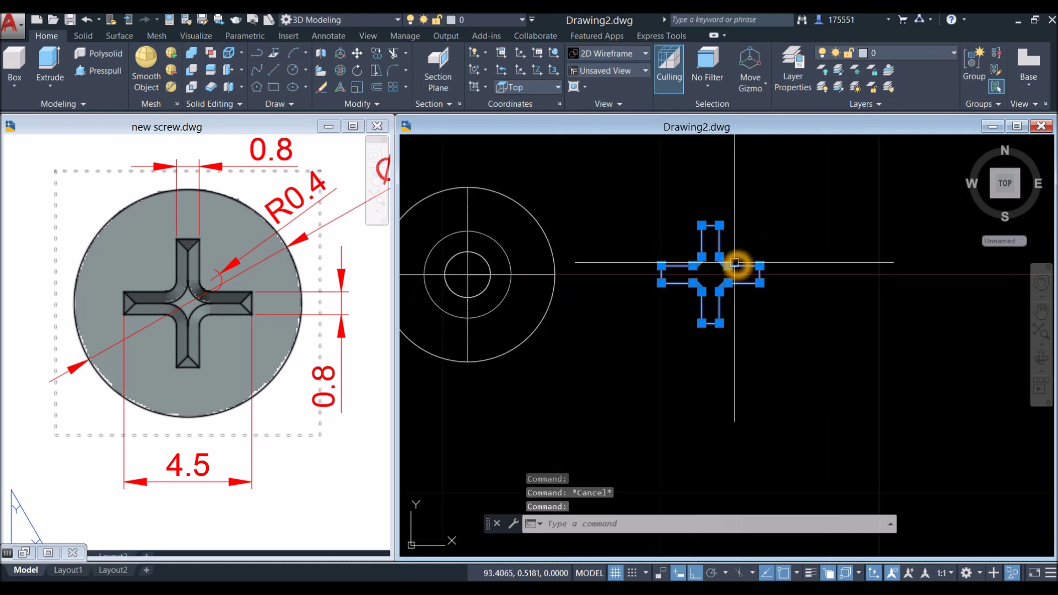
key("Escape")
left_click(617, 259)
middle_click_drag(610, 273, 667, 204, "shift")
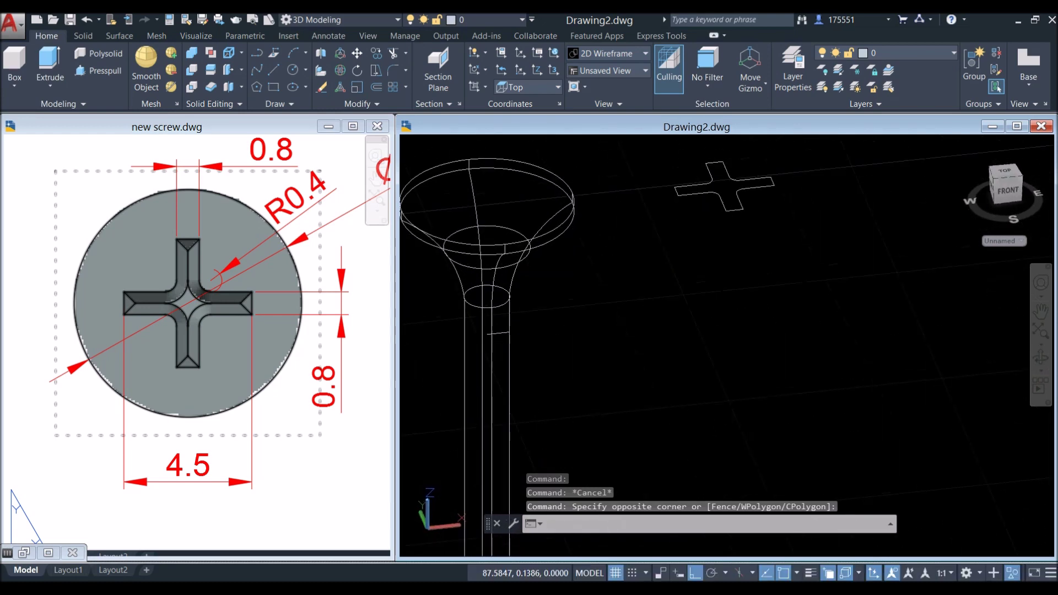
scroll(667, 204, "down", 3)
scroll(668, 241, "up", 6)
left_click(655, 221)
right_click(739, 230)
left_click(771, 342)
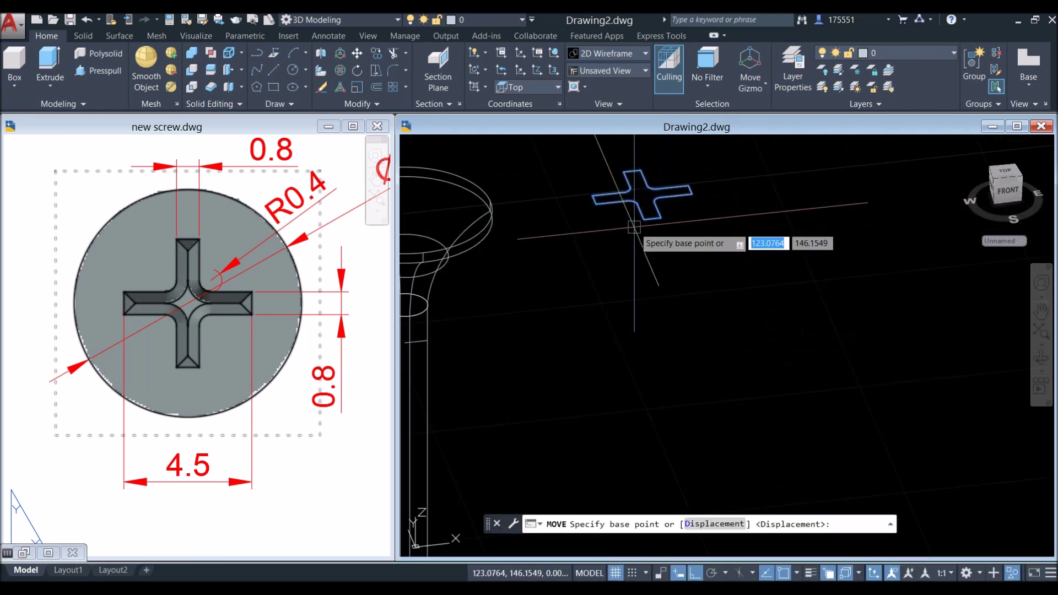
scroll(702, 277, "down", 3)
scroll(716, 286, "up", 6)
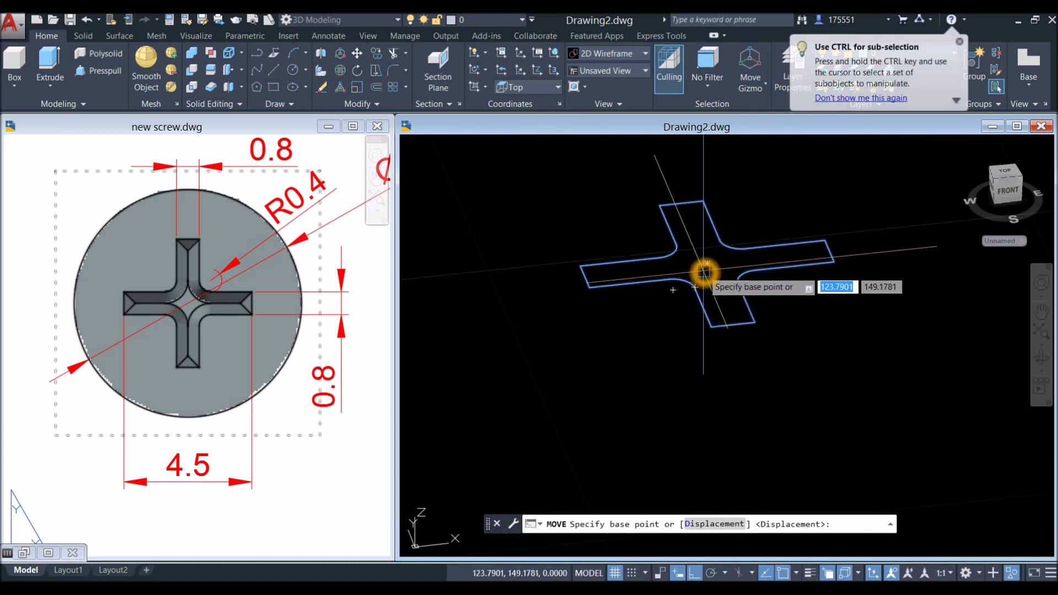
left_click(707, 265)
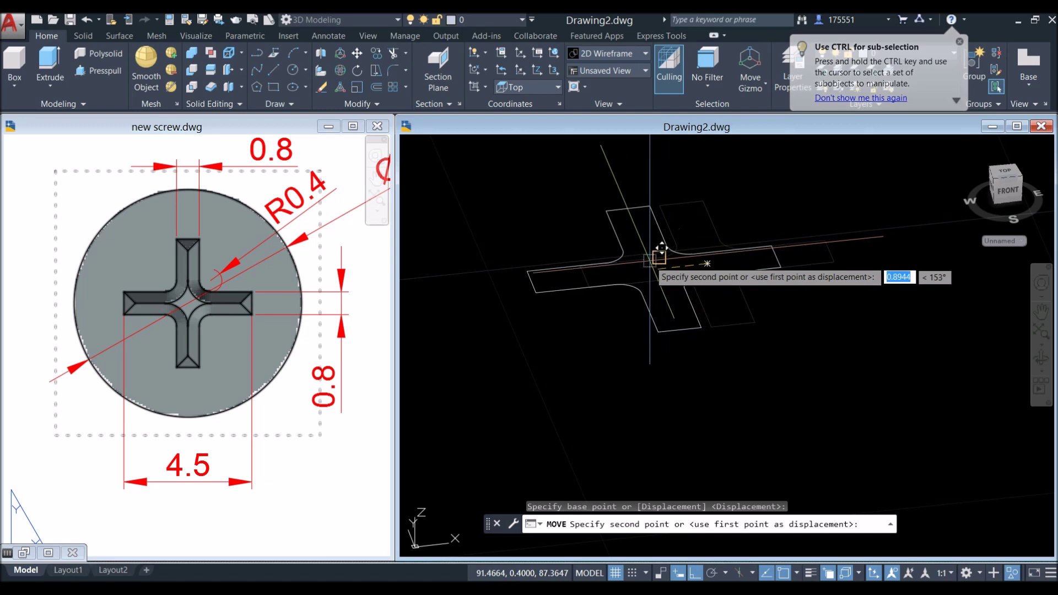
scroll(655, 259, "down", 3)
scroll(551, 265, "up", 2)
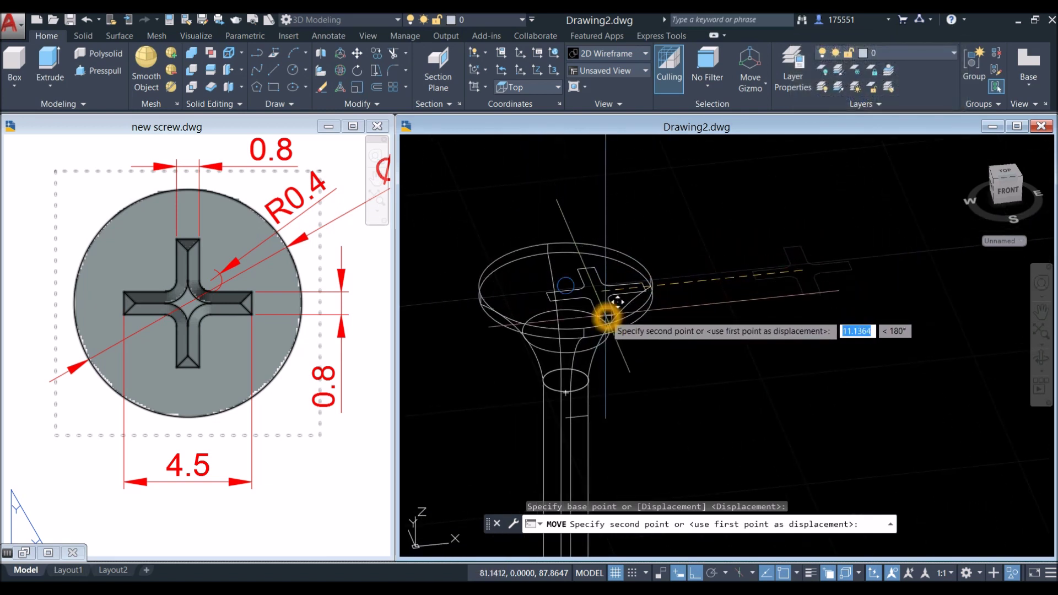
left_click(606, 316)
middle_click_drag(606, 314, 627, 225, "shift")
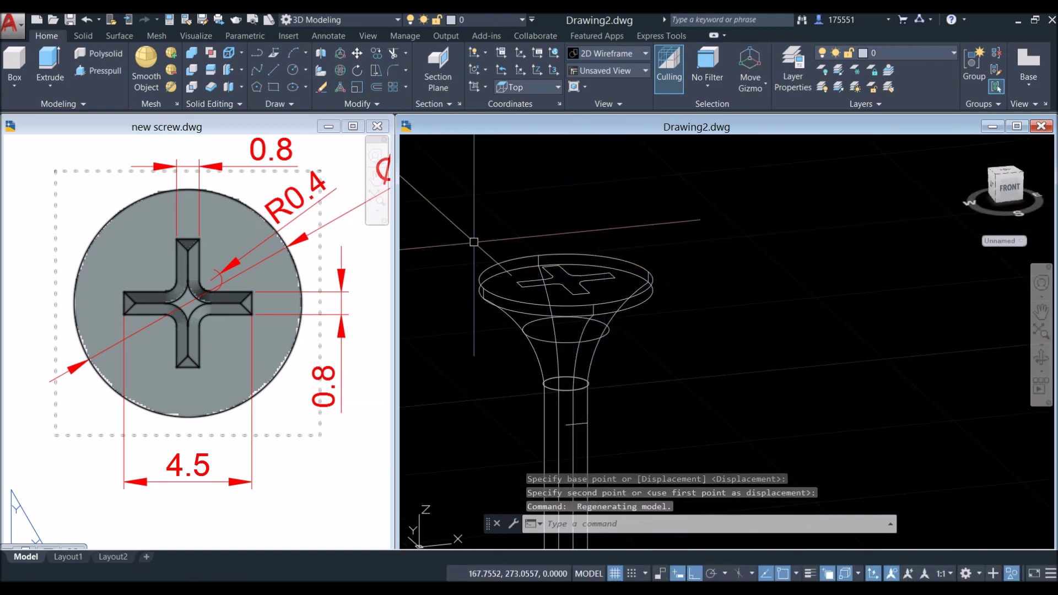
Examine the recess depth and taper angle in the side view and section A-A of the reference drawing.
left_click(273, 250)
scroll(272, 251, "down", 6)
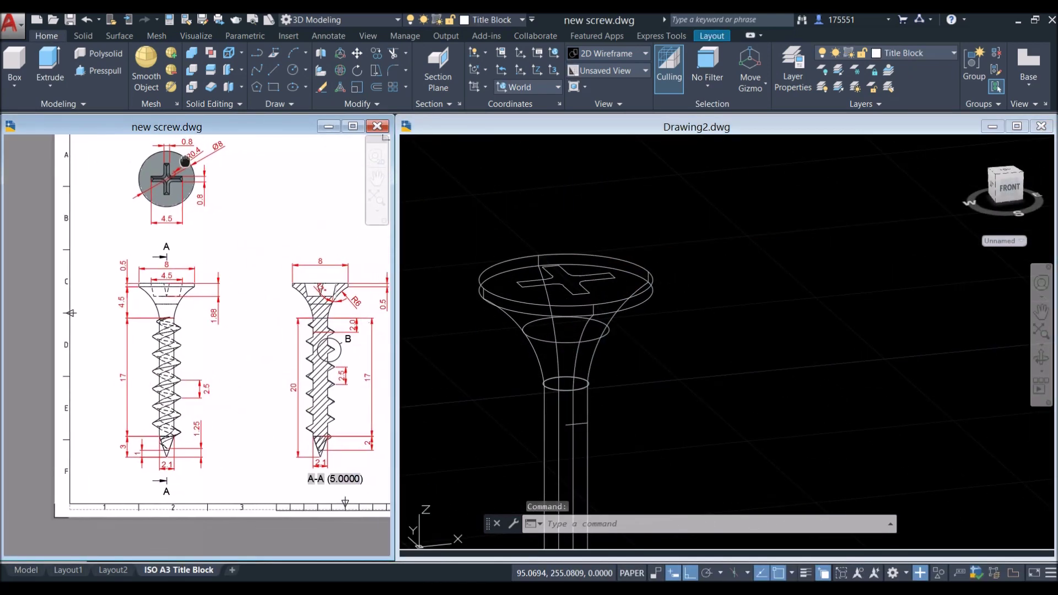
middle_click_drag(143, 137, 180, 161)
mouse_move(267, 271)
left_mouse_down()
mouse_move(231, 259)
mouse_move(364, 318)
left_mouse_up()
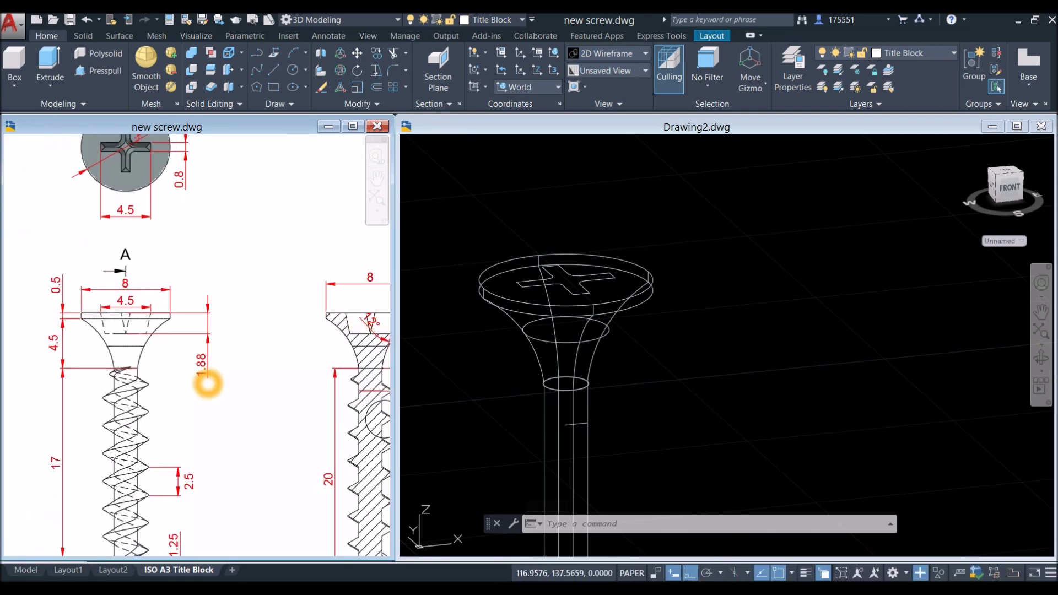
scroll(207, 384, "up", 2)
scroll(208, 384, "down", 6)
scroll(287, 350, "up", 4)
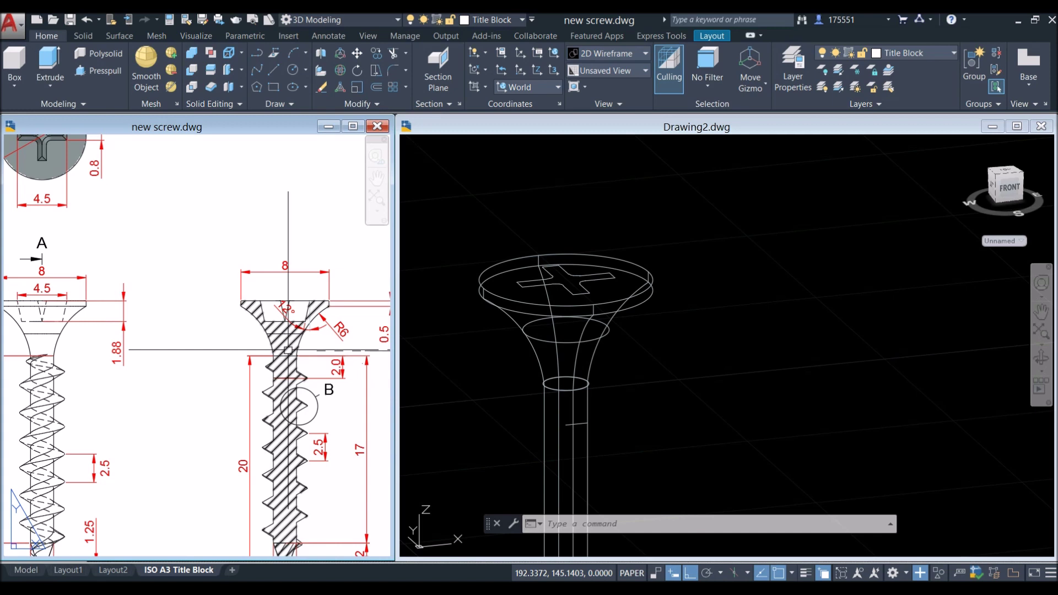
scroll(287, 350, "up", 2)
left_click(590, 208)
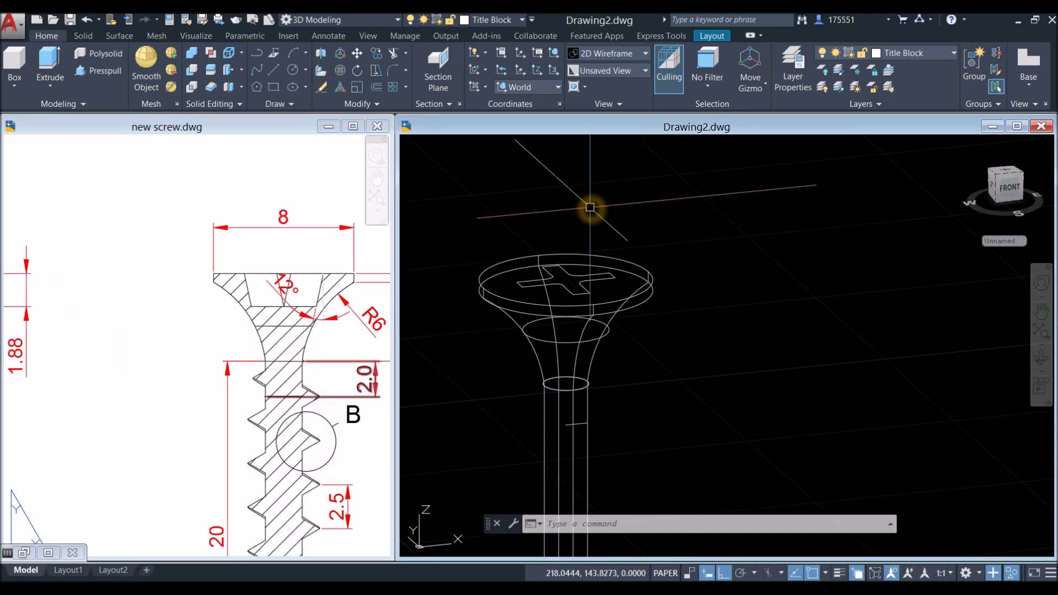
left_click(454, 179)
left_click(467, 216)
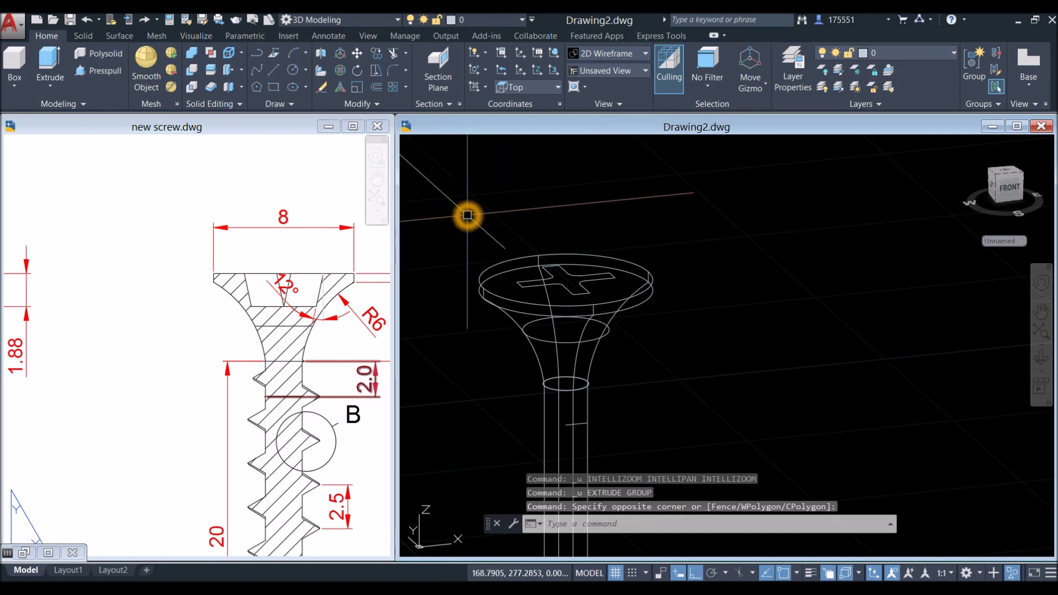
left_click(579, 276)
key("Escape")
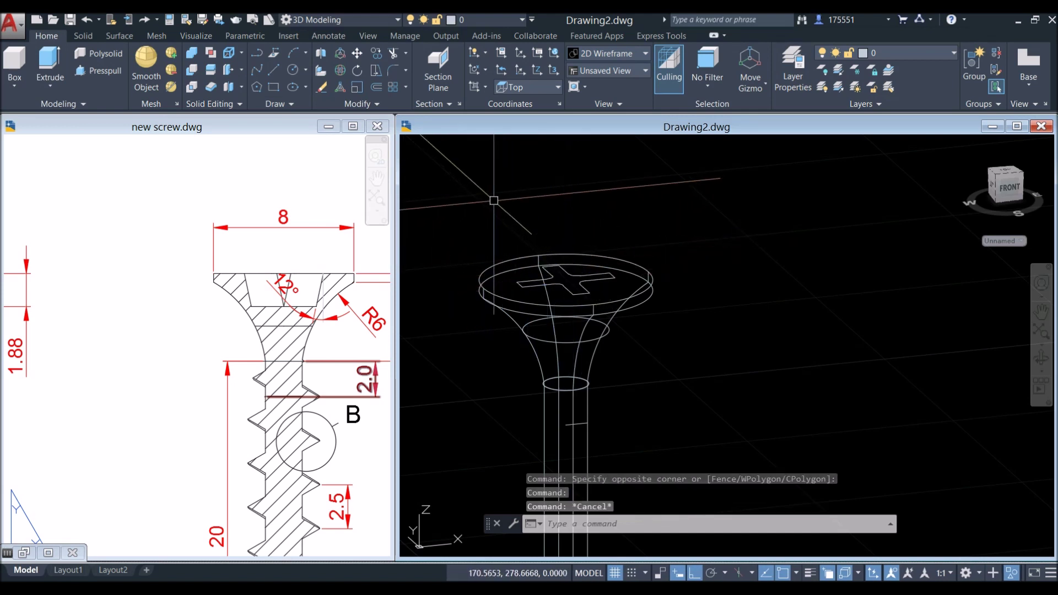
Extrude the cross polyline 1.88 down into the screw head with a 12 degree taper angle.
left_click(50, 61)
left_click(579, 288)
right_click(670, 238)
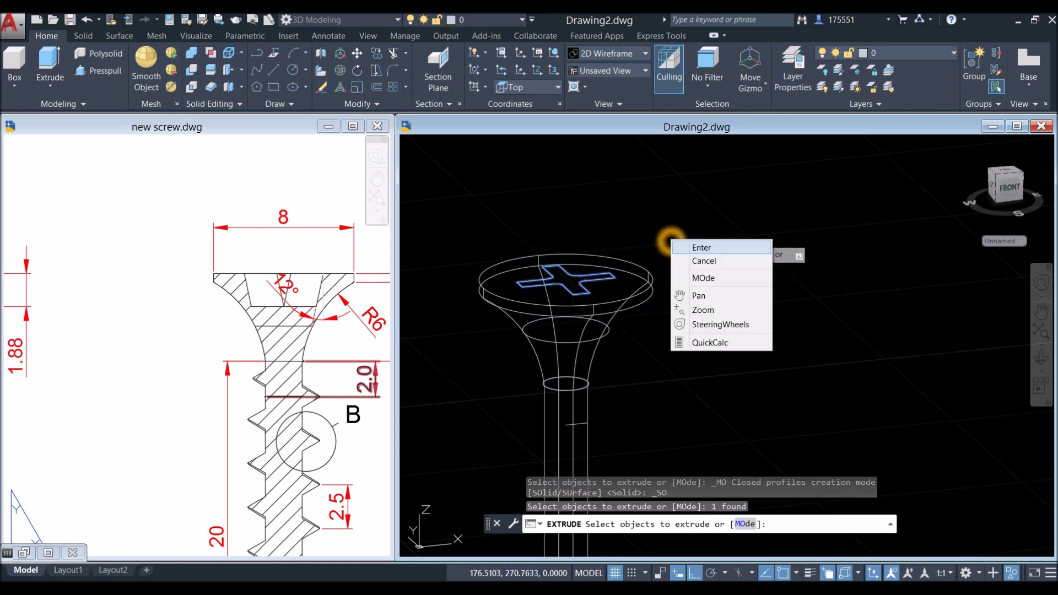
left_click(695, 246)
left_click(731, 333)
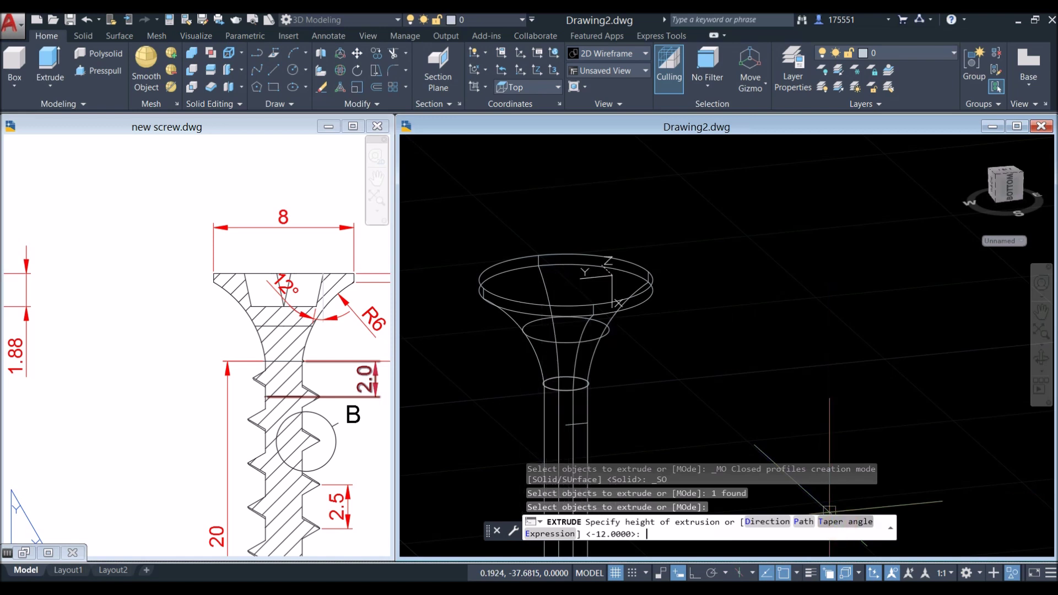
left_click(845, 521)
left_click(724, 358)
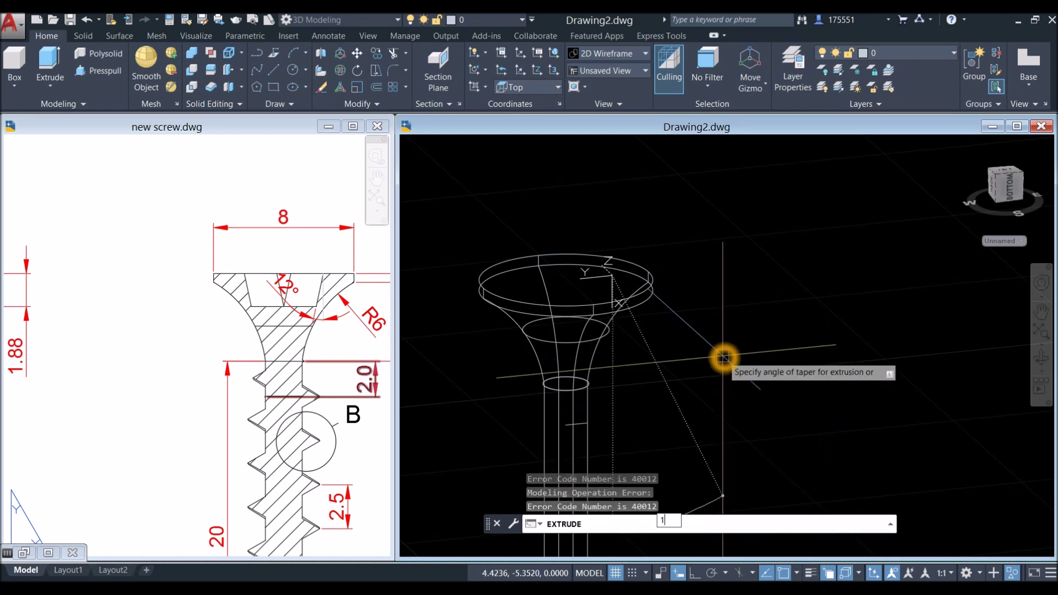
type("12")
key("Return")
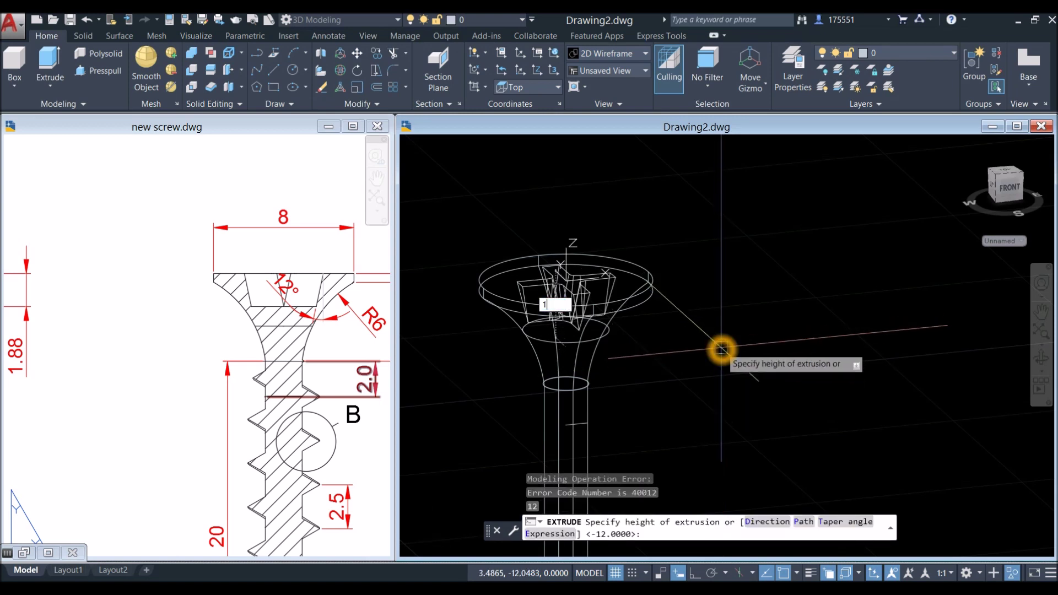
key("Return")
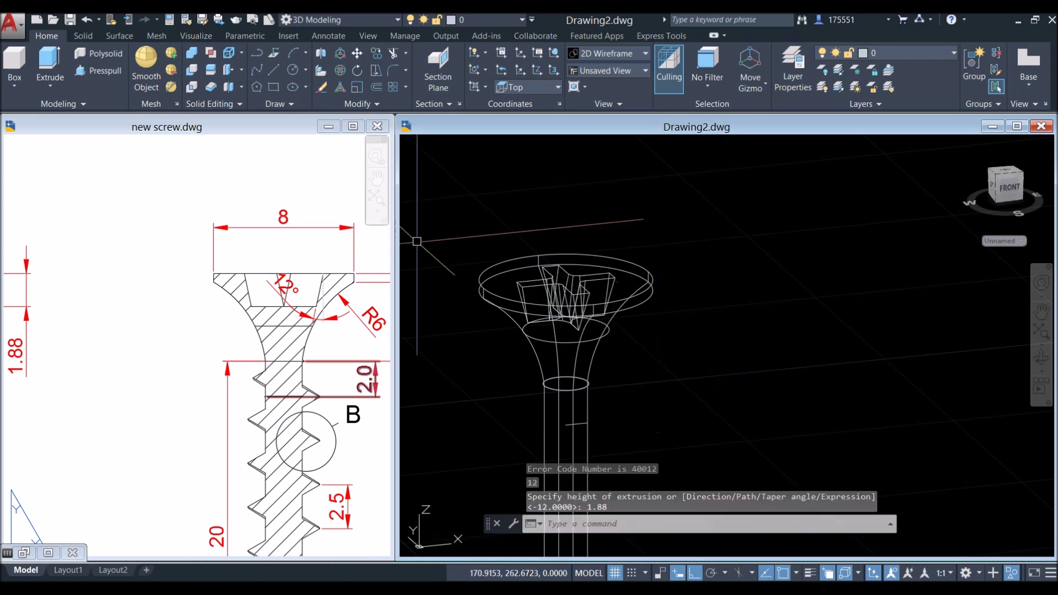
Check the recess depth dimension in the reference side view and switch the screw model to the X-ray visual style.
left_click(78, 223)
middle_click_drag(94, 243, 222, 301)
left_click(202, 352)
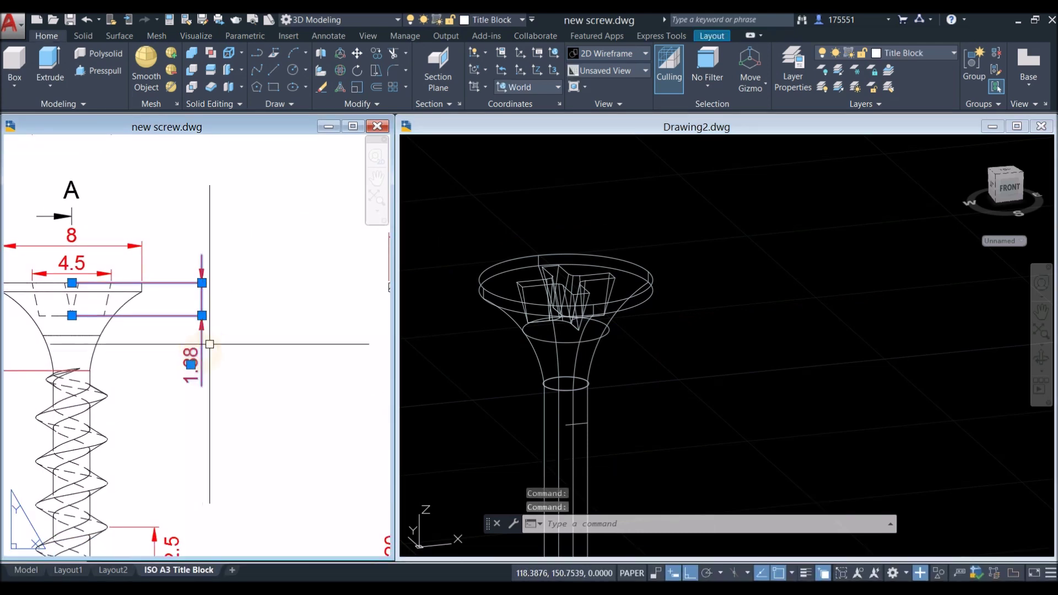
left_click(686, 375)
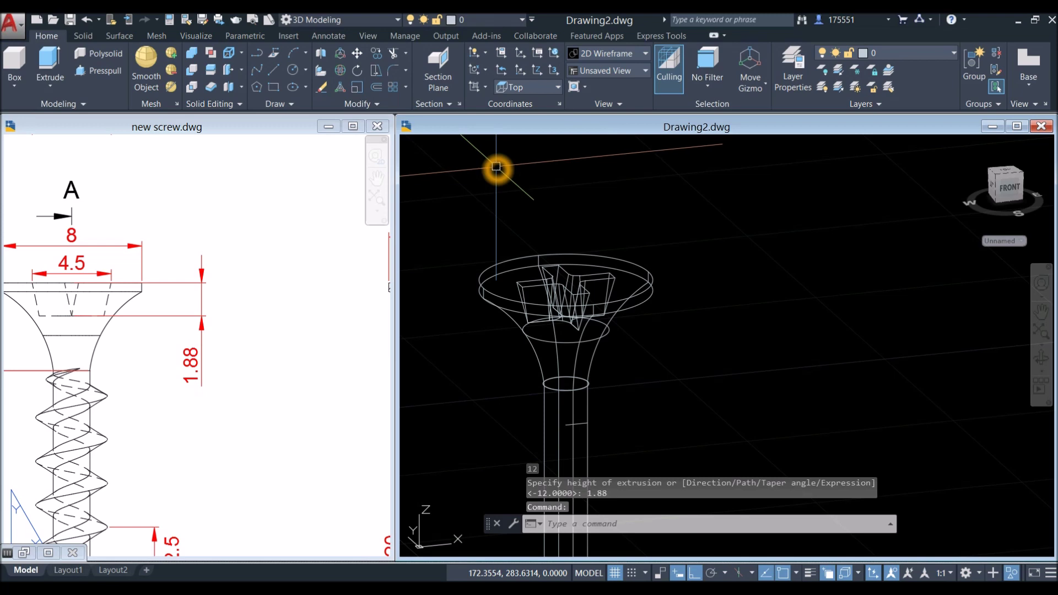
left_click(476, 143)
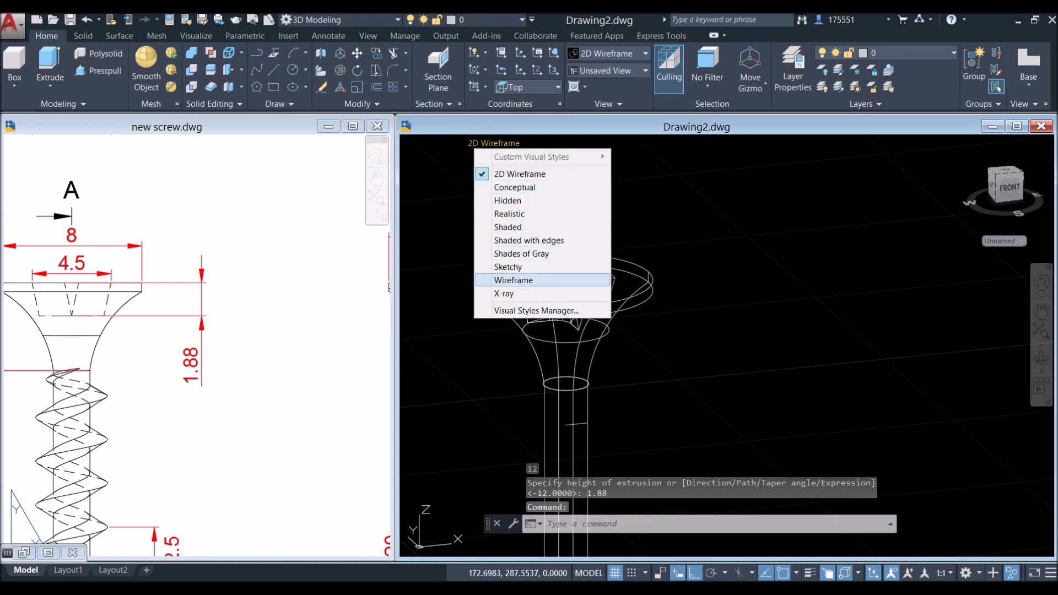
left_click(521, 293)
mouse_move(520, 293)
middle_mouse_down("shift")
mouse_move(484, 236)
mouse_move(496, 281)
mouse_move(493, 258)
mouse_move(522, 239)
mouse_move(492, 230)
middle_mouse_up("shift")
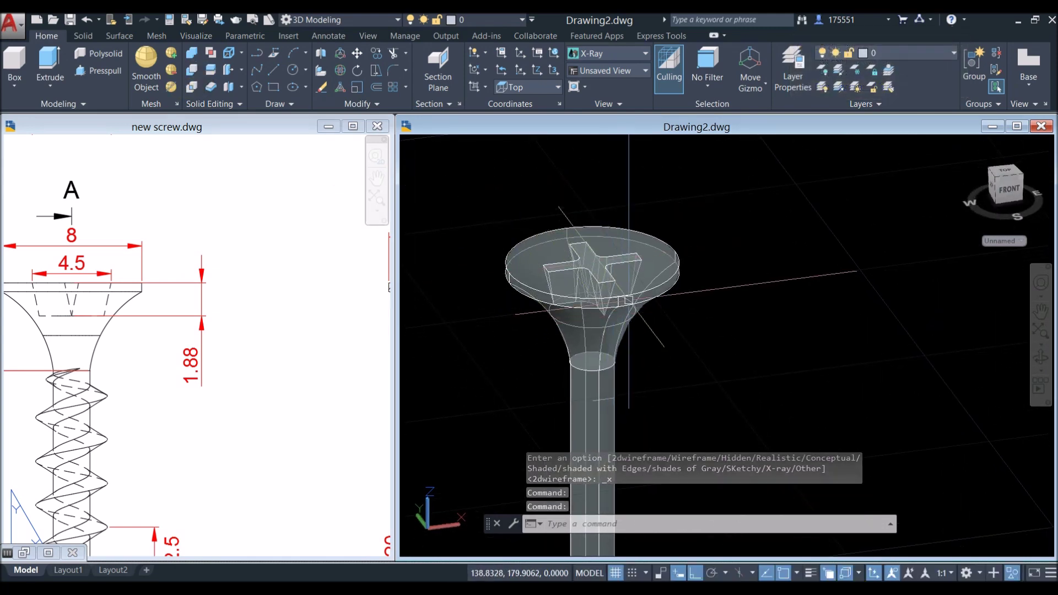
Subtract the tapered cross solid from the screw head to cut the recess.
left_click(680, 255)
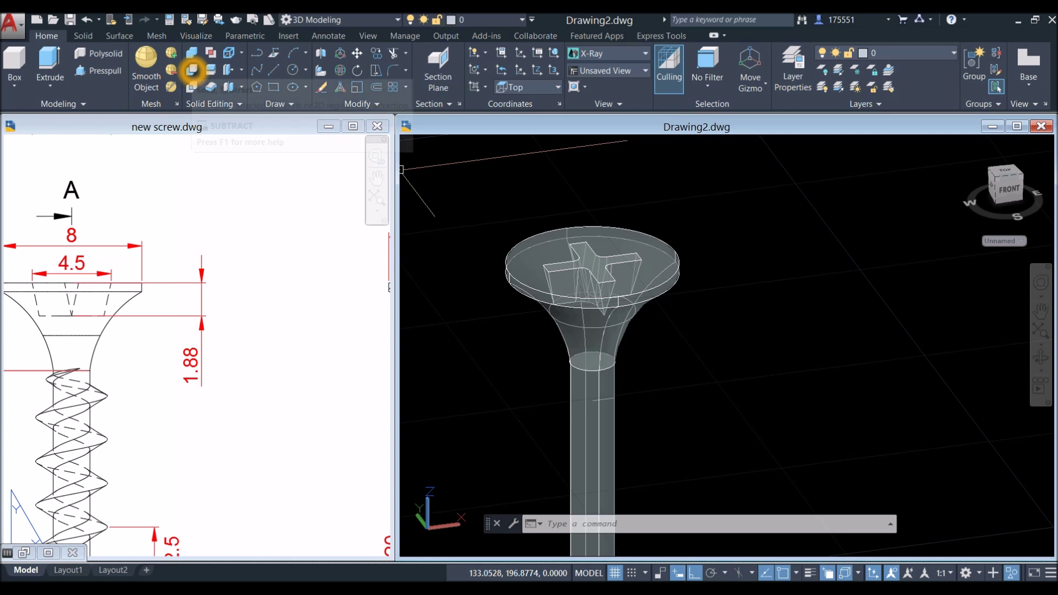
left_click(191, 70)
left_click(660, 284)
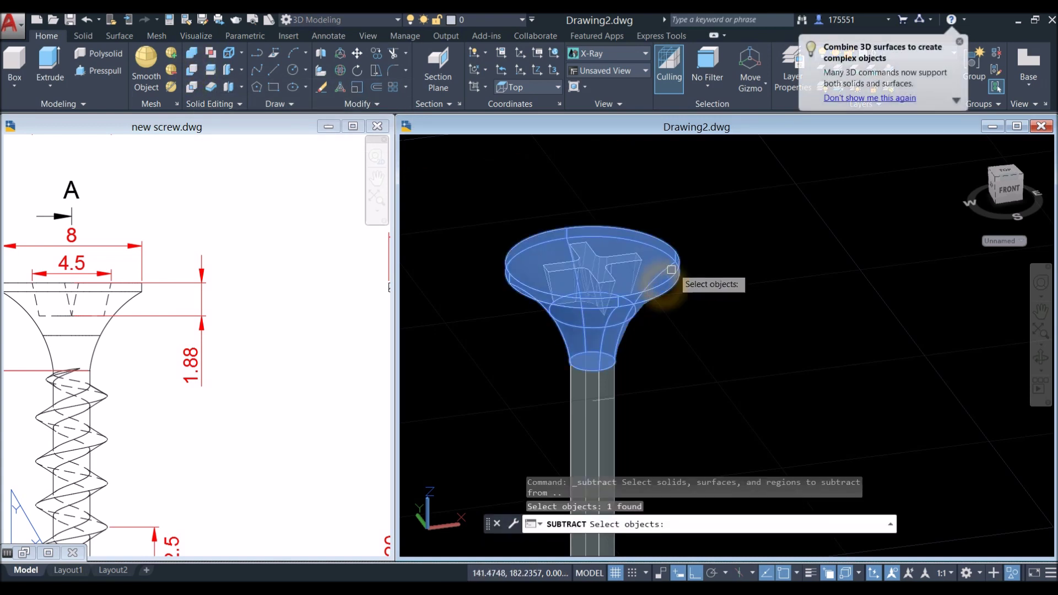
right_click(698, 225)
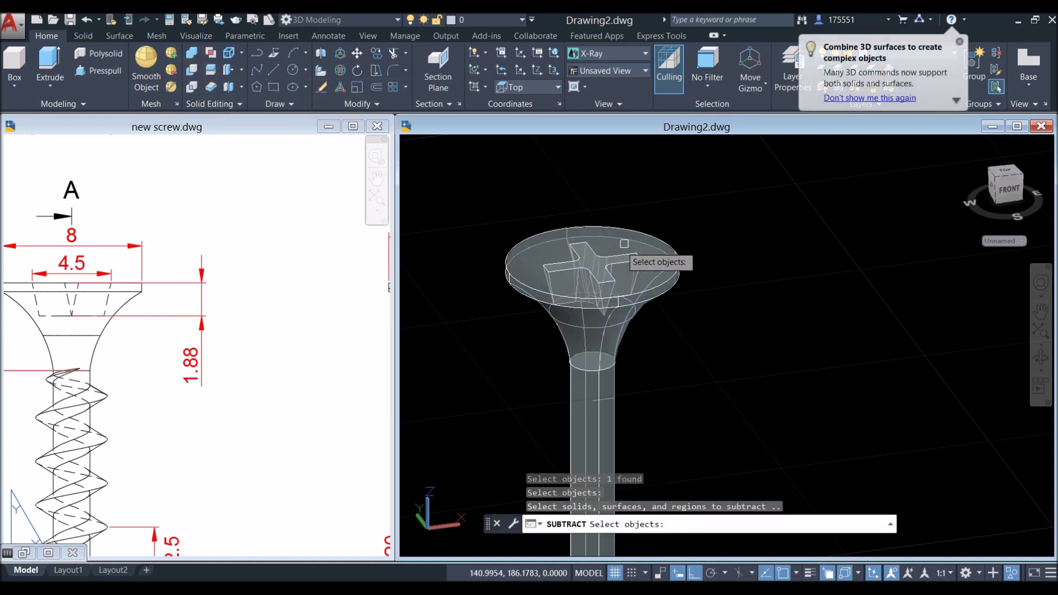
scroll(594, 263, "up", 3)
left_click(594, 263)
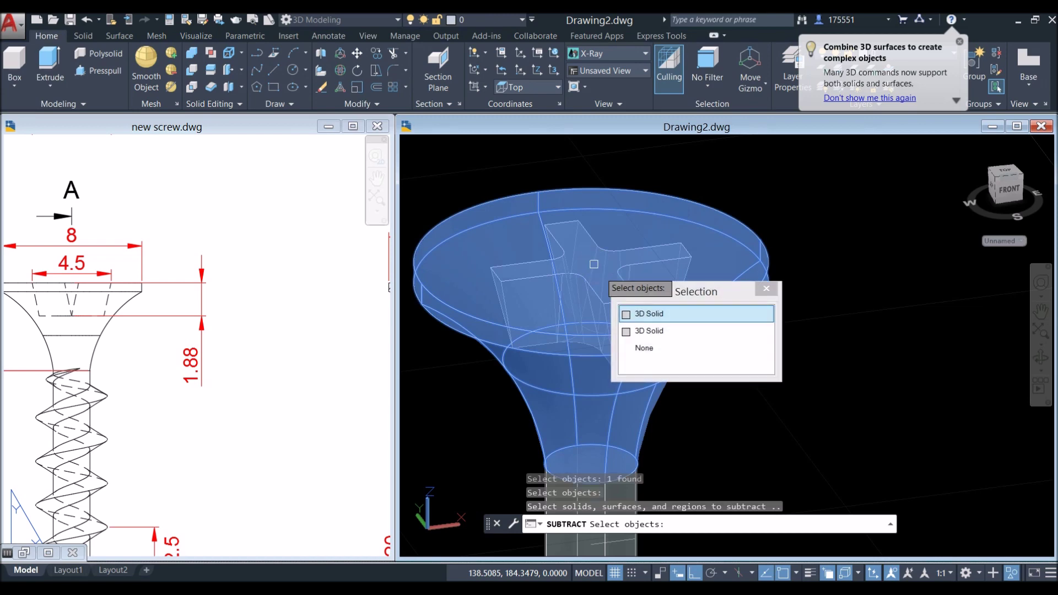
left_click(679, 336)
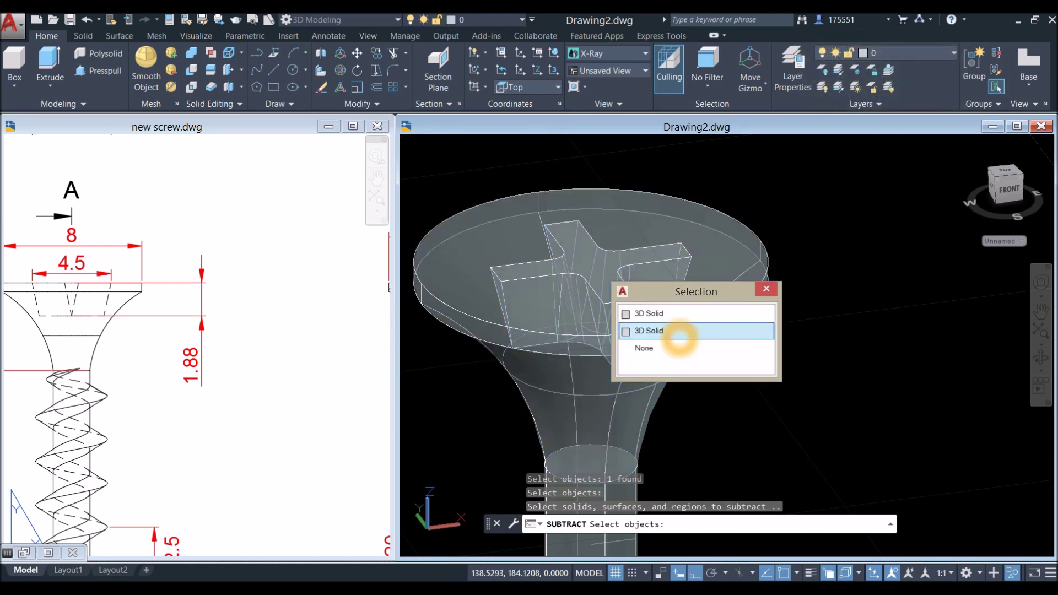
right_click(821, 256)
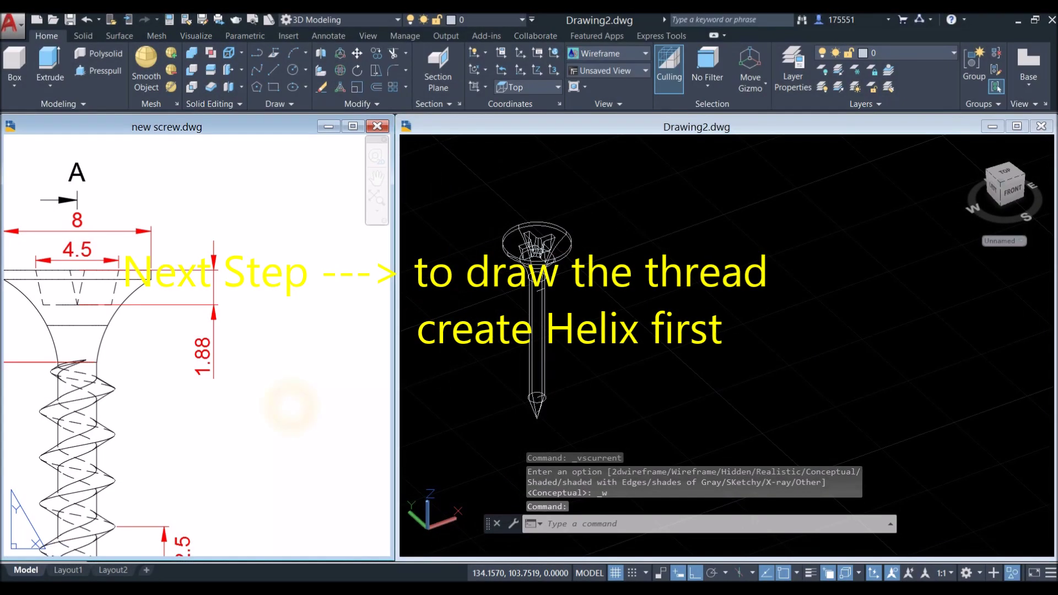
Start a helix with its base centre at the centre of the shank's lower circle, where the pointed tip begins.
scroll(254, 318, "down", 5)
scroll(255, 318, "up", 8)
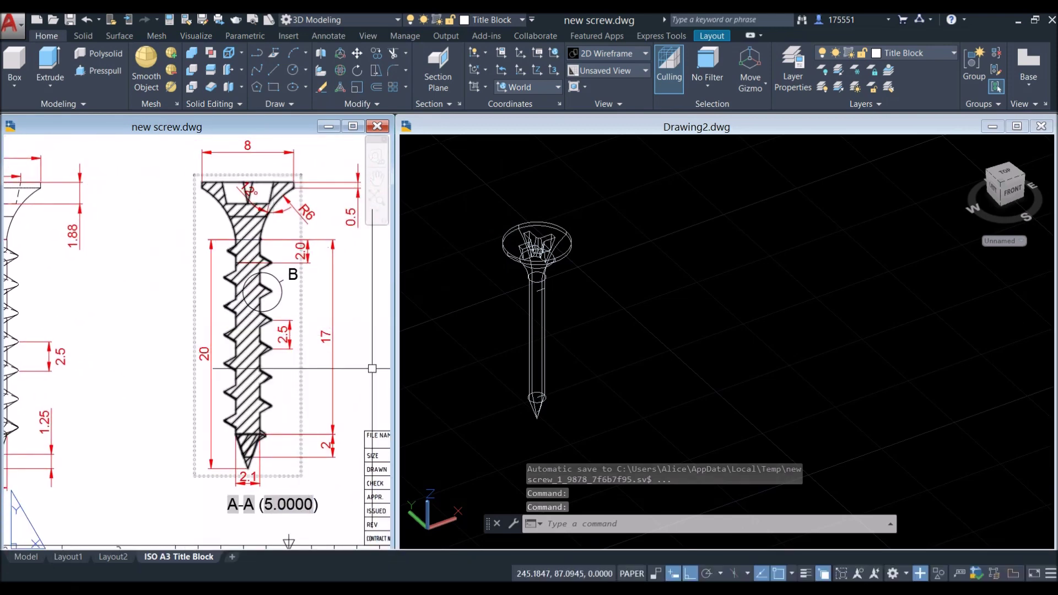
left_click(642, 378)
left_click(605, 331)
scroll(546, 342, "up", 2)
left_click(335, 114)
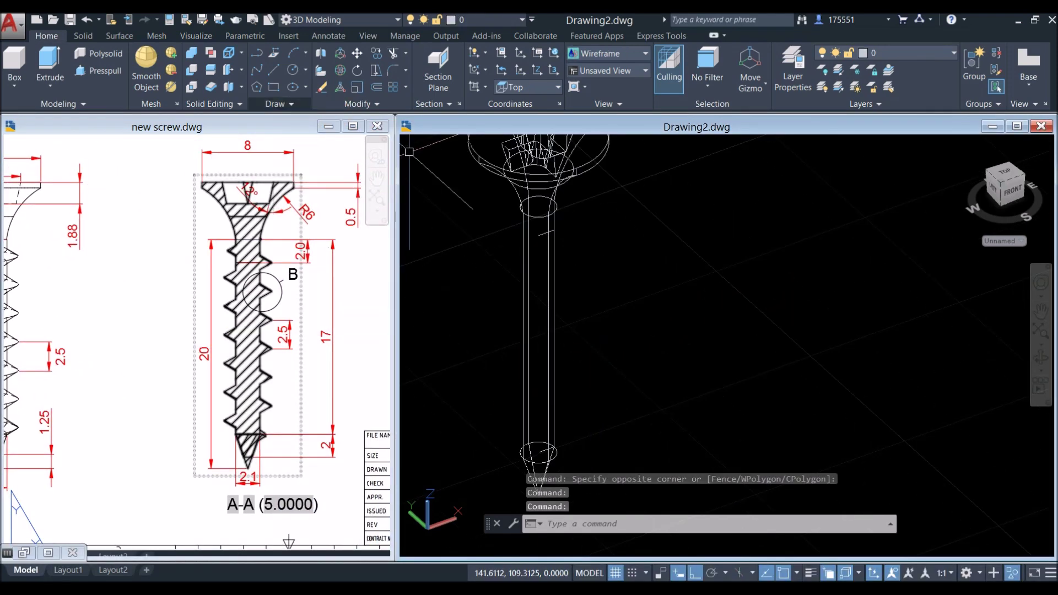
left_click(283, 102)
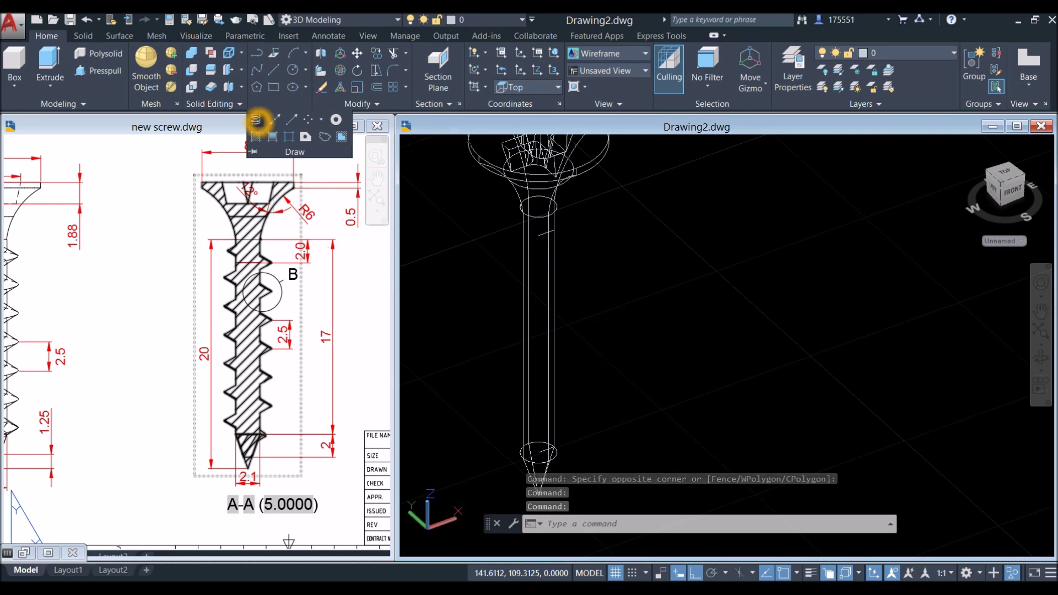
left_click(255, 120)
scroll(571, 439, "up", 4)
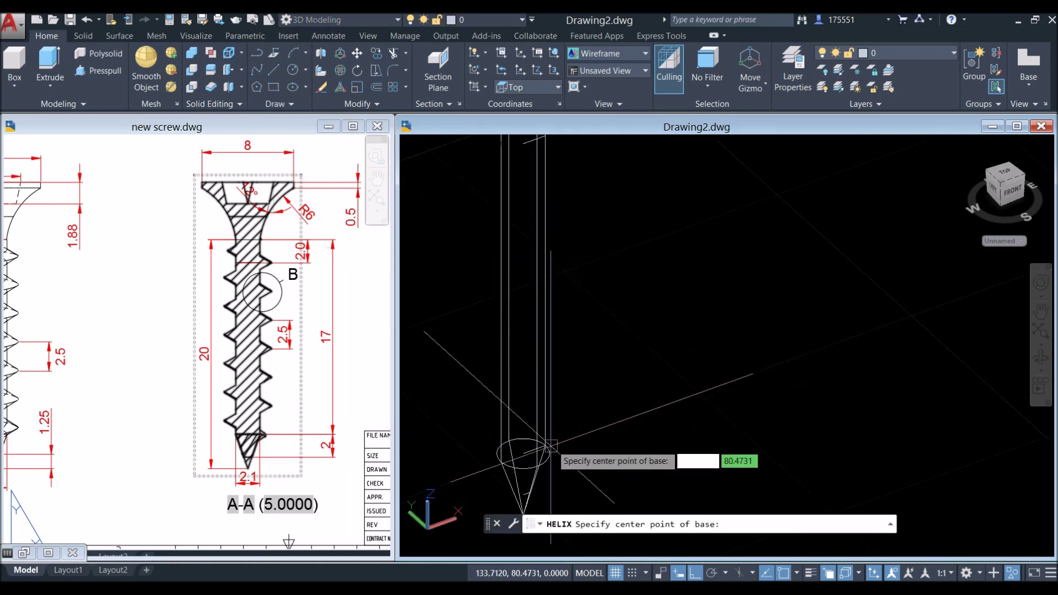
scroll(551, 446, "up", 2)
right_click(507, 446, "shift")
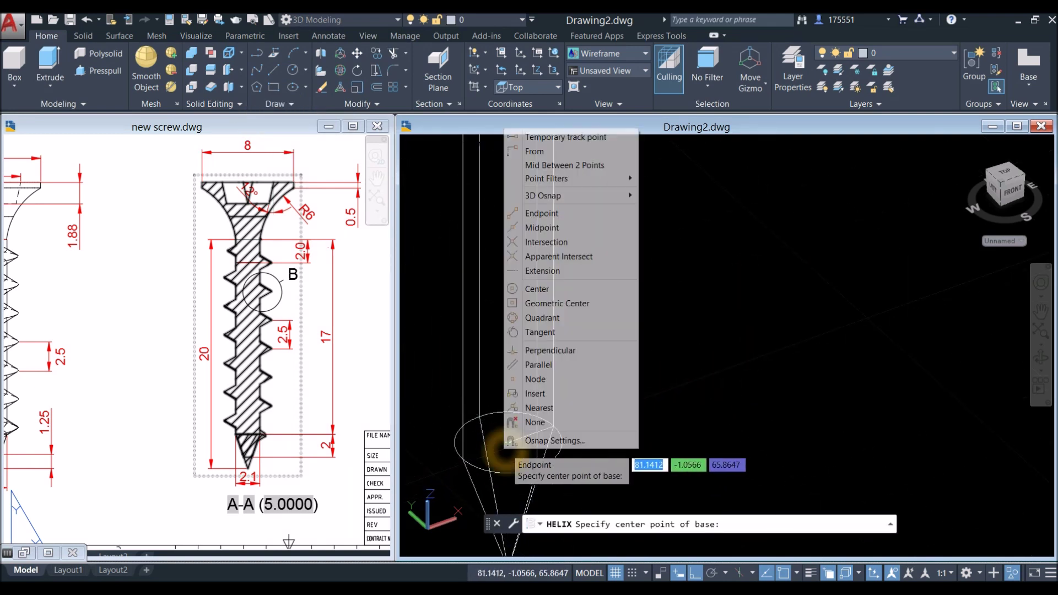
left_click(536, 288)
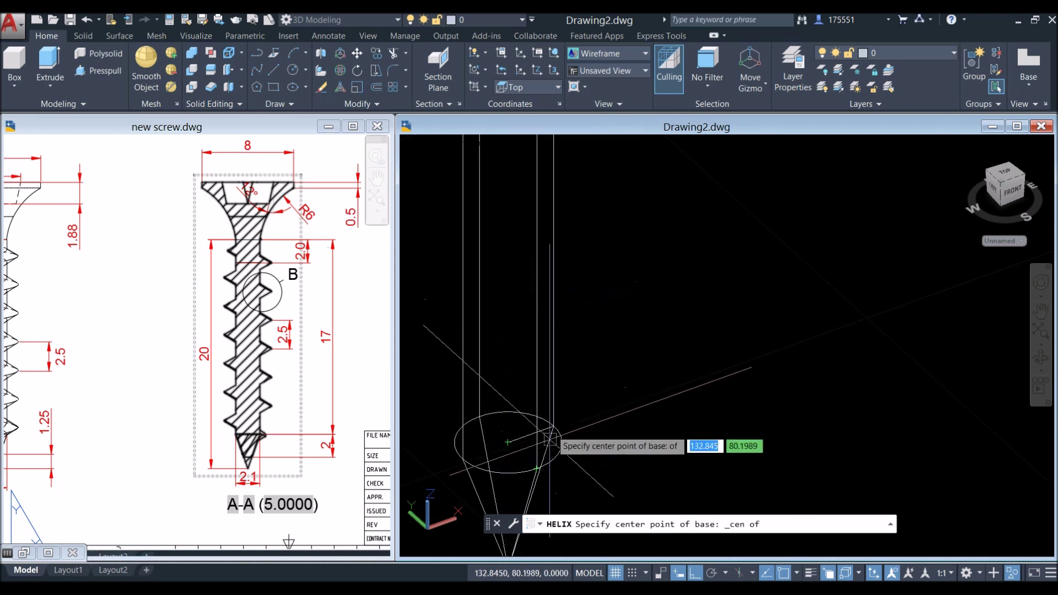
left_click(547, 467)
Set the helix base radius by snapping to the shank's lower circle and accept the matching top radius of 1.05.
middle_click_drag(538, 432, 571, 396)
scroll(585, 384, "up", 2)
left_click(577, 384)
scroll(583, 384, "down", 2)
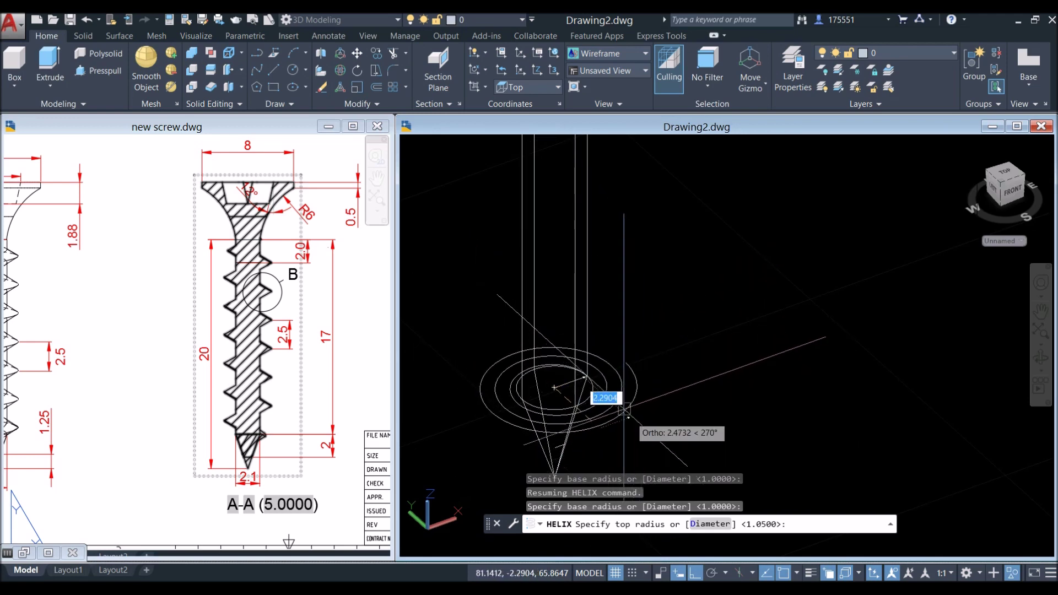
left_click(738, 512)
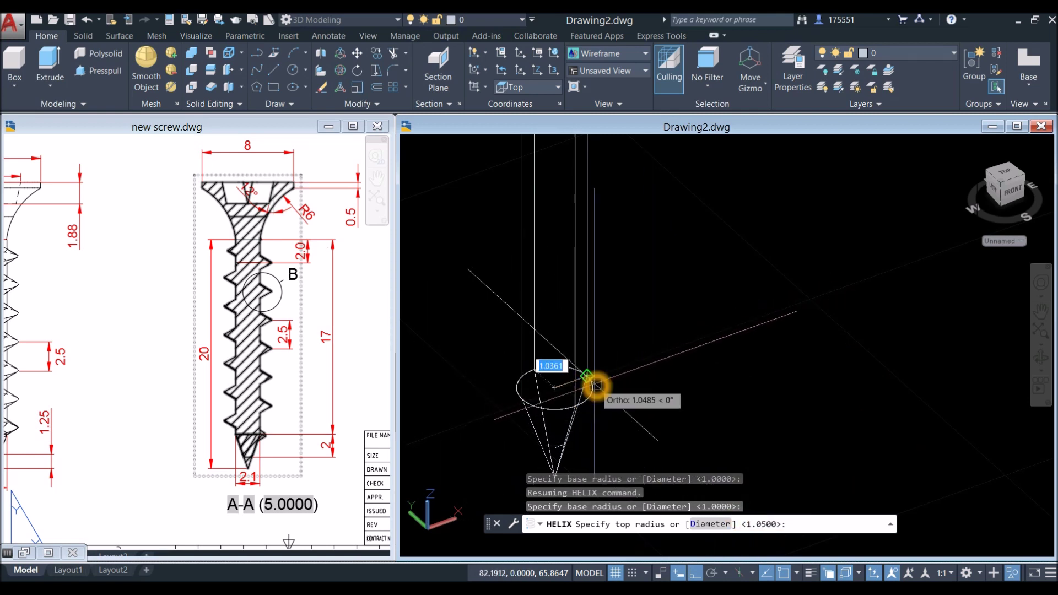
right_click(612, 272)
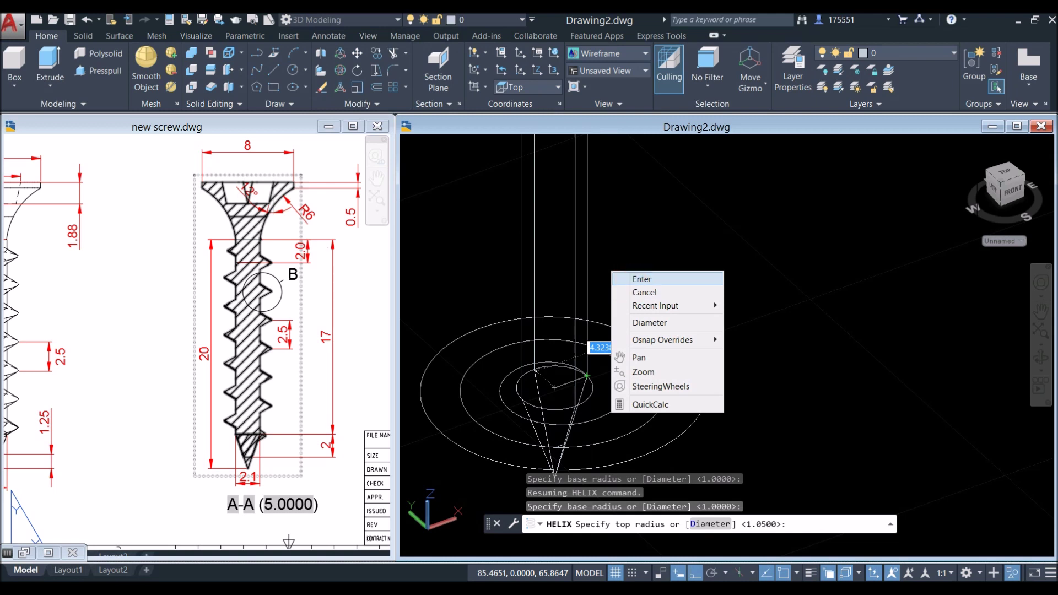
left_click(642, 279)
Set the helix turn height to 2.5.
right_click(619, 241)
mouse_move(661, 276)
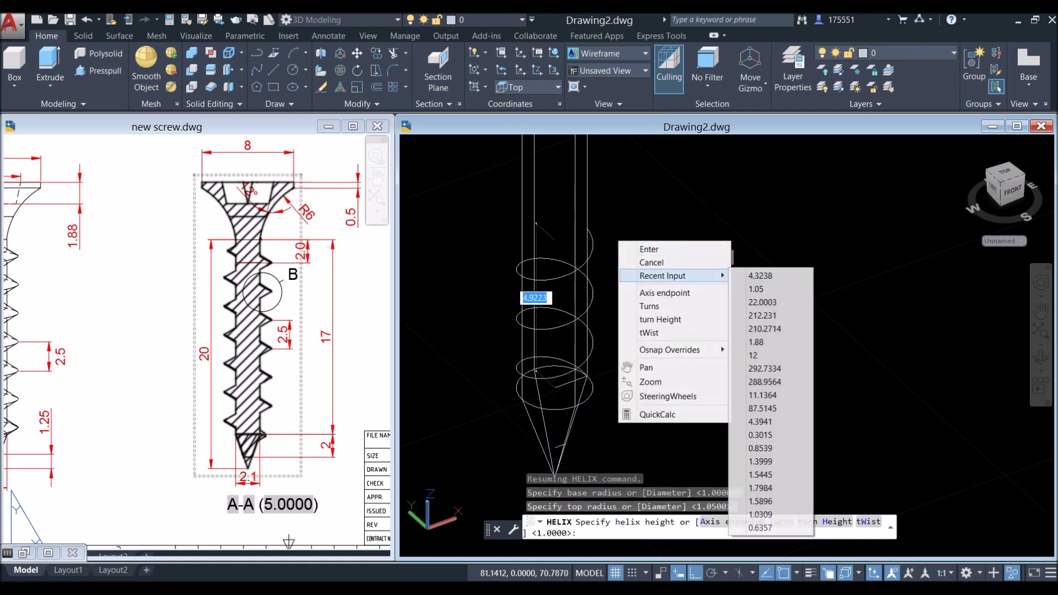
left_click(658, 319)
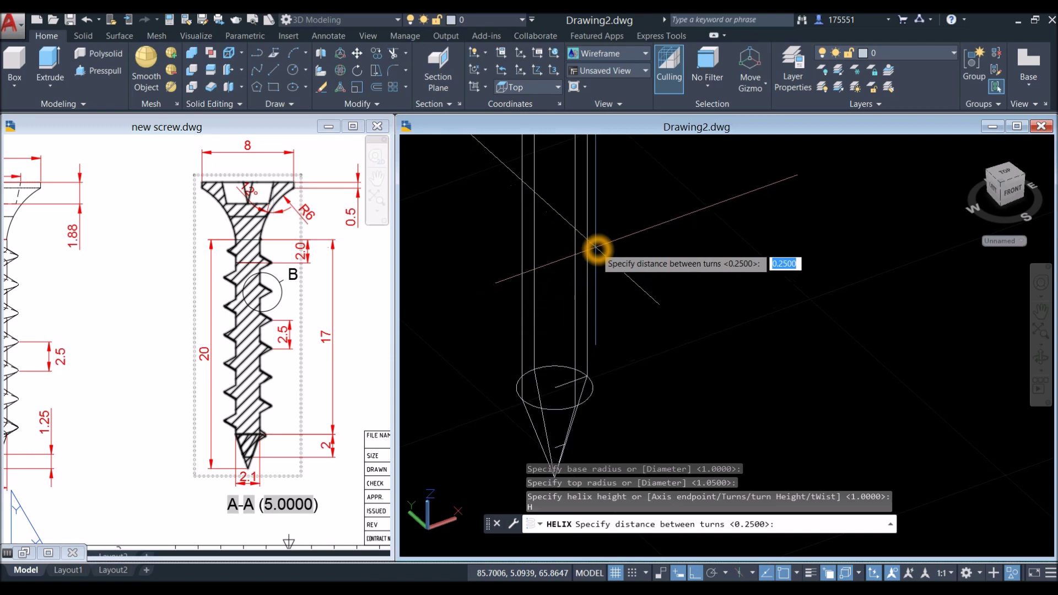
key("Return")
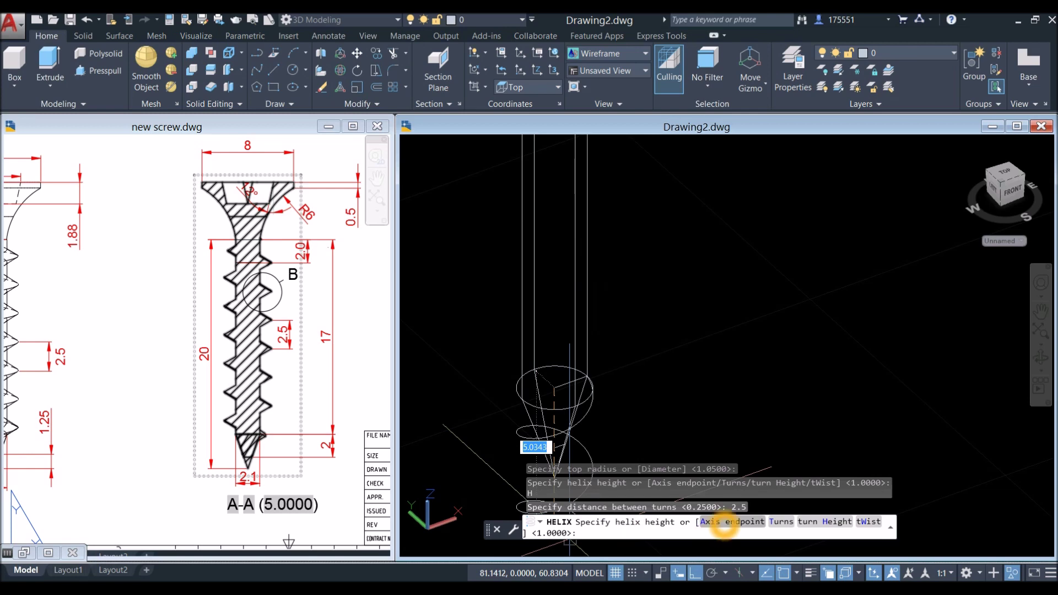
Complete the shank helix by placing its axis endpoint on the guide line's inner end, 15 above the base centre.
left_click(723, 525)
scroll(537, 302, "down", 2)
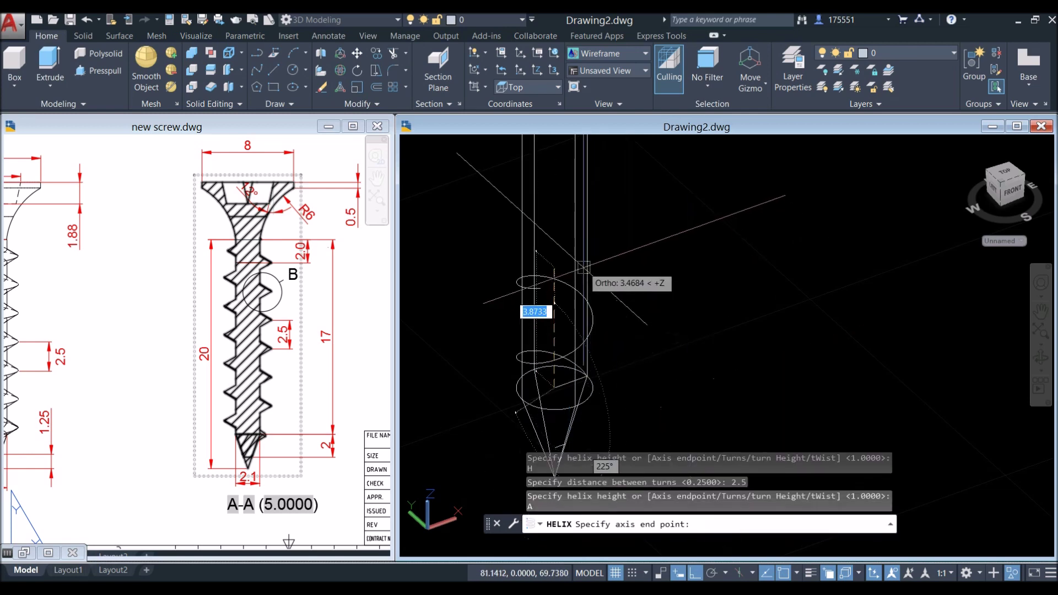
middle_click_drag(551, 298, 558, 418)
scroll(558, 417, "up", 1)
middle_click_drag(574, 283, 562, 267)
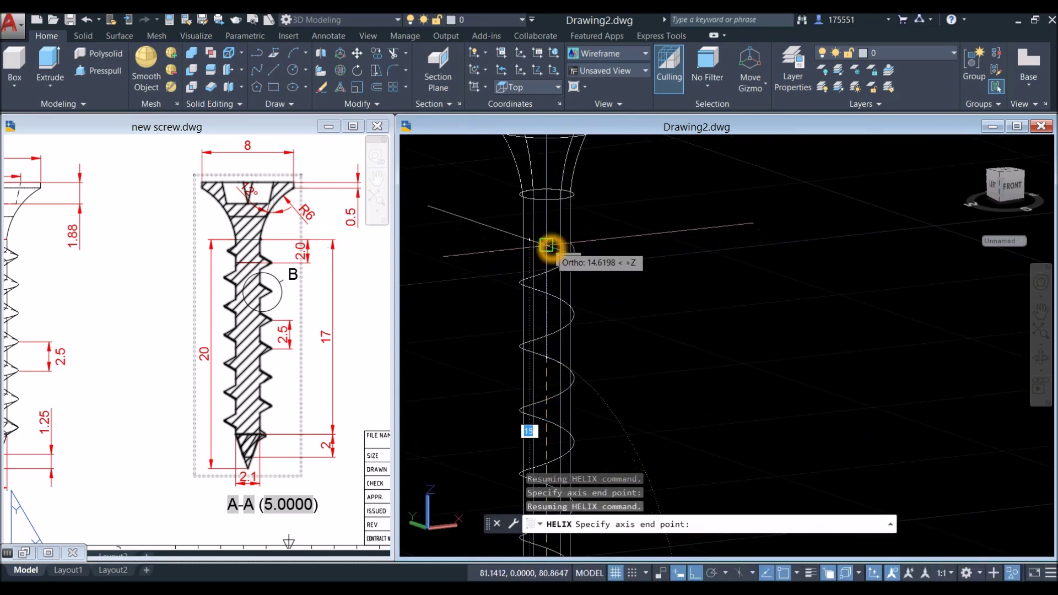
left_click(551, 246)
middle_click_drag(590, 244, 576, 267)
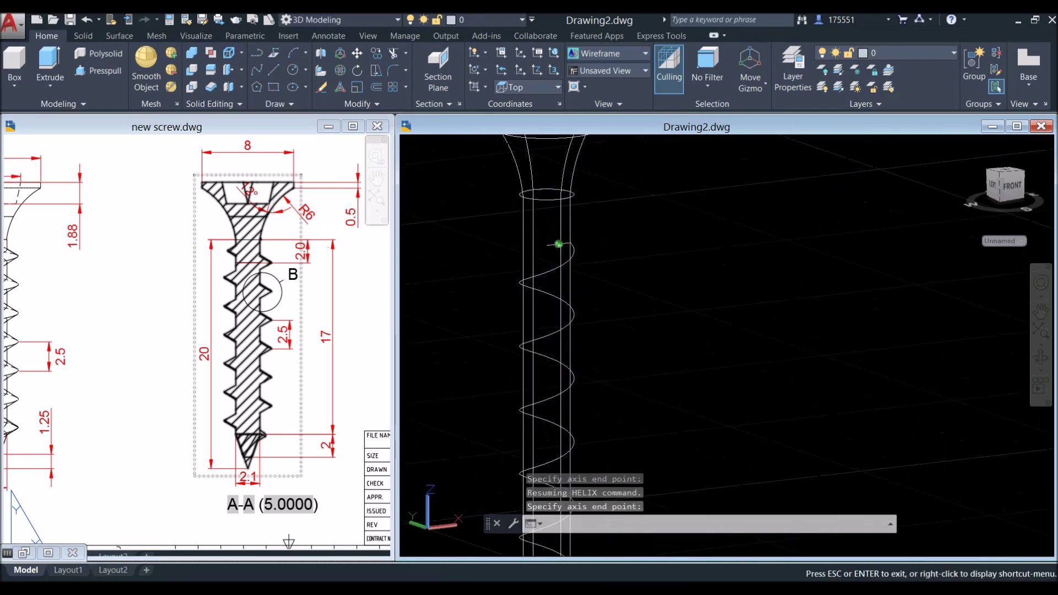
scroll(574, 268, "down", 2)
right_click(594, 251)
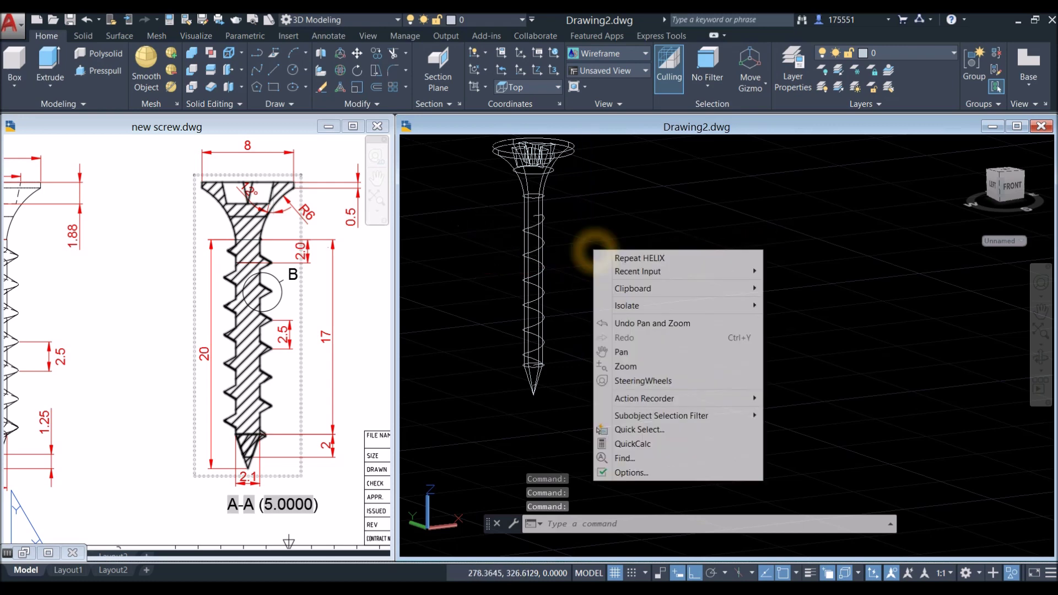
left_click(614, 259)
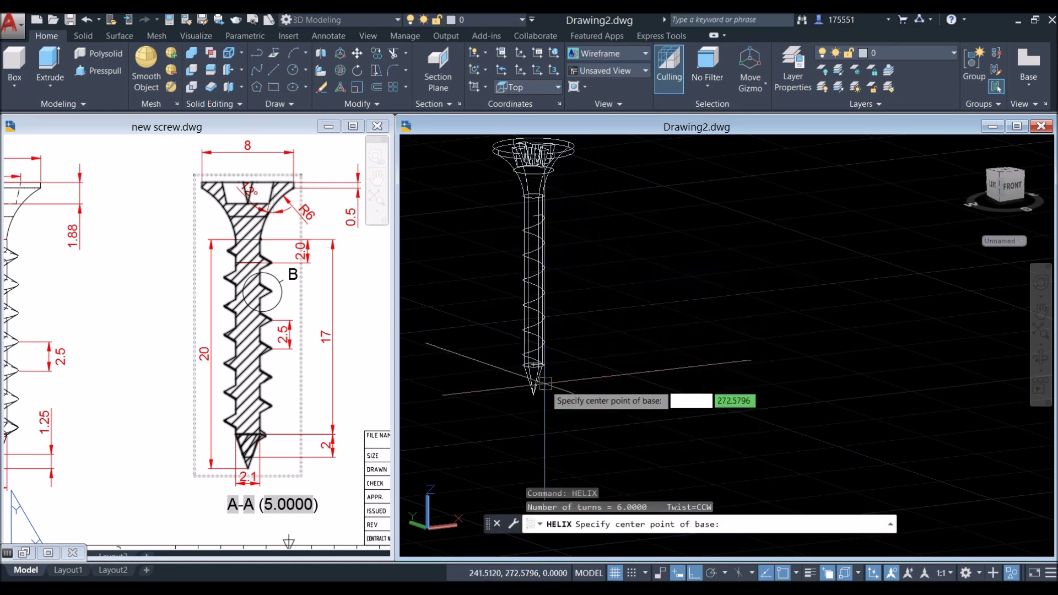
scroll(547, 383, "up", 4)
scroll(496, 317, "up", 3)
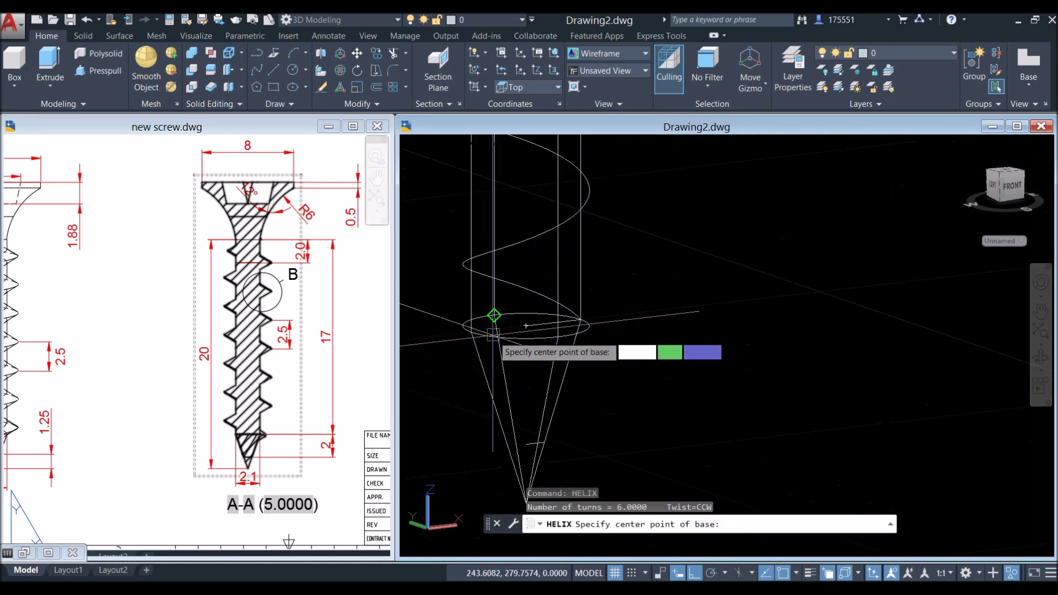
key("Escape")
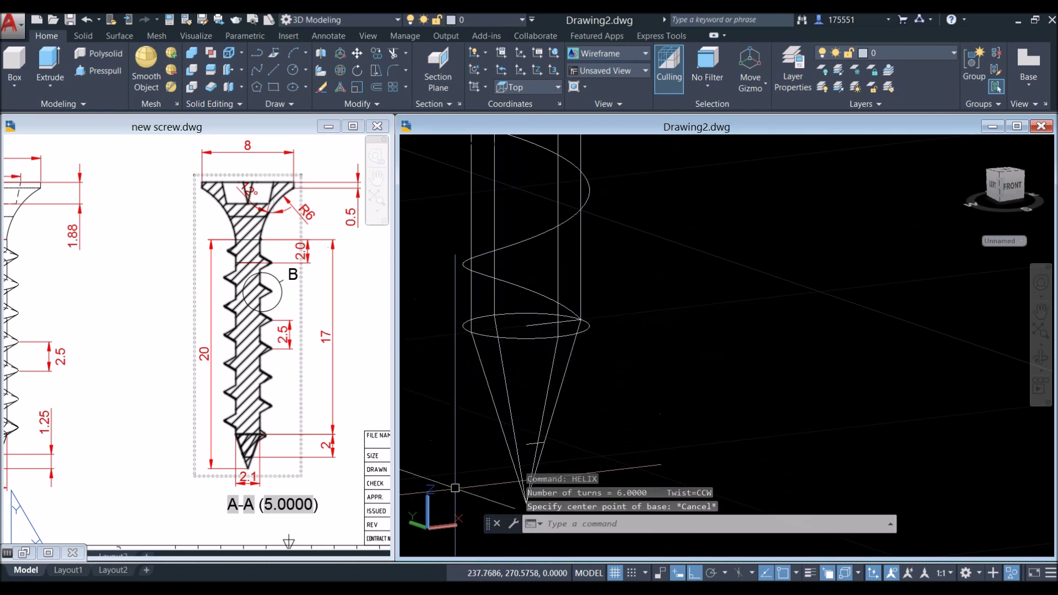
key("Escape")
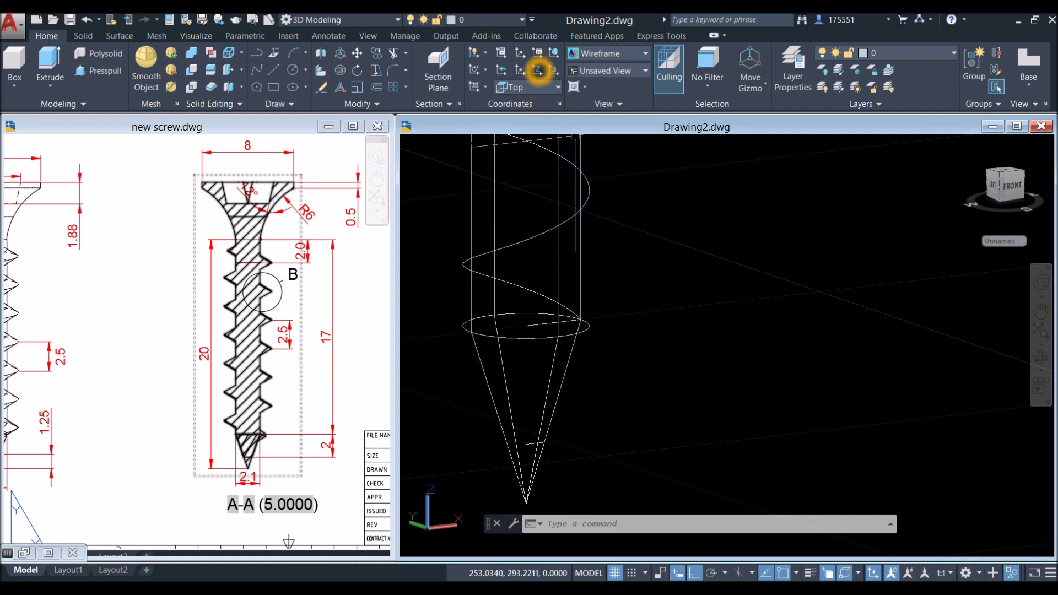
Redefine the UCS by its Z axis, picking an origin beside the screw tip and a second point straight above it.
left_click(538, 71)
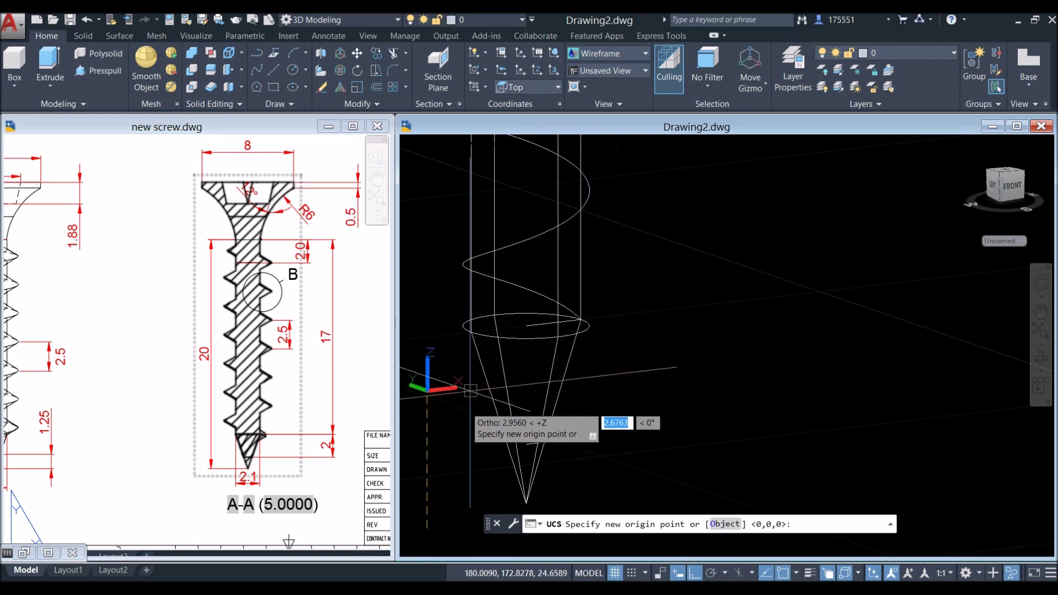
left_click(445, 449)
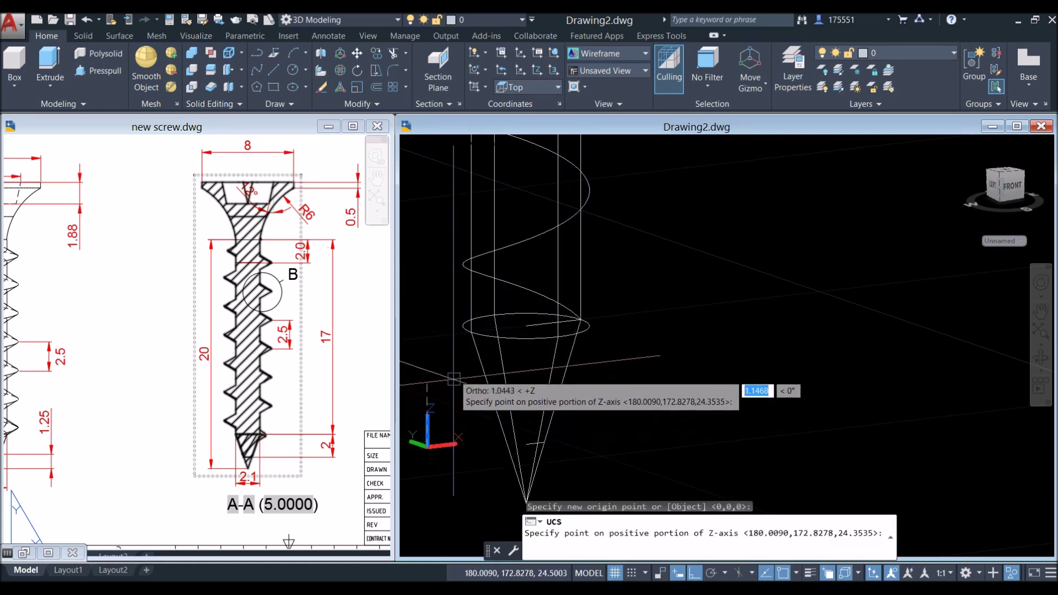
left_click(432, 270)
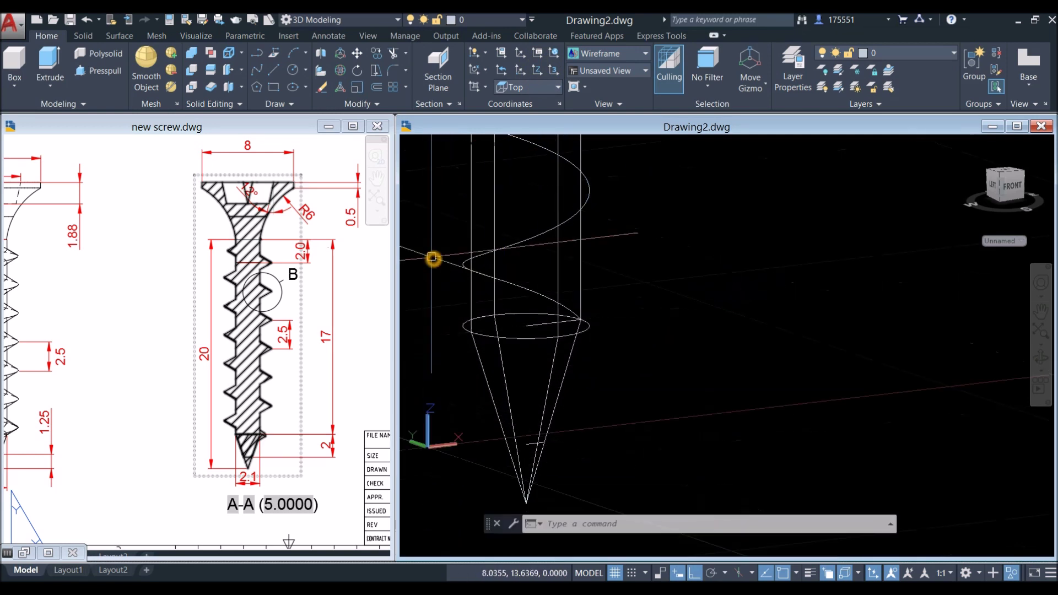
left_click(607, 300)
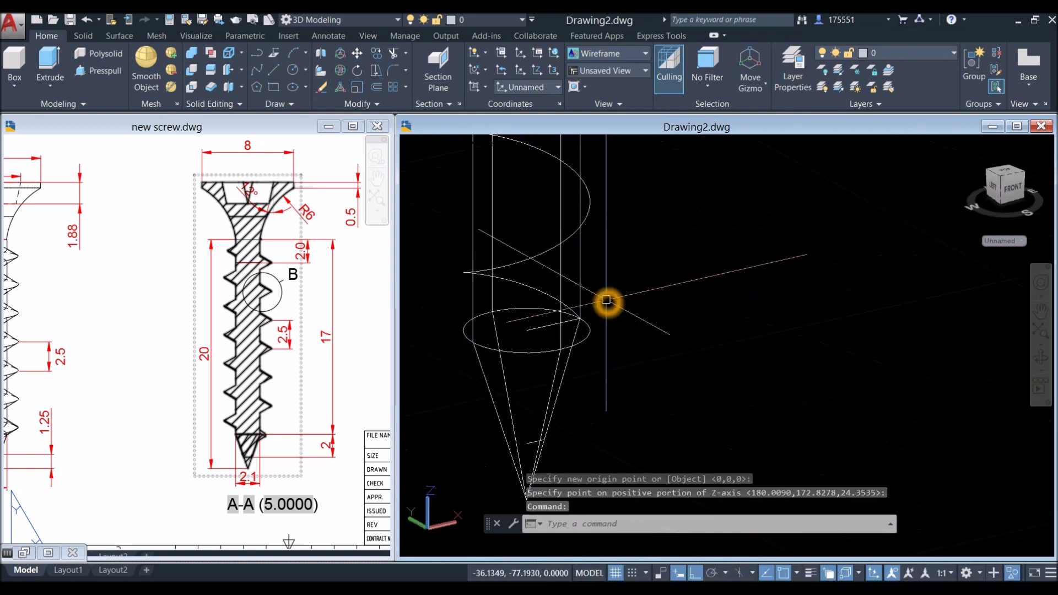
Start a second helix with its base centre at the centre of the shank's lower circle, above the pointed tip.
type("HE")
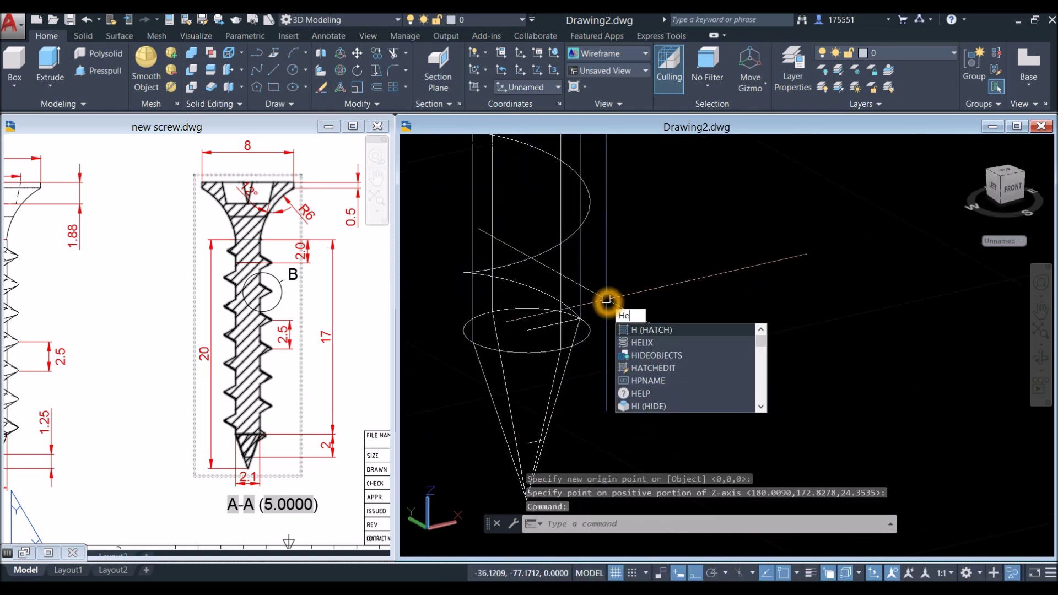
left_click(633, 341)
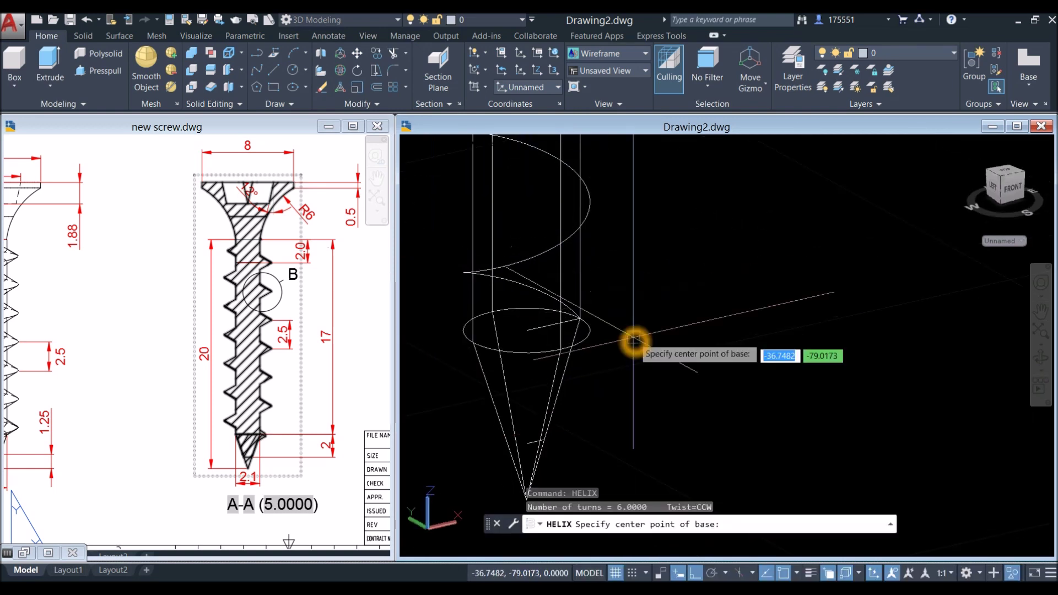
right_click(621, 340, "shift")
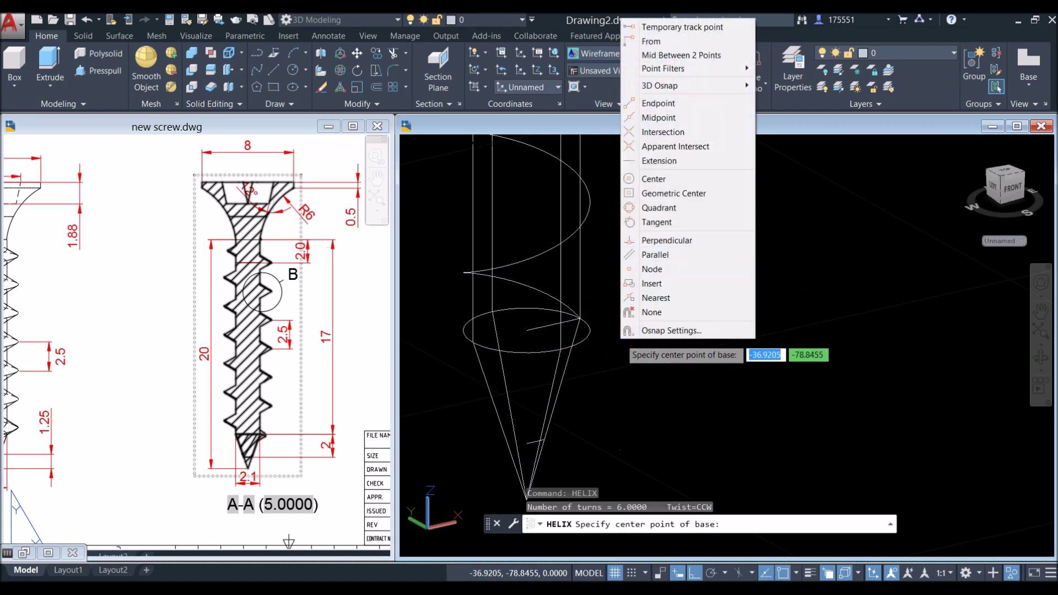
left_click(664, 179)
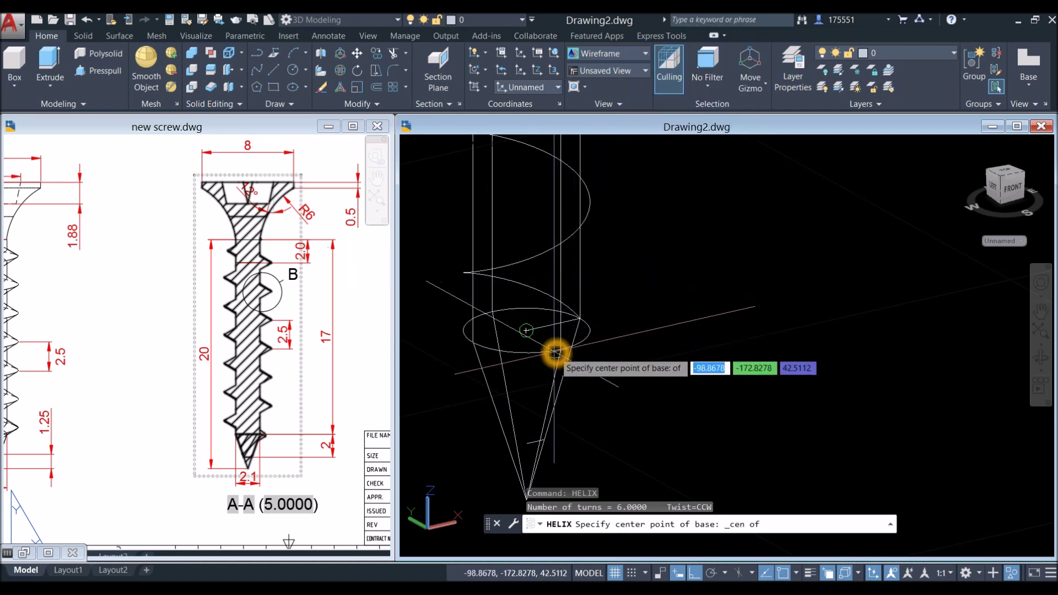
left_click(555, 353)
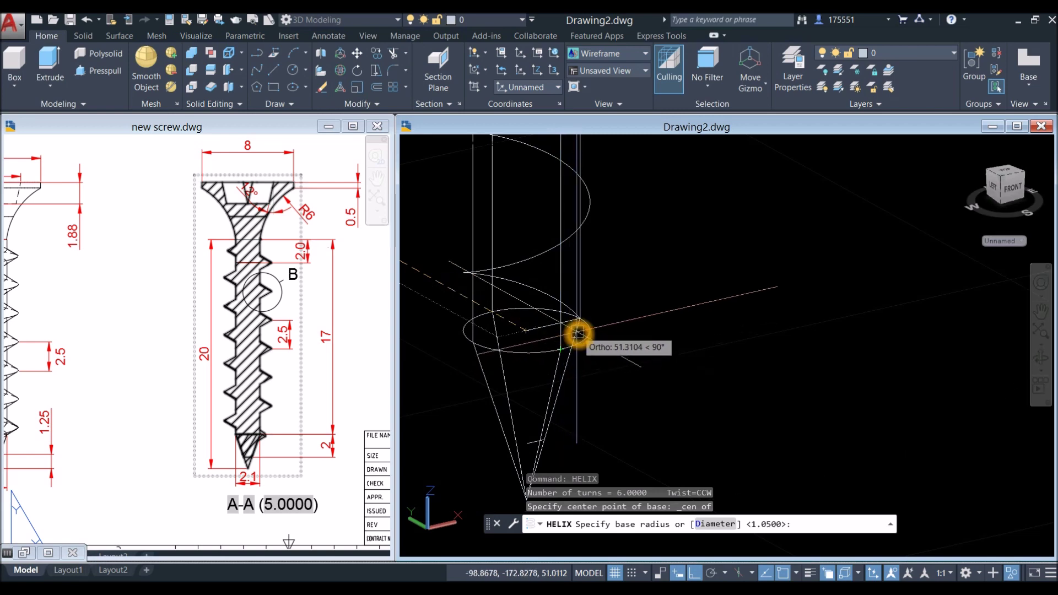
Set the second helix's base radius by snapping to the first helix's start point, and accept the default top radius of 1.05.
middle_click_drag(580, 322, 562, 335, "shift")
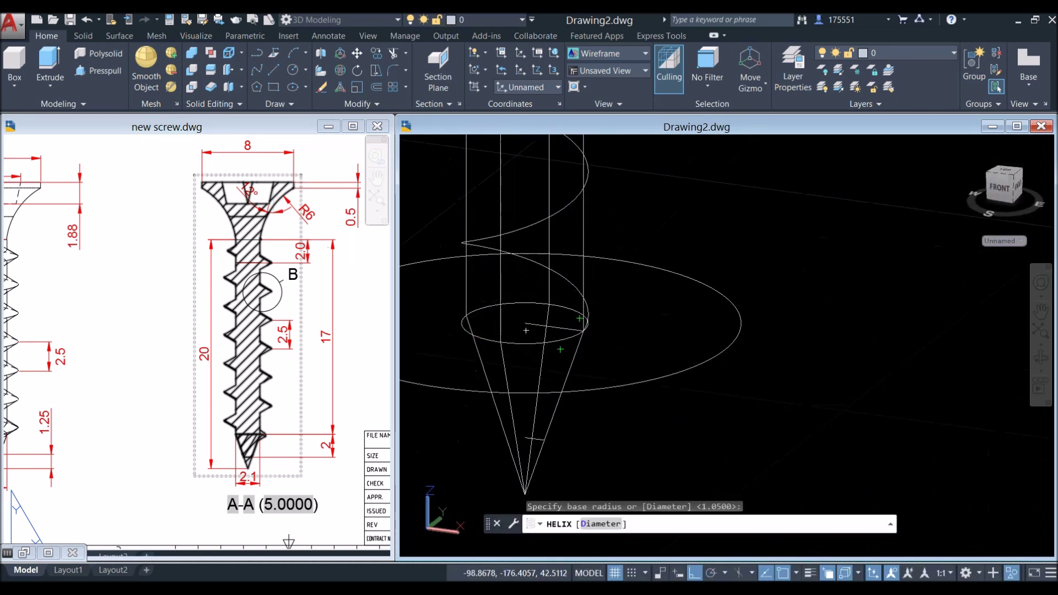
scroll(562, 335, "up", 5)
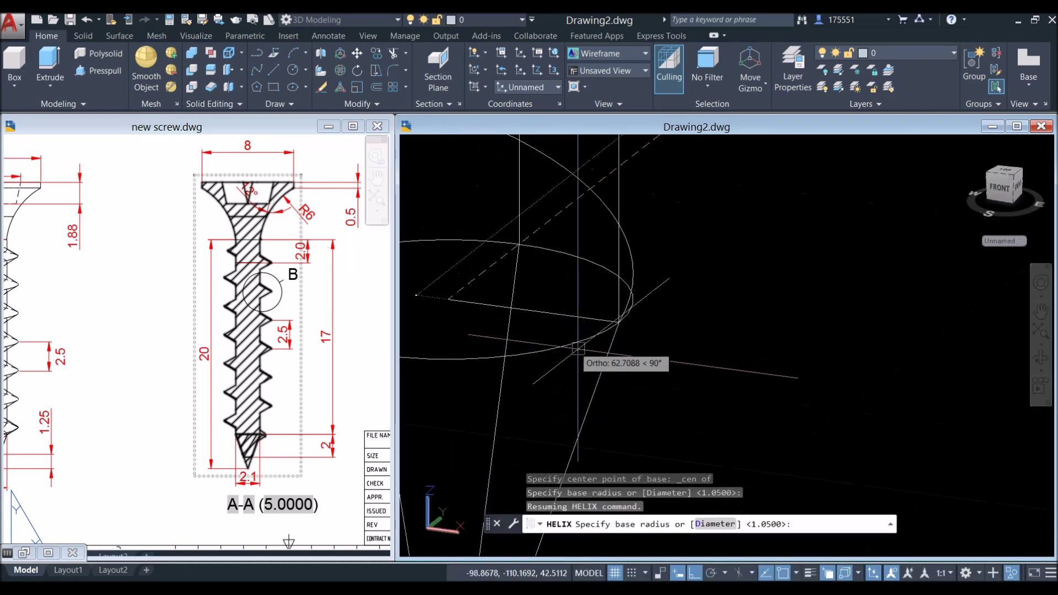
right_click(623, 323, "shift")
left_click(638, 345)
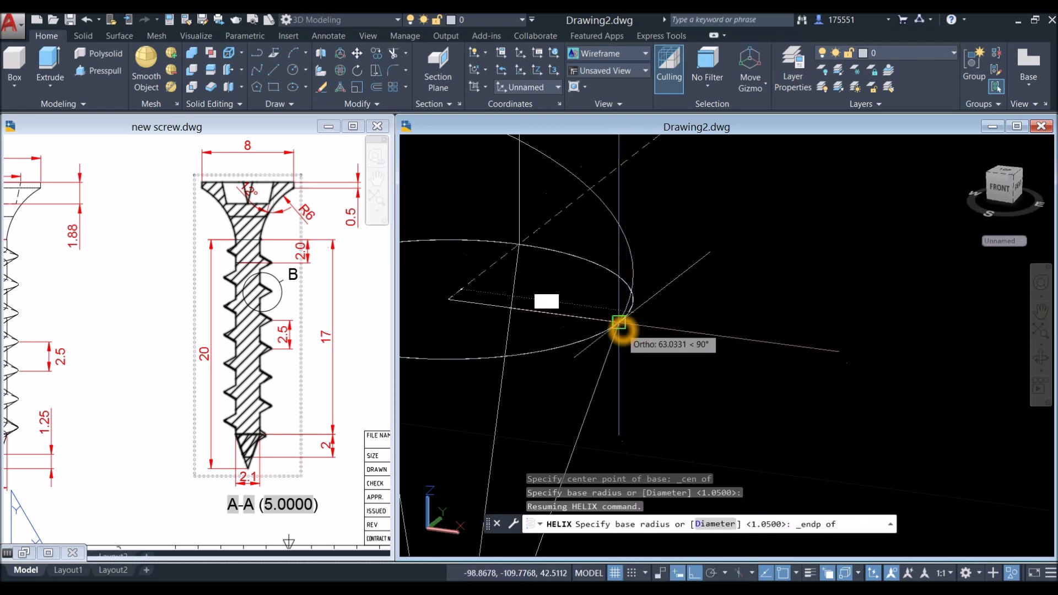
left_click(619, 322)
scroll(612, 353, "down", 3)
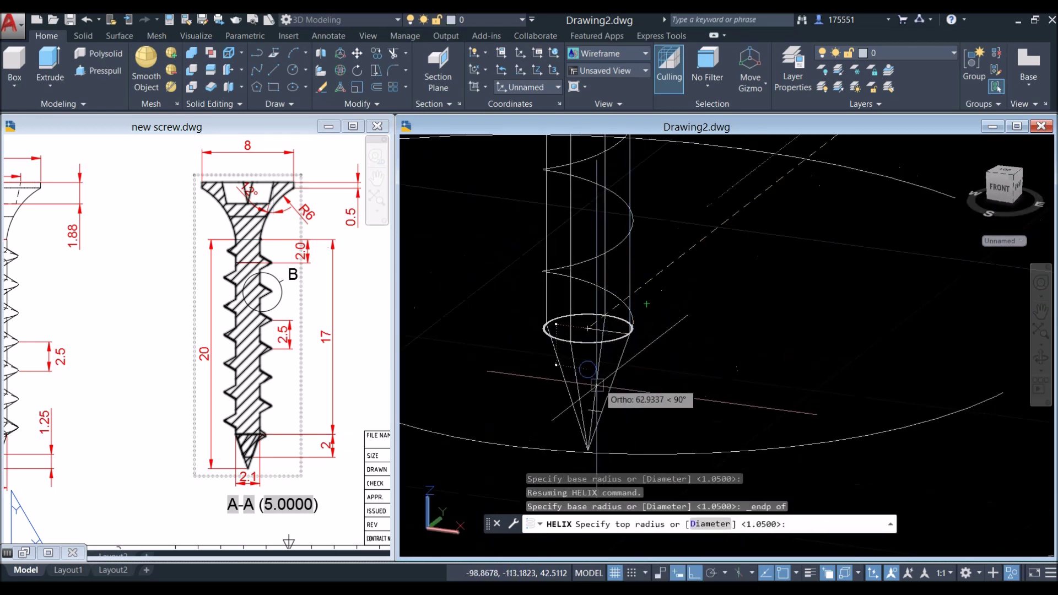
scroll(606, 378, "up", 2)
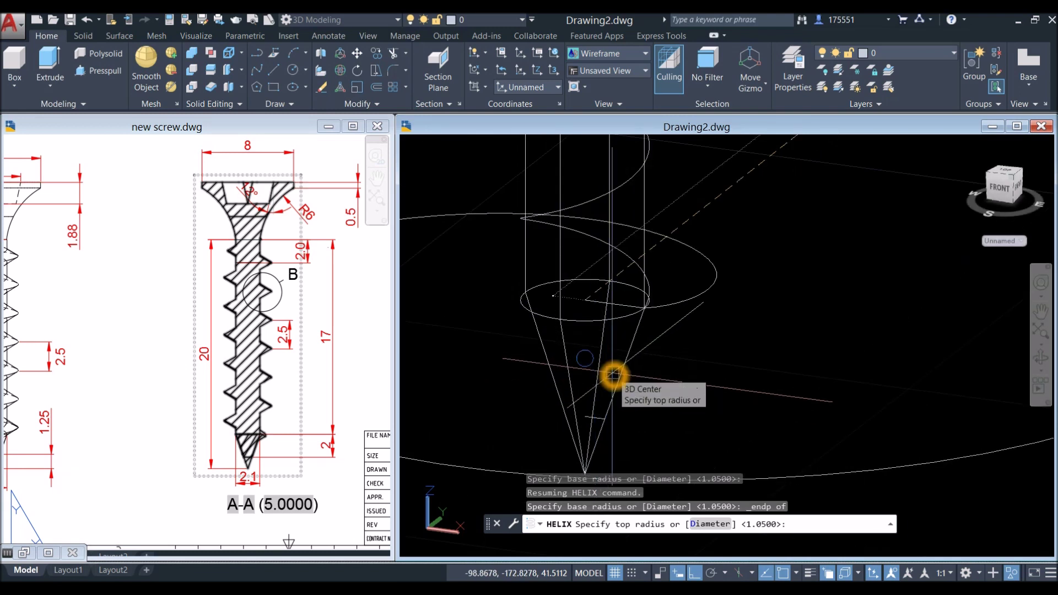
right_click(641, 359)
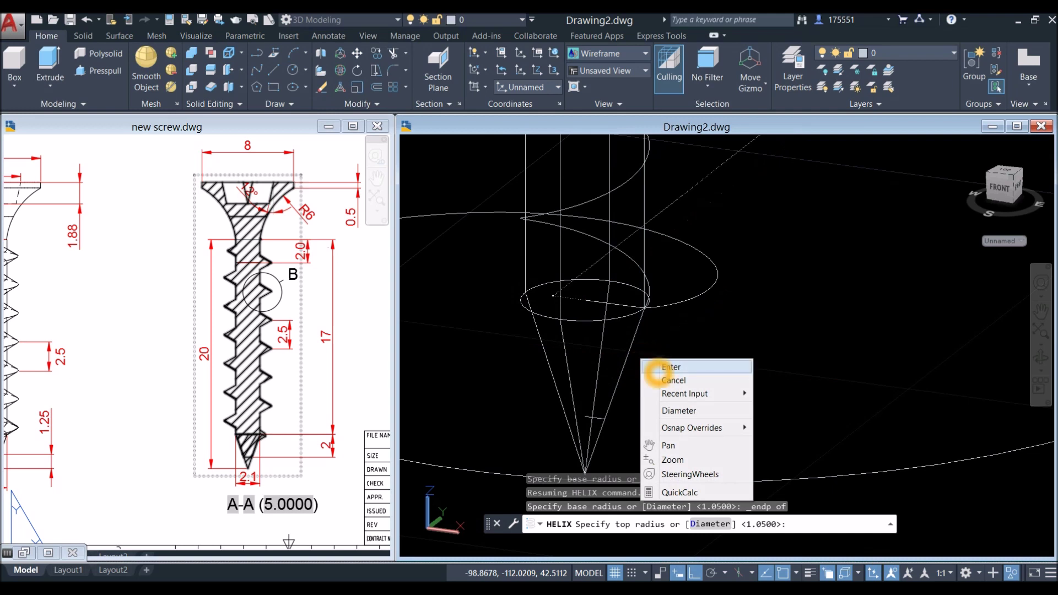
left_click(656, 367)
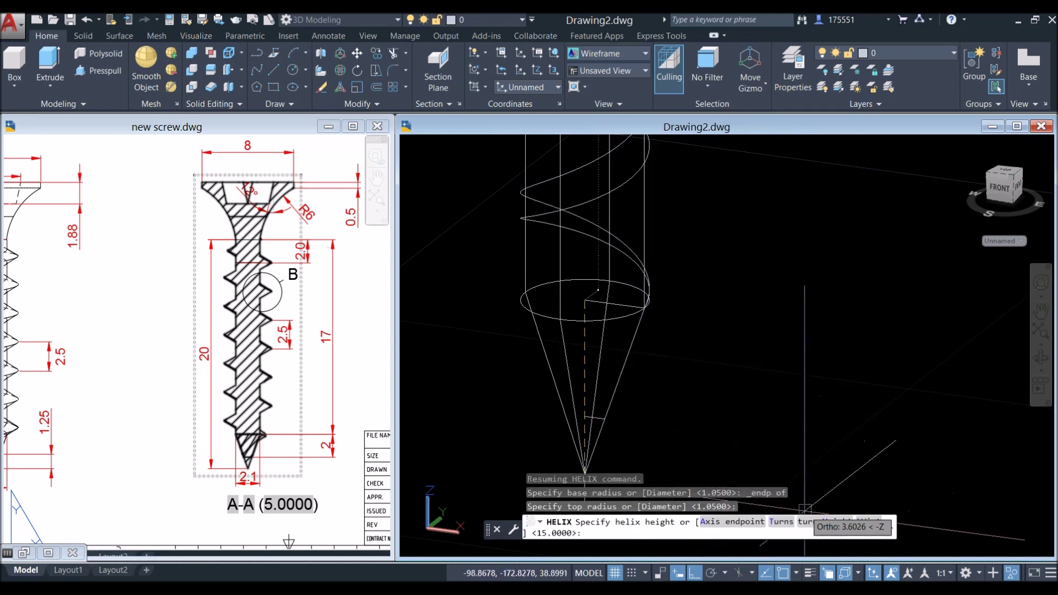
Keep the second helix's turn height at 2.5 and place its axis endpoint on the tip's guide line, 2 below the base.
right_click(713, 348)
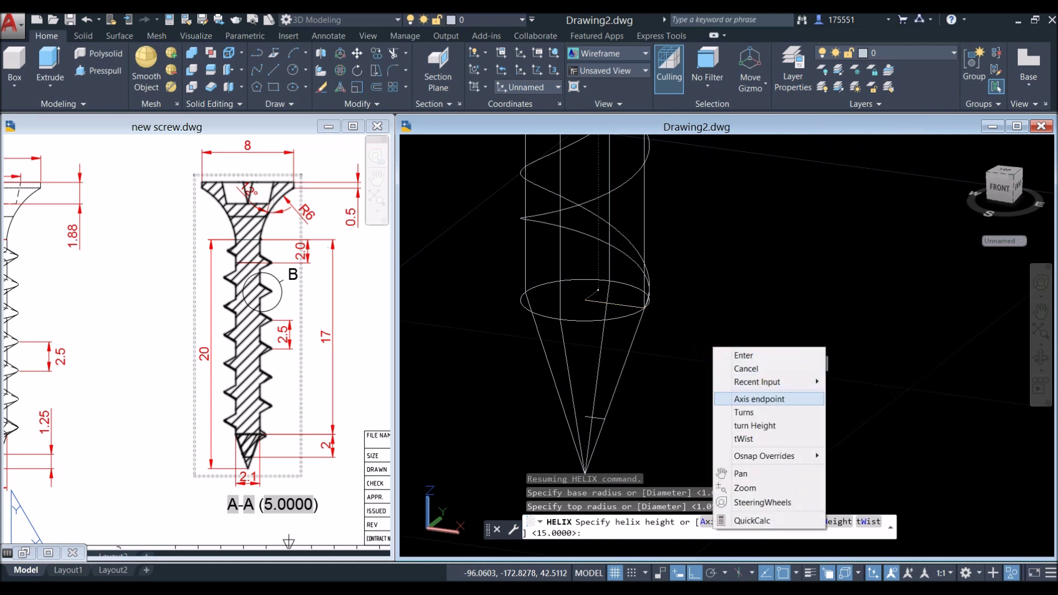
left_click(763, 426)
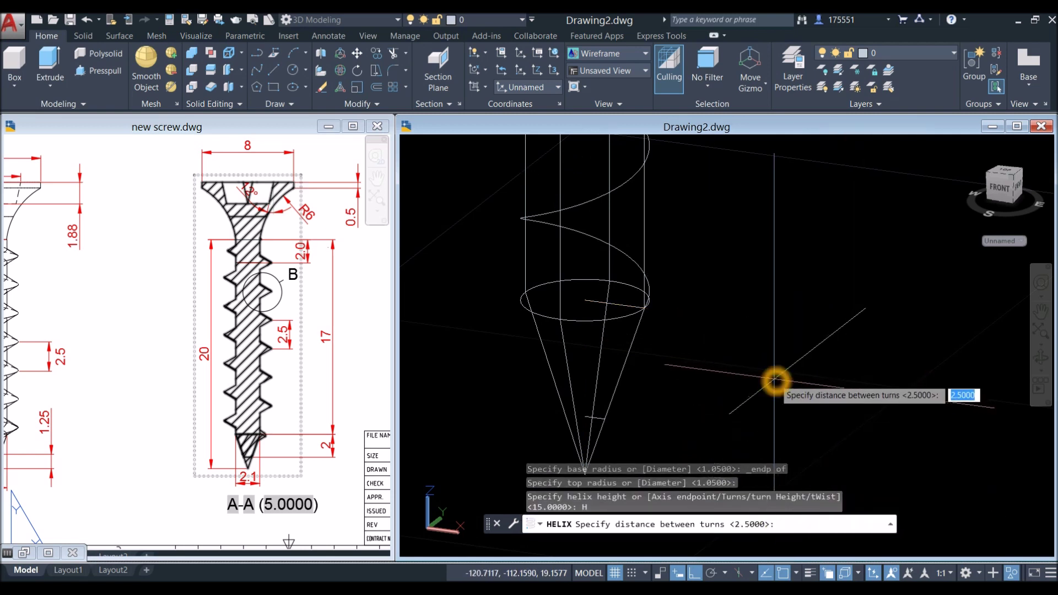
key("Return")
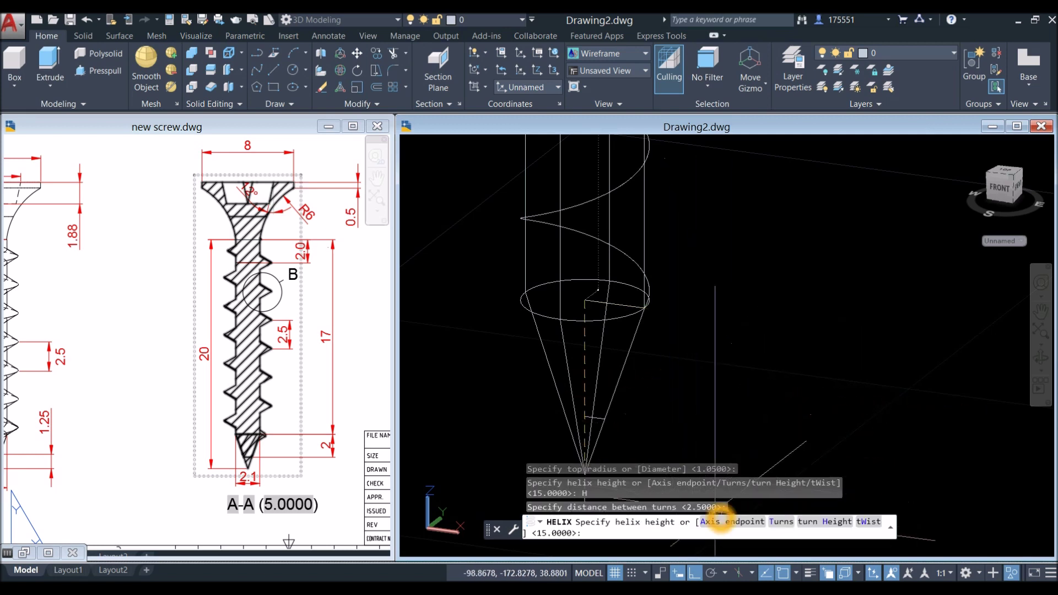
left_click(718, 523)
middle_click_drag(598, 359, 563, 368, "shift")
scroll(551, 361, "up", 4)
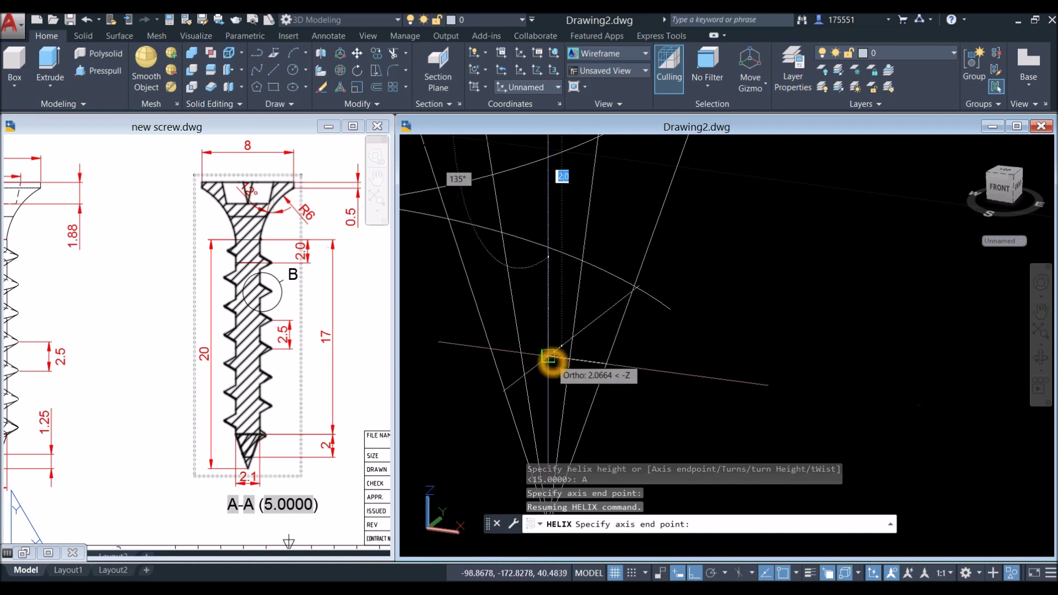
left_click(548, 357)
Draw a circle inside the pointed tip, centred on the guide line's axis end and reaching its outer end on the cone.
middle_click_drag(564, 368, 562, 393, "shift")
type("c")
key("Return")
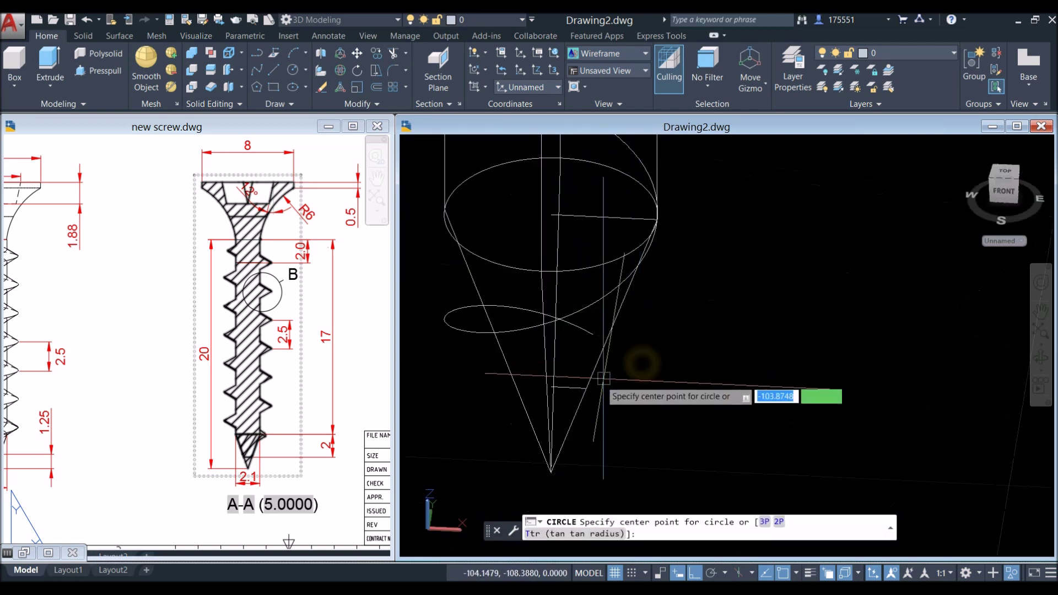
left_click(551, 387)
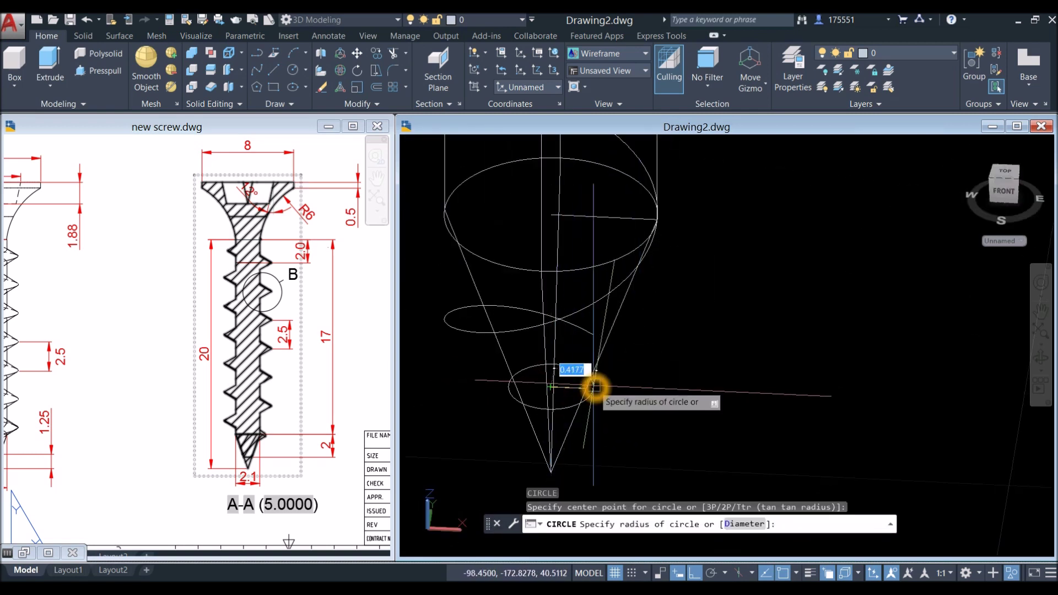
left_click(594, 388)
scroll(606, 370, "down", 2)
middle_click_drag(601, 300, 589, 363)
key("Escape")
Stretch the lower end of the tip helix onto the small circle in the cone, giving it an end radius of 0.35.
scroll(552, 376, "up", 3)
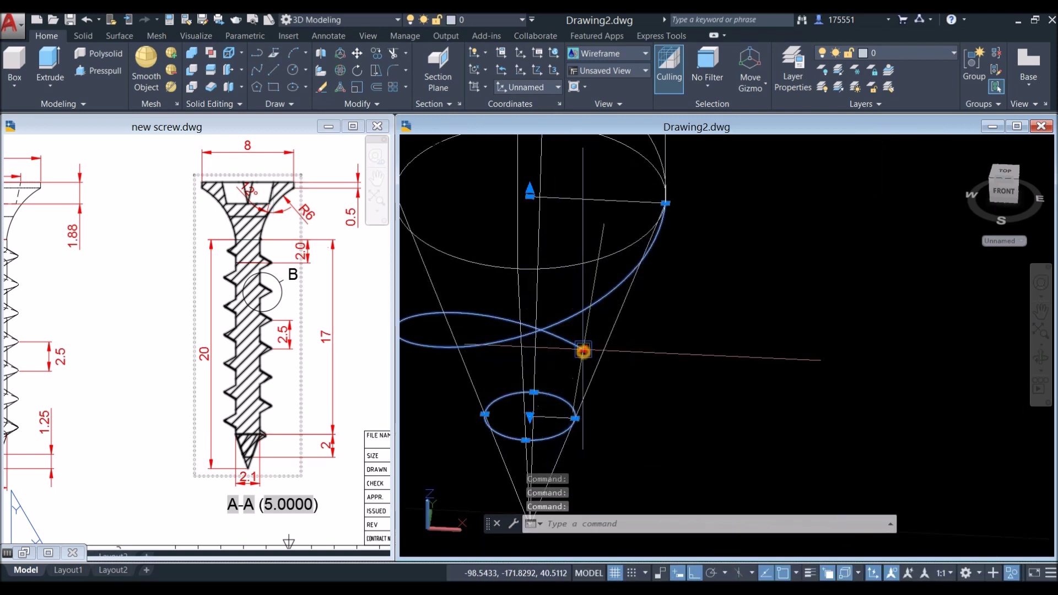
left_click(576, 420)
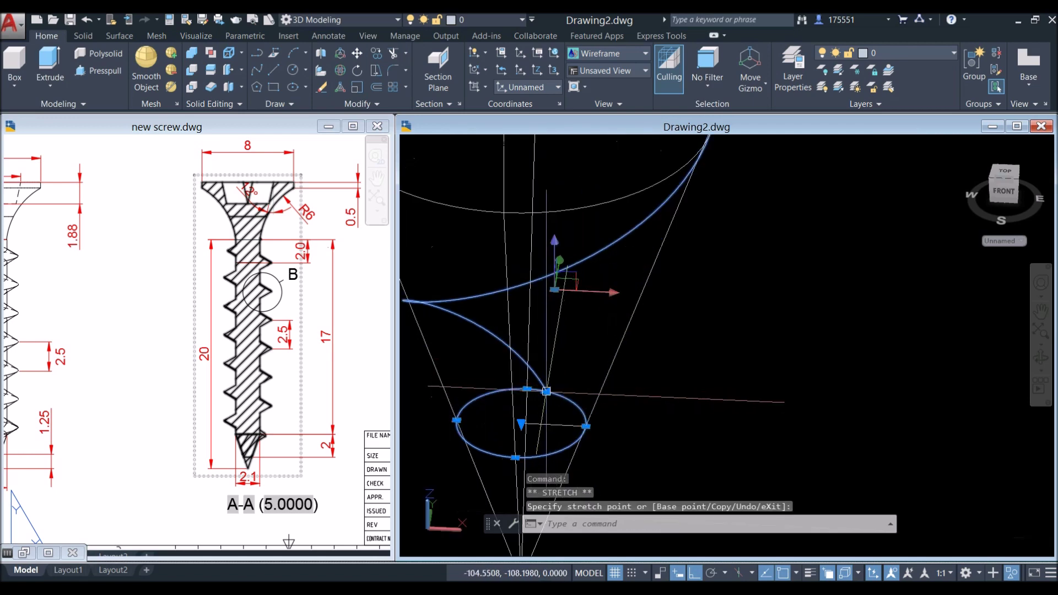
key("Escape")
middle_click_drag(651, 427, 570, 401, "shift")
left_click(571, 407)
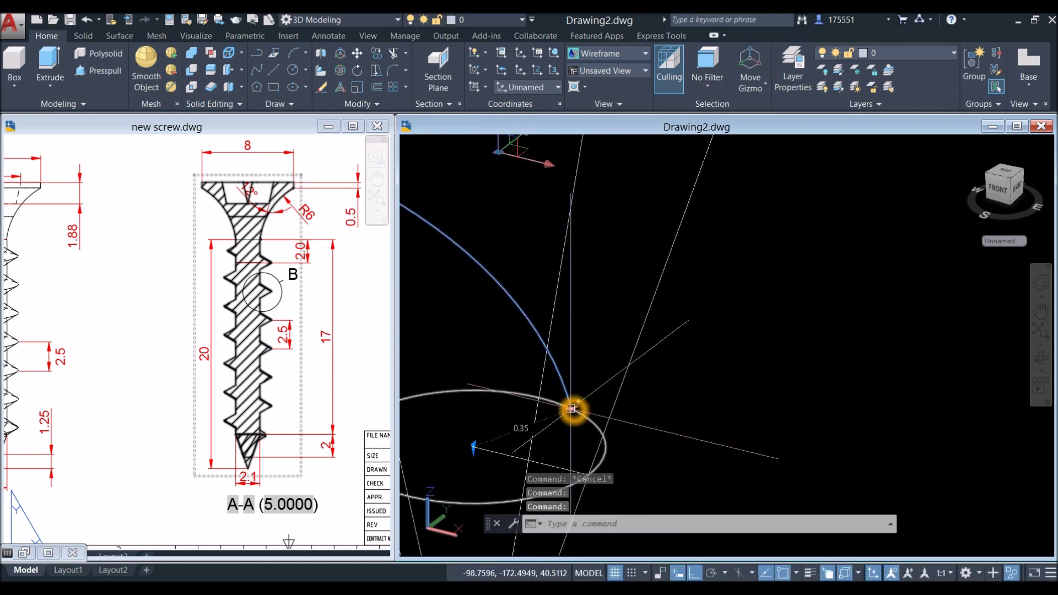
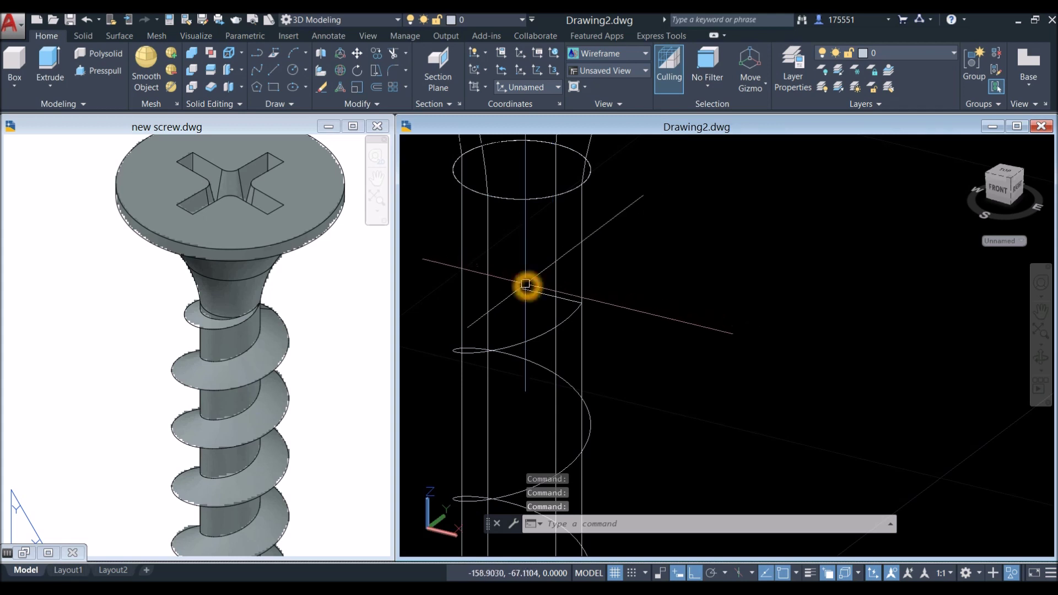
Draw a circle of radius 1.05 centred on the screw axis at the shank helix's upper end, snapping to the helix endpoint.
type("c")
key("Return")
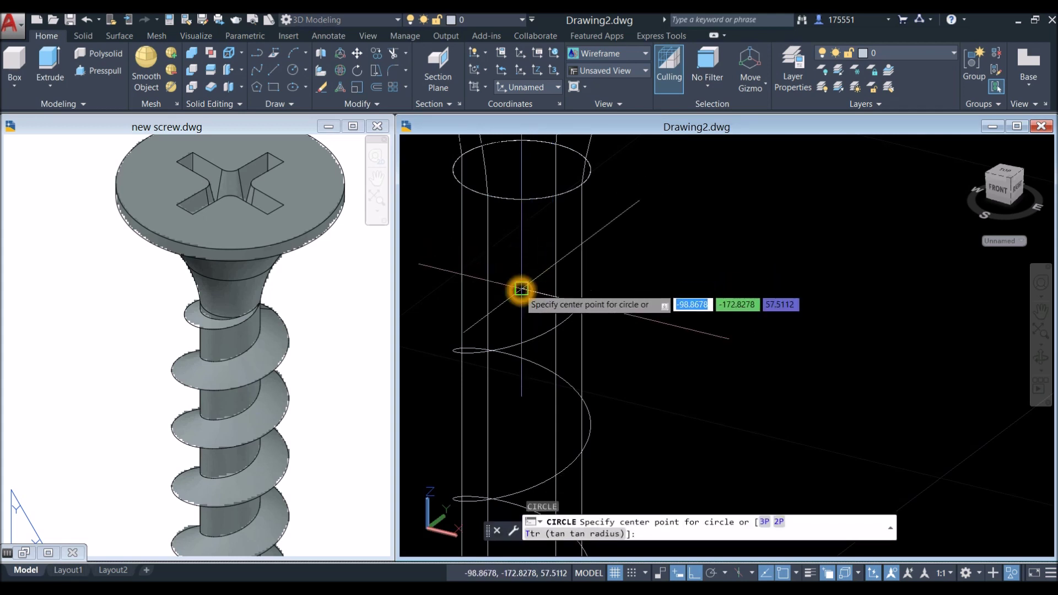
left_click(521, 288)
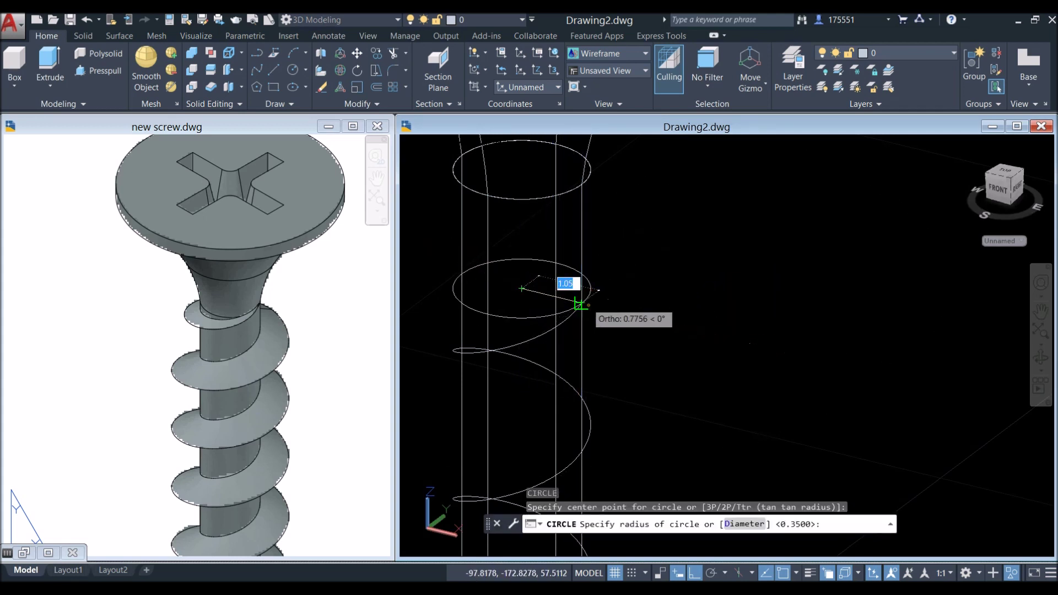
left_click(581, 303)
scroll(581, 286, "down", 3)
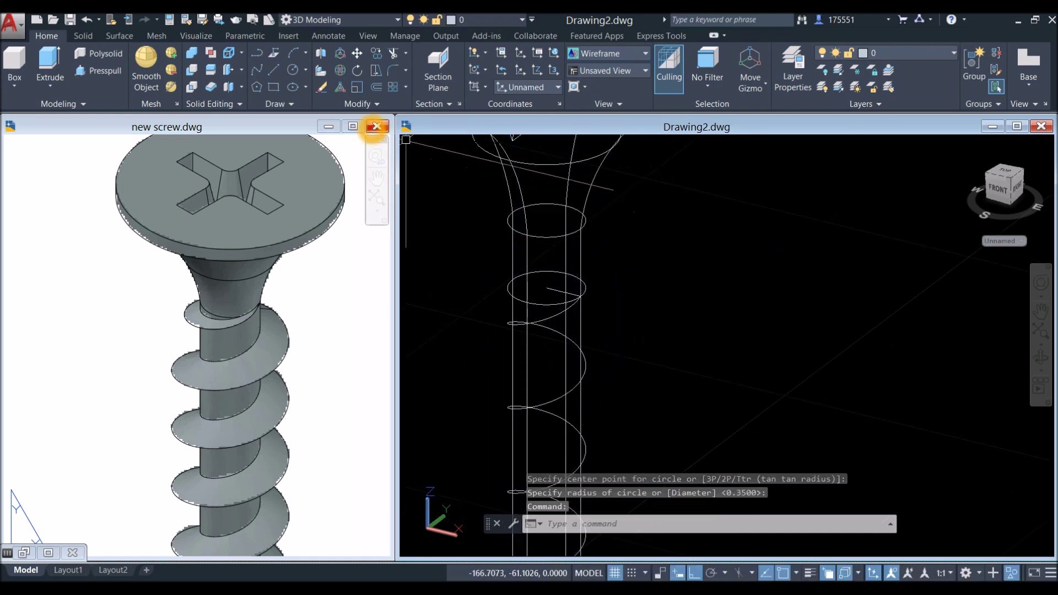
Start a third helix at the new circle's centre, snap its base radius to the shank helix's upper end, and accept the default 1.05 top radius.
left_click(291, 104)
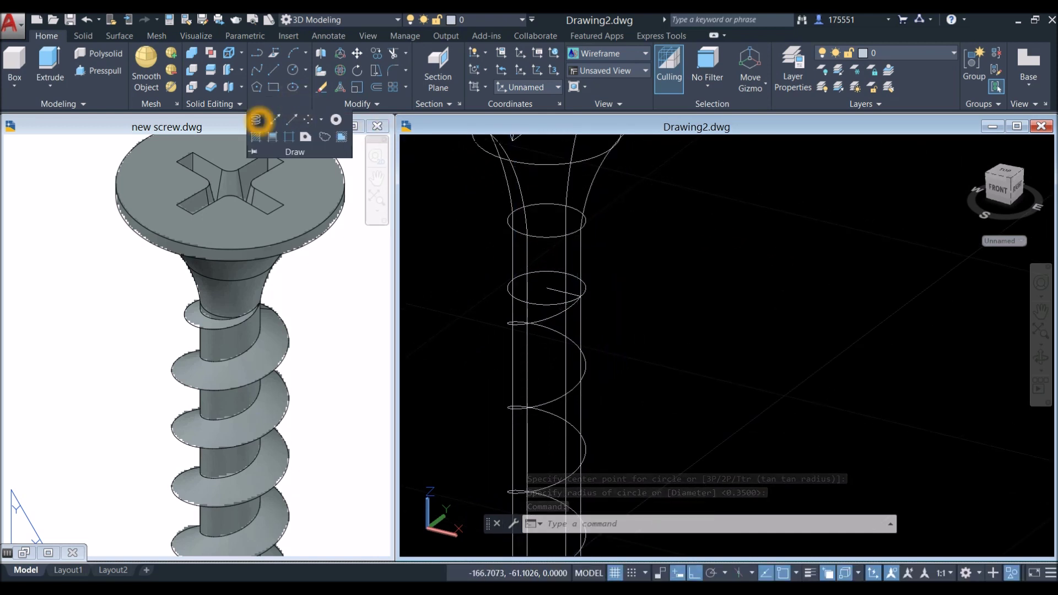
left_click(681, 249)
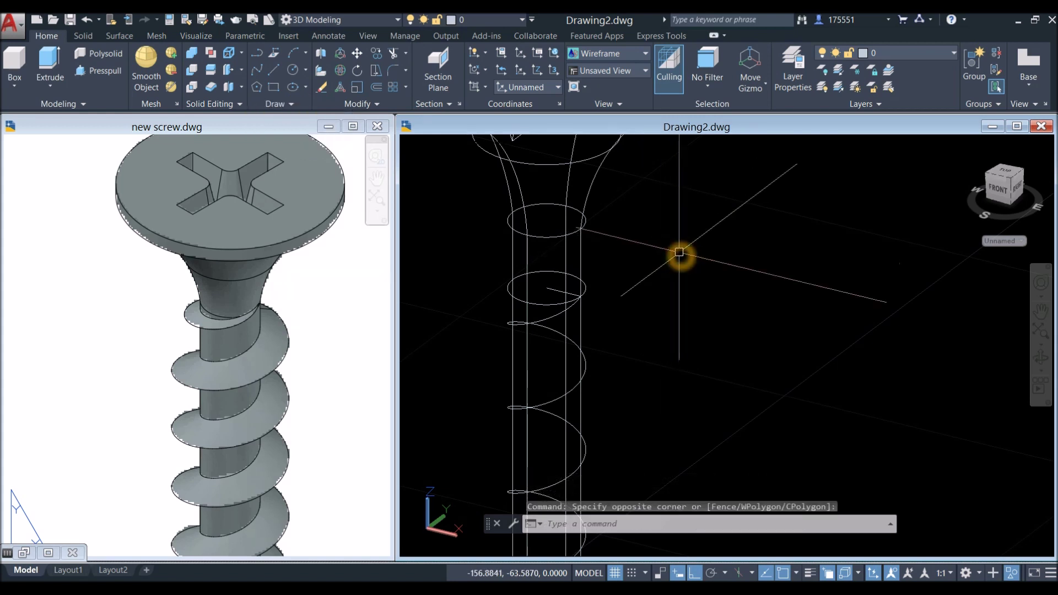
type("heli")
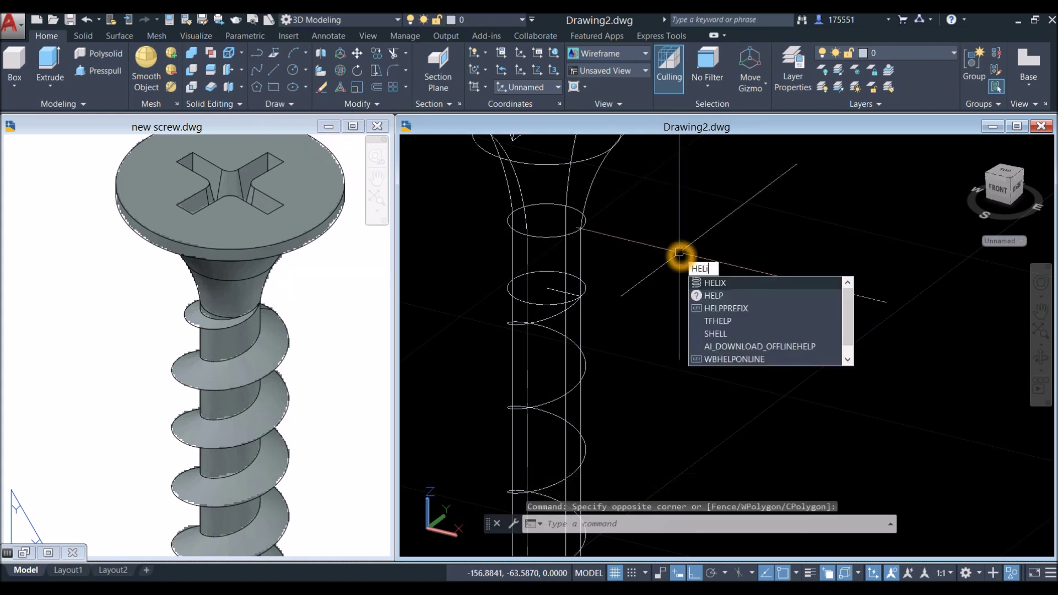
key("Return")
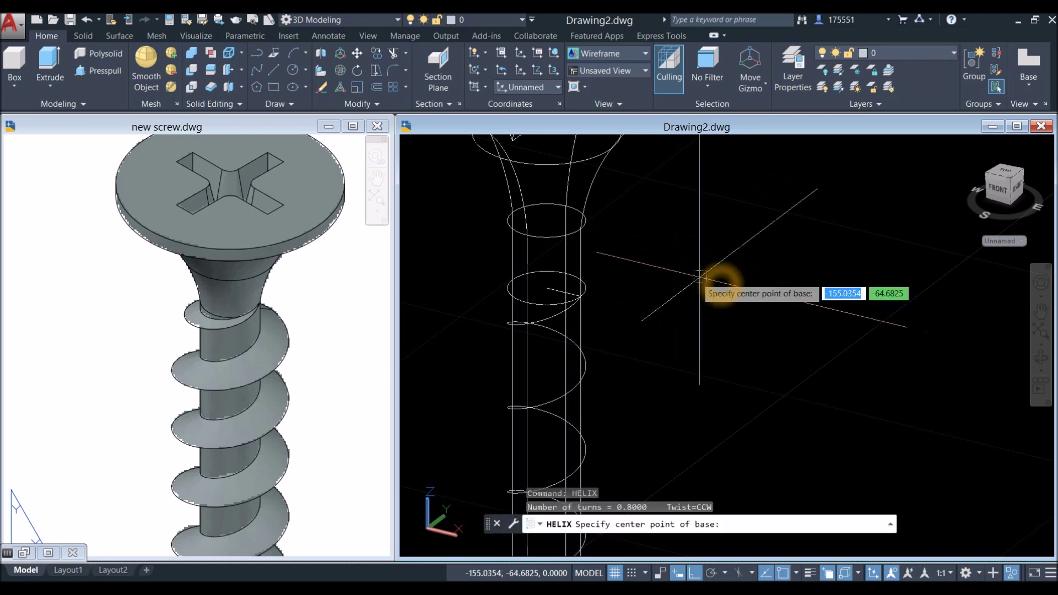
scroll(585, 293, "up", 2)
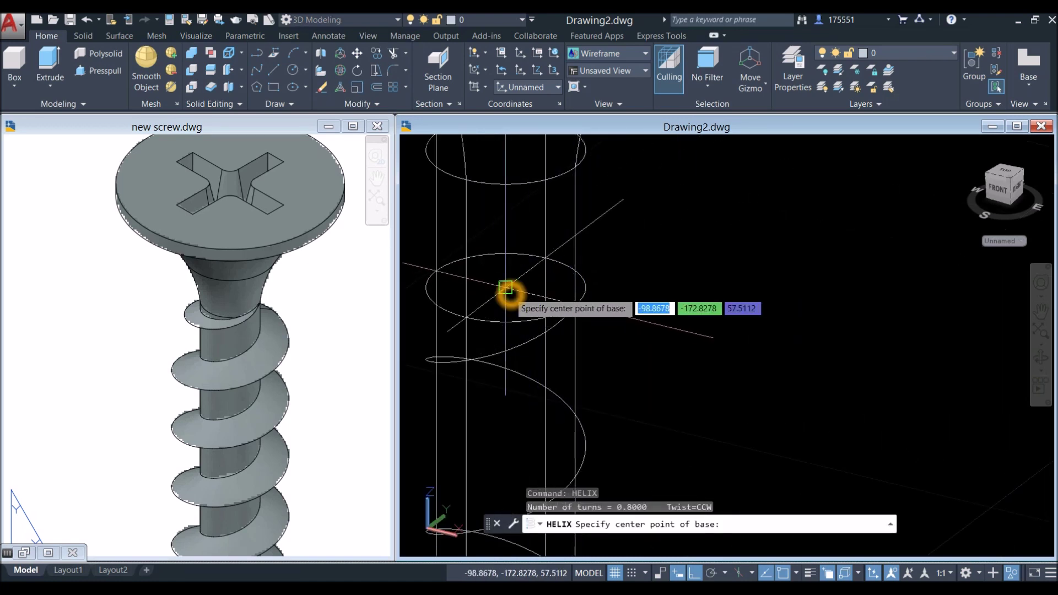
left_click(505, 287)
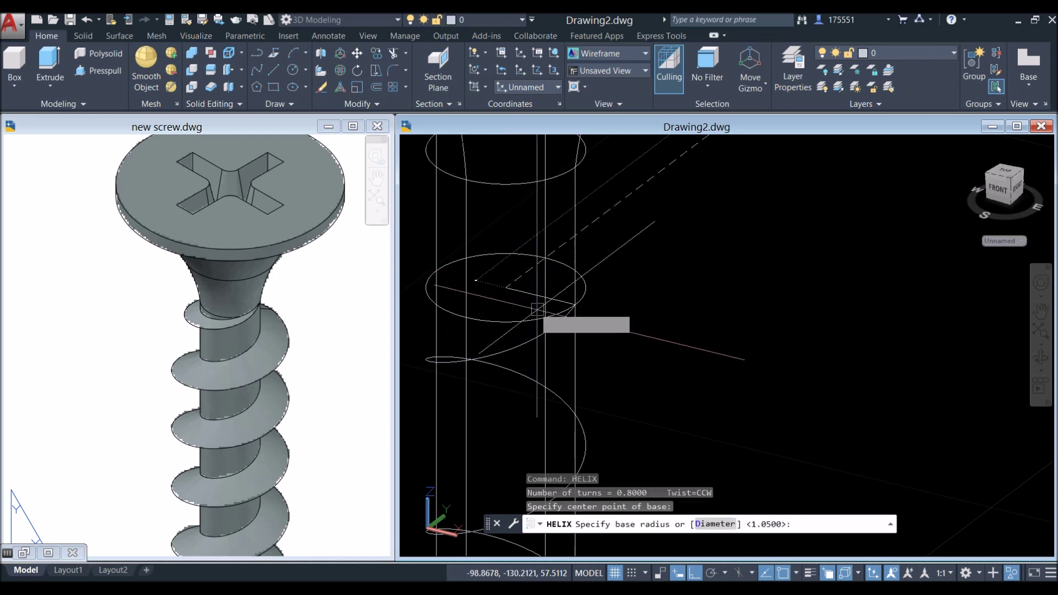
left_click(576, 306)
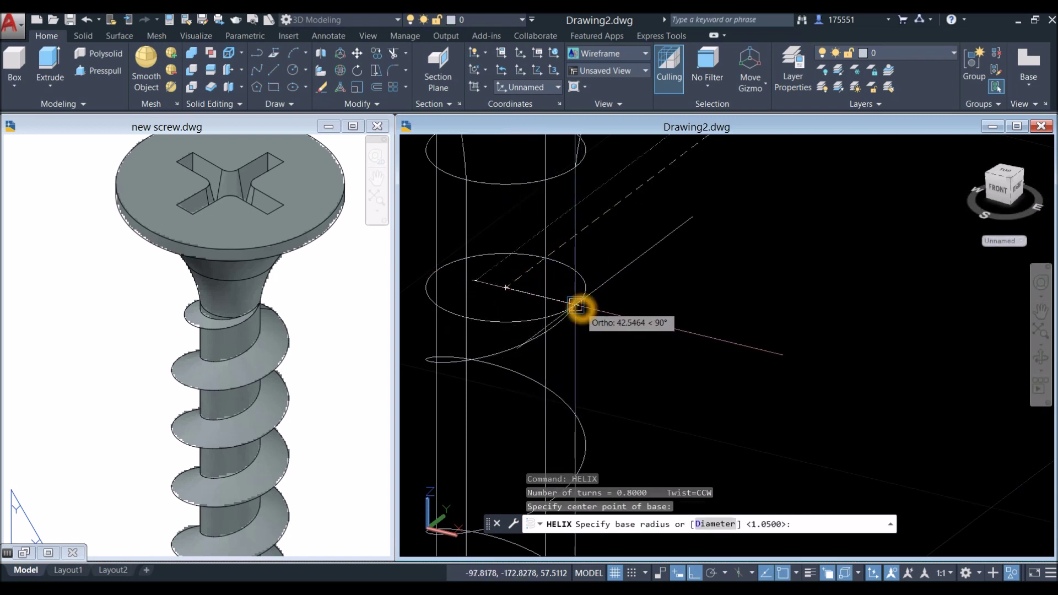
scroll(576, 306, "up", 3)
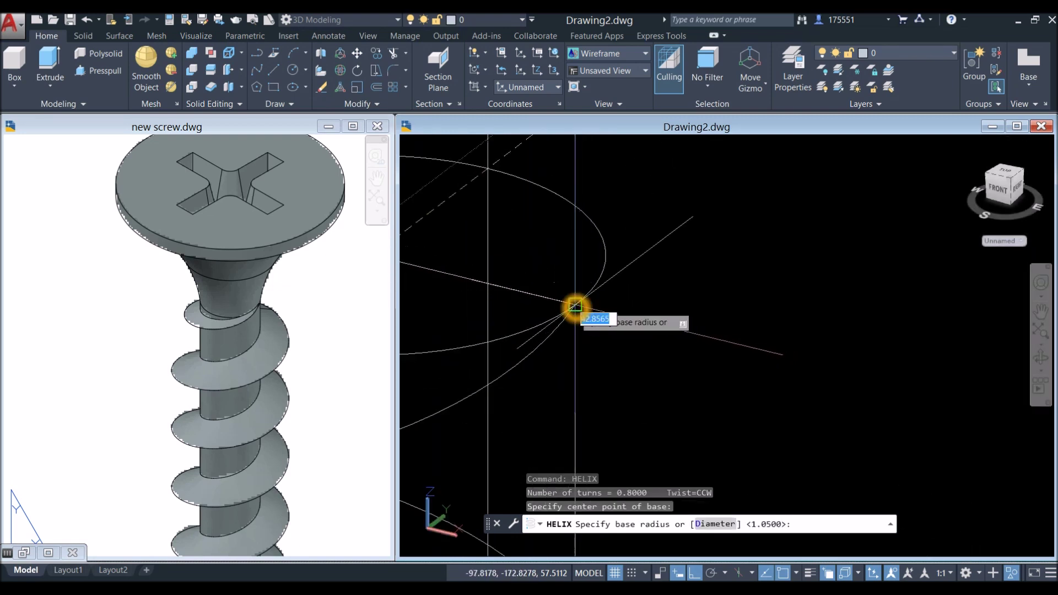
left_click(575, 306)
scroll(591, 300, "down", 3)
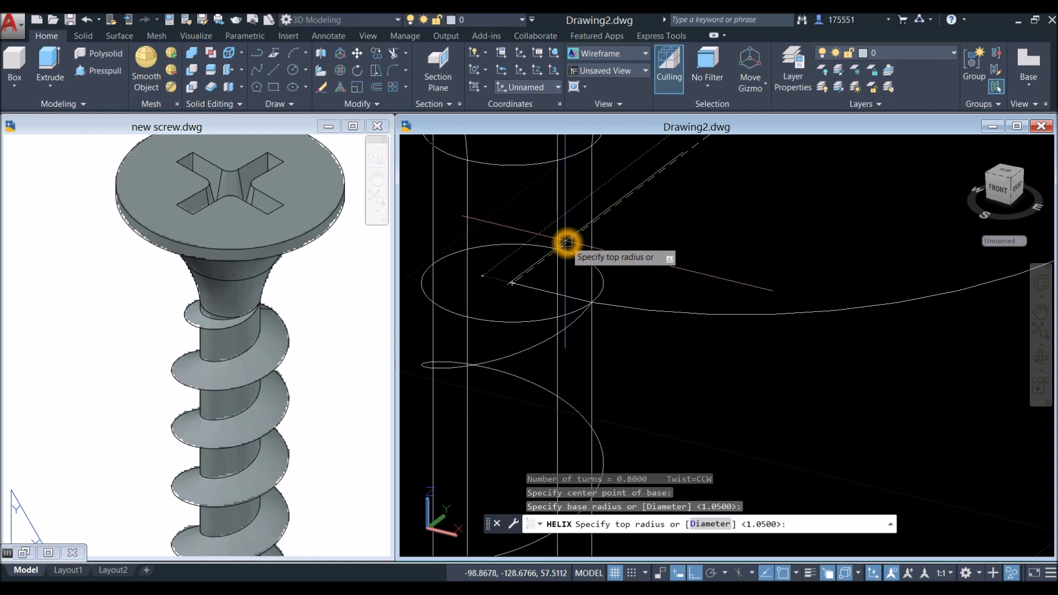
right_click(567, 242)
left_click(595, 251)
scroll(537, 239, "down", 2)
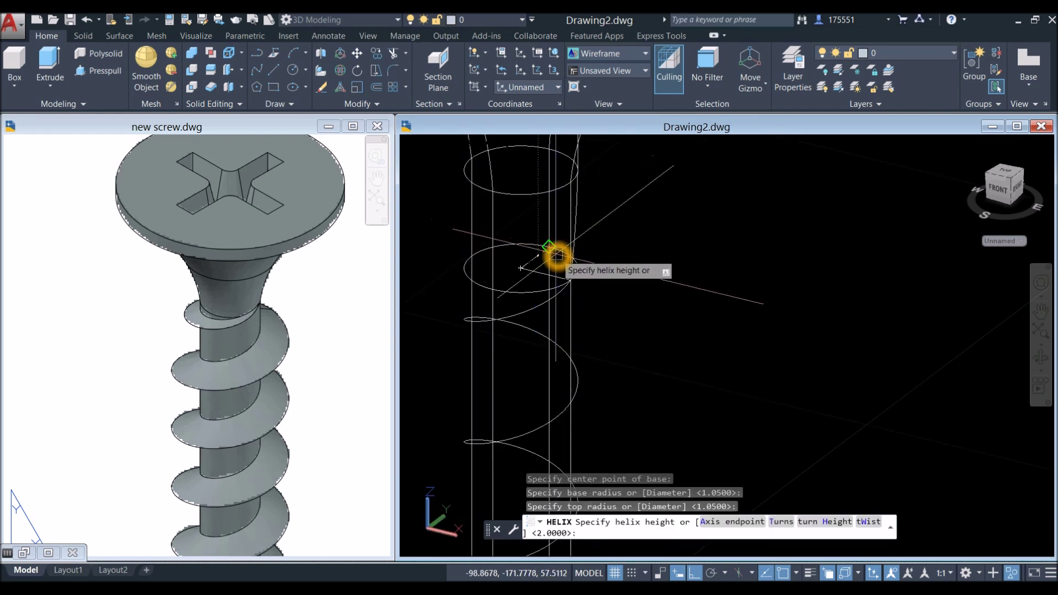
Keep the third helix's turn height at 2.5 and place its axis endpoint at the centre of the circle below the screw head.
right_click(572, 228)
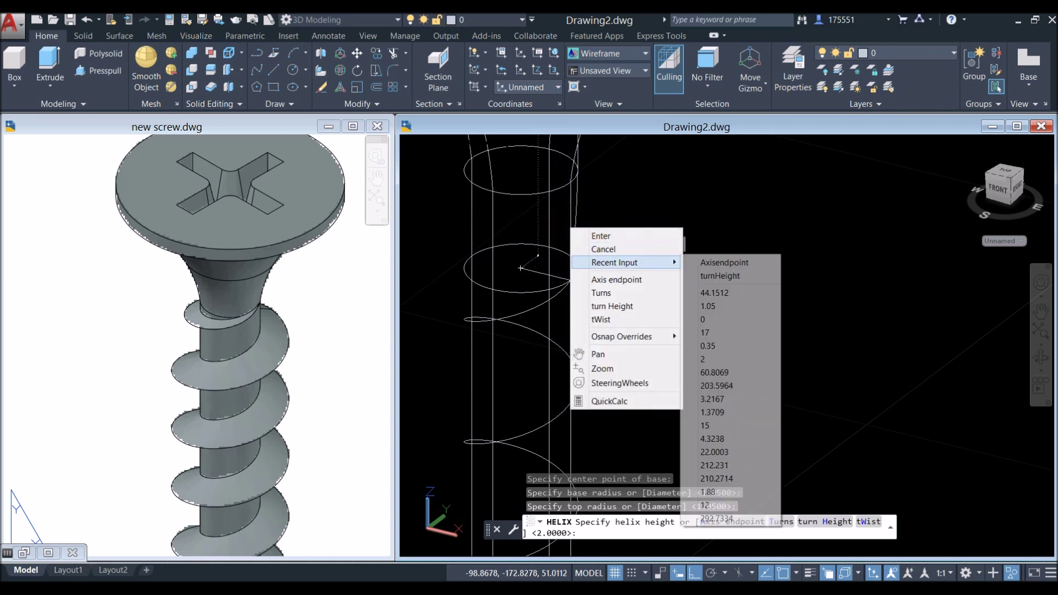
left_click(612, 306)
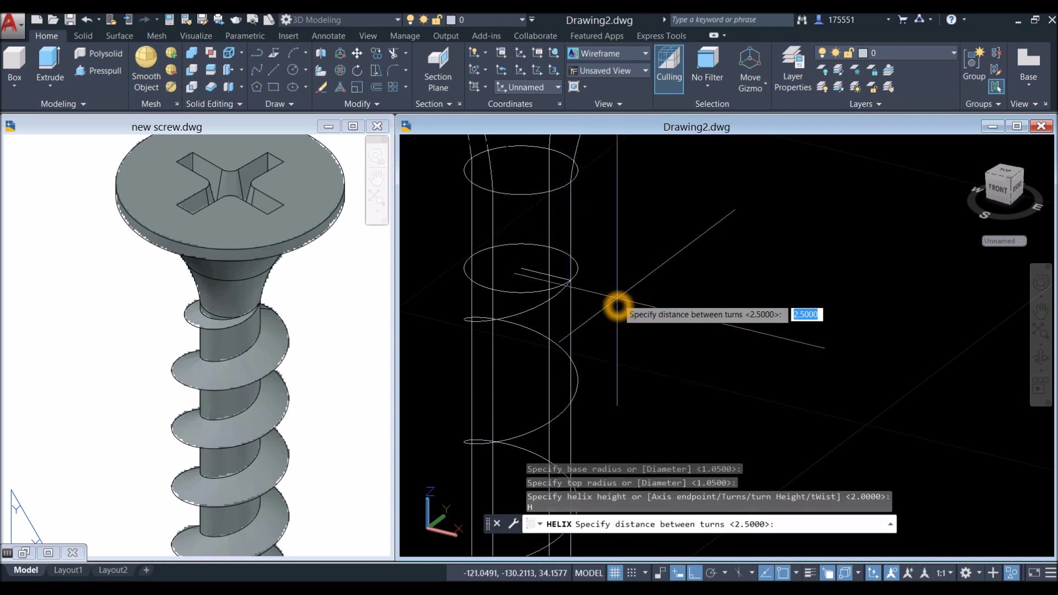
key("Return")
middle_click_drag(532, 241, 558, 270, "shift")
left_click(554, 251)
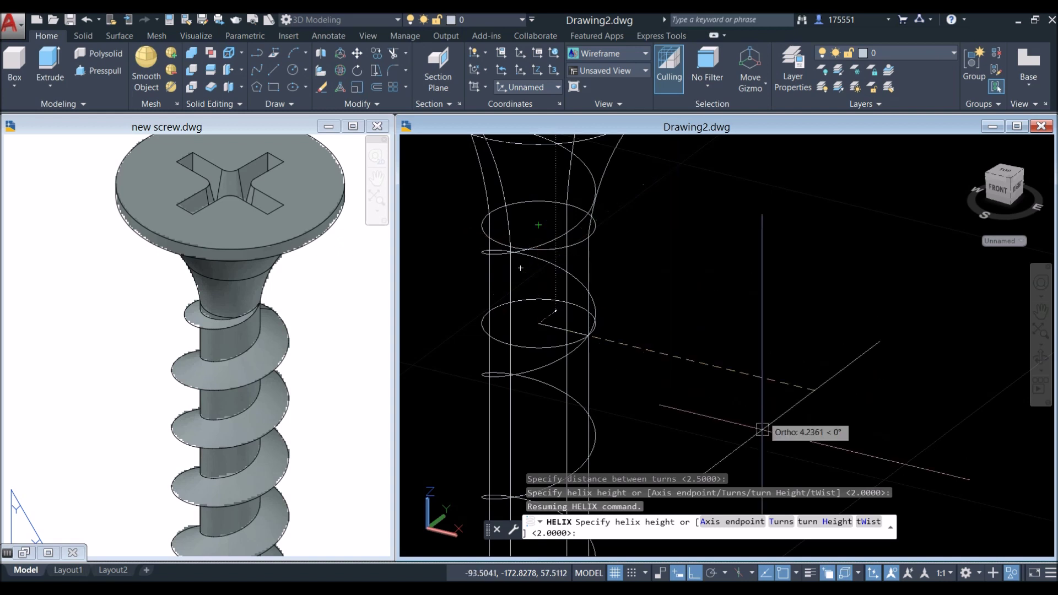
left_click(724, 523)
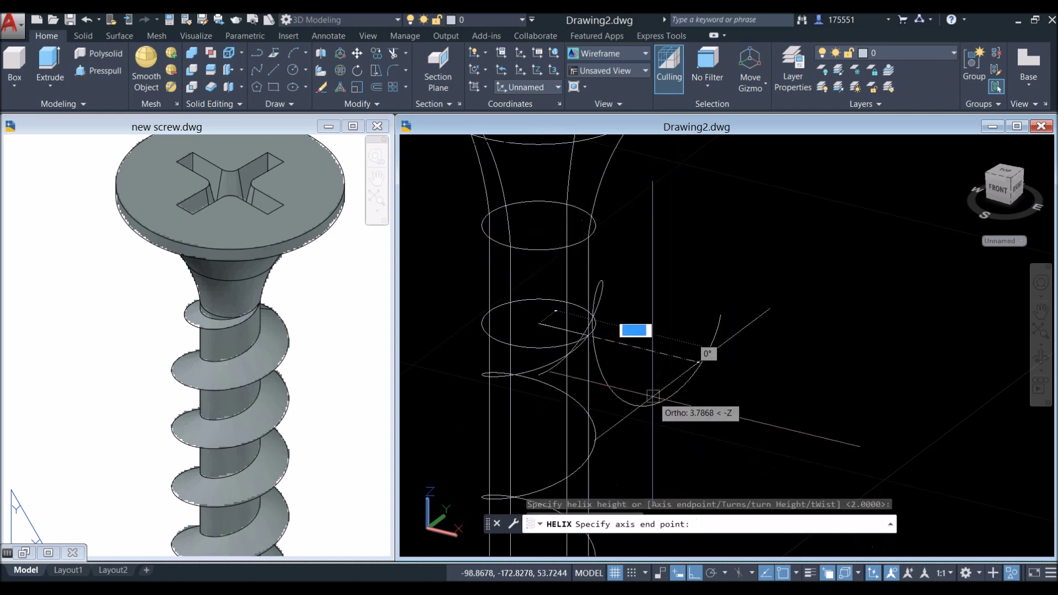
left_click(542, 225)
middle_click_drag(646, 285, 564, 283, "shift")
scroll(570, 289, "down", 3)
scroll(485, 409, "up", 8)
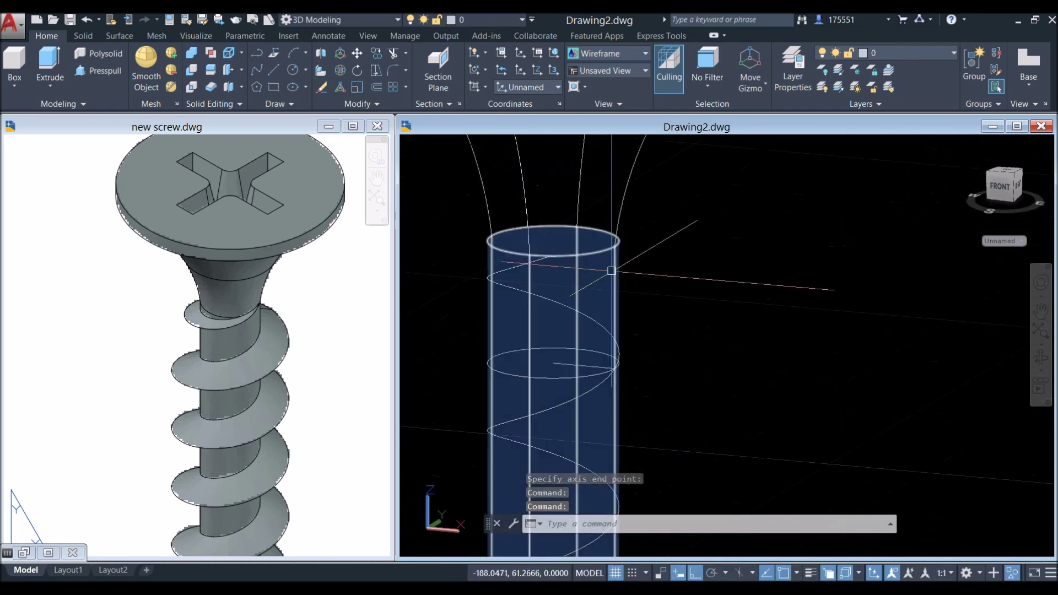
Stretch the upper end of the helix below the head inward toward the screw axis by 0.1.
left_click(598, 322)
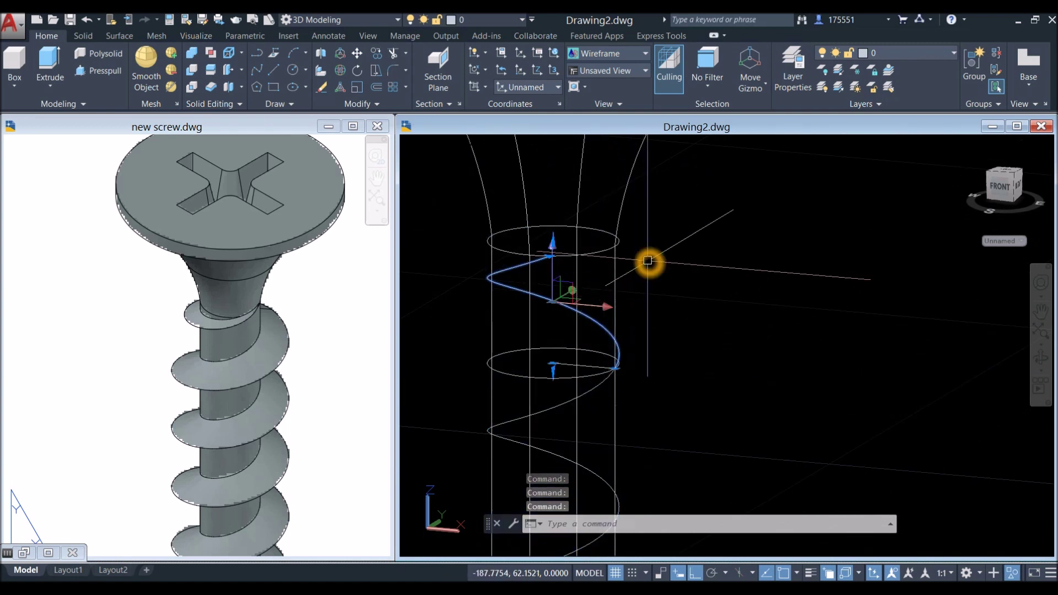
key("Escape")
middle_click_drag(623, 248, 531, 262, "shift")
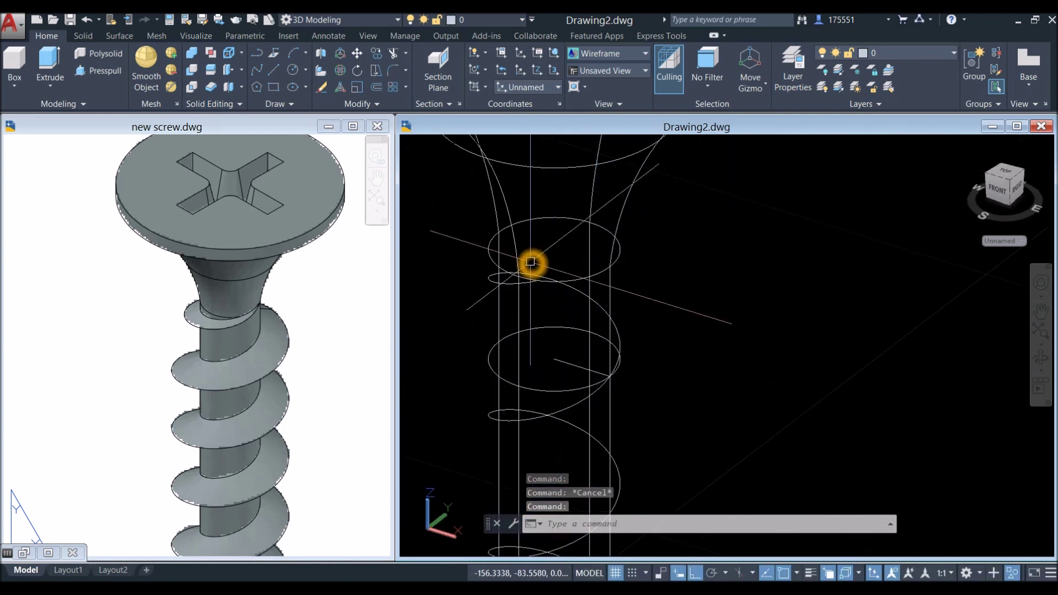
scroll(531, 262, "up", 5)
left_click(525, 323)
left_click(551, 315)
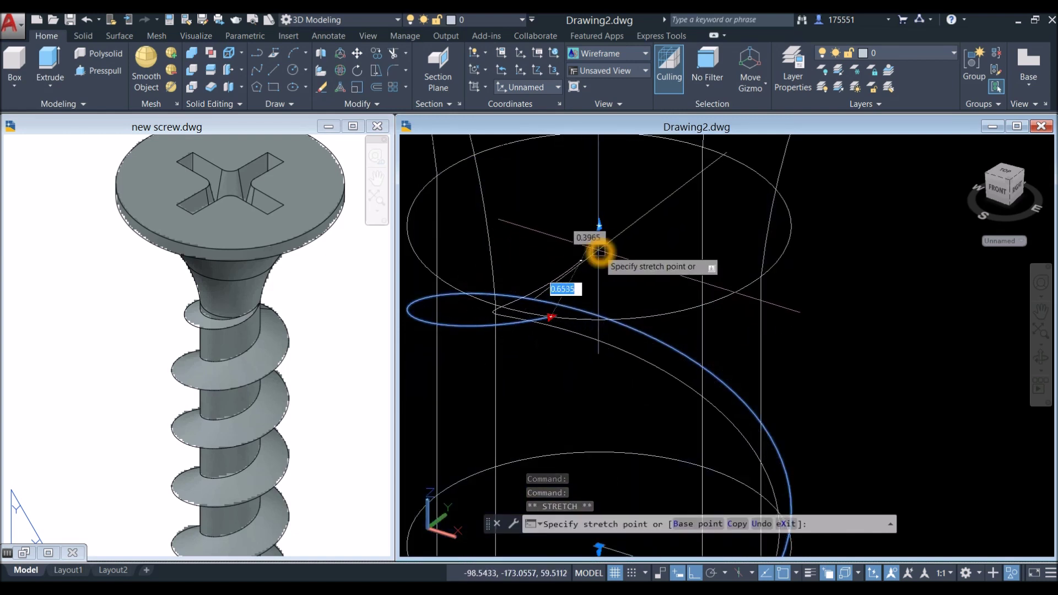
type(".1")
key("Return")
key("Escape")
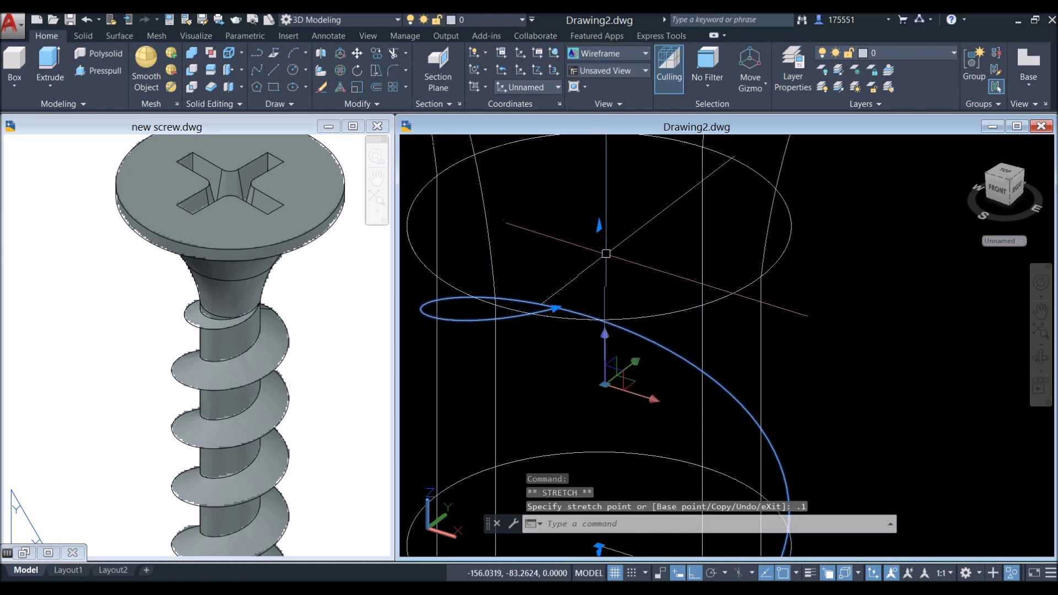
scroll(605, 253, "down", 2)
middle_click_drag(733, 288, 606, 275, "shift")
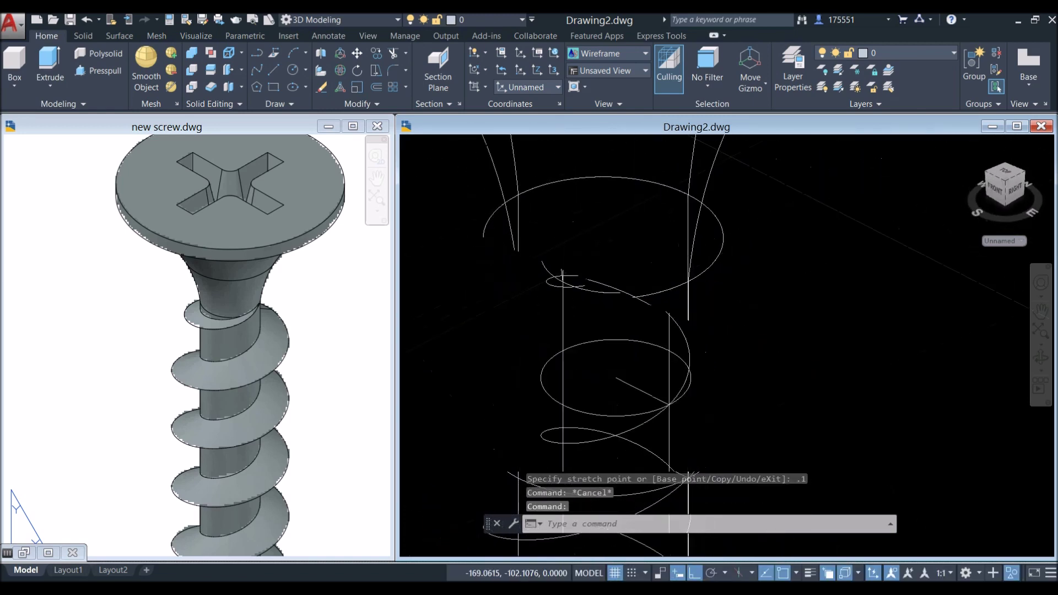
left_click(454, 148)
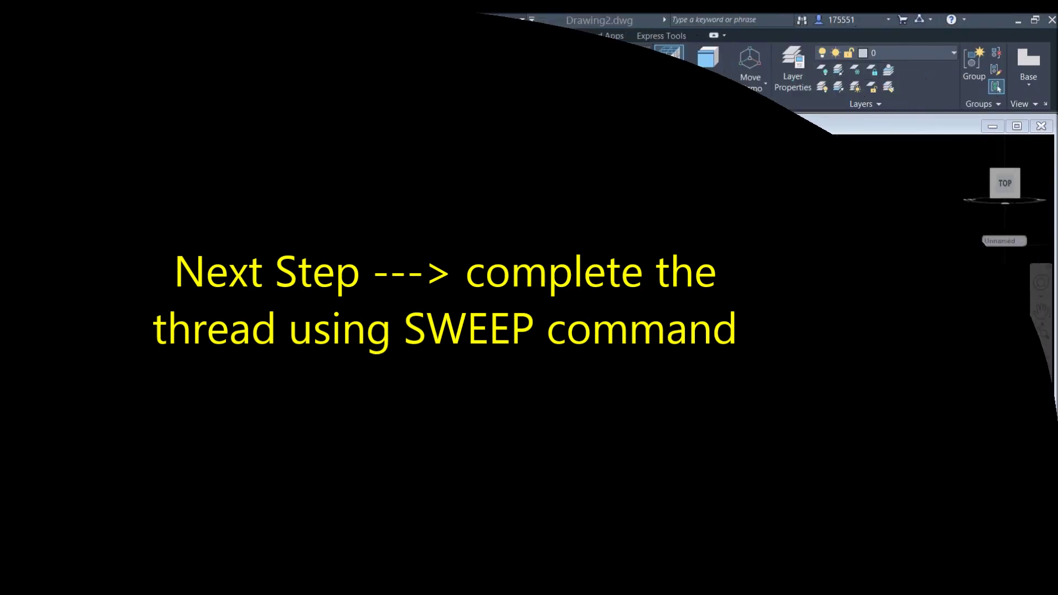
Draw a 3-sided polygon beside the shank, circumscribed about a circle, with its apex pointing away from the screw.
left_click(697, 359)
left_click(685, 326)
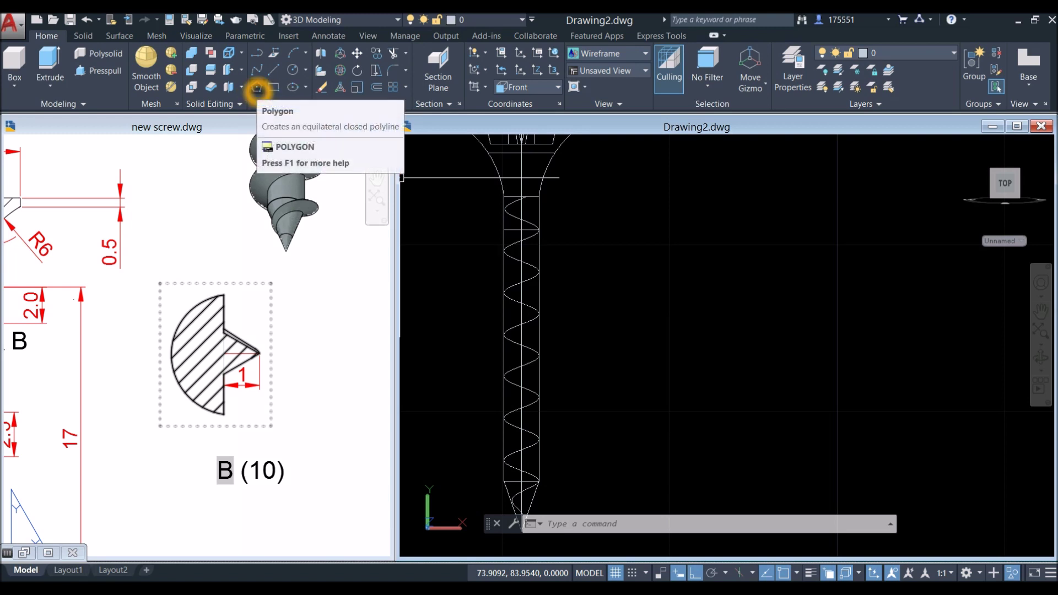
left_click(256, 89)
left_click(643, 270)
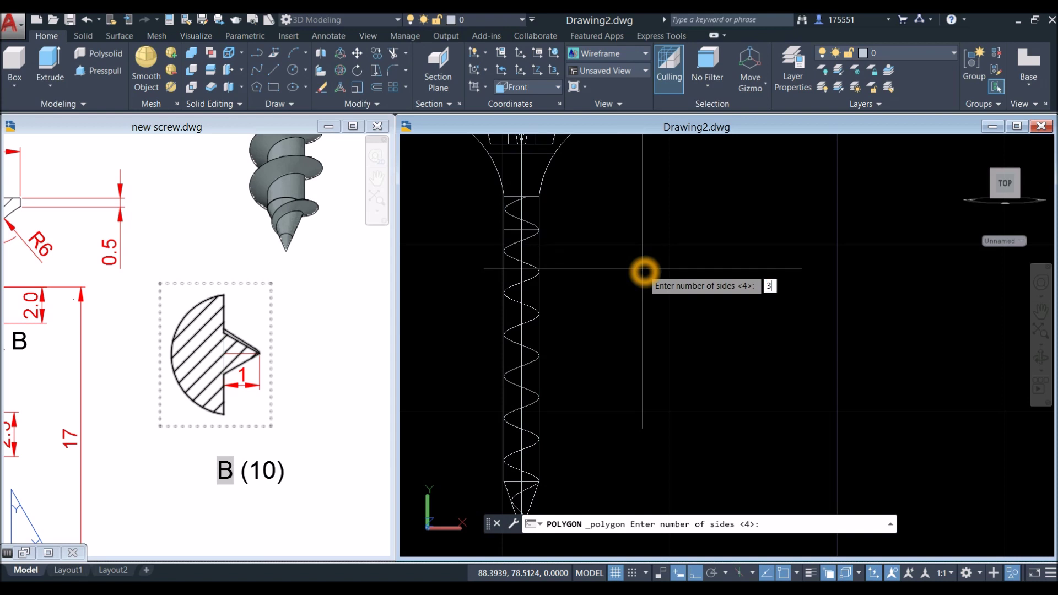
key("Return")
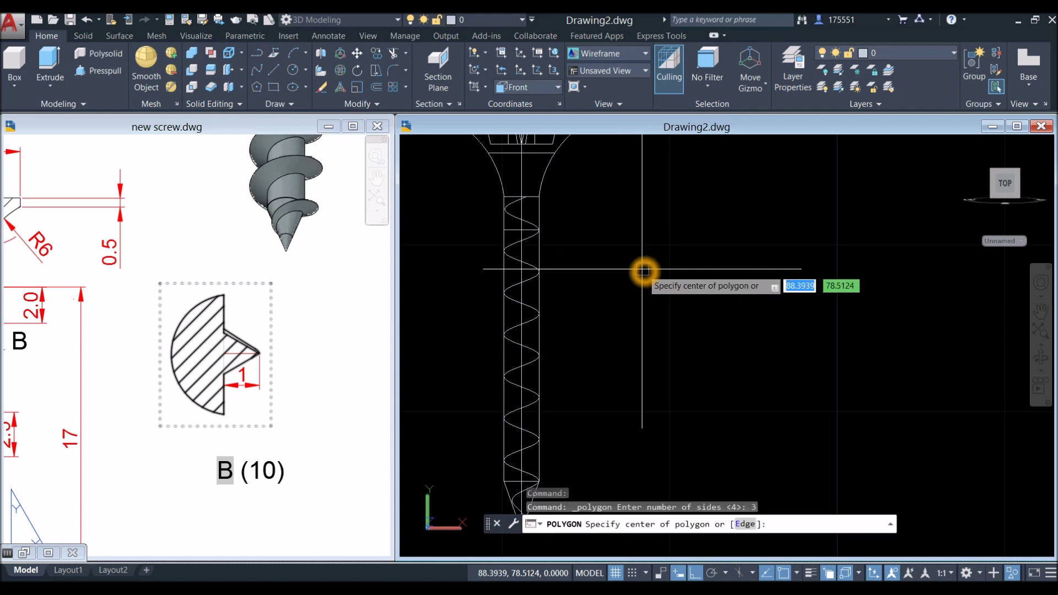
left_click(621, 315)
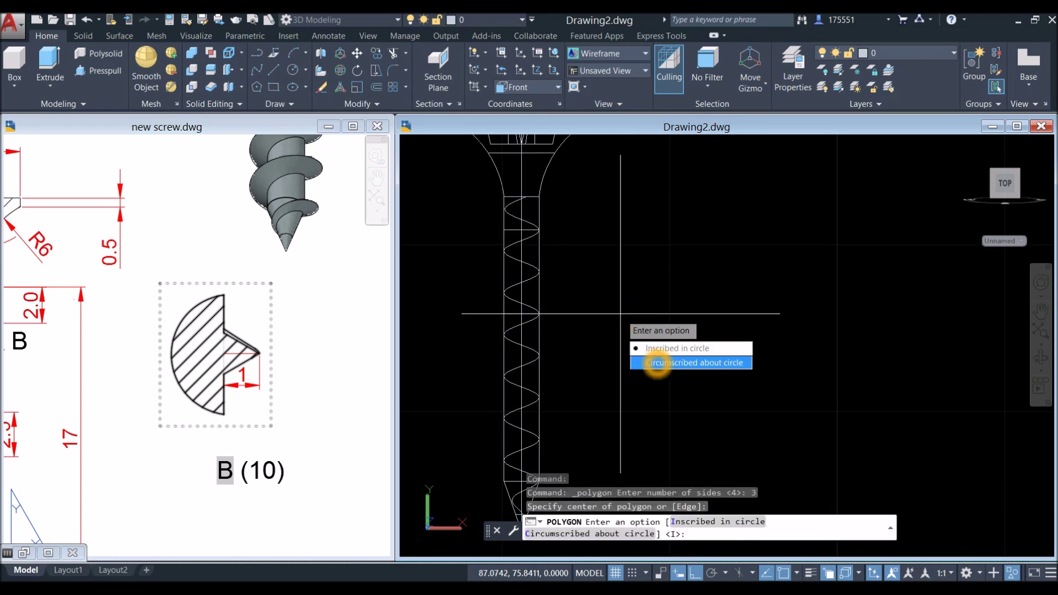
left_click(658, 362)
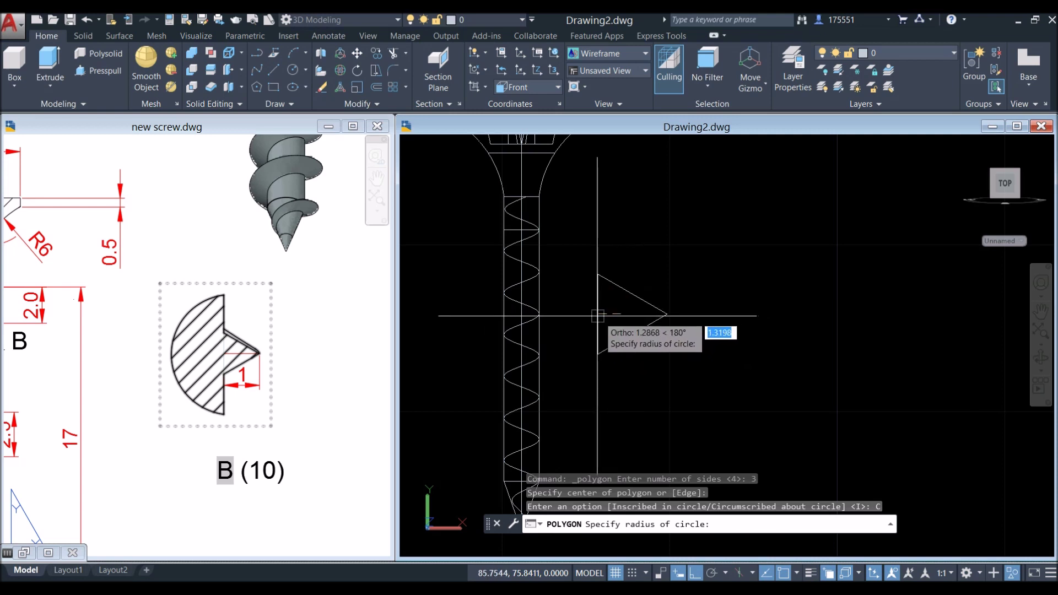
left_click(600, 313)
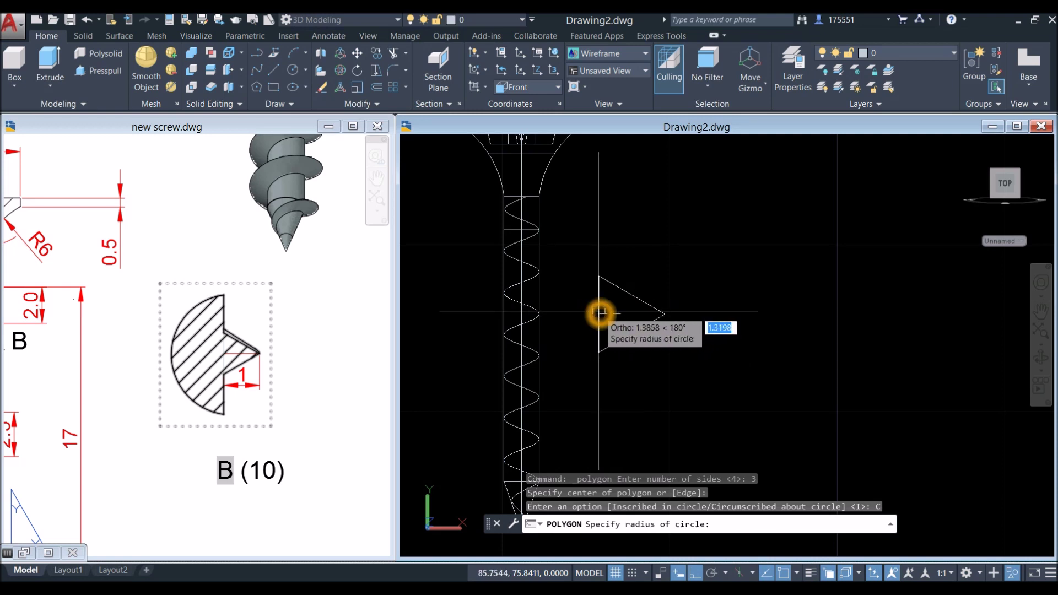
left_click(605, 309)
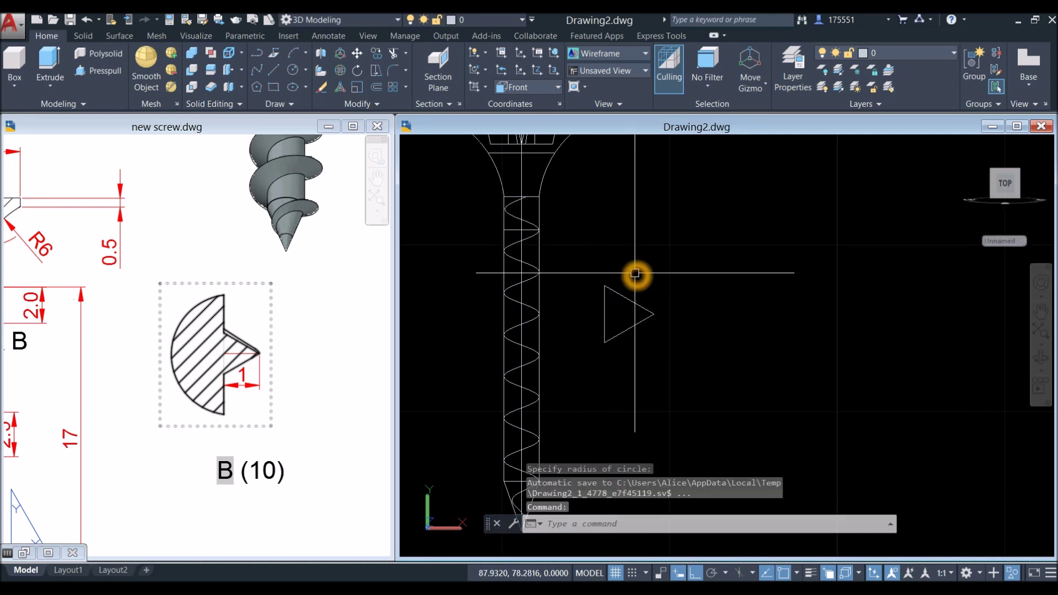
Draw a horizontal line of length 1 from the midpoint of the triangle's vertical side toward its apex.
type("l")
key("Return")
scroll(604, 312, "up", 5)
left_click(605, 314)
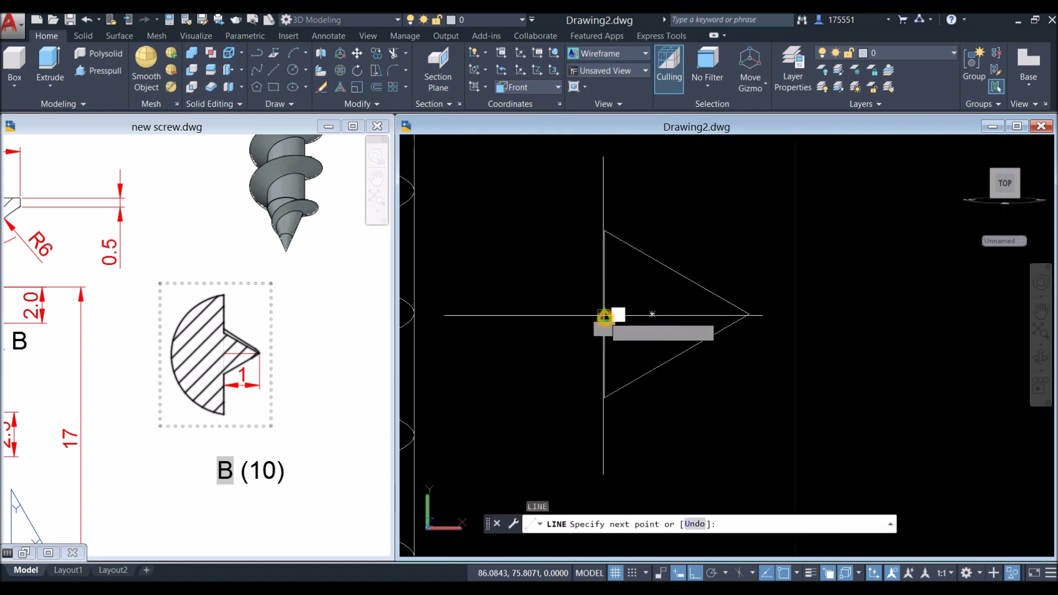
left_click(692, 324)
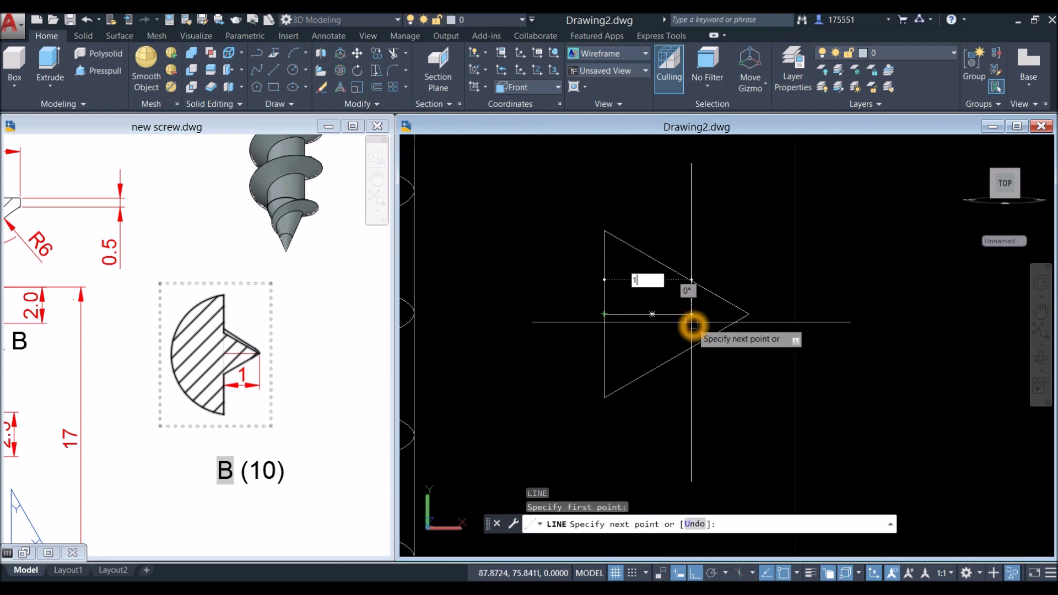
key("Return")
right_click(700, 247)
left_click(714, 253)
left_click(670, 270)
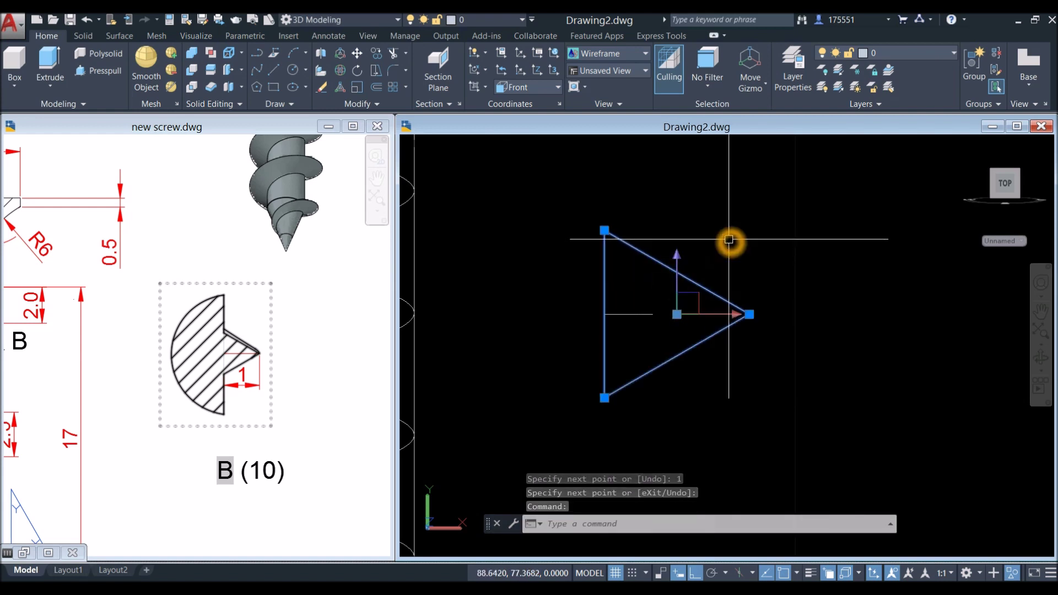
key("Escape")
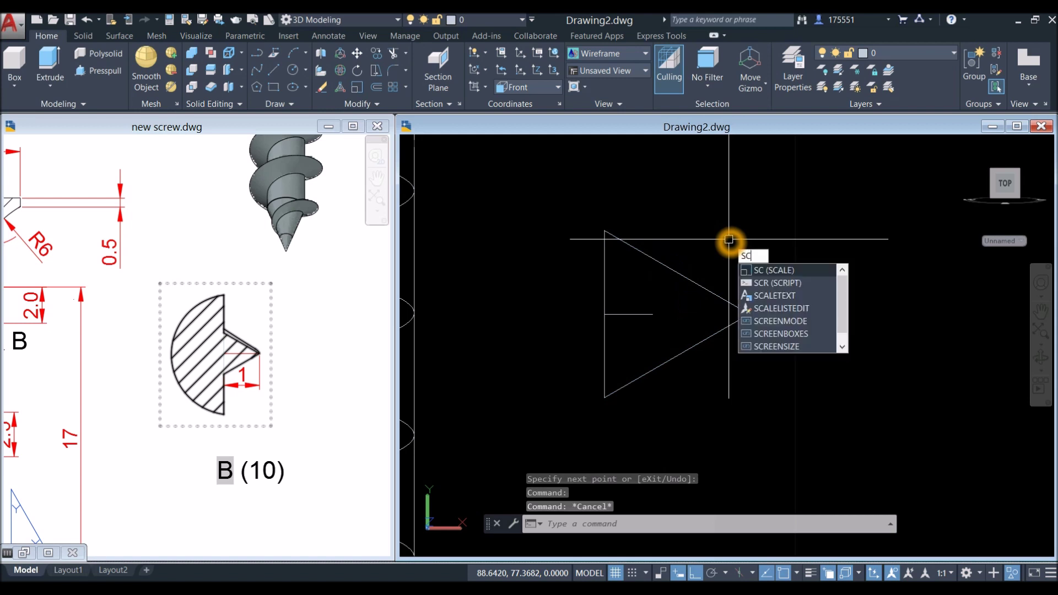
Scale the triangle by reference from its vertical side's midpoint, so its apex meets the end of the 1-unit line.
key("Return")
left_click(666, 272)
key("Return")
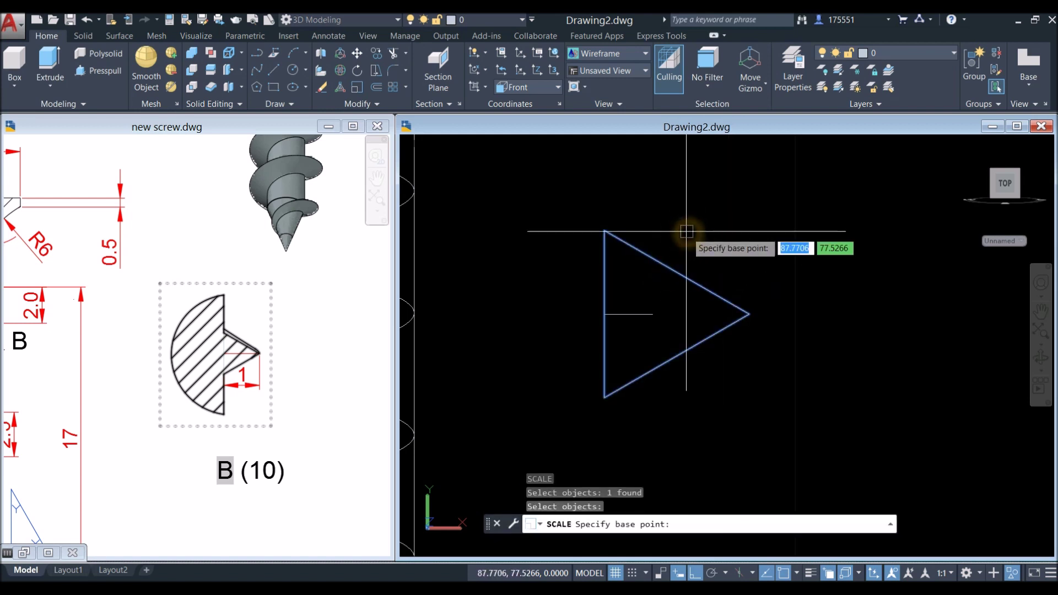
left_click(604, 314)
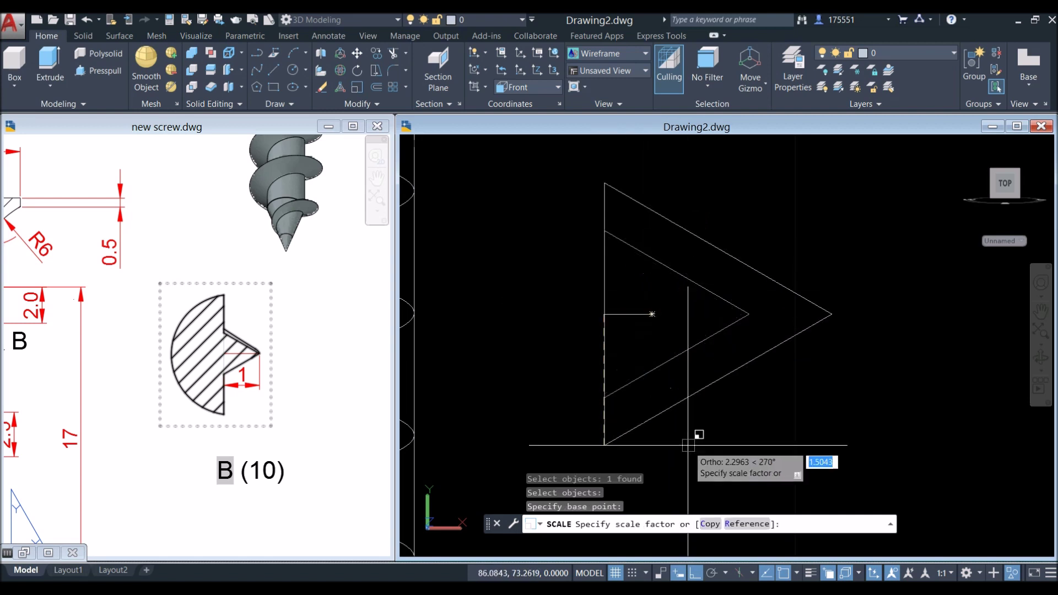
left_click(740, 525)
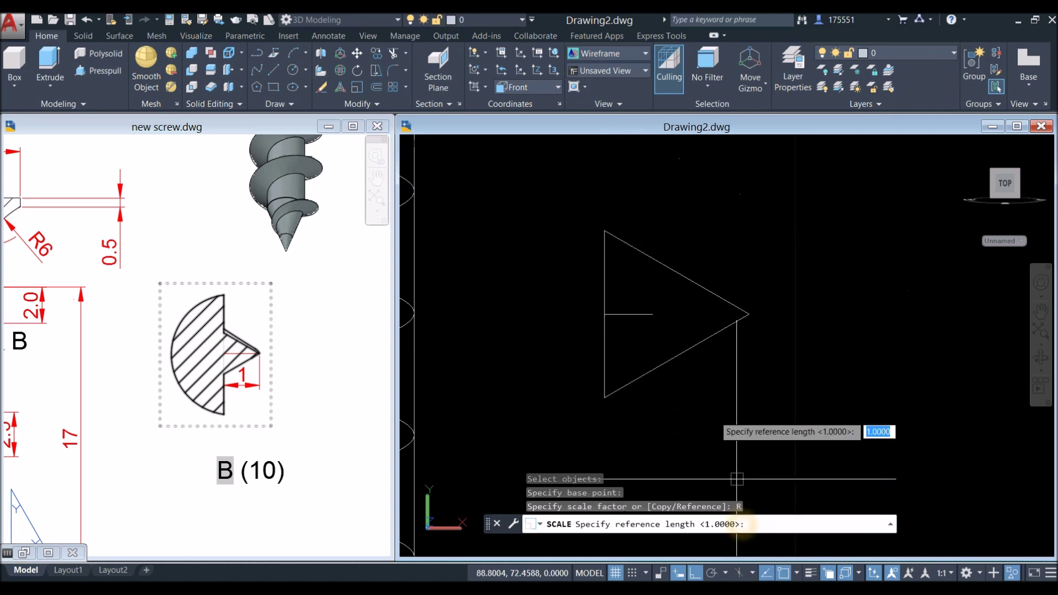
left_click(605, 314)
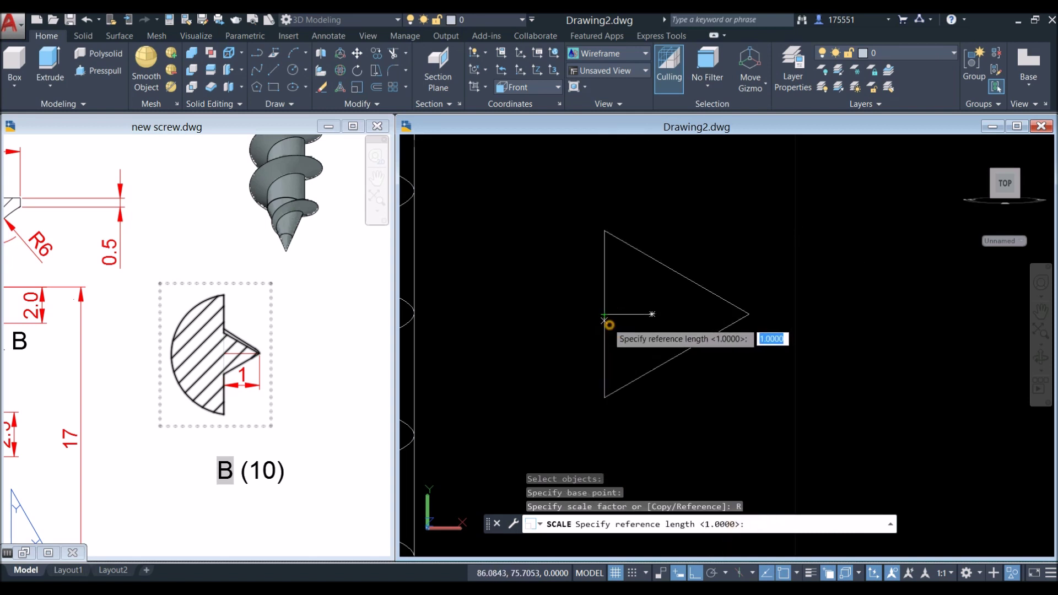
left_click(753, 315)
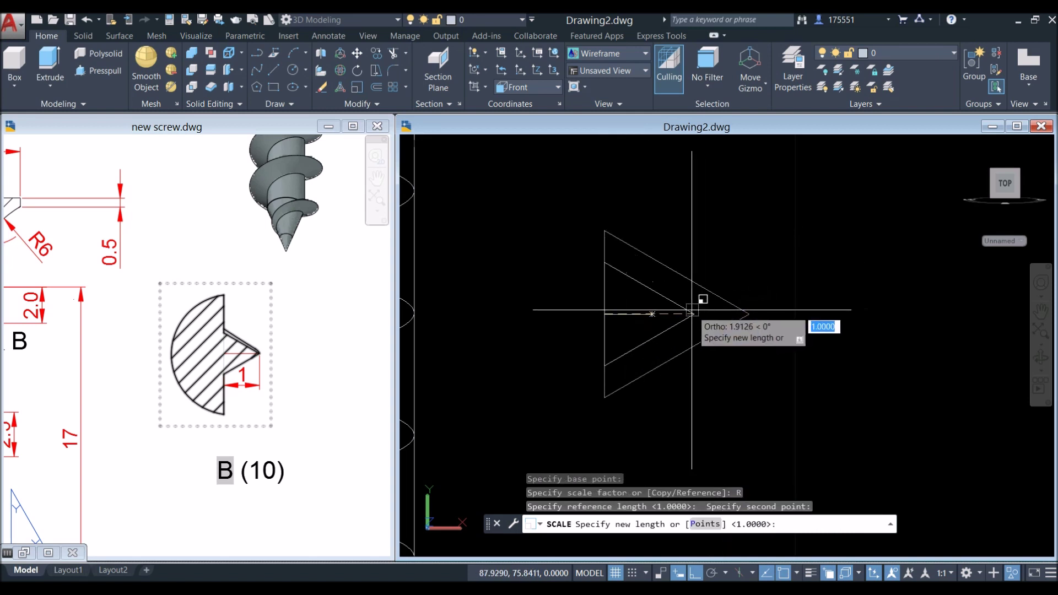
left_click(652, 314)
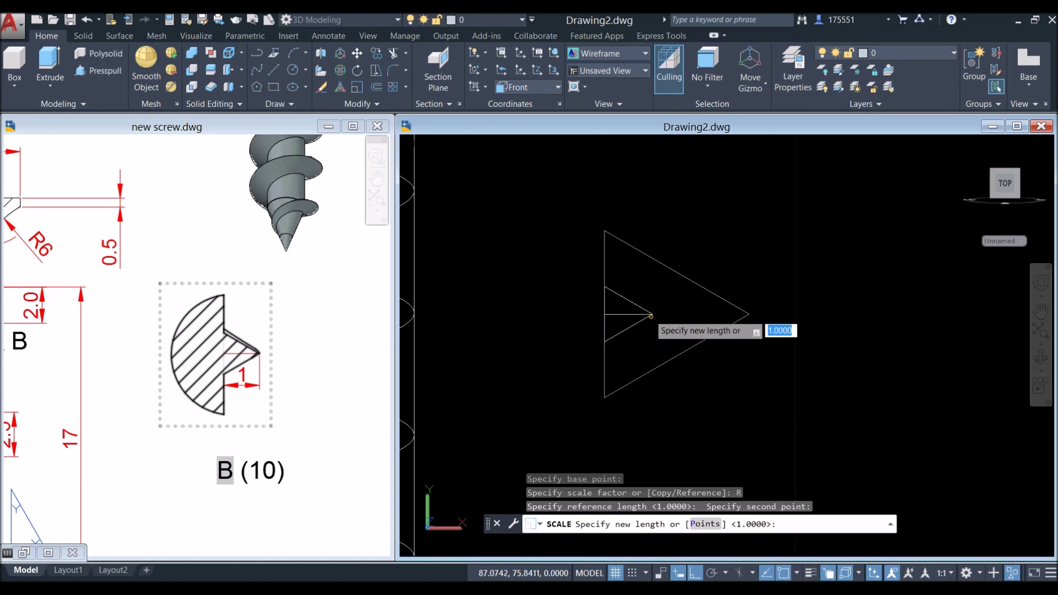
left_click(652, 314)
Make two copies of the scaled triangle in a horizontal row beside the original.
left_click(620, 296)
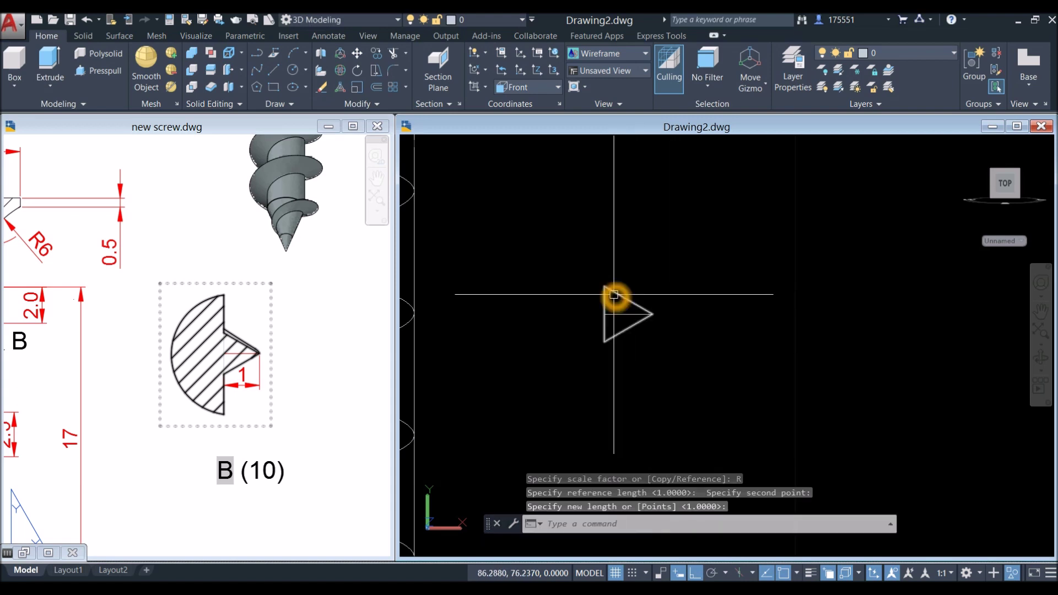
right_click(660, 208)
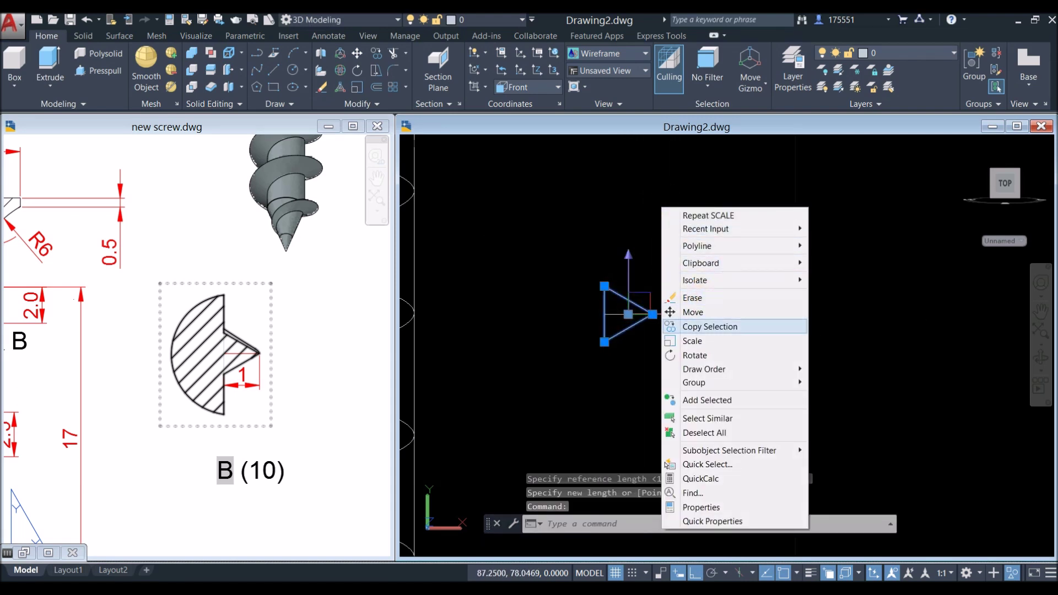
left_click(710, 327)
left_click(688, 329)
left_click(768, 329)
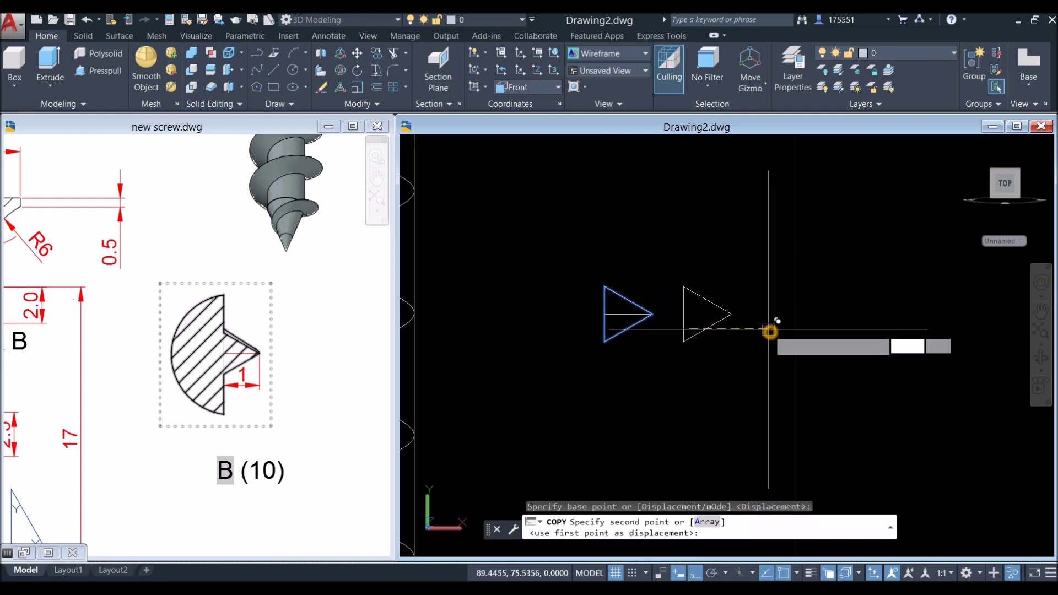
left_click(842, 329)
right_click(827, 267)
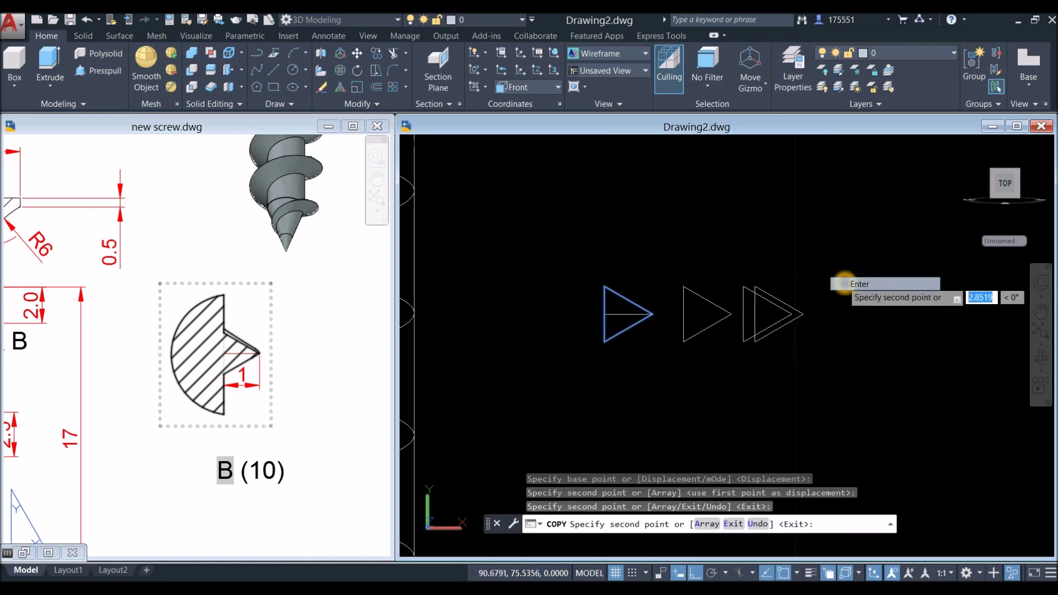
left_click(860, 281)
left_click(632, 301)
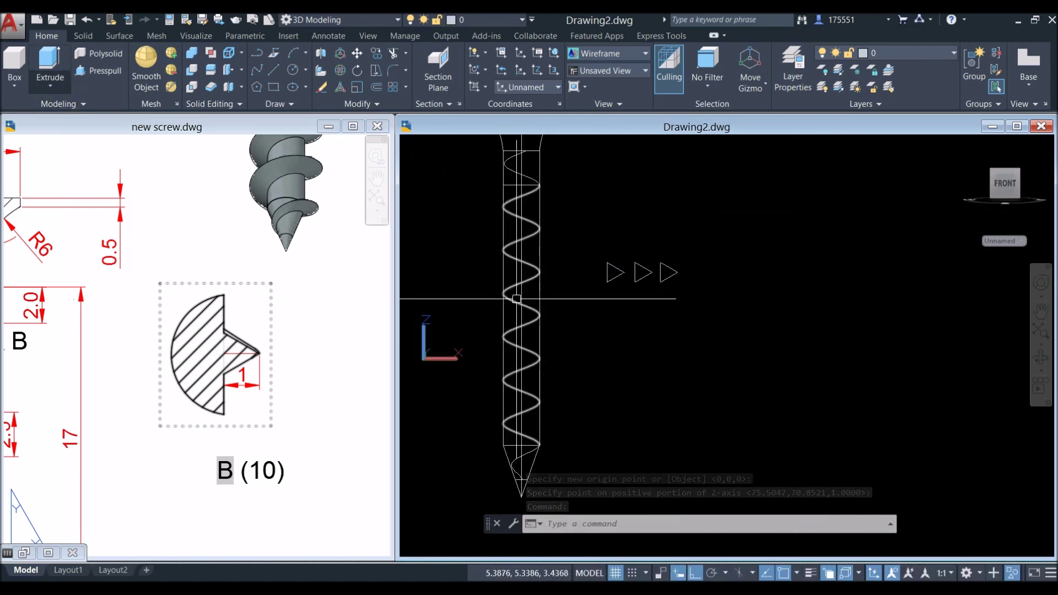
Start a Sweep with the triangle nearest the shank and set its perpendicular alignment to No.
left_click(51, 87)
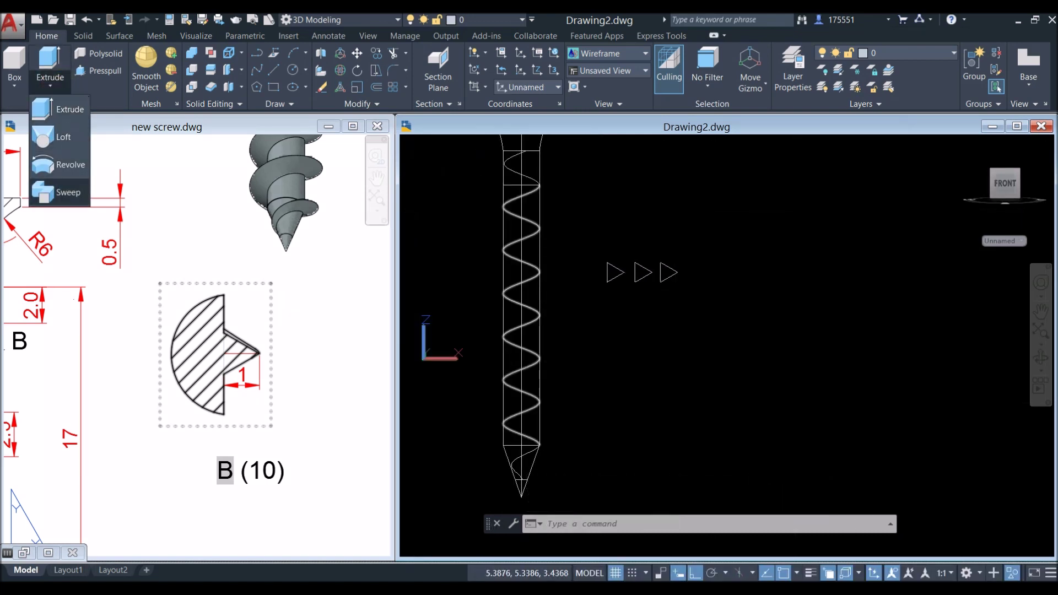
left_click(57, 192)
scroll(605, 274, "up", 1)
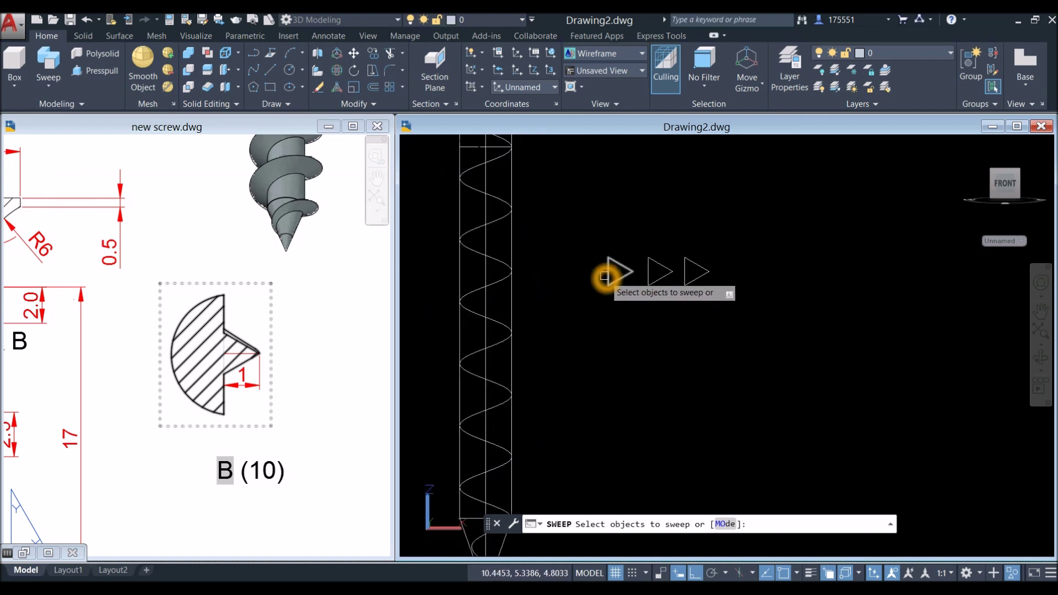
scroll(605, 276, "down", 1)
left_click(618, 274)
right_click(616, 237)
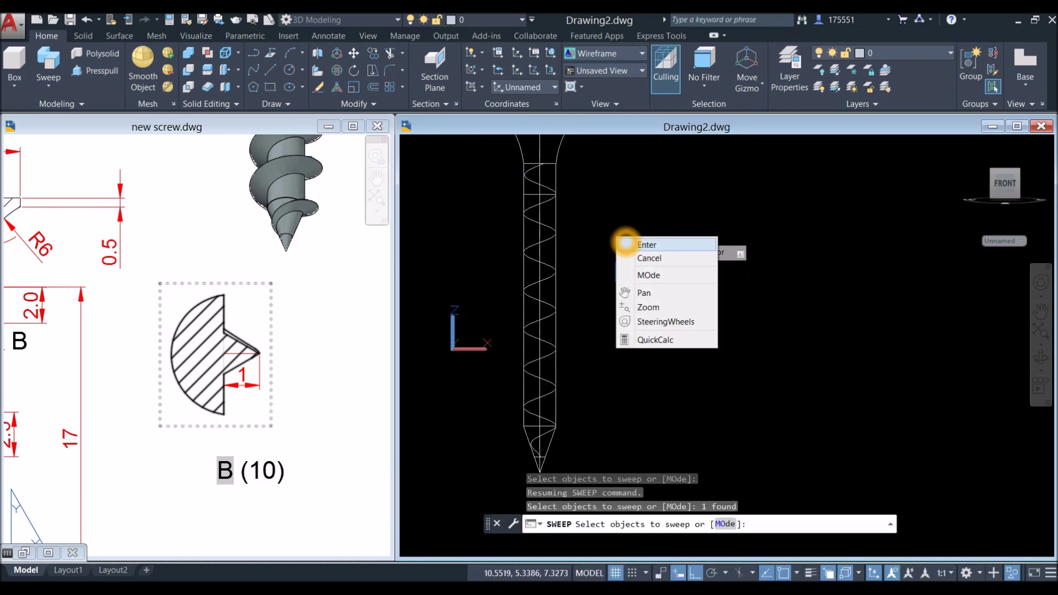
left_click(628, 244)
right_click(625, 238)
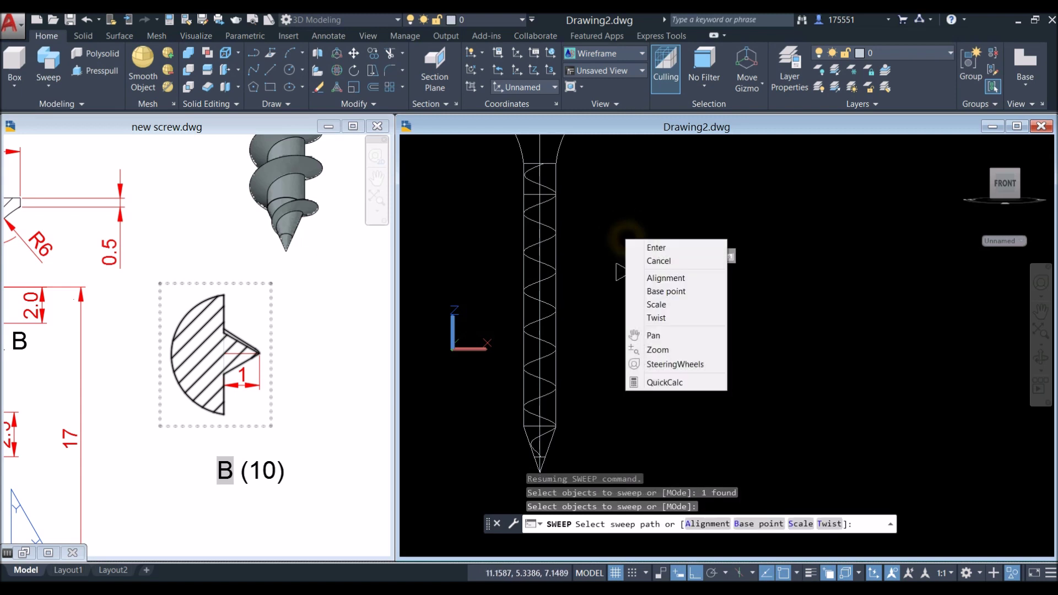
left_click(661, 279)
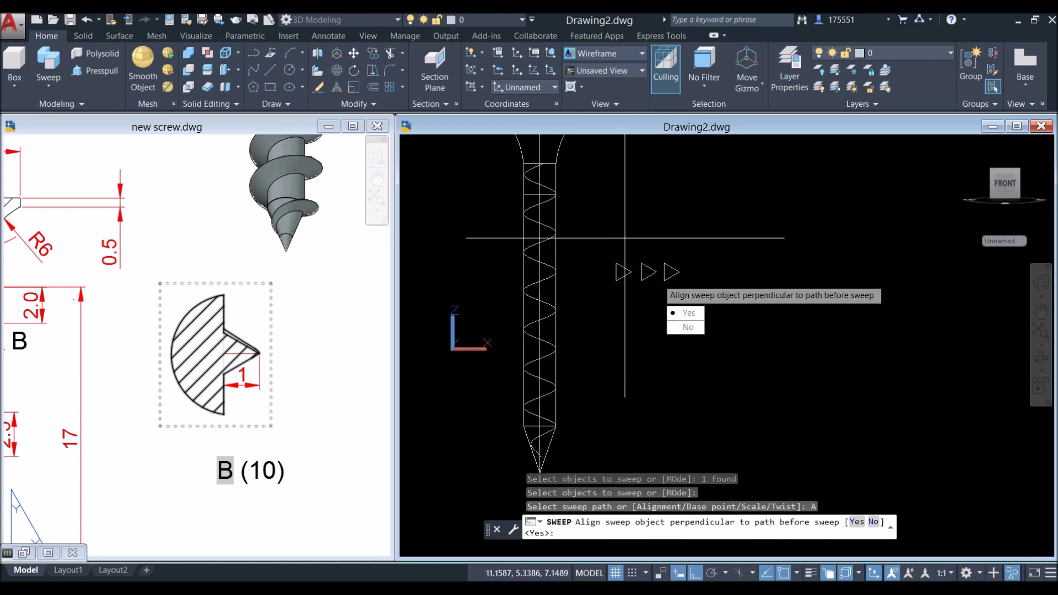
left_click(687, 327)
Set the sweep base point at the lower corner of the triangle's vertical side and sweep it along the main shank helix.
scroll(595, 265, "up", 3)
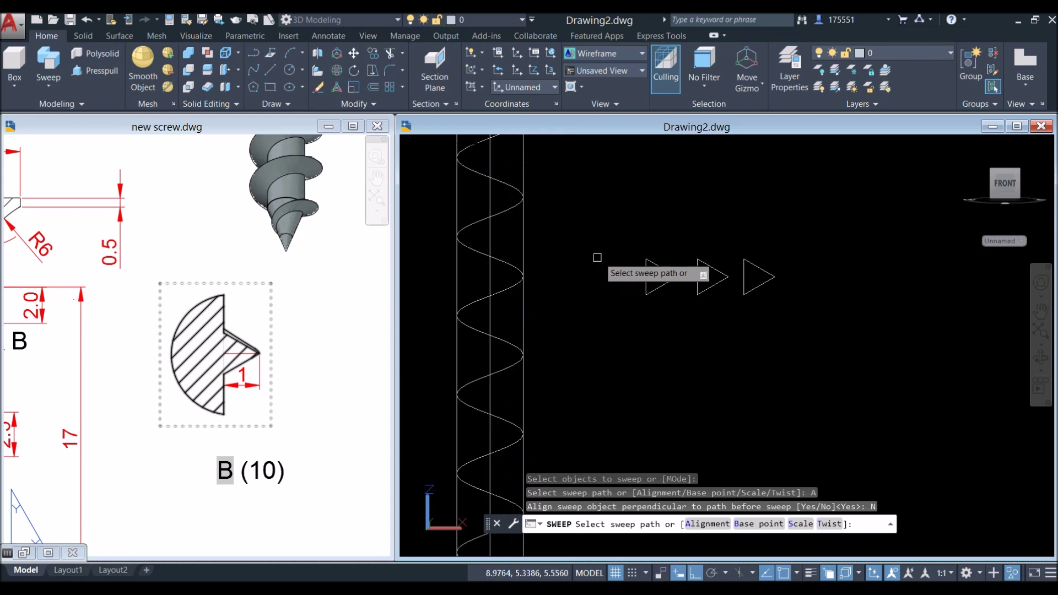
right_click(603, 257)
left_click(625, 308)
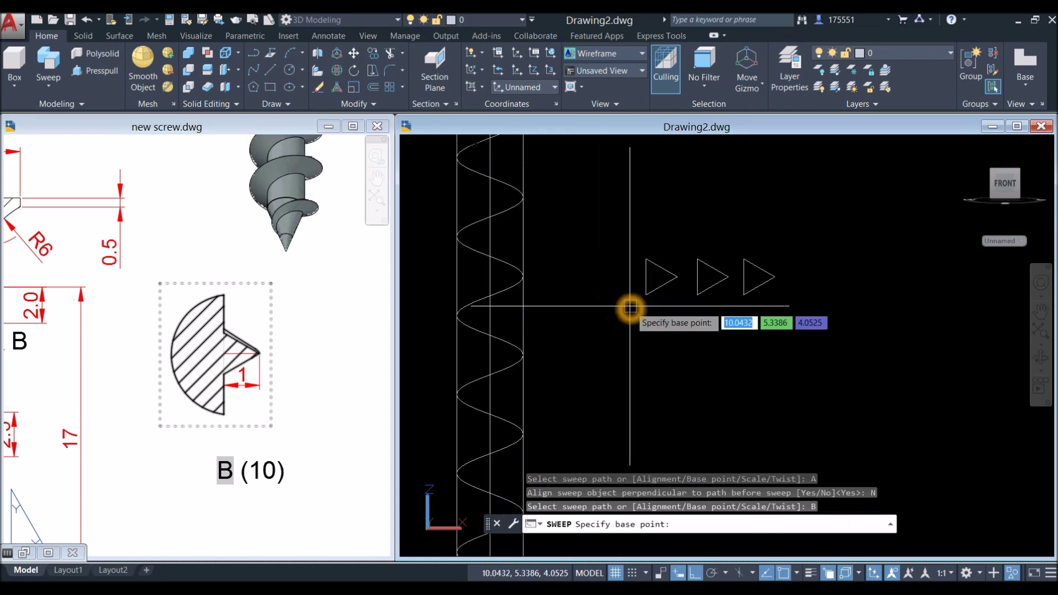
left_click(646, 296)
middle_click_drag(649, 278, 567, 307)
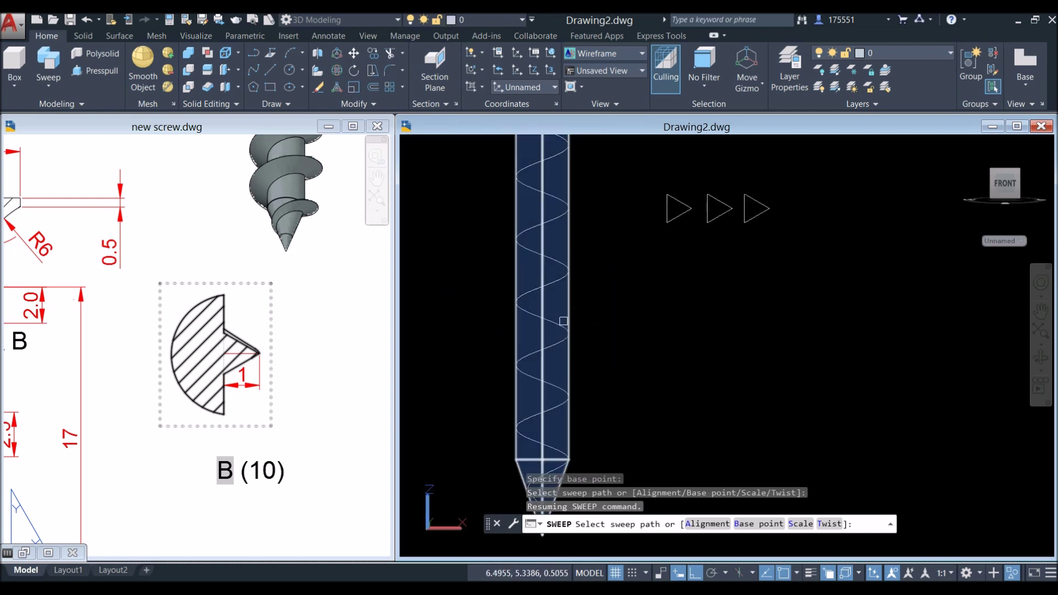
left_click(558, 327)
middle_click_drag(620, 279, 582, 258)
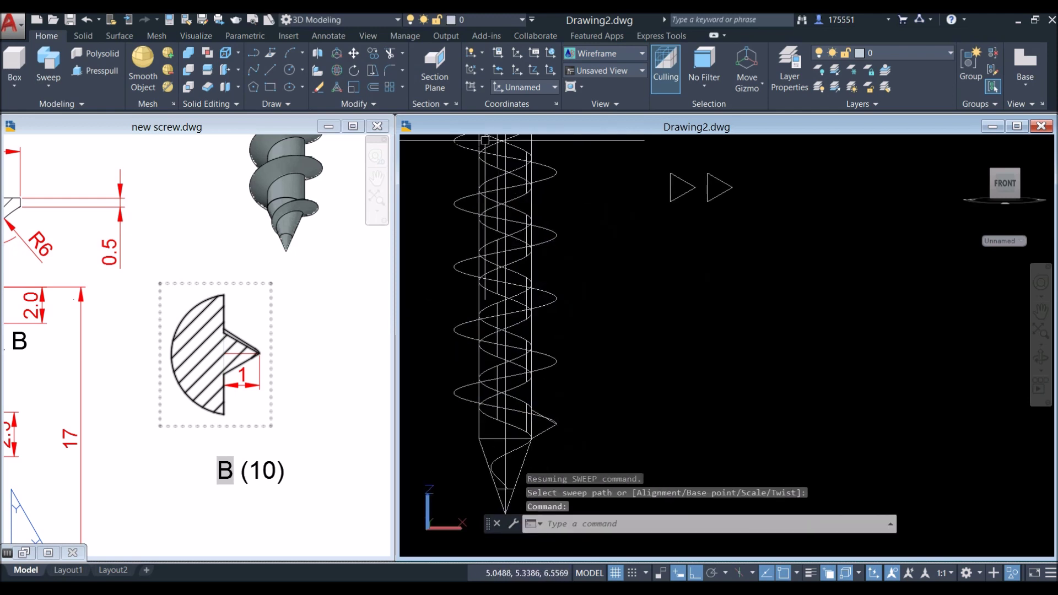
Preview the threaded shank in the Conceptual visual style and switch the display to X-Ray.
left_click(461, 143)
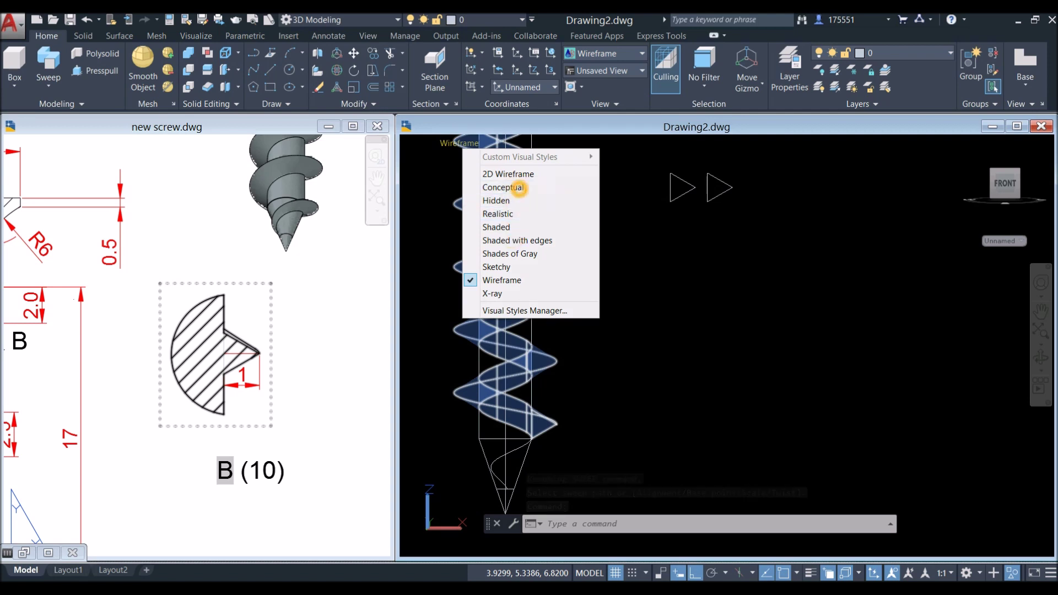
left_click(586, 187)
left_click(475, 152)
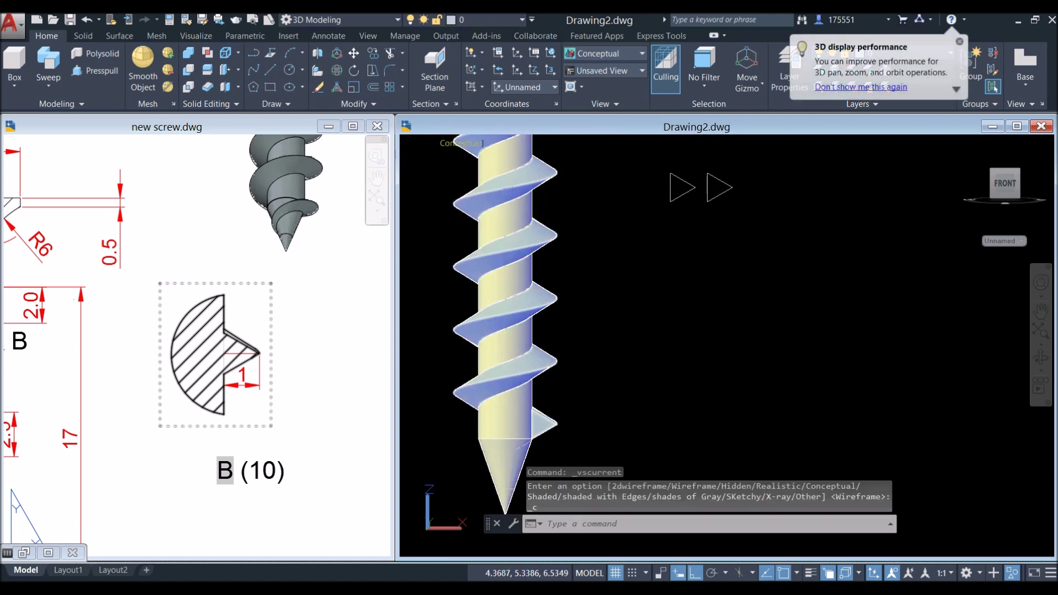
left_click(503, 295)
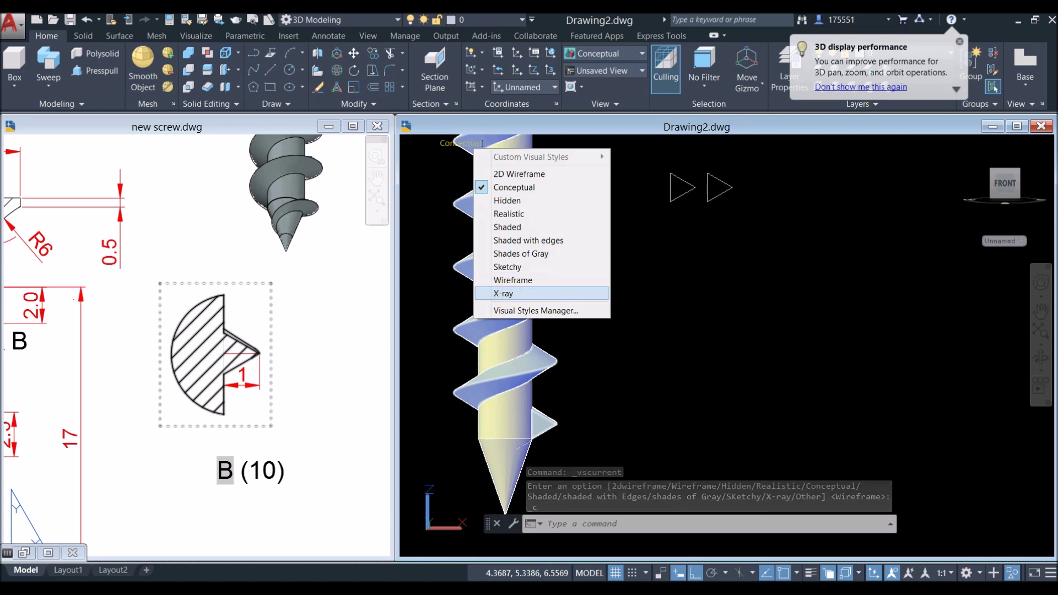
left_click(521, 434)
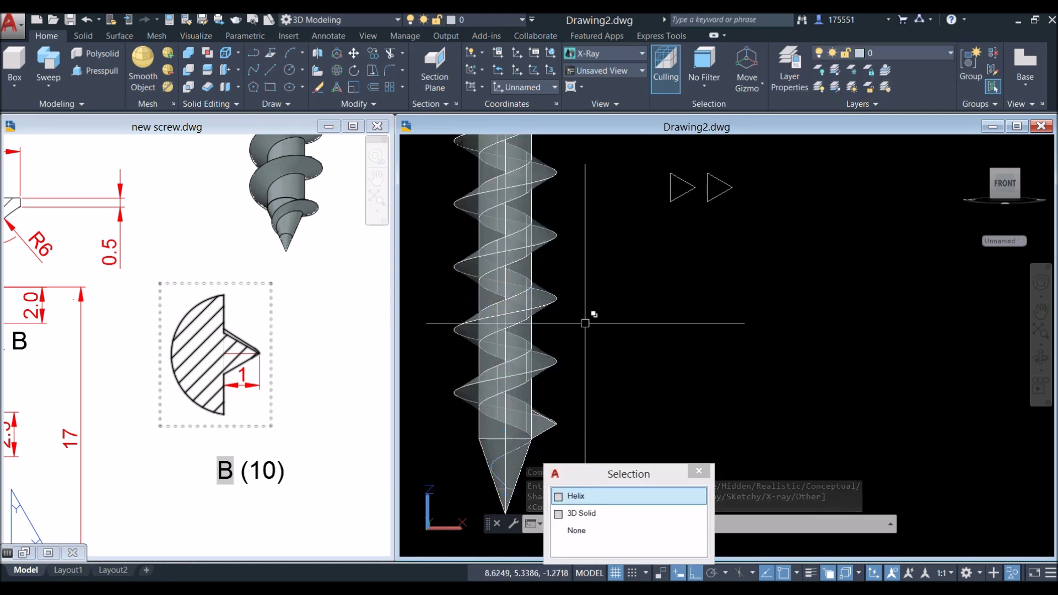
key("Escape")
left_click(610, 198)
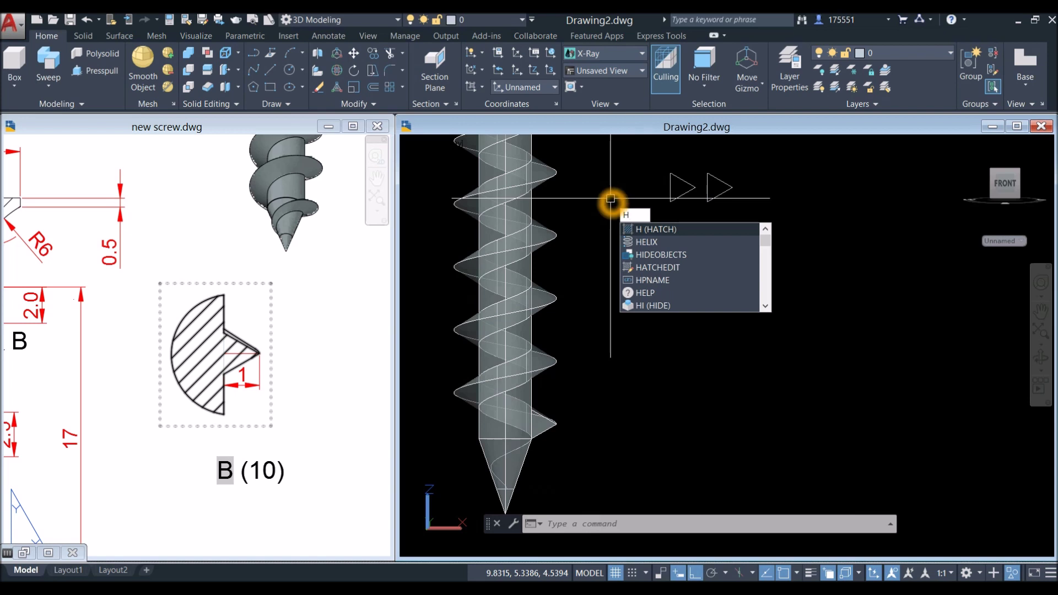
key("Escape")
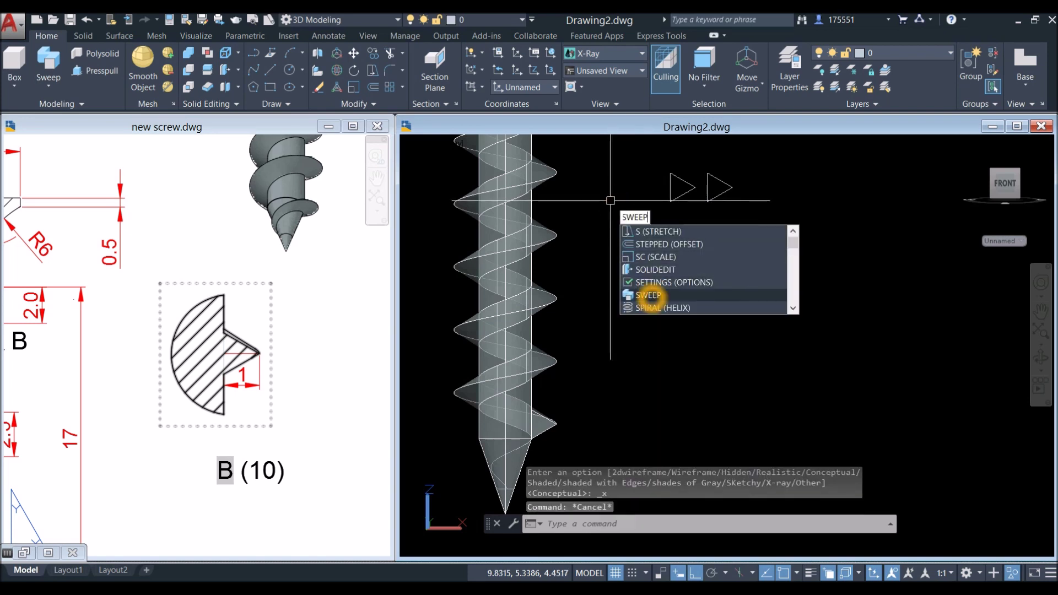
Start another Sweep with the remaining triangle closer to the screw and set its perpendicular alignment to No.
left_click(649, 295)
left_click(678, 197)
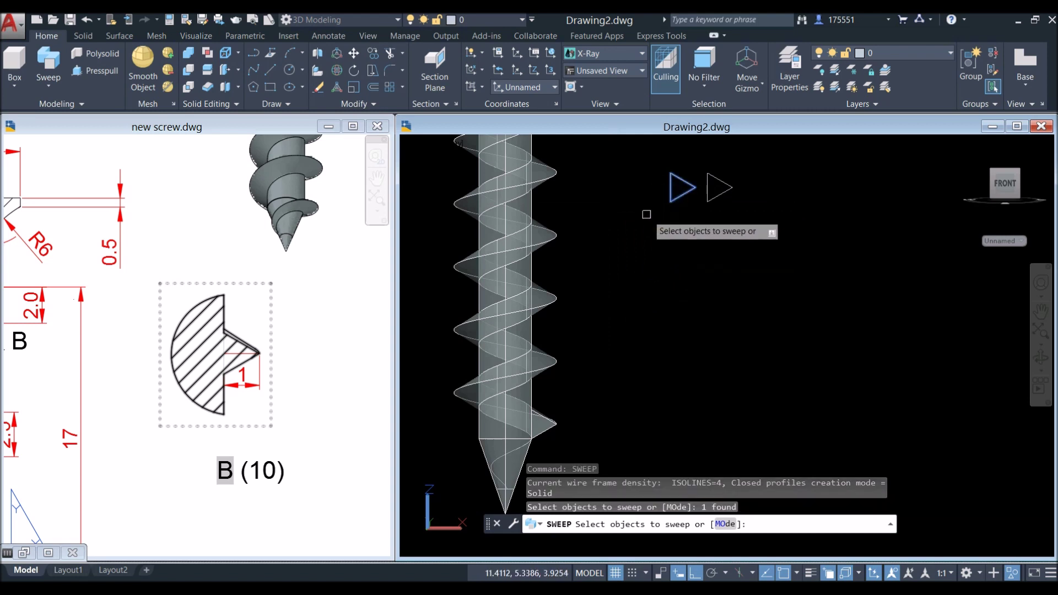
middle_click_drag(644, 215, 620, 266)
right_click(611, 216)
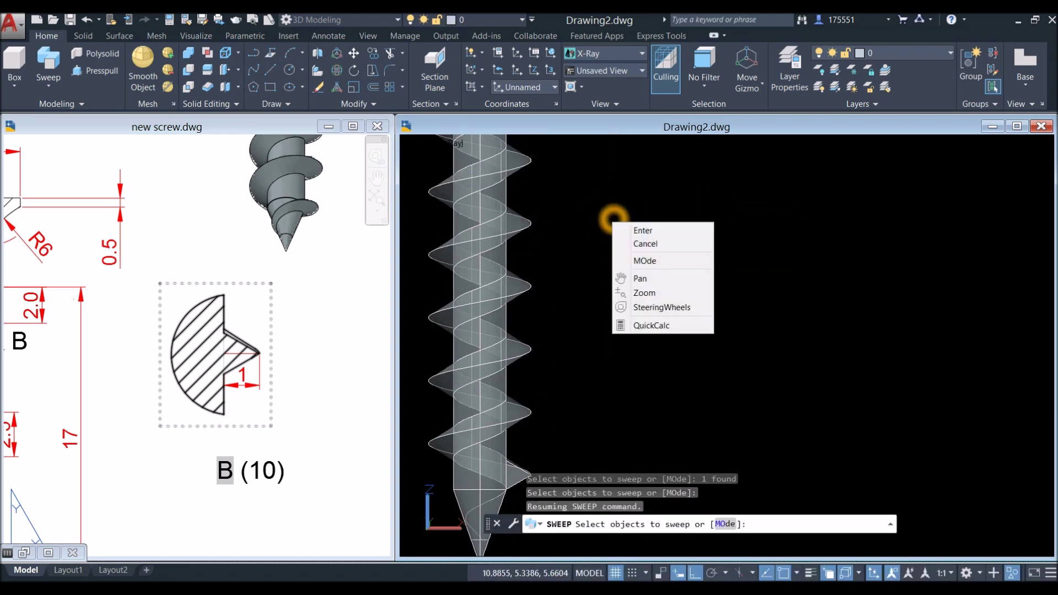
left_click(627, 230)
right_click(616, 231)
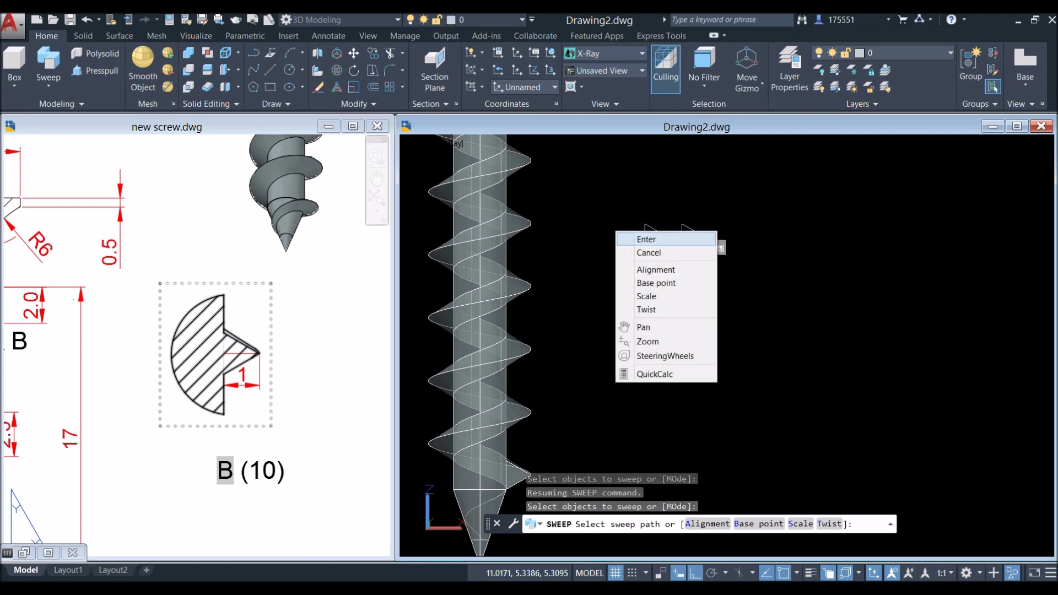
left_click(656, 269)
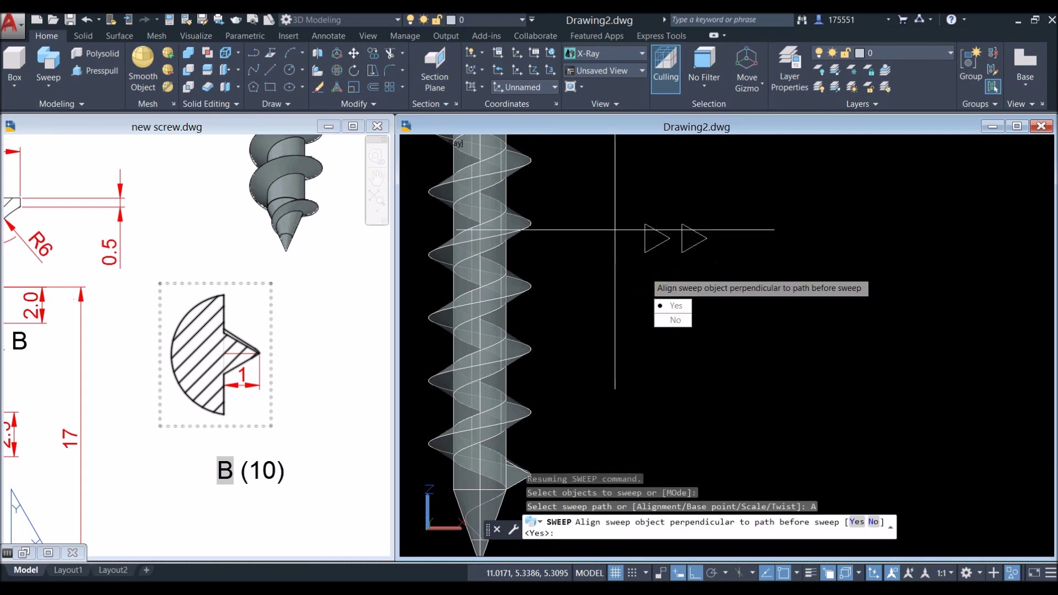
key("Return")
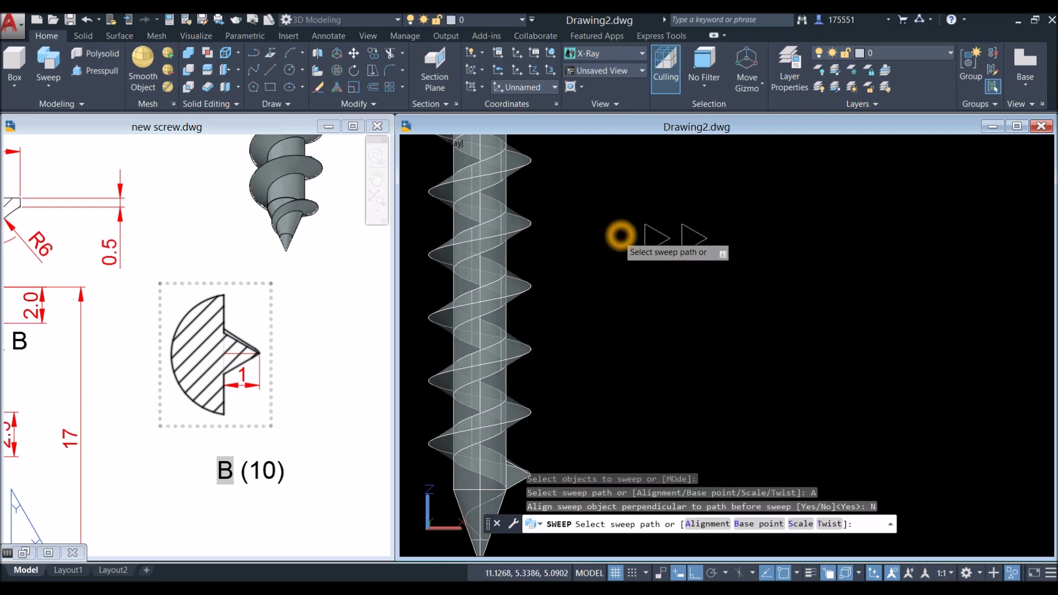
Set the sweep base point at the lower corner of the triangle's vertical side and the scale factor to .1.
right_click(621, 235)
left_click(658, 288)
scroll(644, 265, "up", 6)
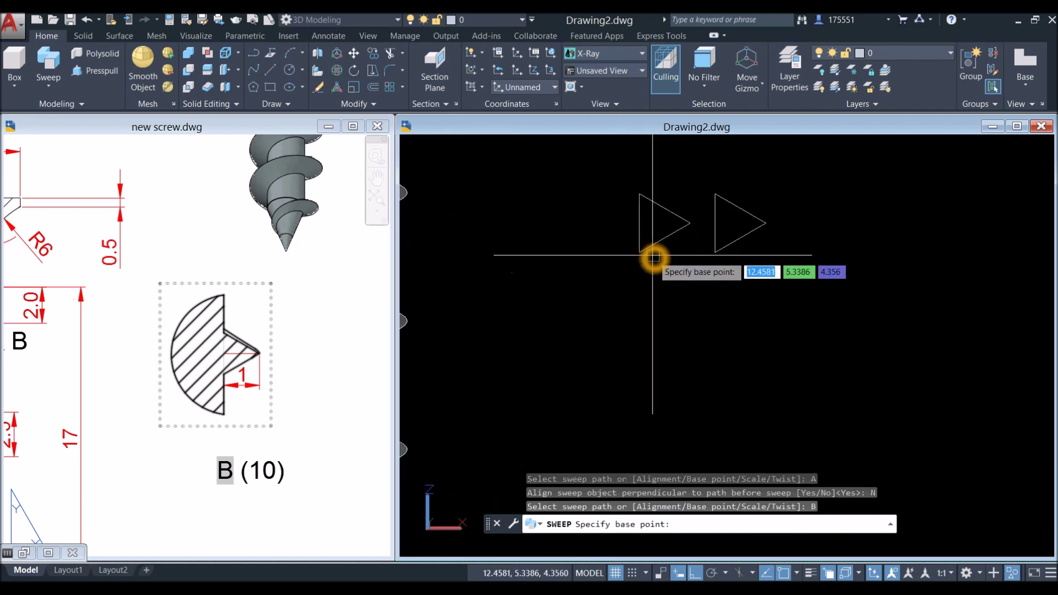
left_click(640, 258)
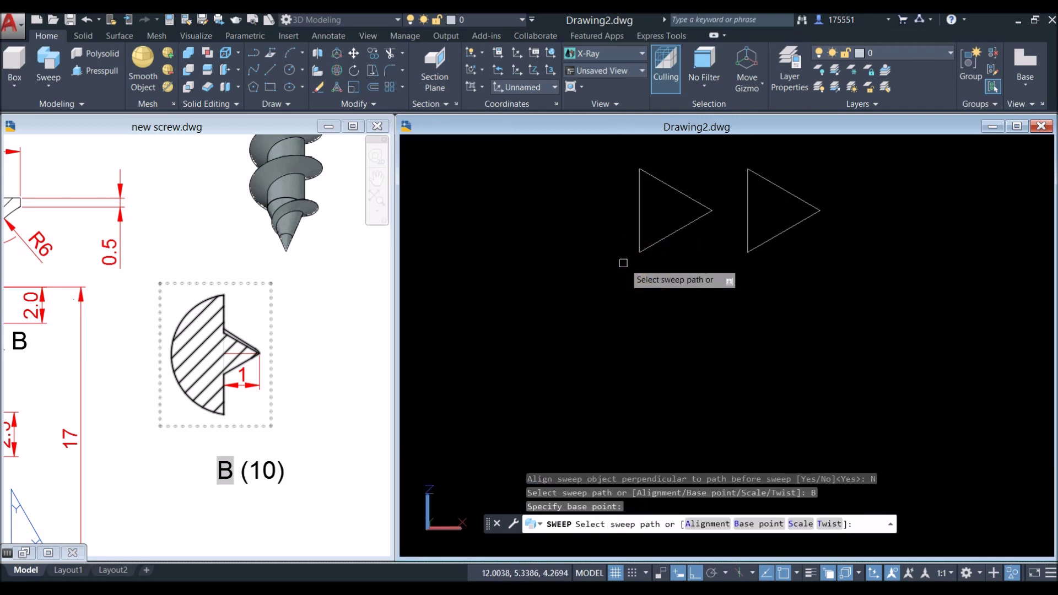
scroll(623, 263, "down", 2)
right_click(600, 246)
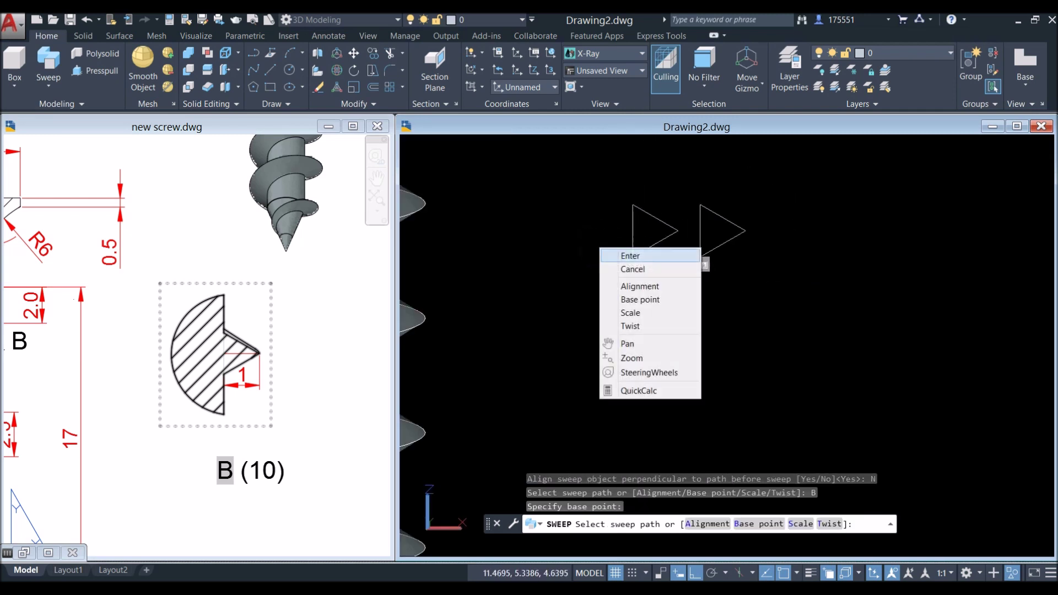
left_click(628, 312)
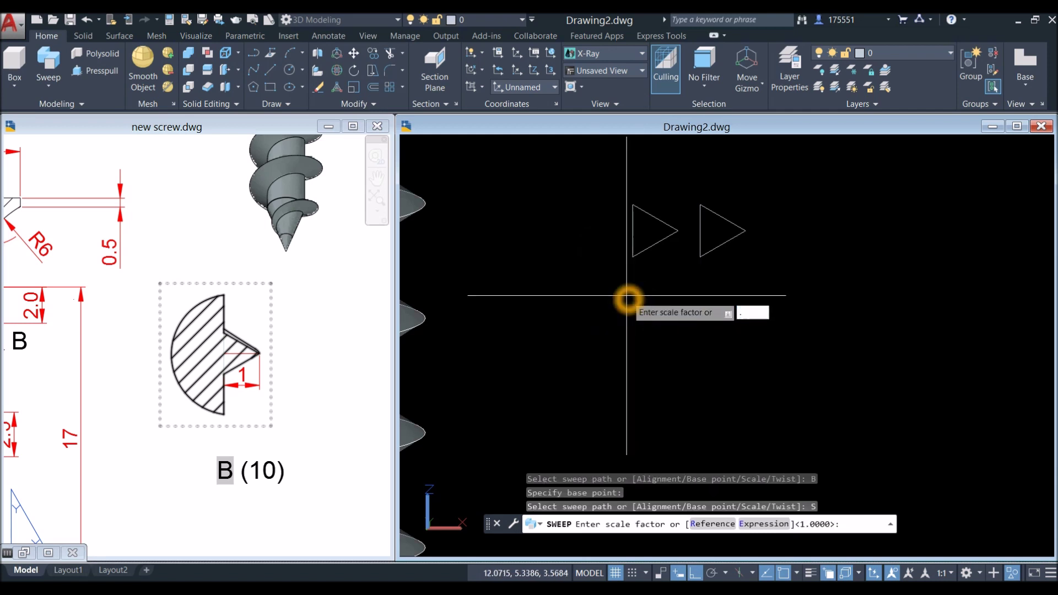
type(".1")
key("Return")
Choose the helix on the conical tip as the sweep path to form the tapering tip thread.
scroll(623, 300, "down", 3)
scroll(558, 396, "up", 4)
scroll(557, 384, "up", 3)
left_click(582, 321)
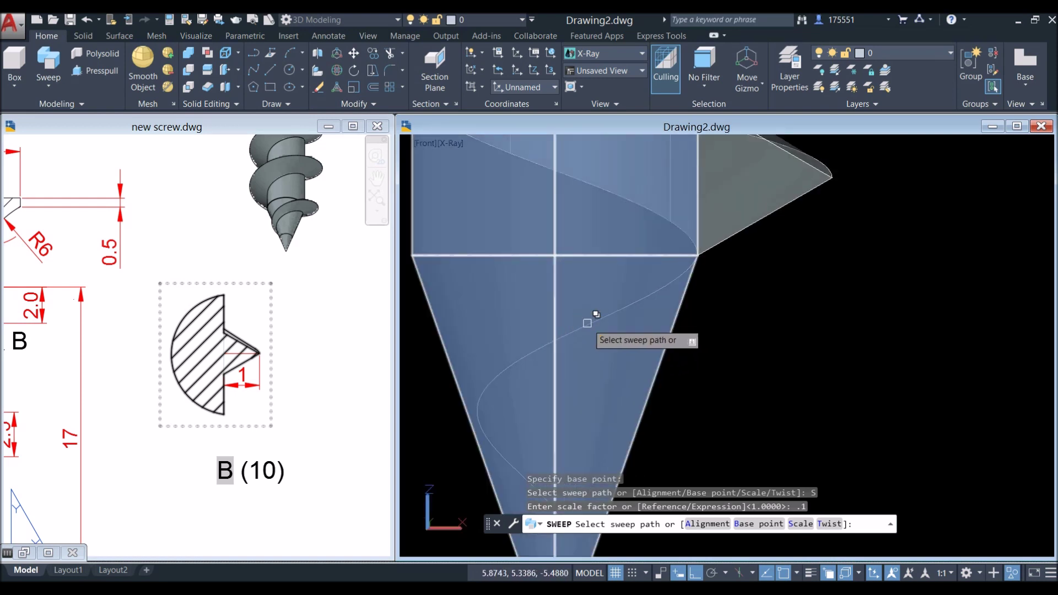
left_click(588, 323)
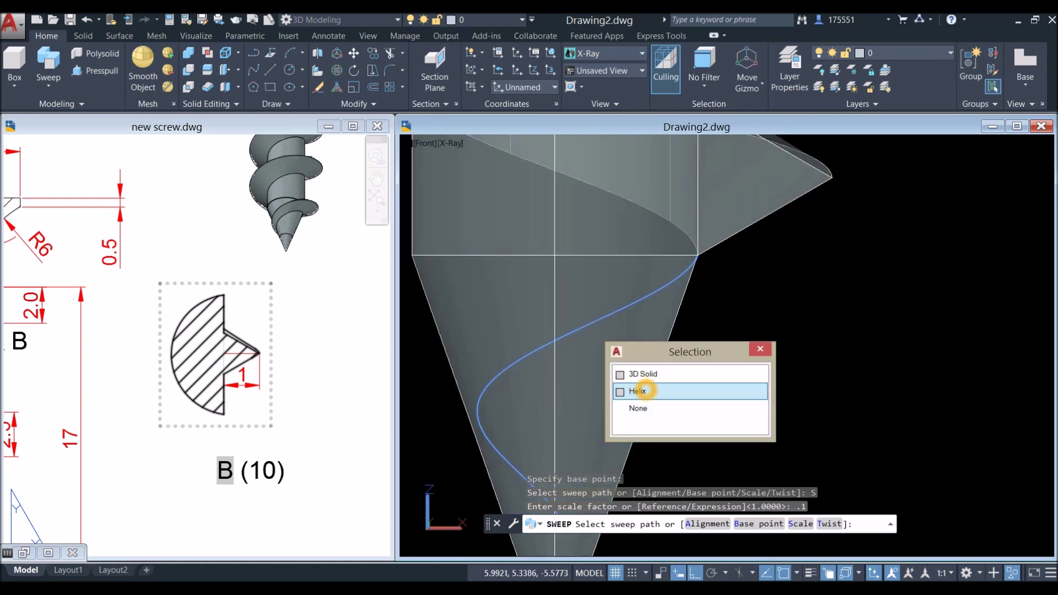
left_click(639, 391)
scroll(642, 390, "down", 3)
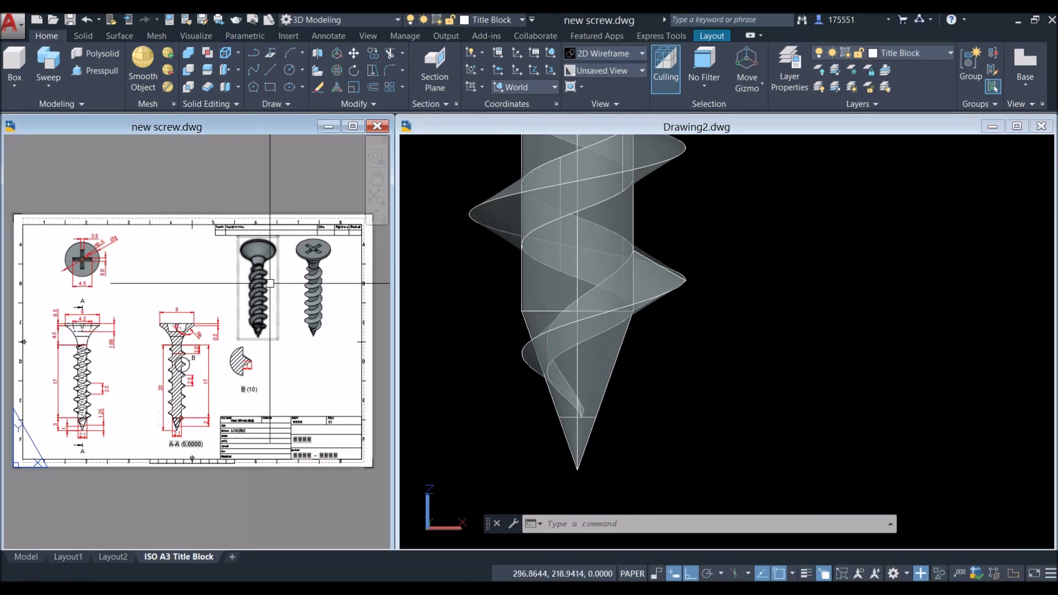
scroll(270, 283, "up", 3)
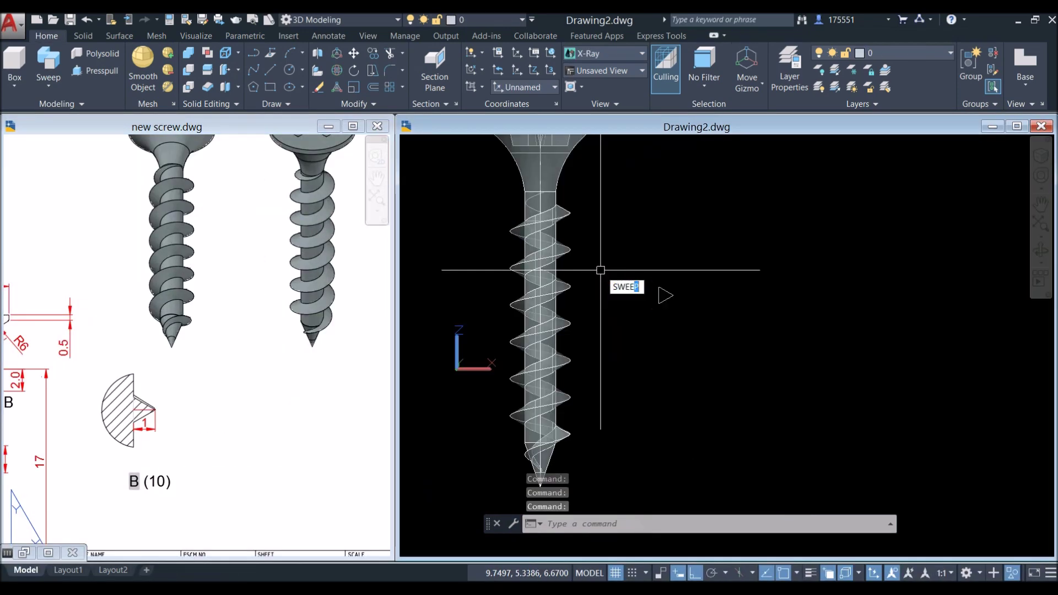
Start a Sweep with the last remaining triangle and set its perpendicular alignment to No.
key("Return")
left_click(663, 298)
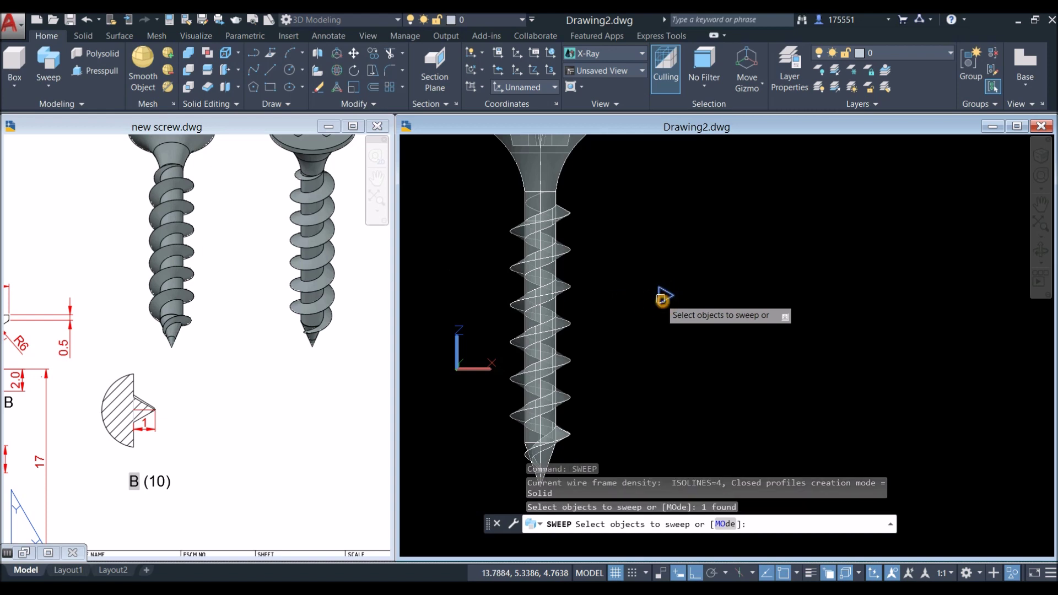
right_click(675, 267)
left_click(696, 277)
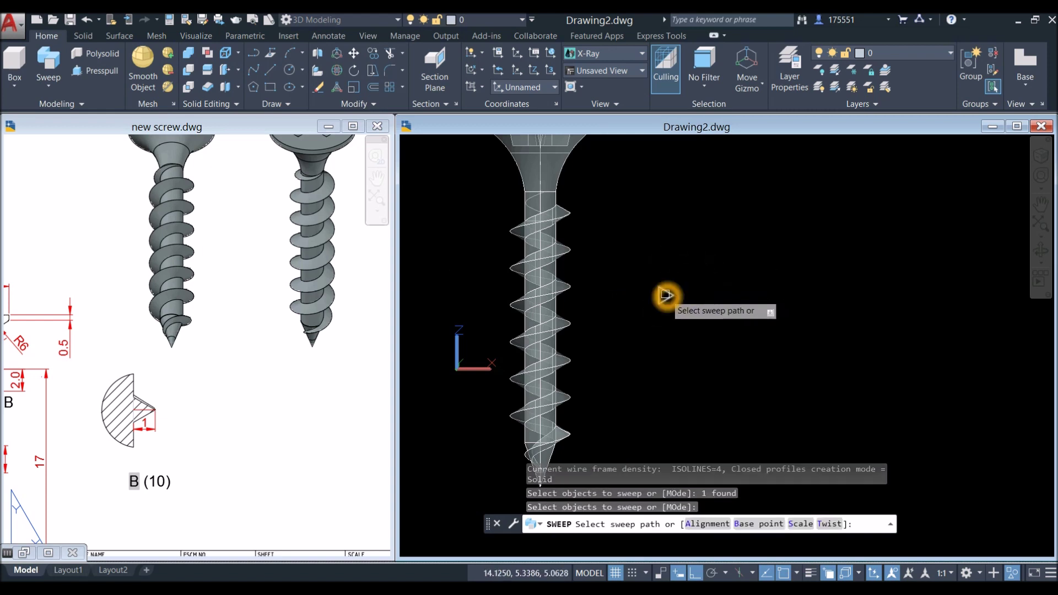
scroll(665, 296, "up", 5)
right_click(665, 295)
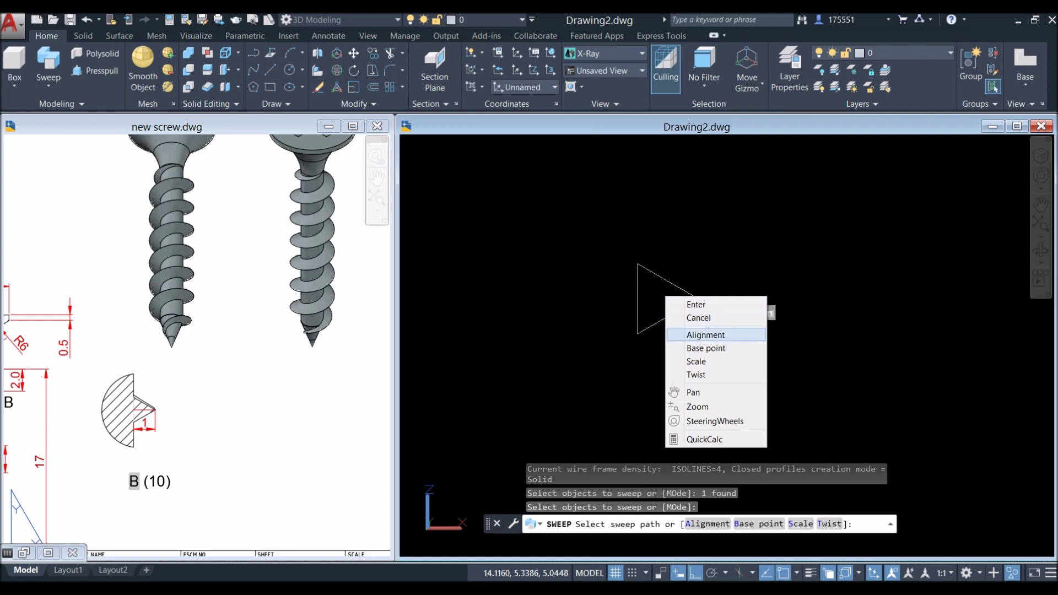
left_click(691, 334)
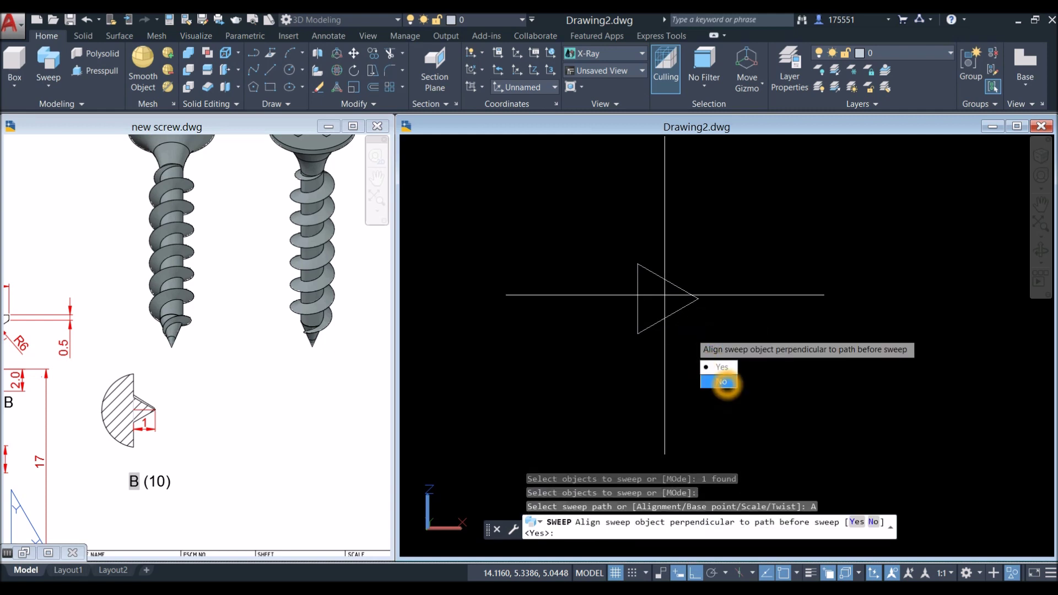
left_click(722, 382)
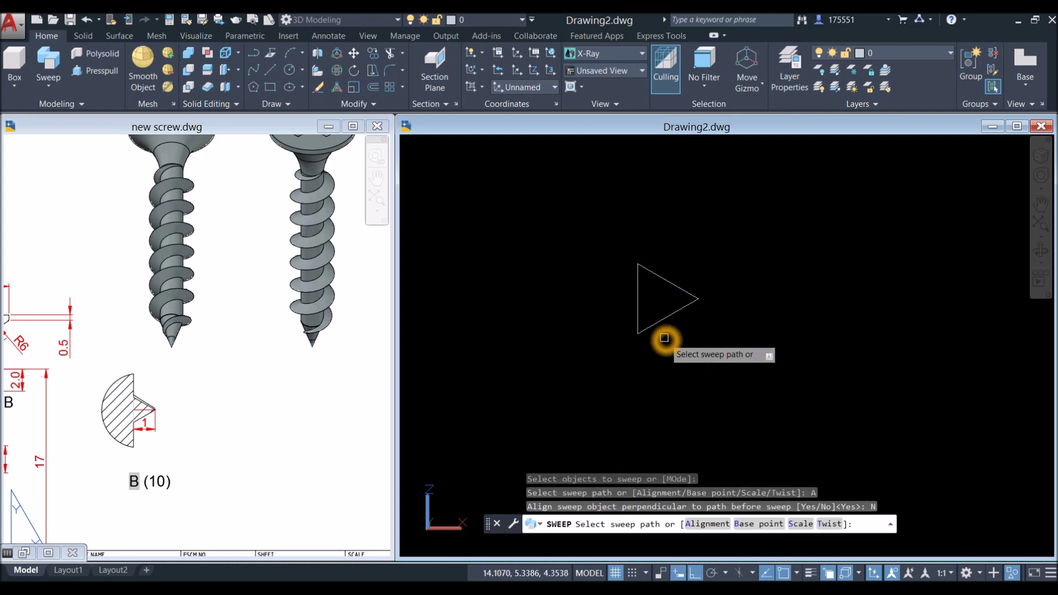
Set the last triangle's sweep base point at the lower corner of its vertical side and the scale factor to .1.
right_click(664, 338)
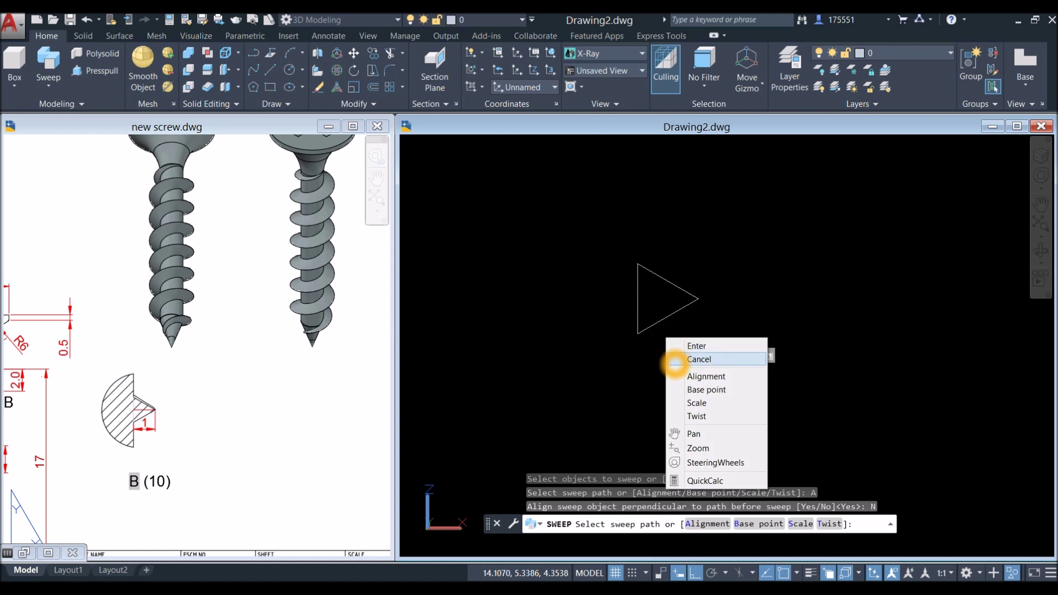
left_click(684, 390)
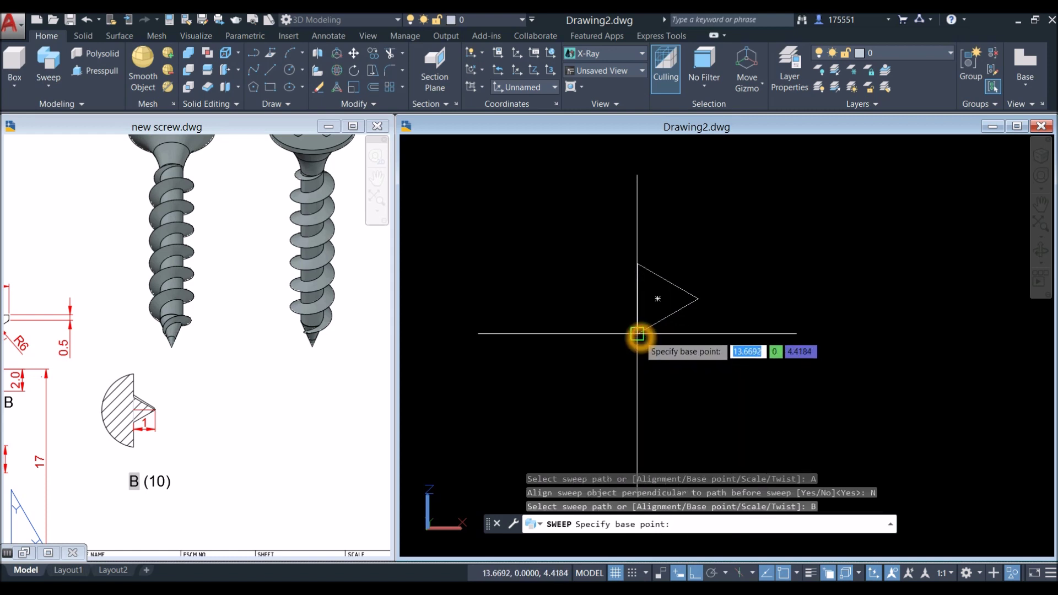
left_click(637, 334)
right_click(598, 313)
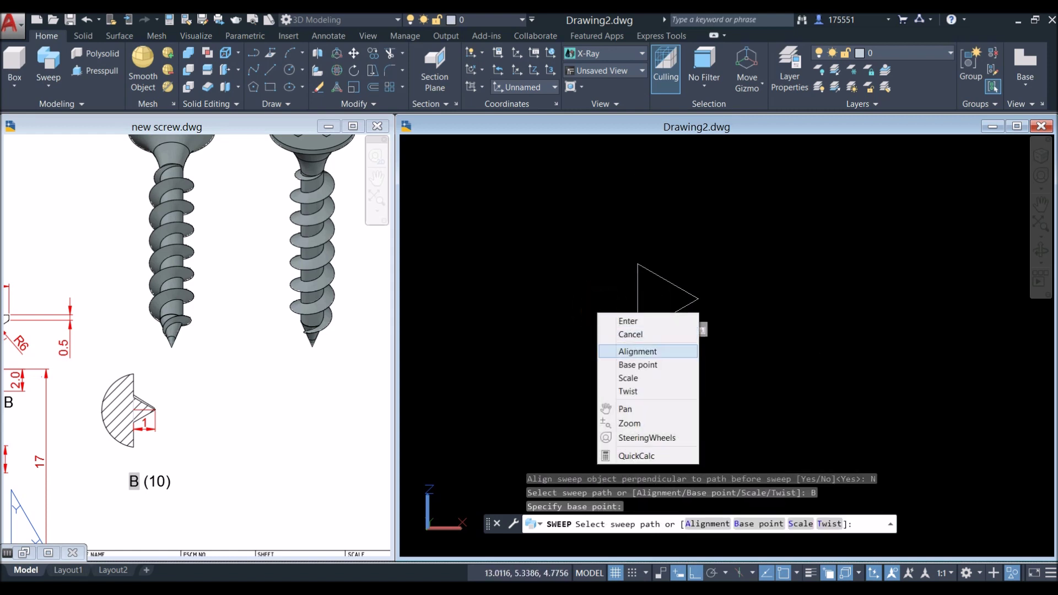
left_click(628, 378)
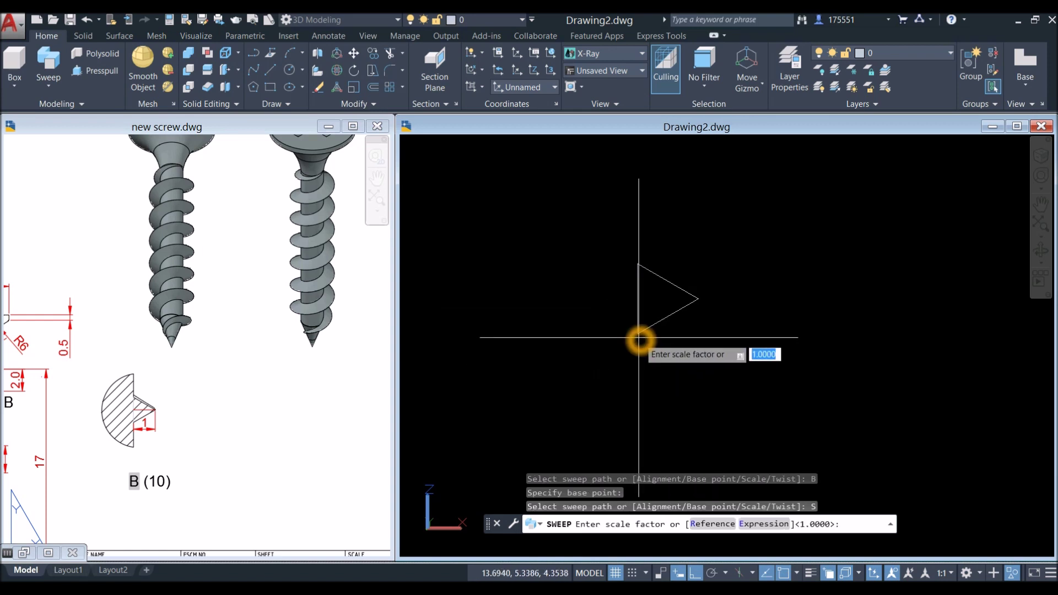
key("Return")
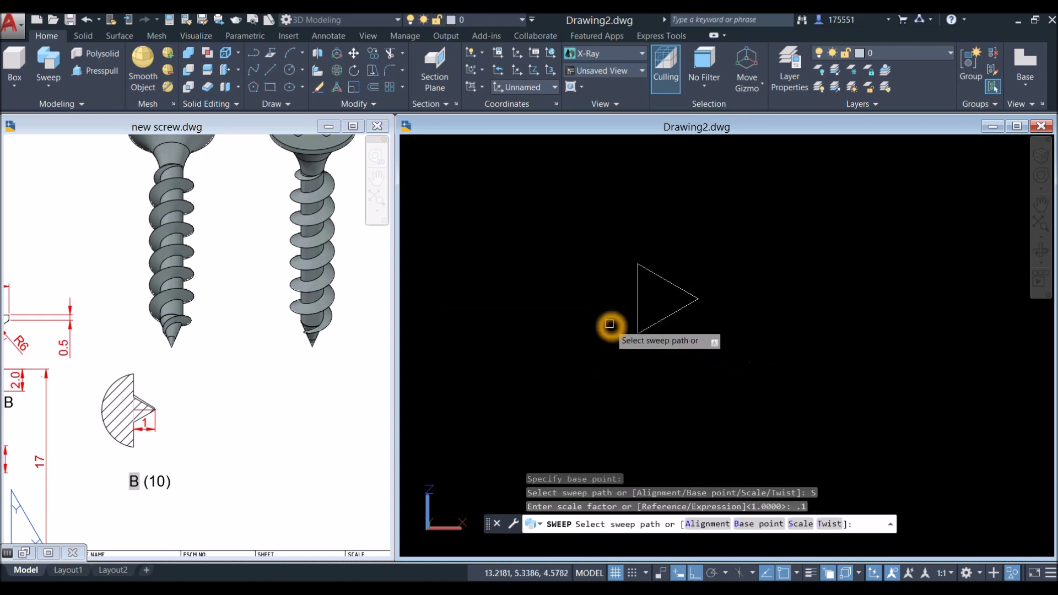
Sweep the triangle along the short helix at the head end of the shank.
middle_click_drag(550, 292, 687, 366)
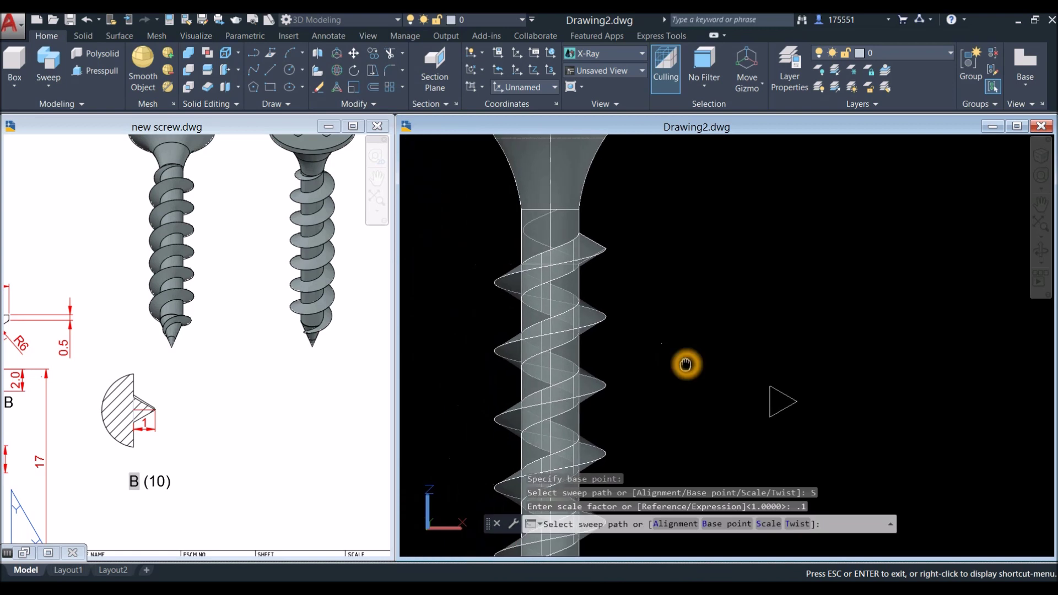
scroll(558, 216, "up", 3)
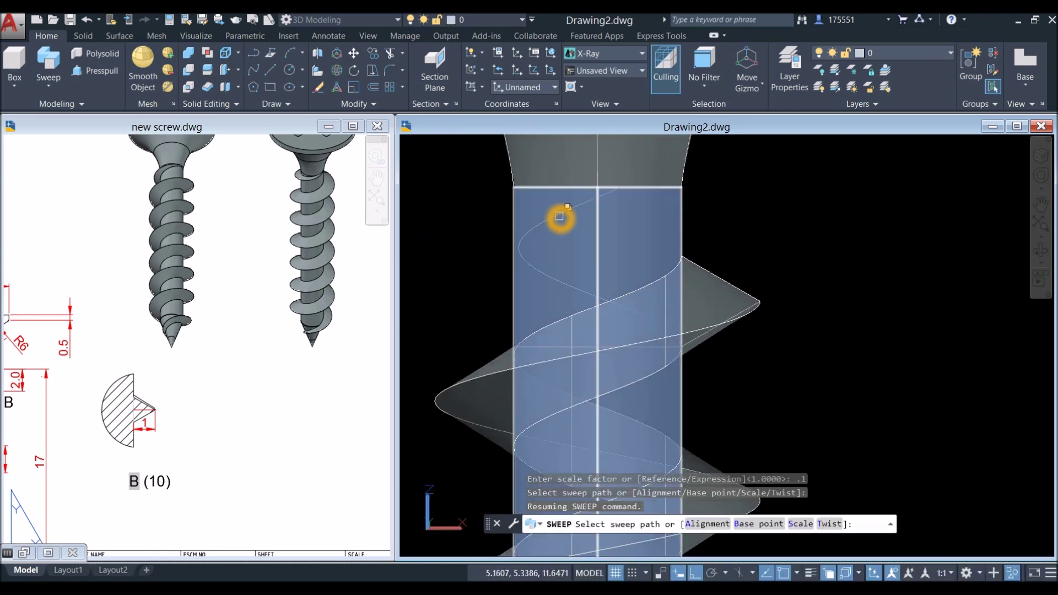
left_click(558, 215)
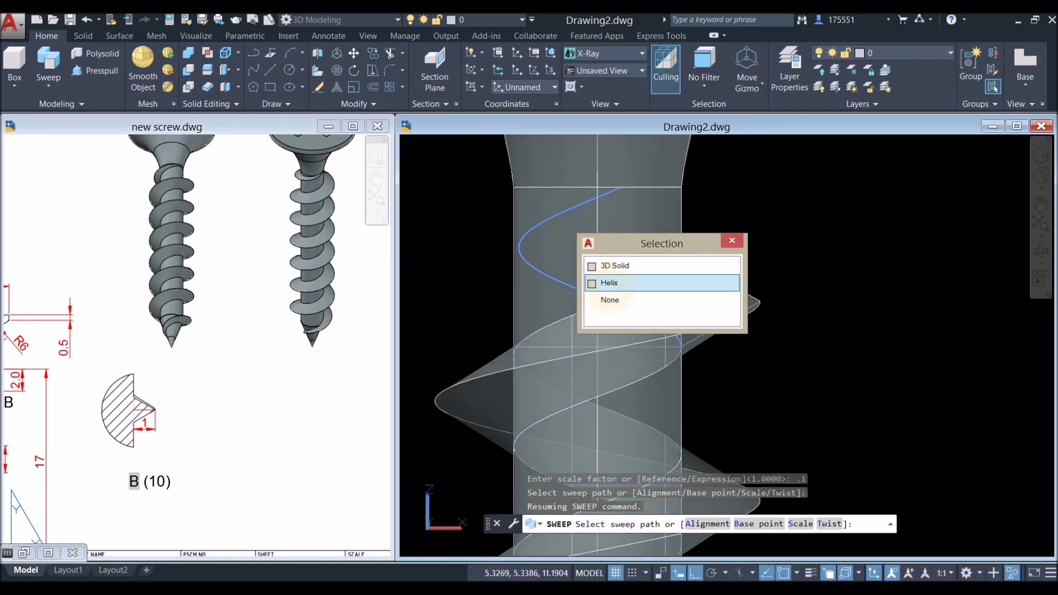
left_click(606, 283)
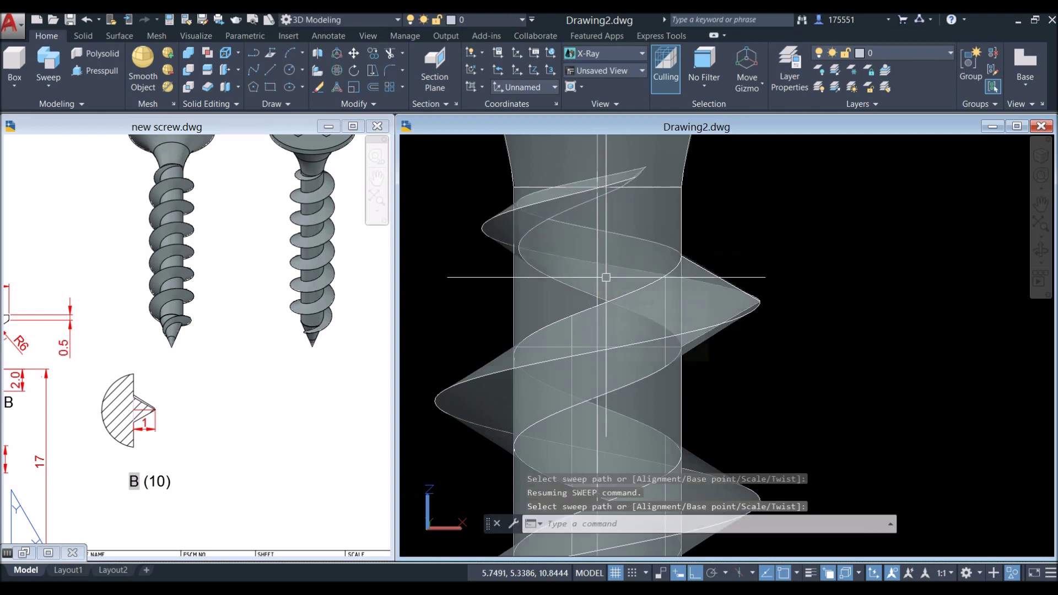
Switch the display to the Conceptual visual style and view the whole screw in 3D.
left_click(455, 144)
left_click(491, 182)
scroll(515, 190, "down", 6)
middle_click_drag(545, 201, 472, 231, "shift")
scroll(457, 160, "down", 5)
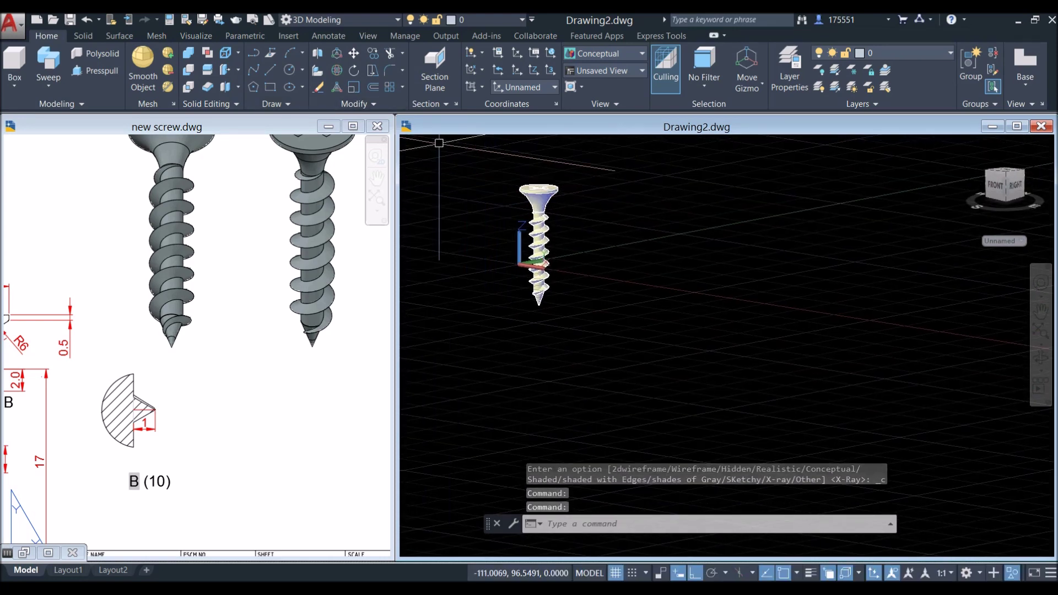
Union the screw head, shank, tip and all thread sweeps into one solid and check it as a single selection.
left_click(190, 54)
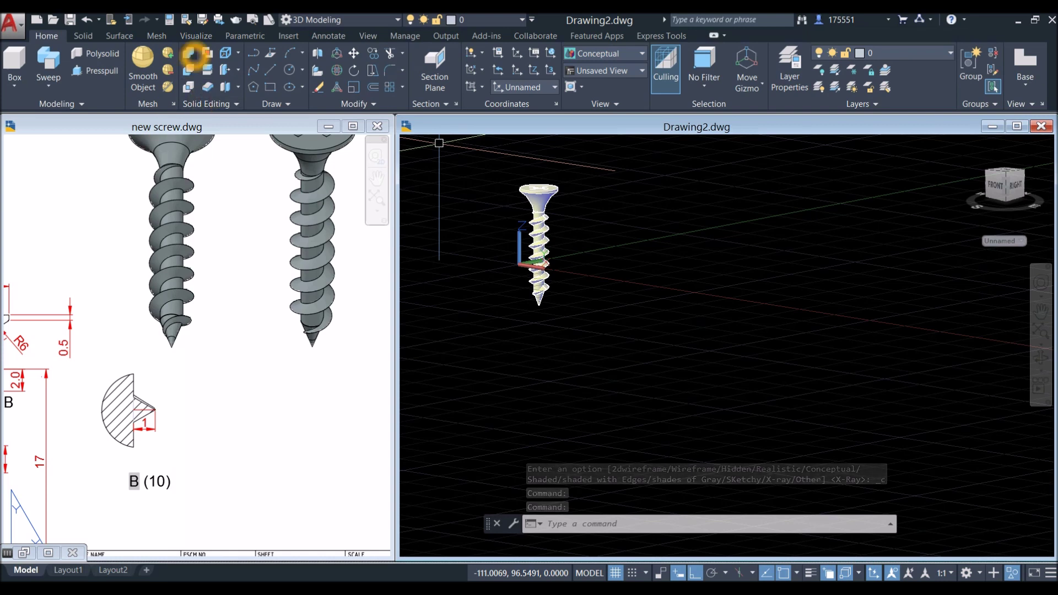
left_click(484, 168)
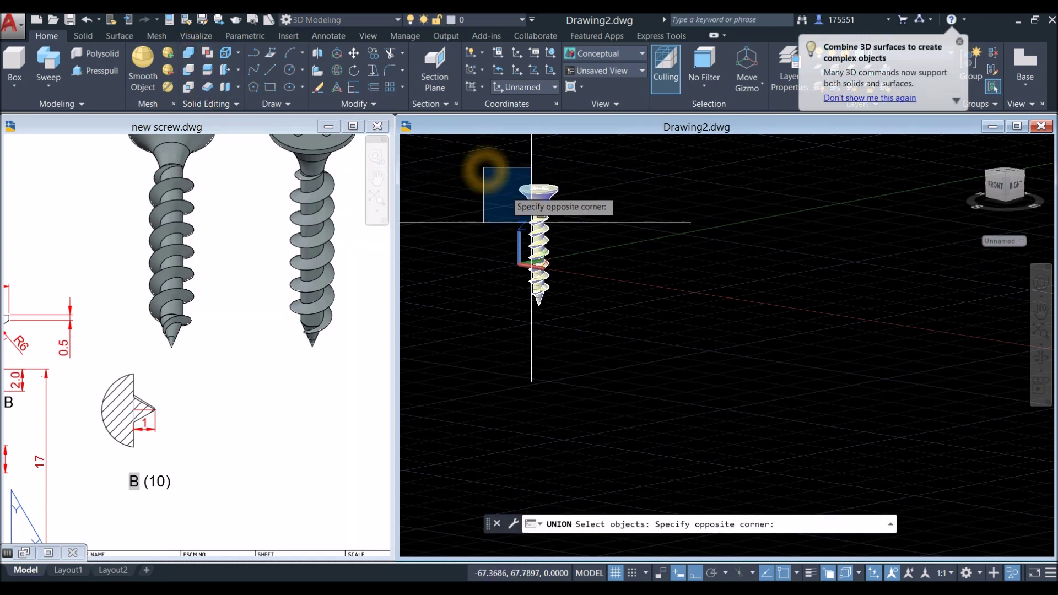
left_click(585, 324)
right_click(591, 219)
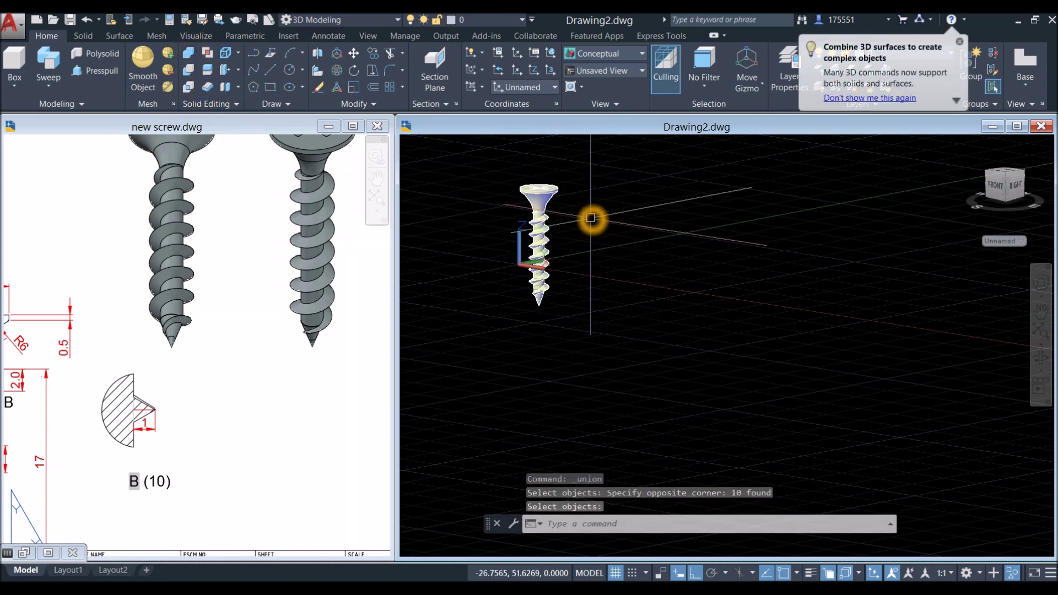
scroll(530, 204, "up", 5)
left_click(559, 208)
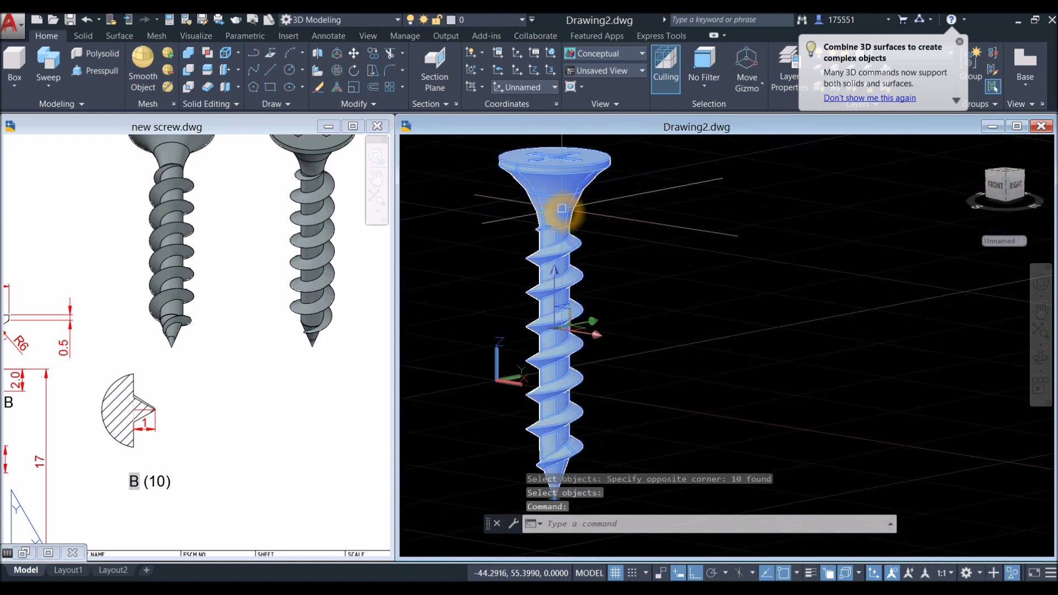
Change the visual style to Realistic and turn off the grid display.
left_click(466, 144)
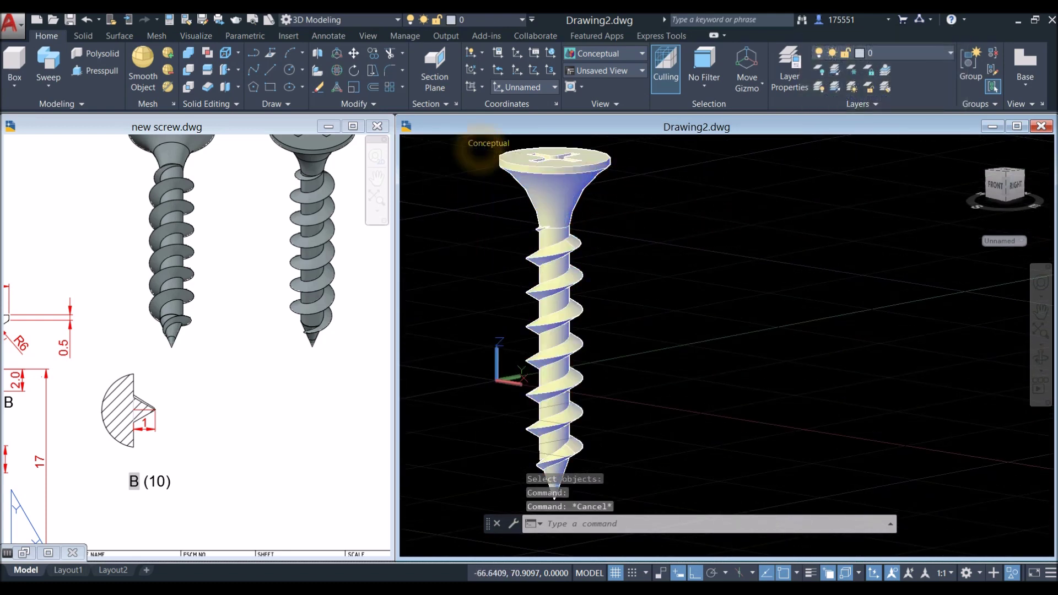
left_click(480, 145)
left_click(518, 214)
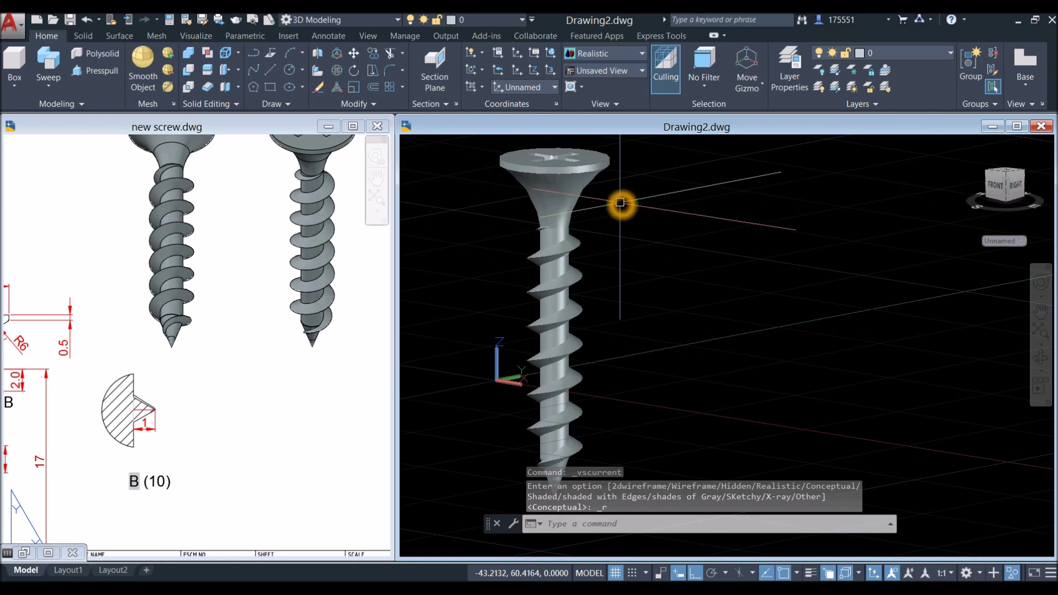
scroll(619, 202, "down", 2)
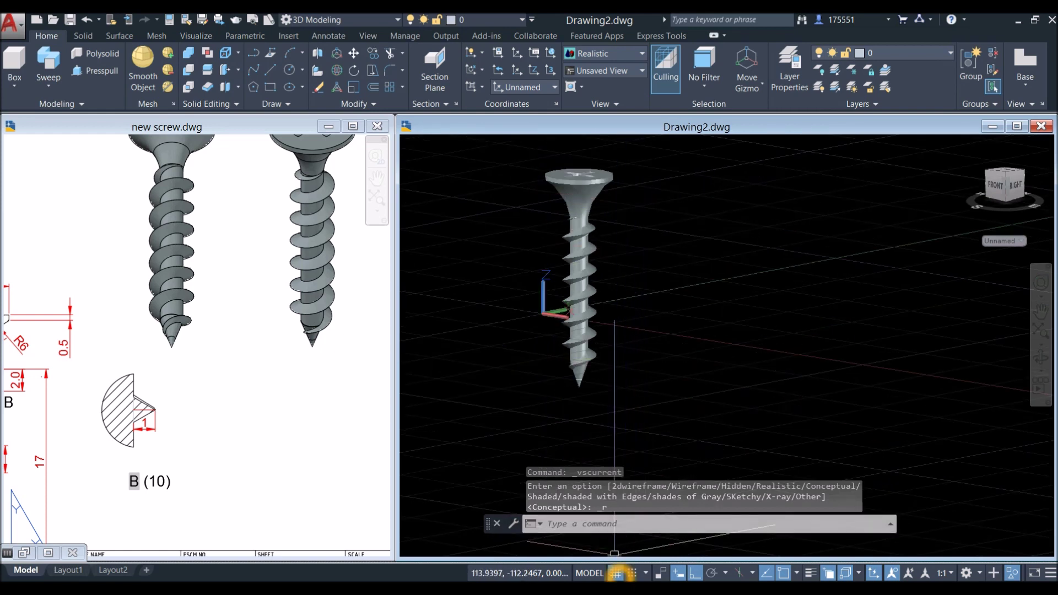
left_click(614, 573)
Move the UCS origin away from the screw by relocating the UCS icon.
scroll(602, 307, "up", 2)
left_click(556, 325)
left_click(548, 324)
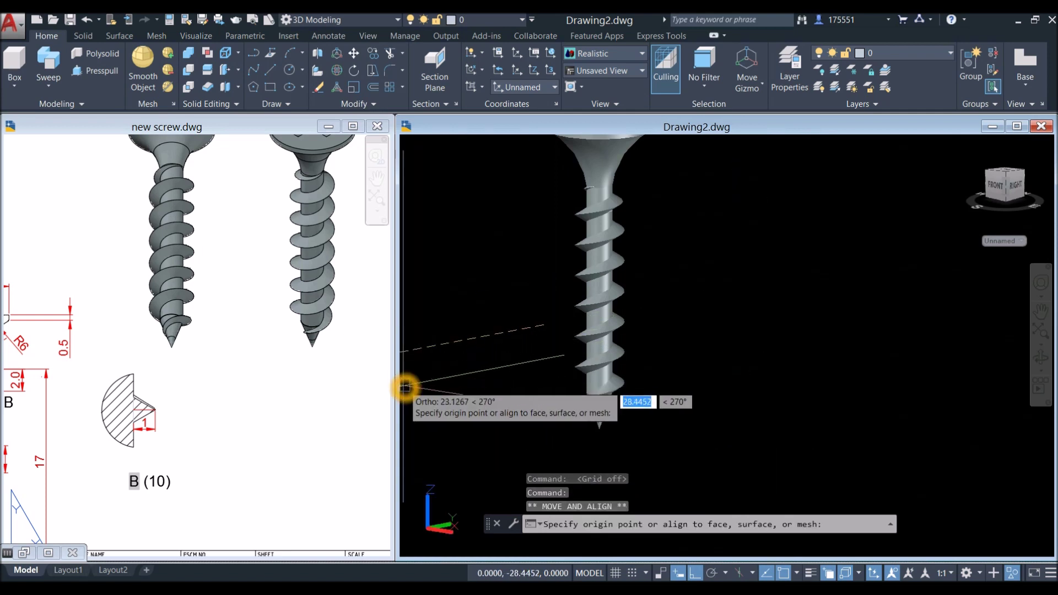
left_click(432, 370)
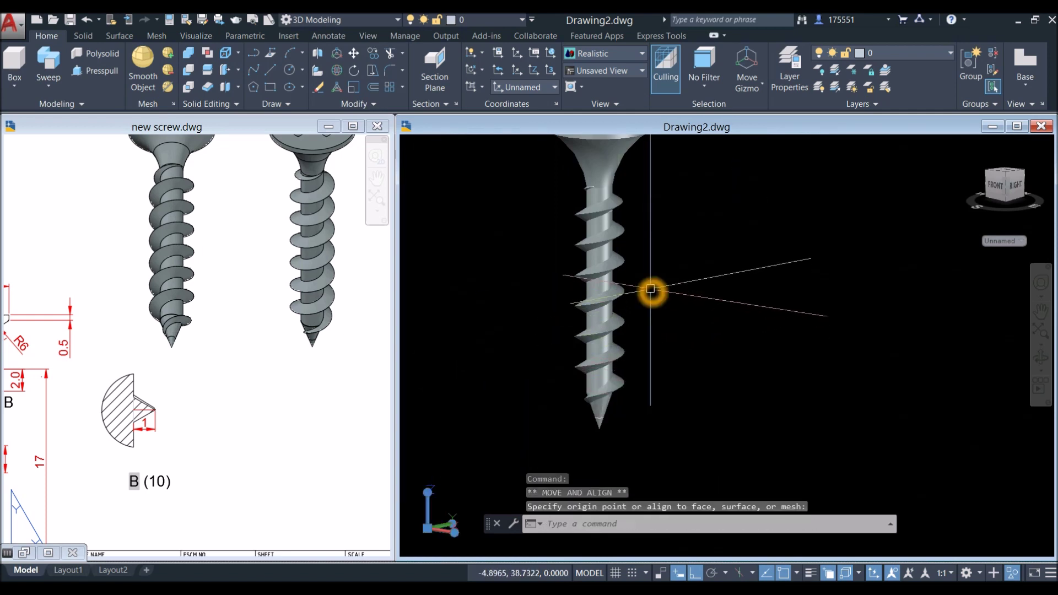
Open the Materials Browser for the finished screw and minimize the new screw.dwg reference drawing.
middle_click_drag(650, 289, 636, 322)
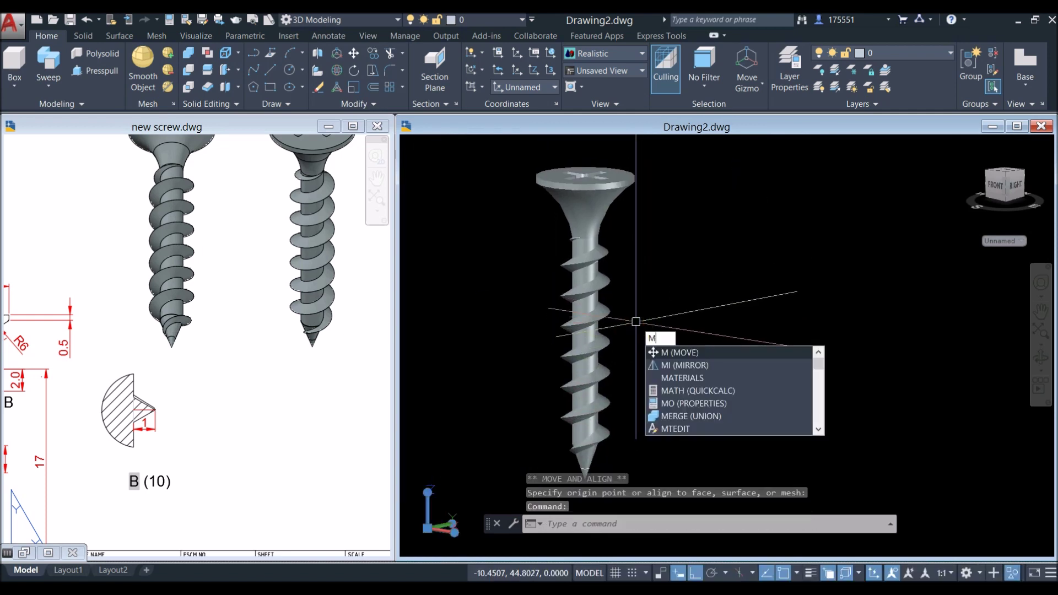
left_click(683, 378)
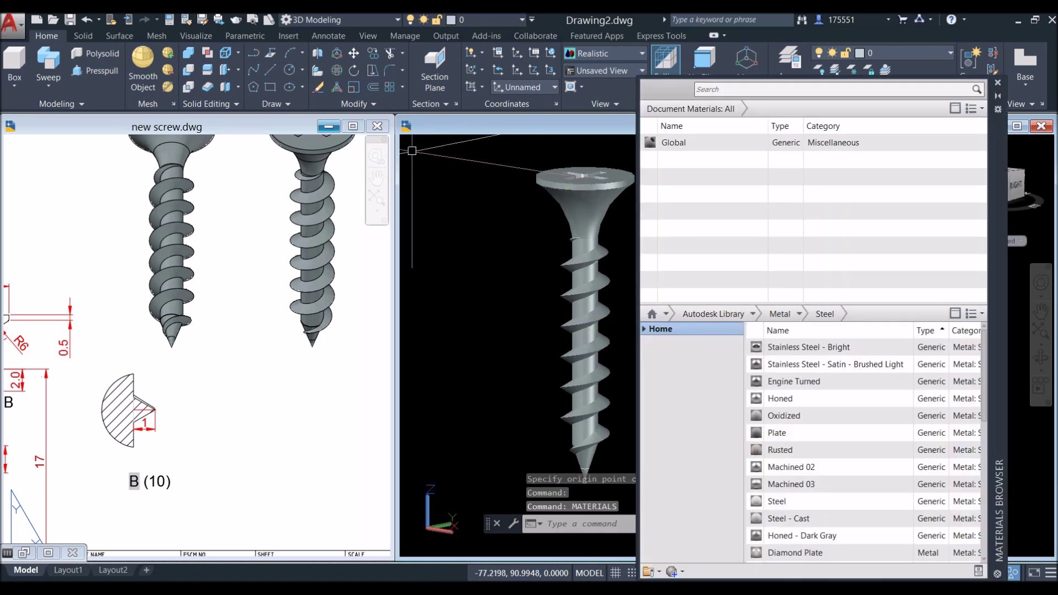
left_click(328, 126)
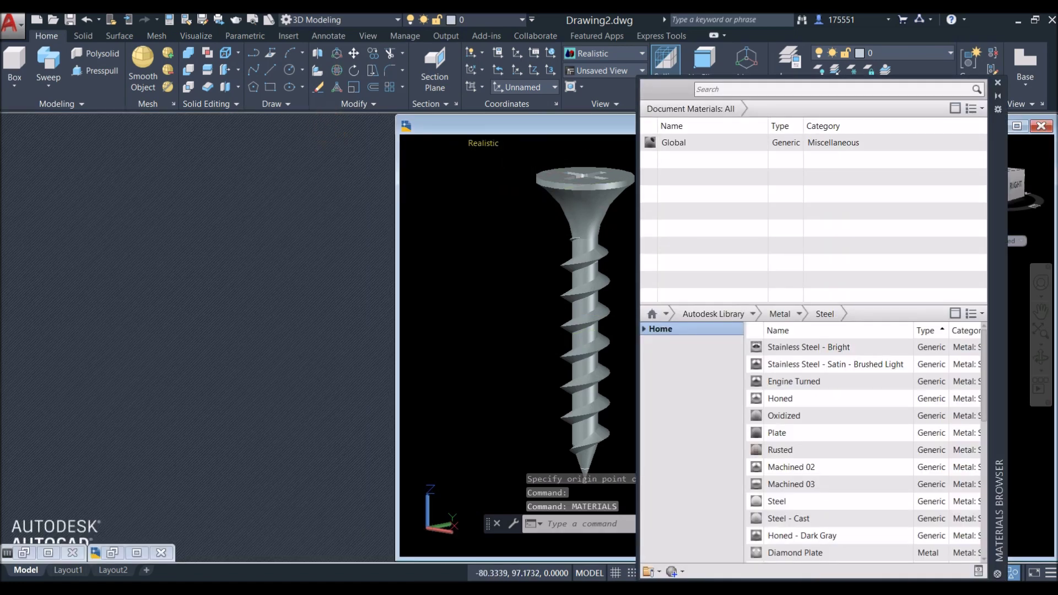
Maximize the screw drawing and add Flaked Reflective - Beige from the Autodesk Library's Metallic Paint category to the document materials.
left_click(1017, 125)
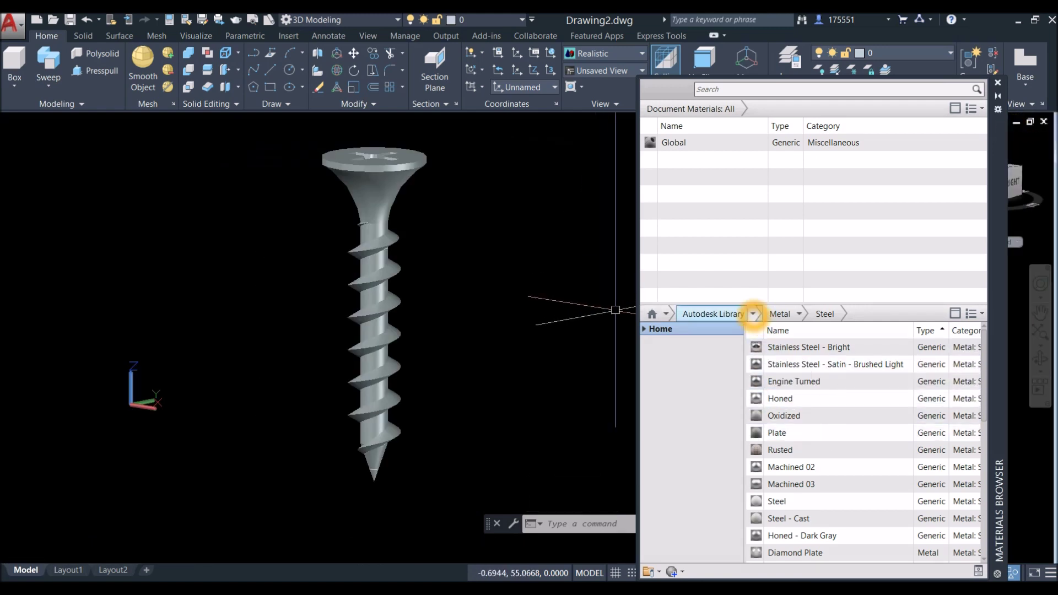
left_click(753, 314)
left_click(703, 429)
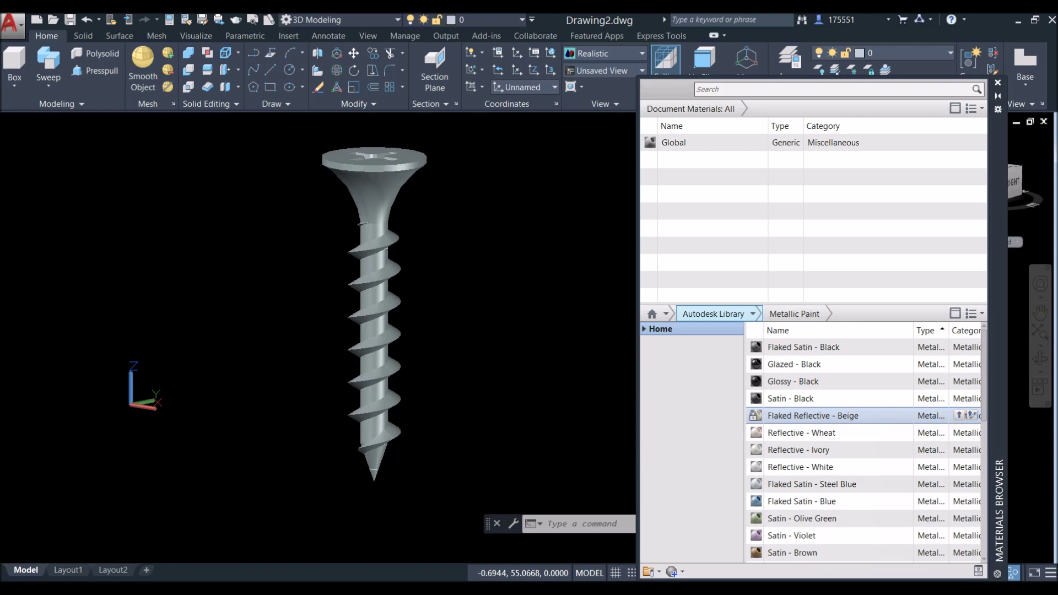
left_click(959, 415)
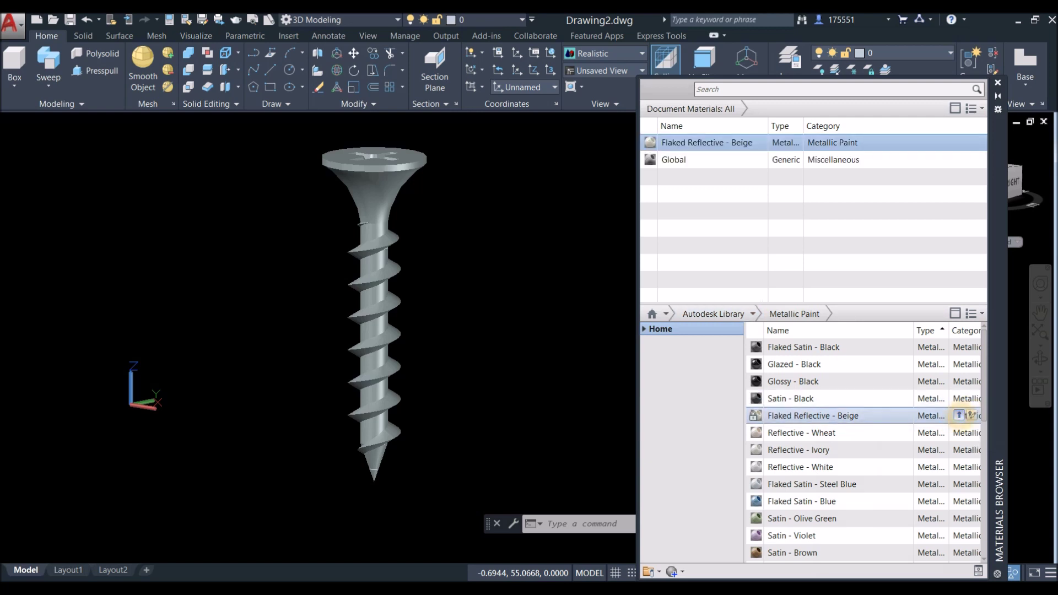
Assign the Flaked Reflective - Beige material to the whole screw solid and clear the selection.
left_click(392, 199)
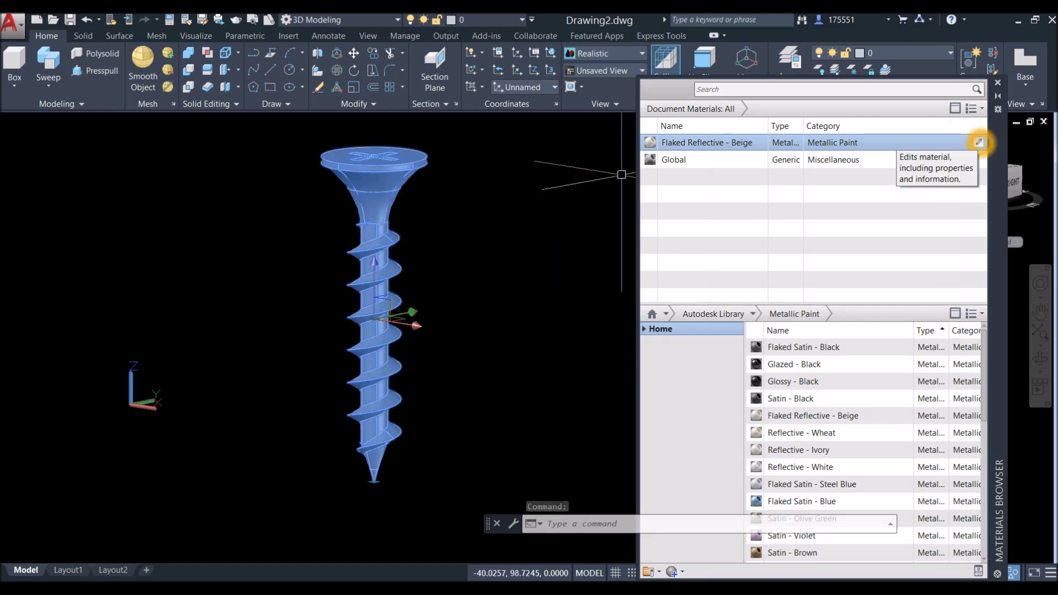
right_click(979, 143)
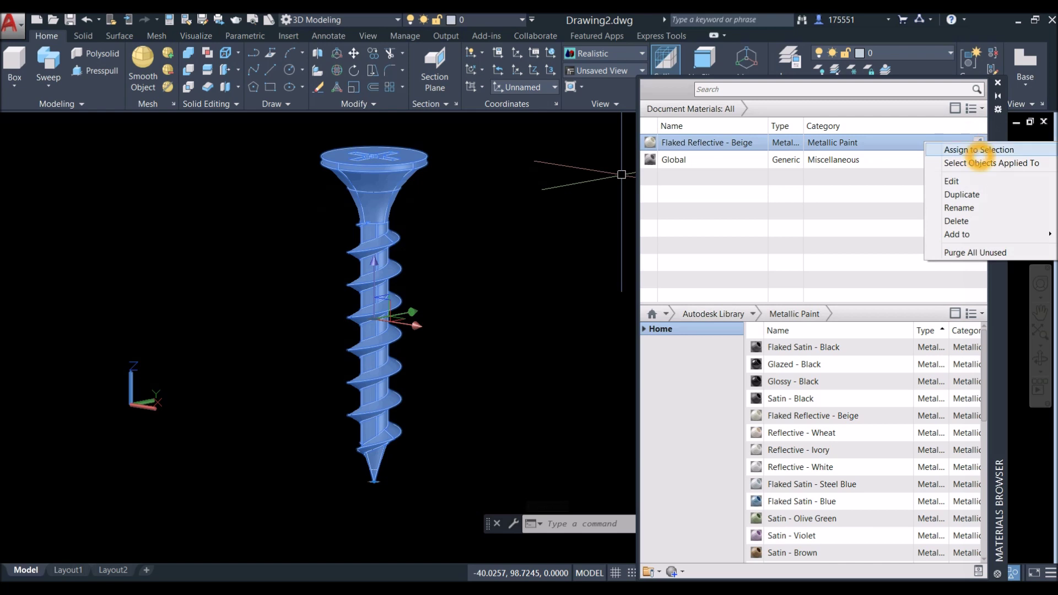
left_click(979, 150)
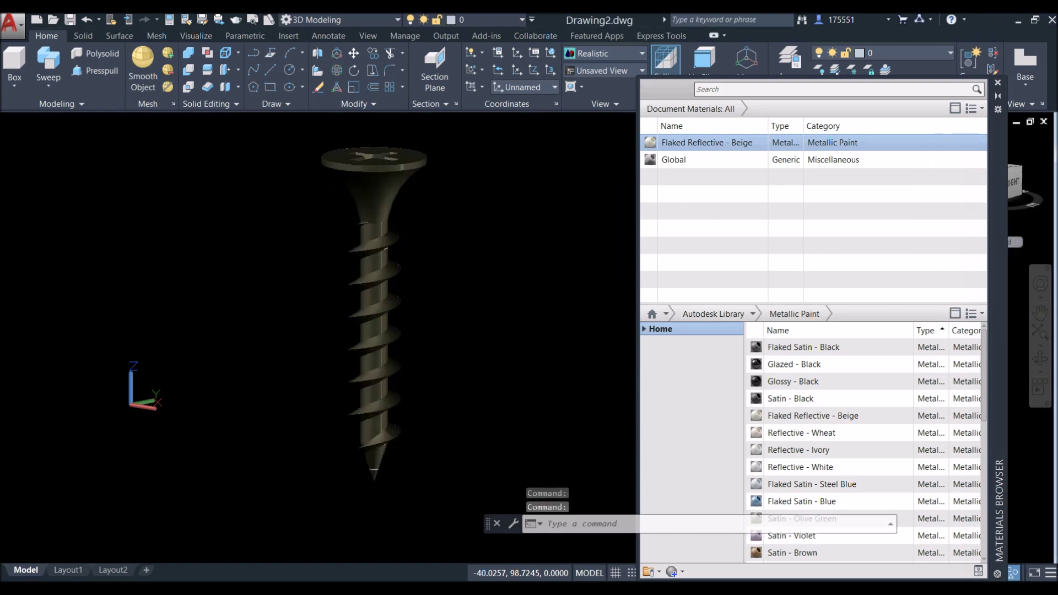
left_click(369, 256)
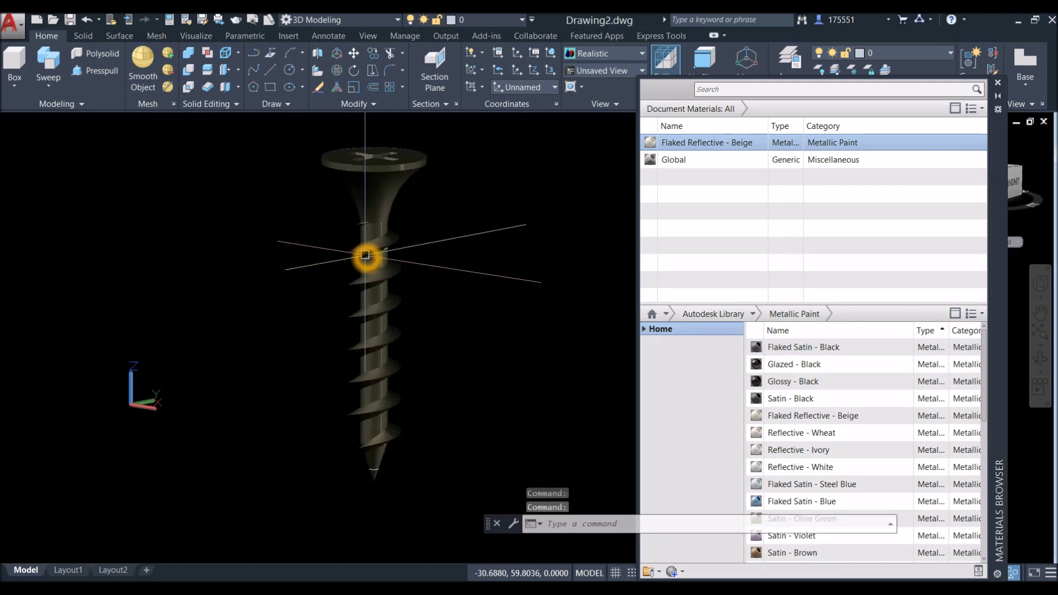
key("Escape")
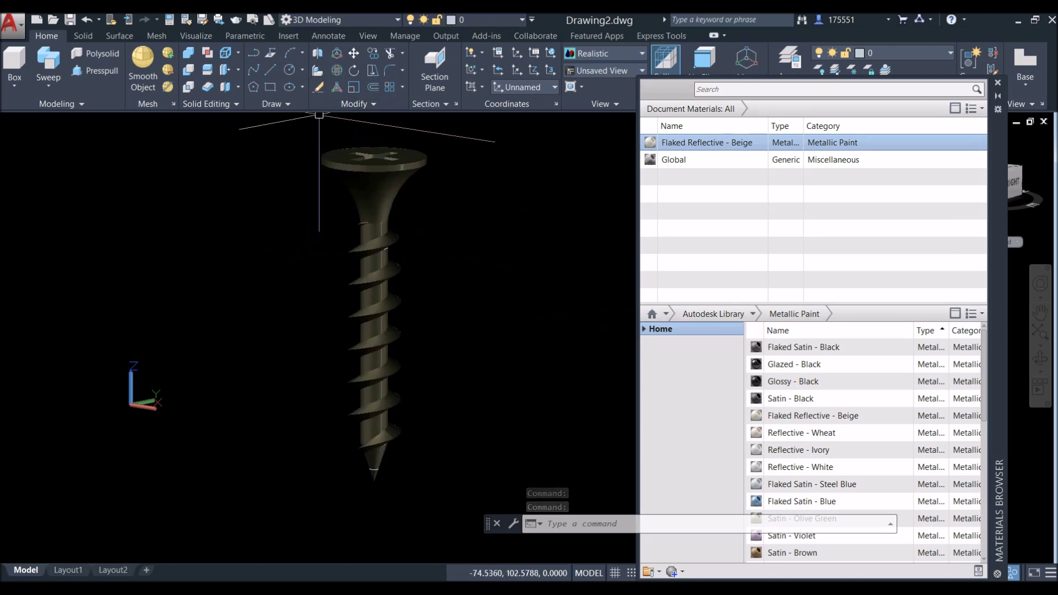
Set the scene lighting exposure to 6.00 and the white balance to 5827.
left_click(196, 36)
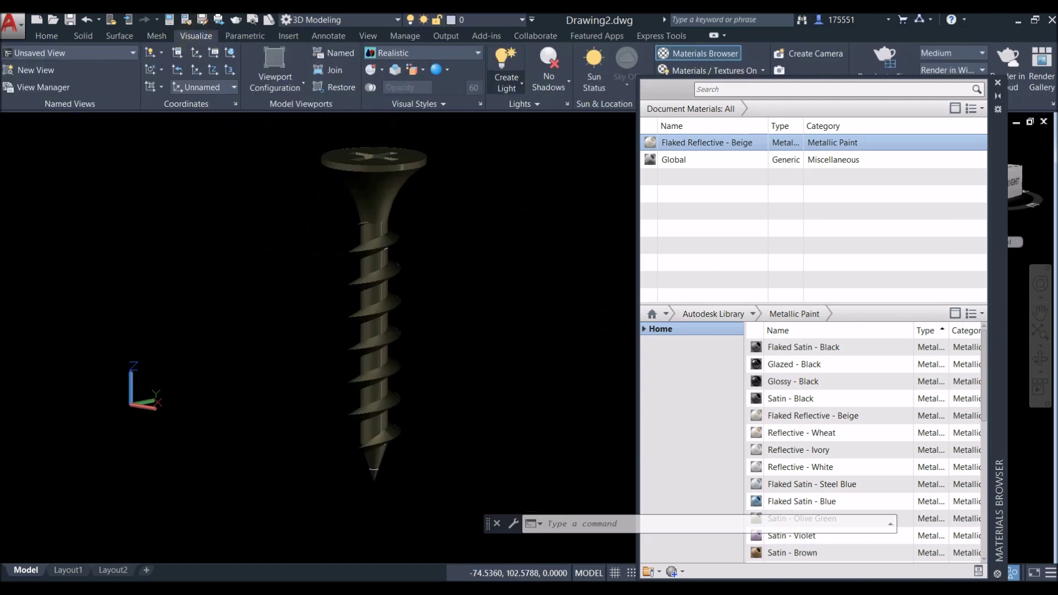
left_click(539, 103)
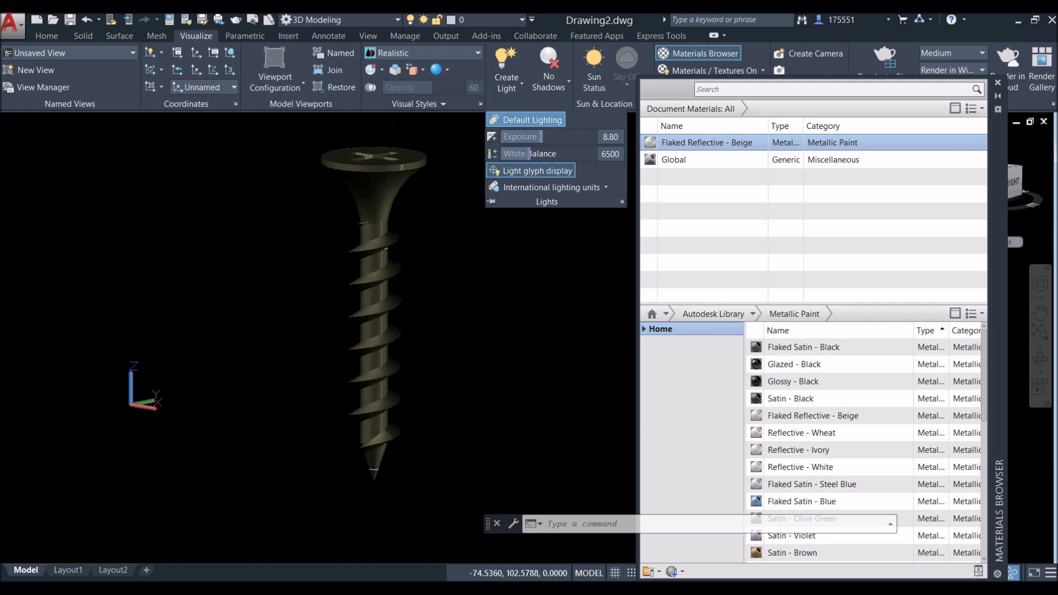
left_click_drag(540, 135, 519, 137)
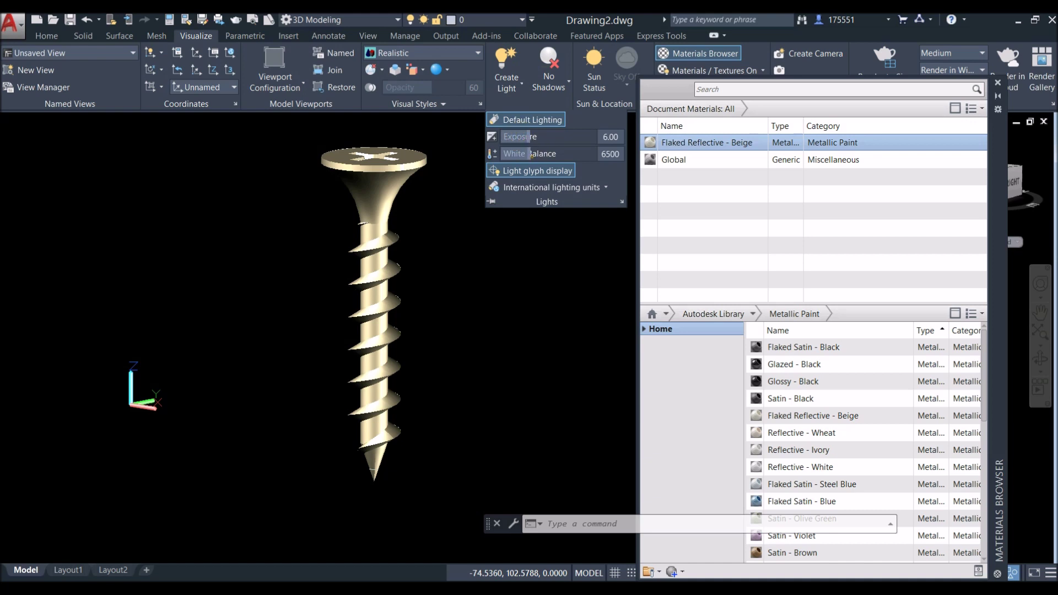
left_click_drag(522, 155, 515, 156)
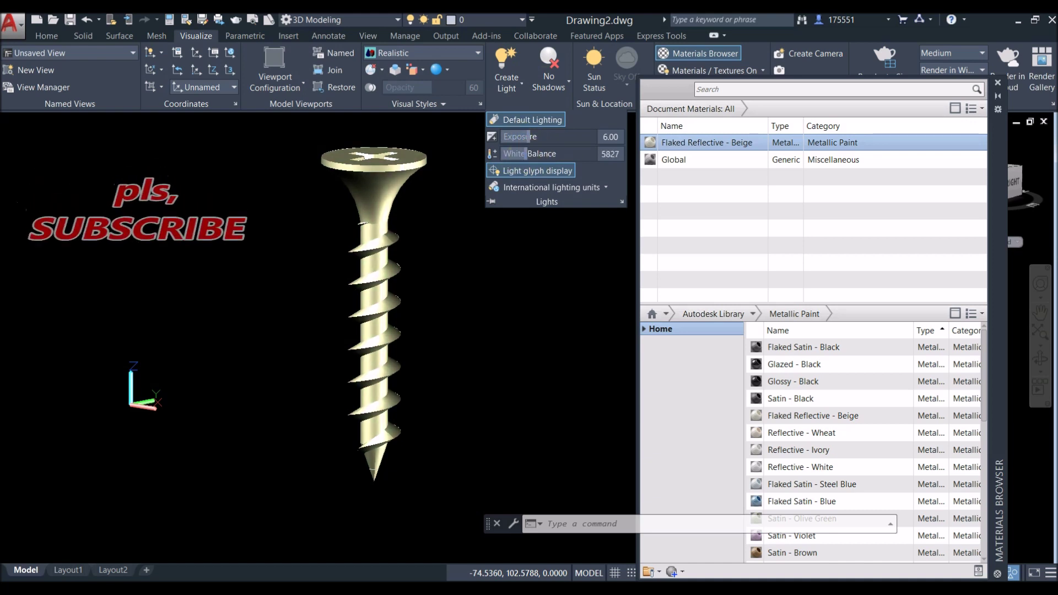